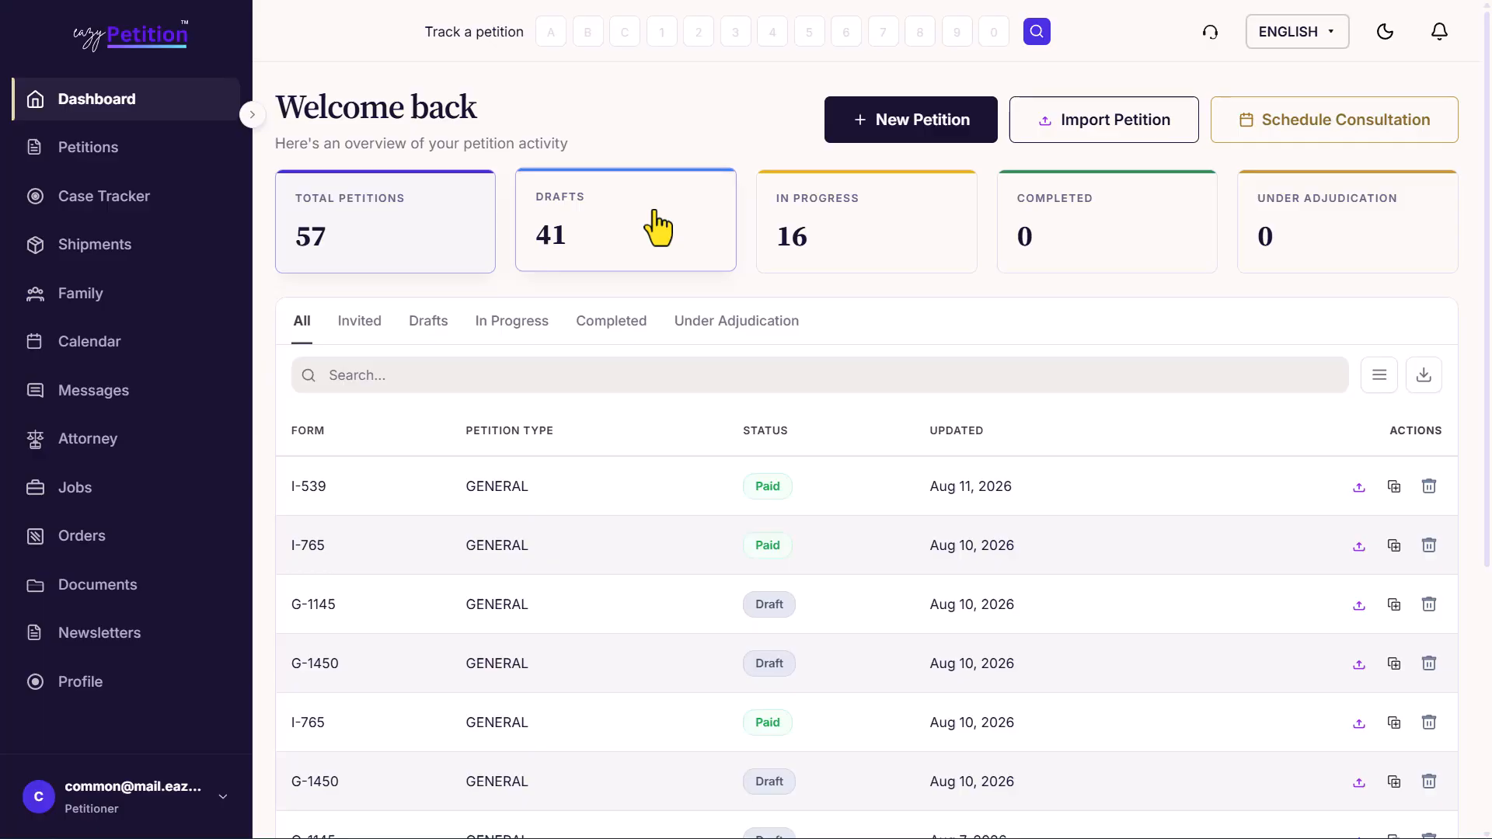
Step: View the dashboard's petitions by status: In Progress, Completed and Under Adjudication
click(884, 230)
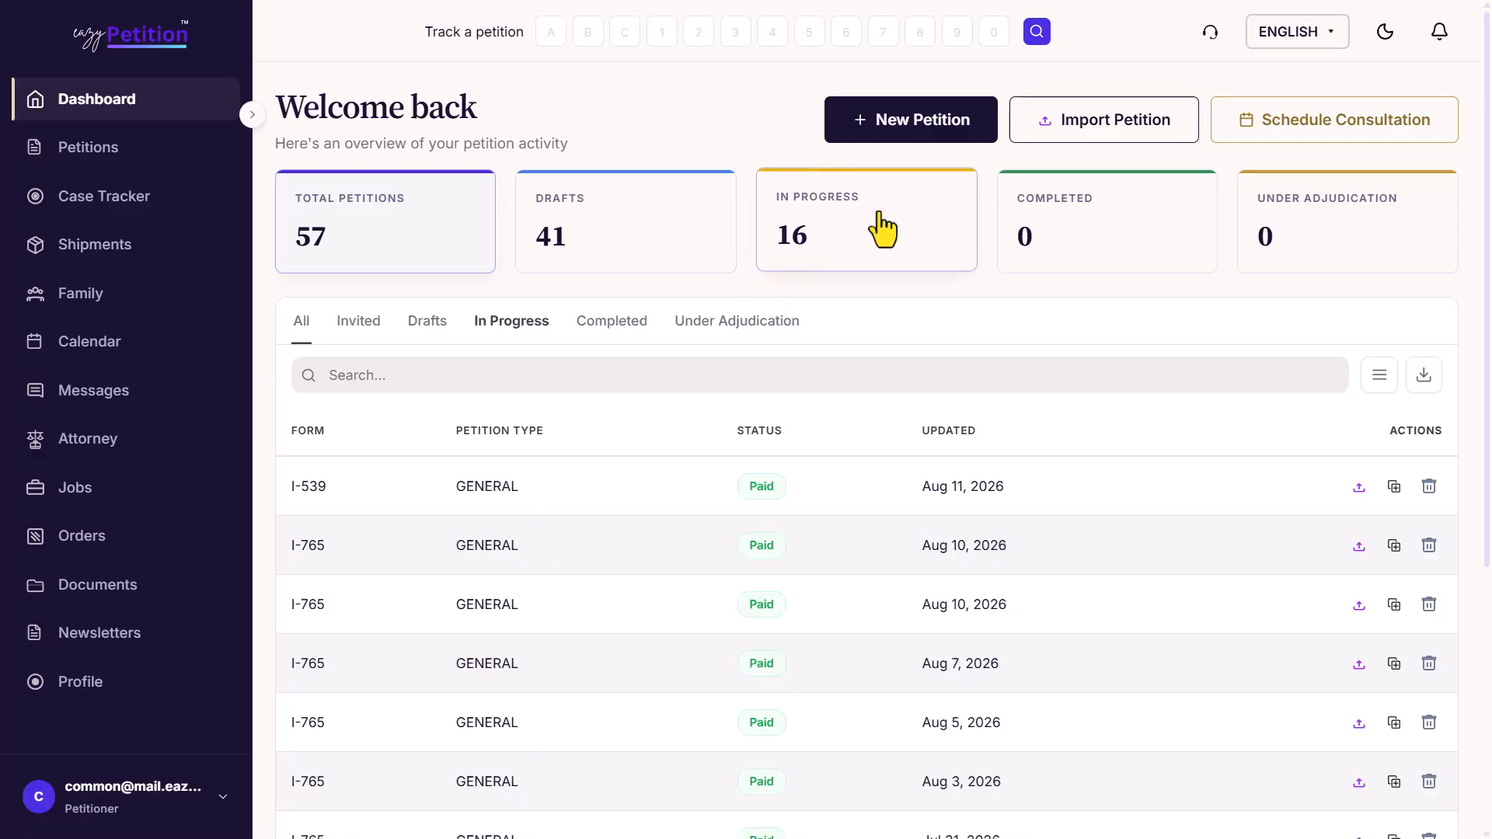
click(1061, 229)
click(1257, 223)
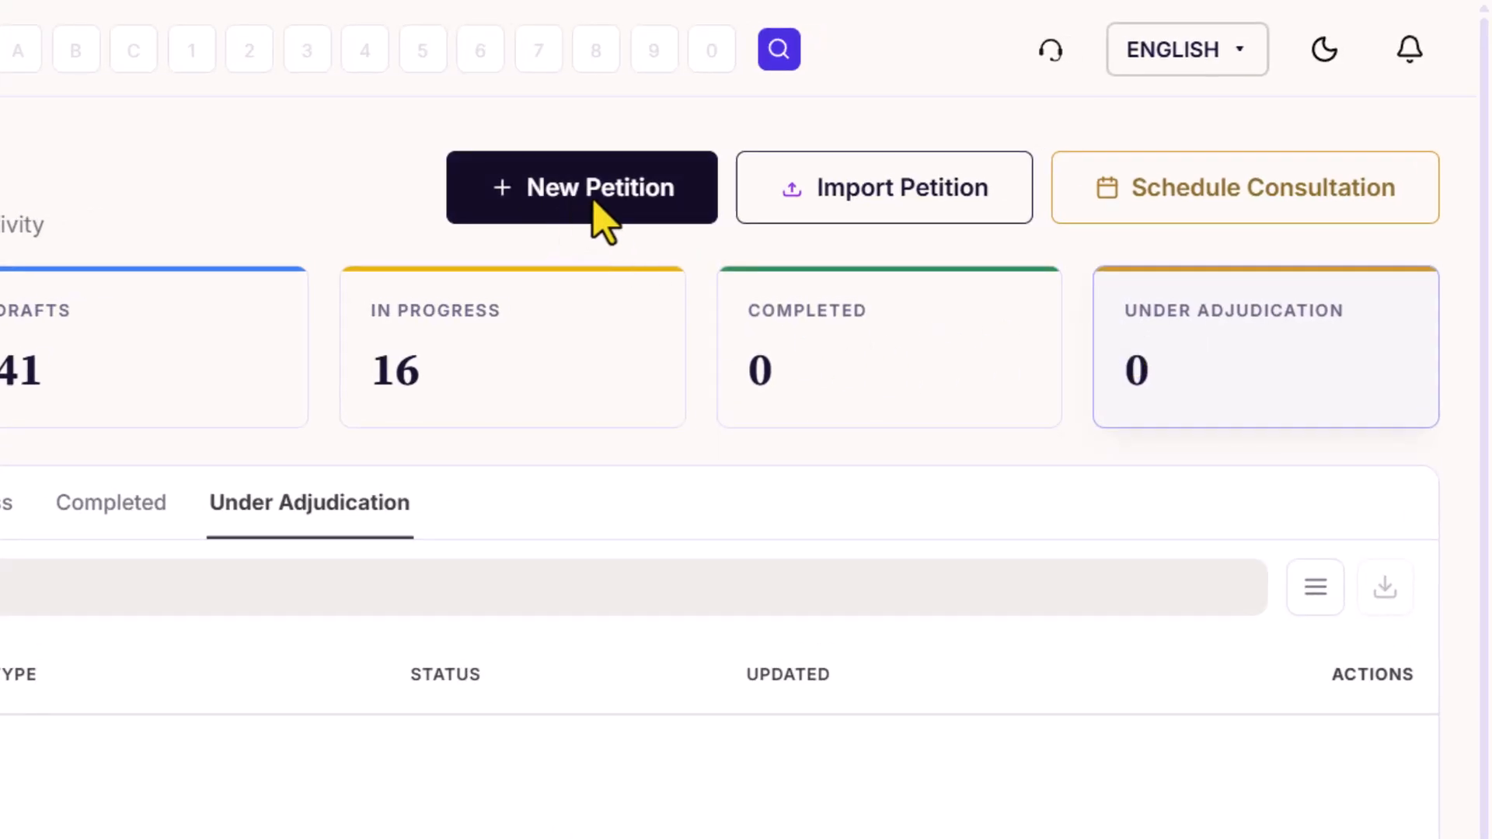
Step: Start a new petition, search the form types for I-539 and select Application to Extend or Change Nonimmigrant Status
click(598, 198)
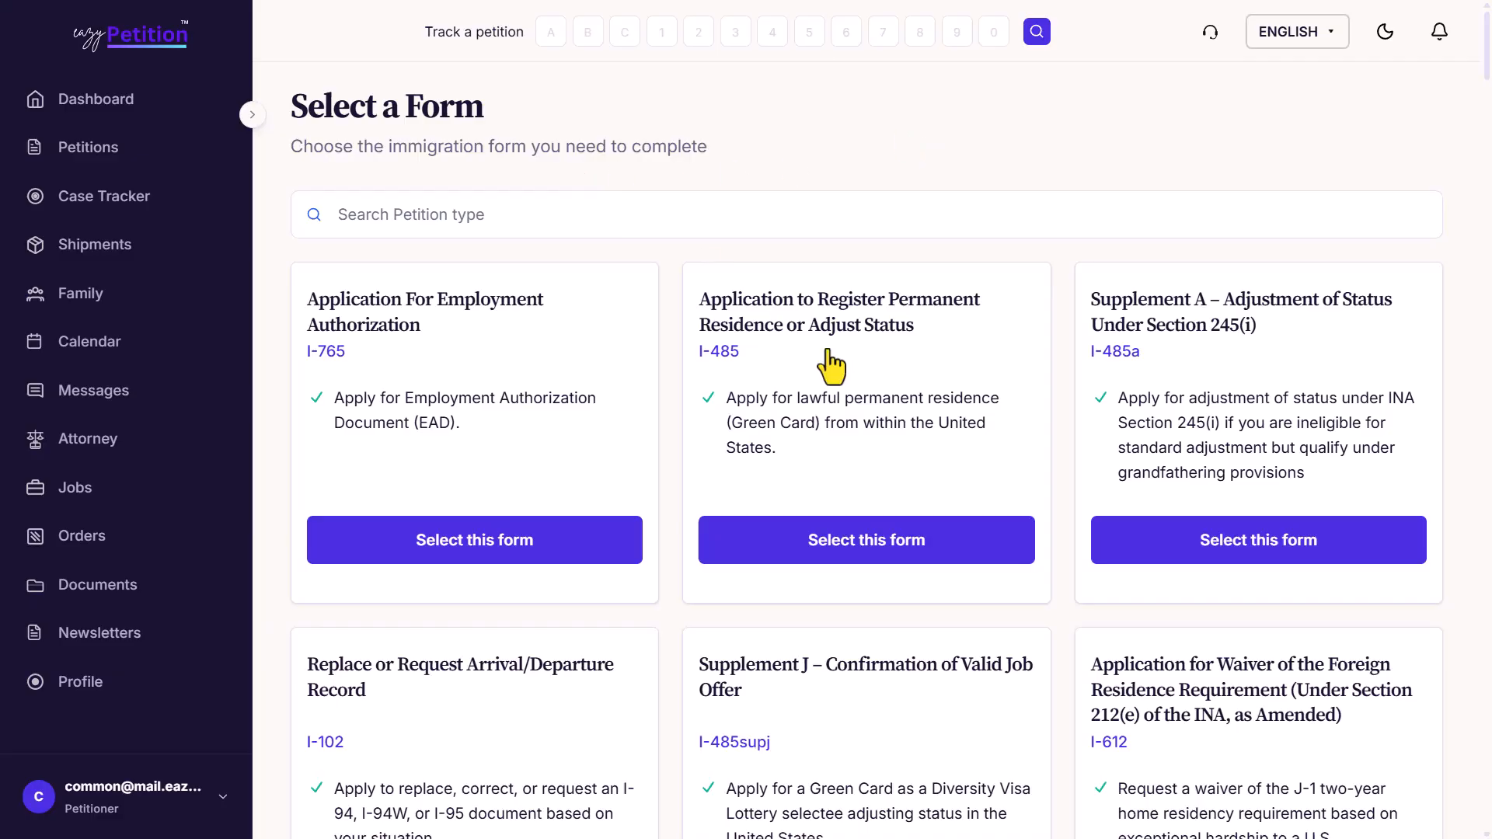
scroll(827, 361, down, 8)
scroll(829, 365, up, 8)
click(451, 231)
text(I-539)
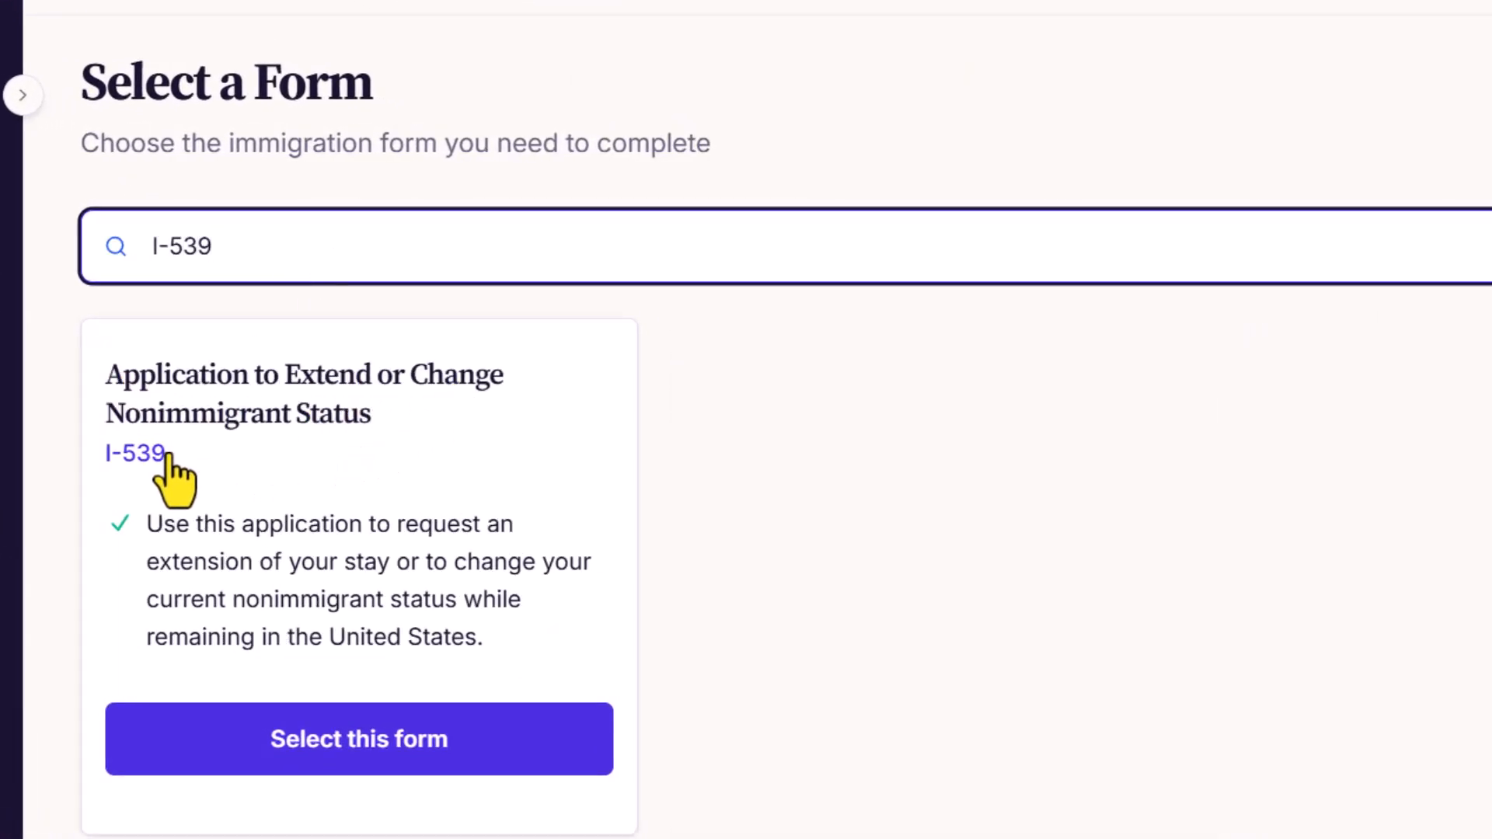
click(281, 739)
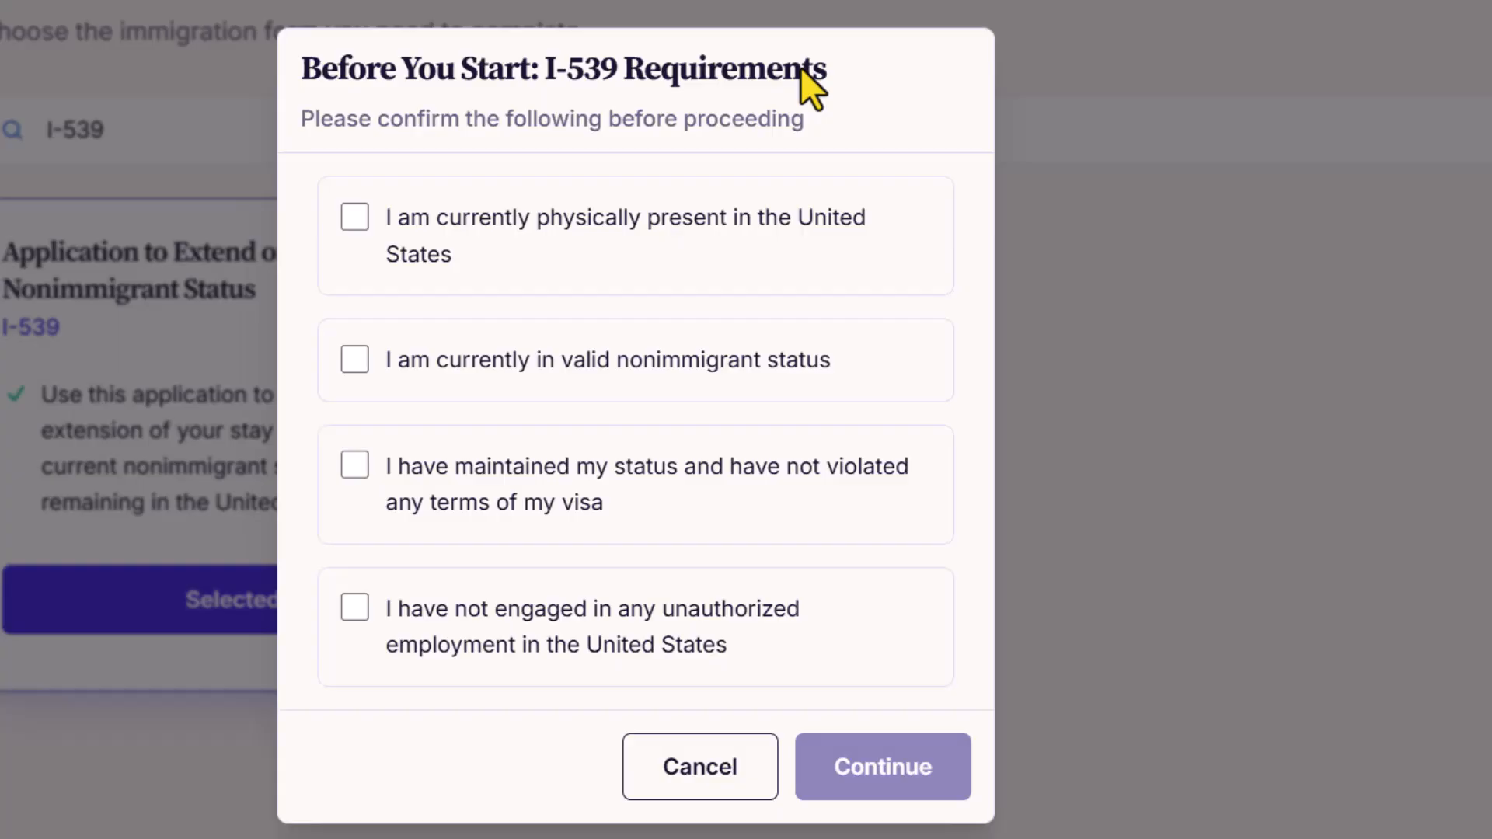
Step: Confirm all four I-539 requirements (physical presence, valid status, status maintained, no unauthorized employment) and continue to the application
click(402, 265)
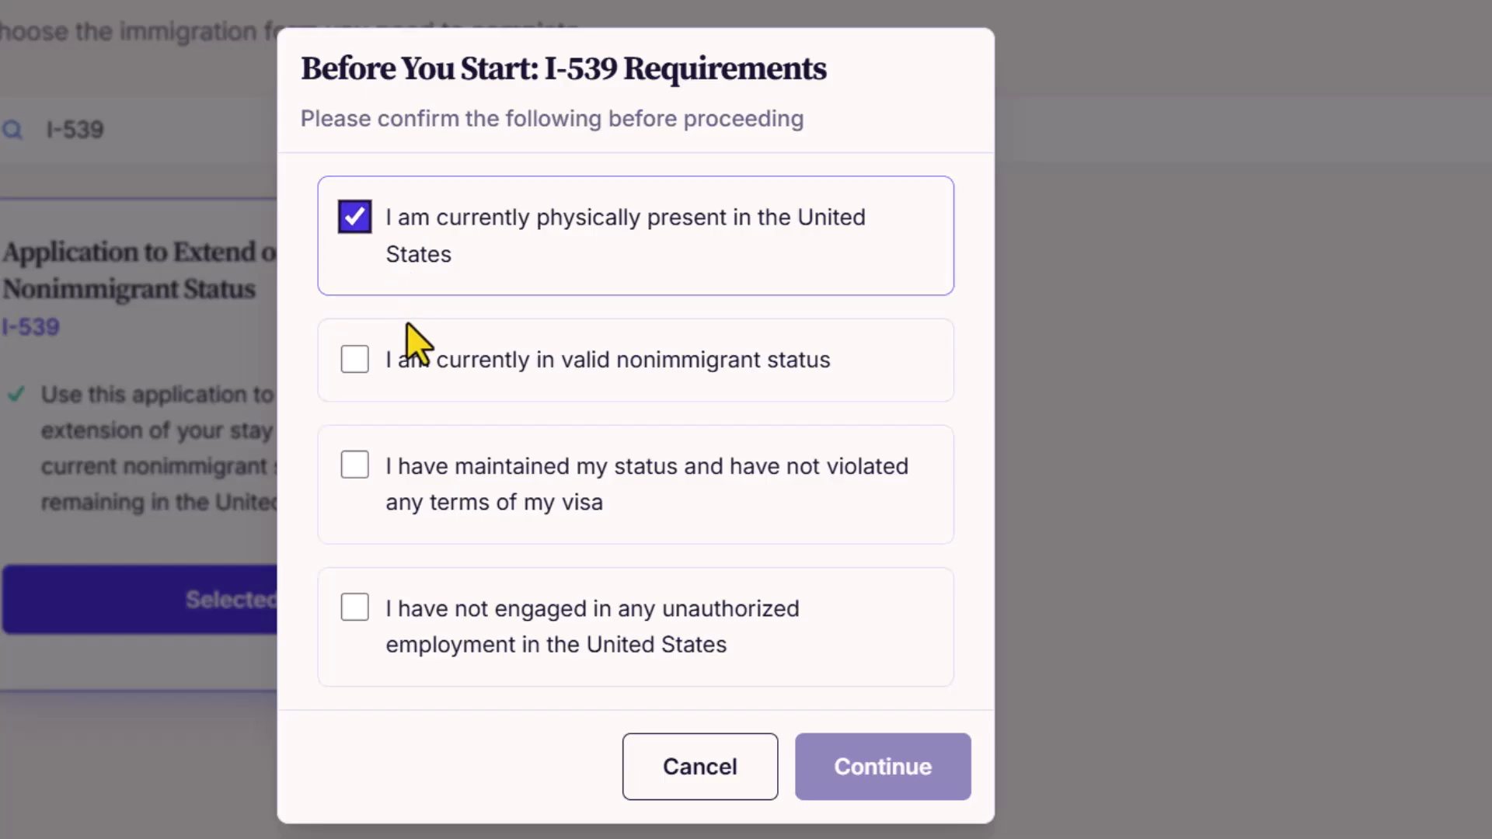
click(406, 373)
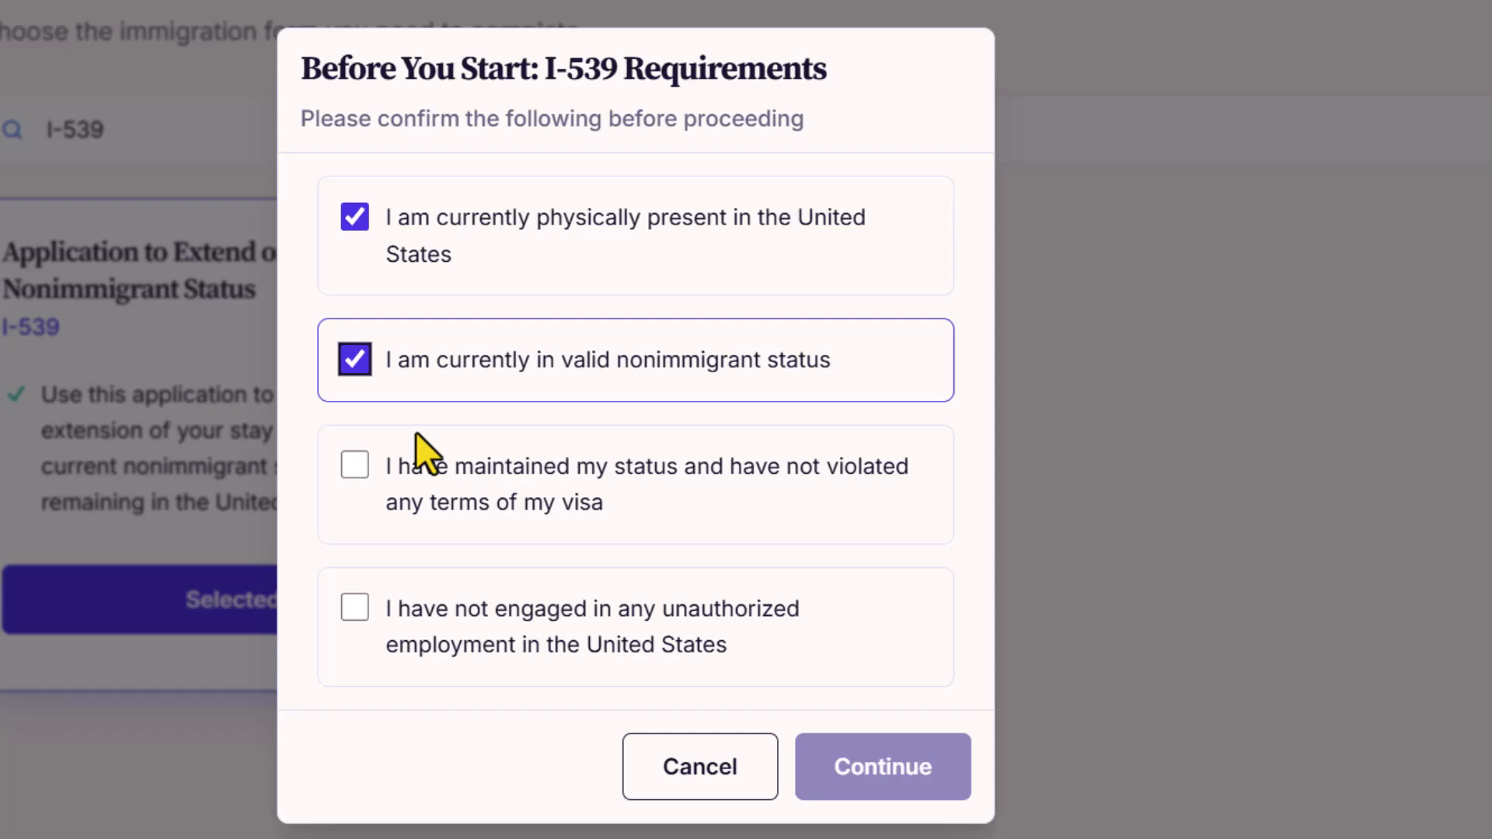
click(425, 497)
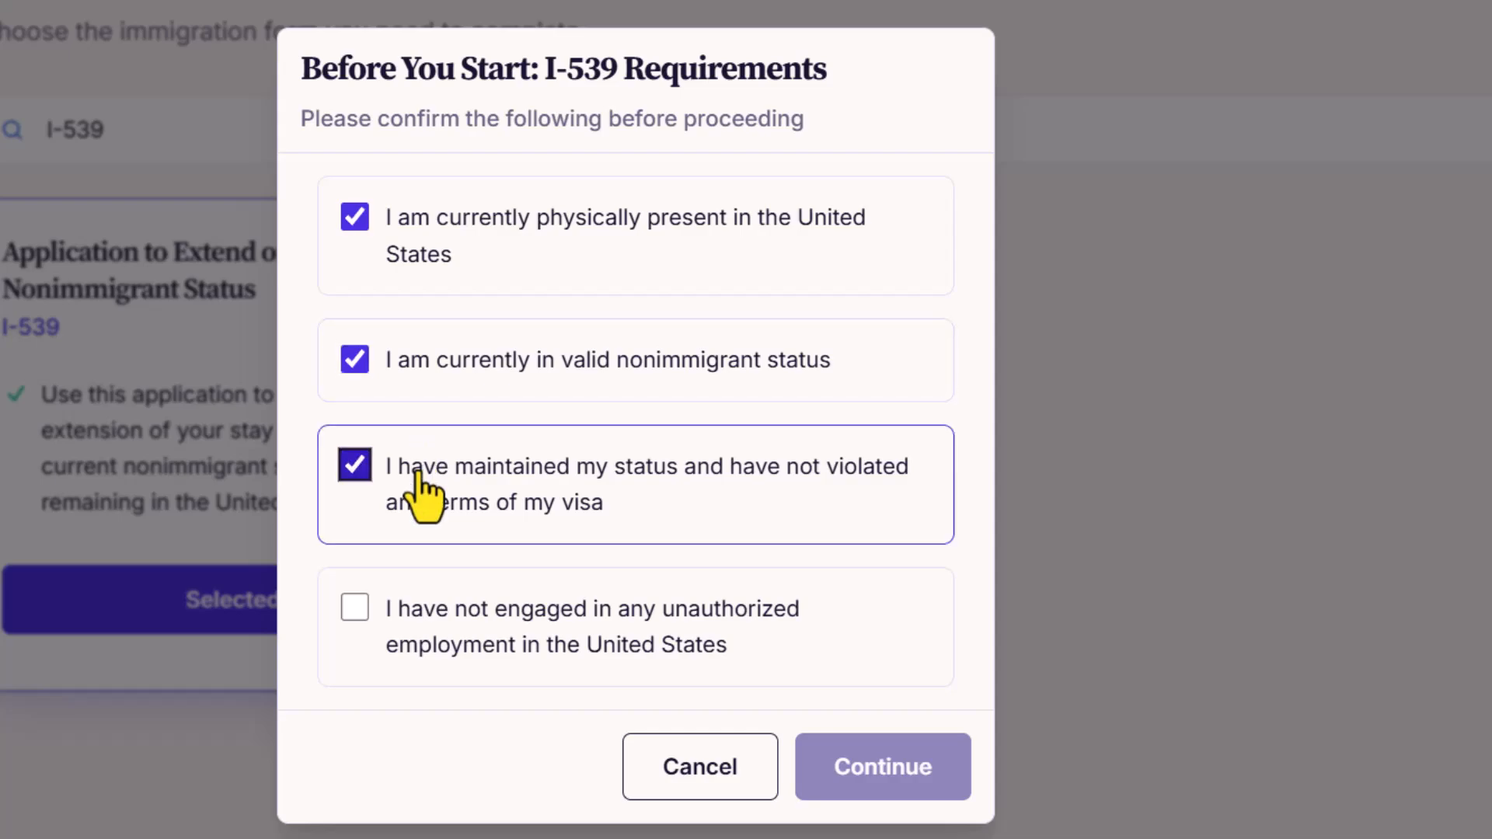
click(432, 628)
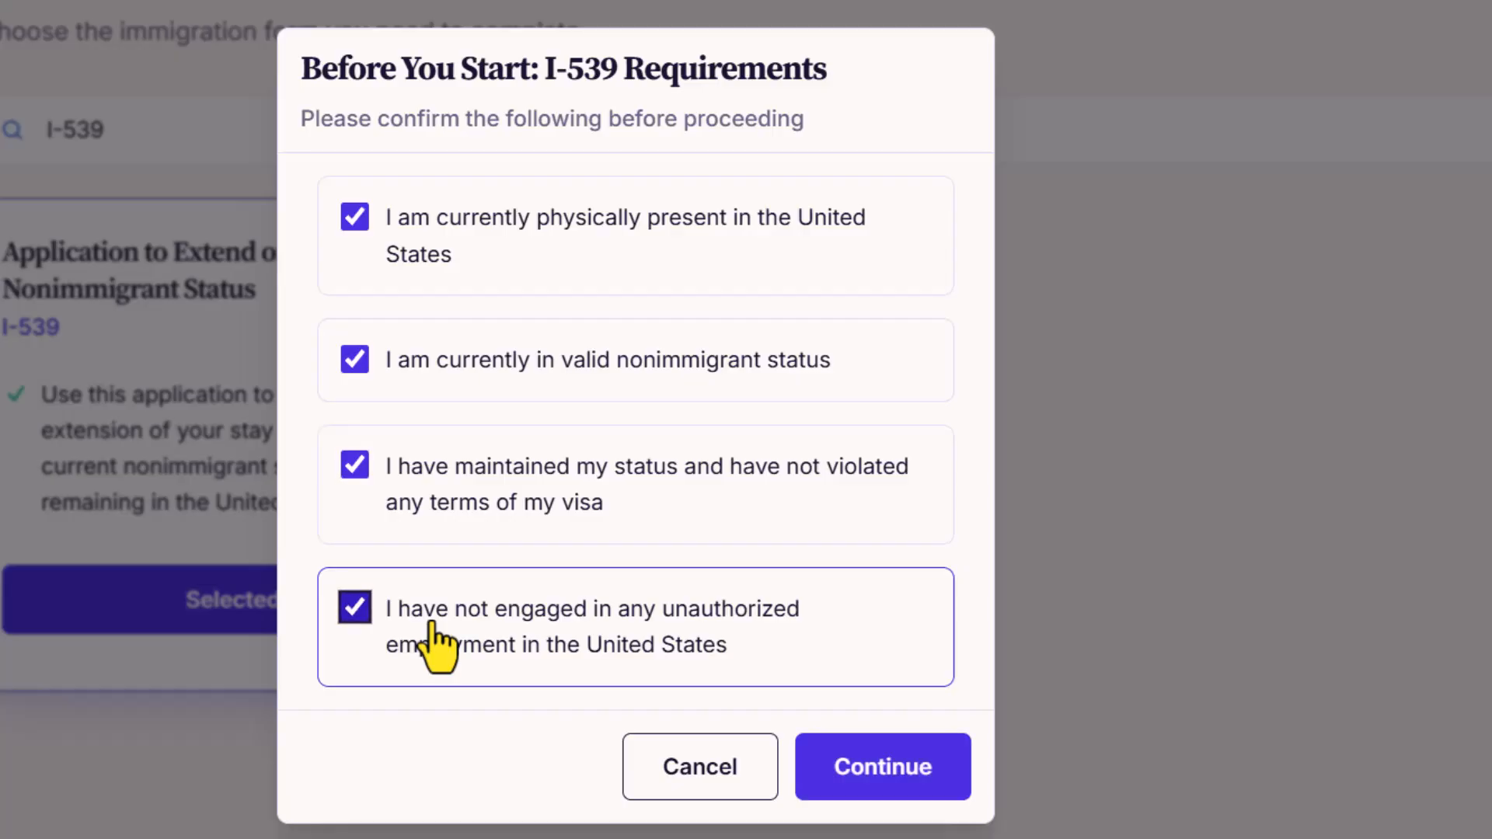
click(856, 762)
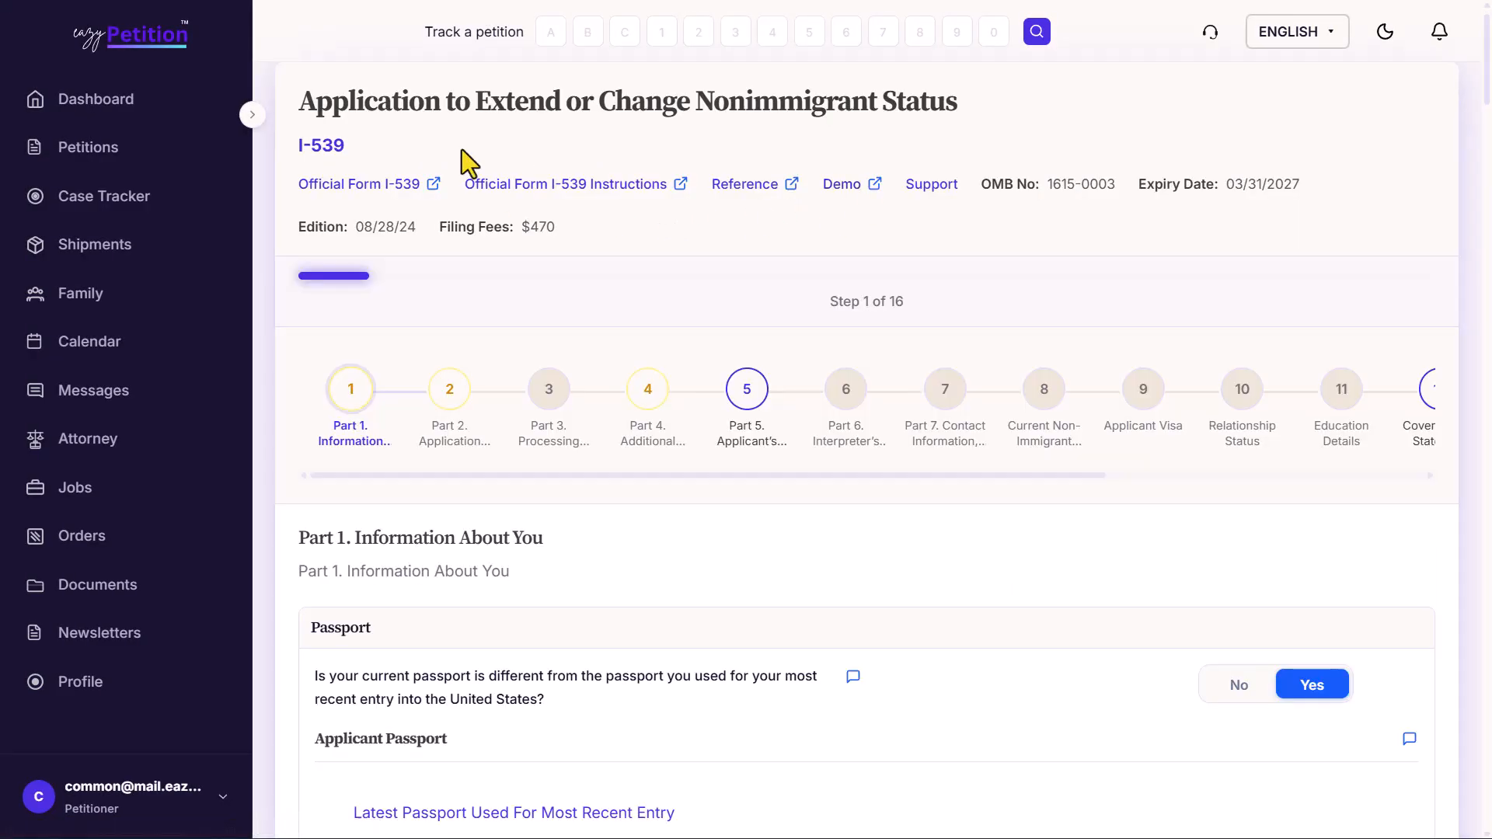
Step: Examine the I-539 petition's title, OMB number and edition date in its header
drag(294, 105, 925, 104)
click(923, 104)
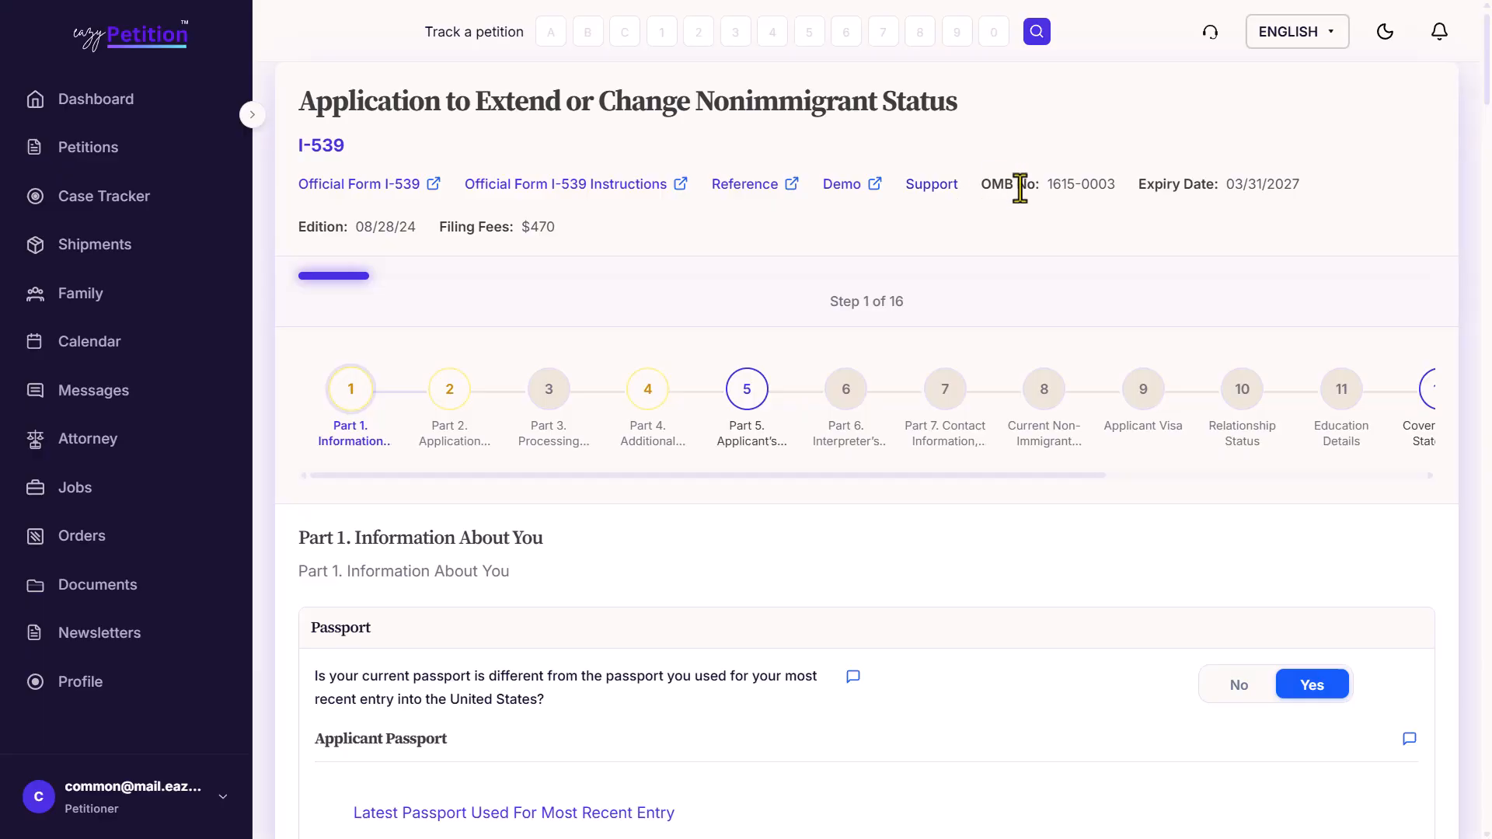
drag(980, 188, 1092, 186)
click(1092, 186)
drag(291, 223, 418, 231)
click(418, 231)
Step: Open the official Form I-539 PDF and check its OMB number, expiry date and the edition date in the page footer
click(398, 196)
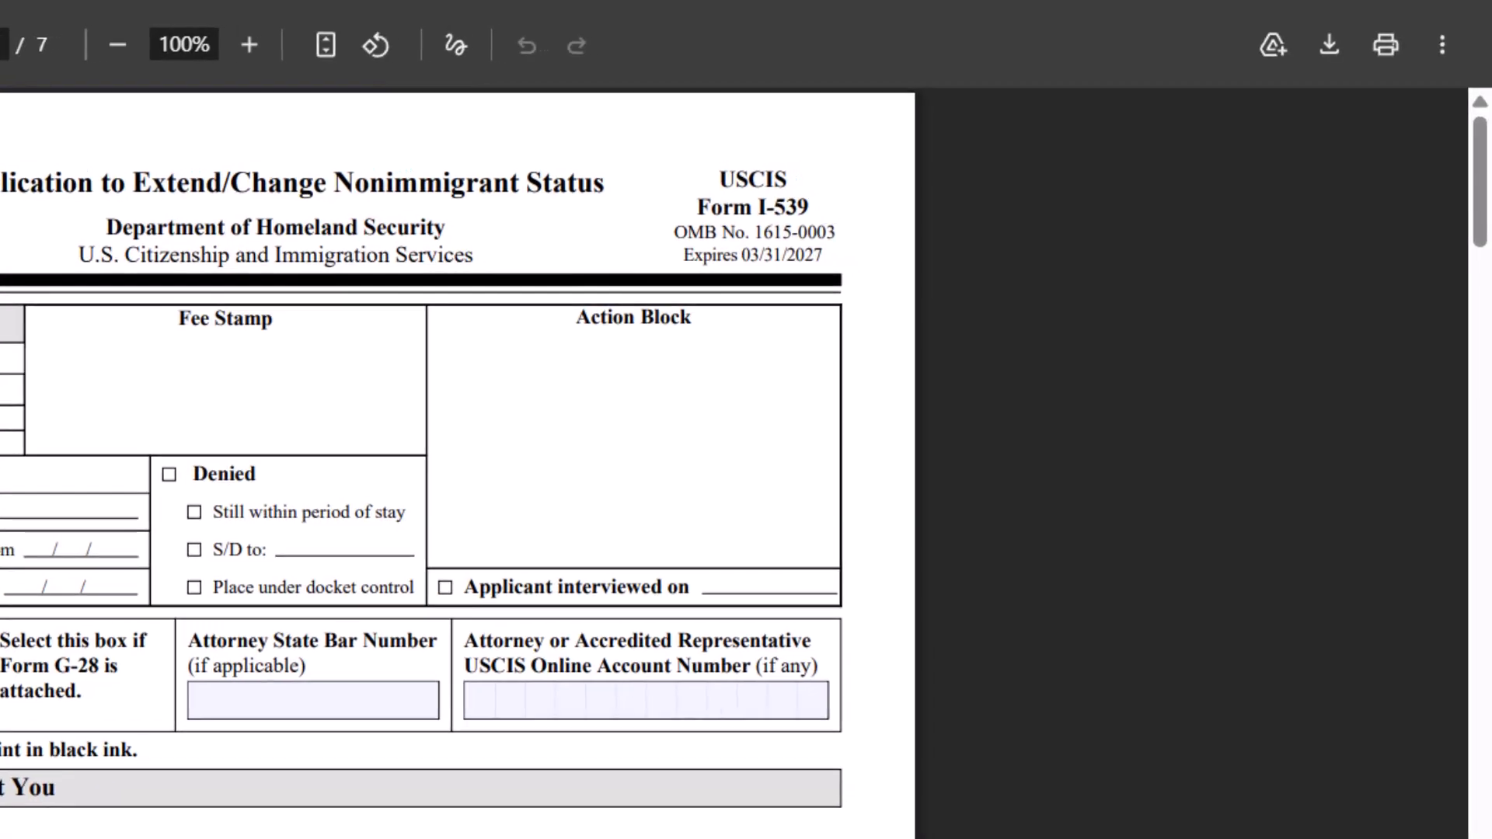
scroll(738, 245, up, 2)
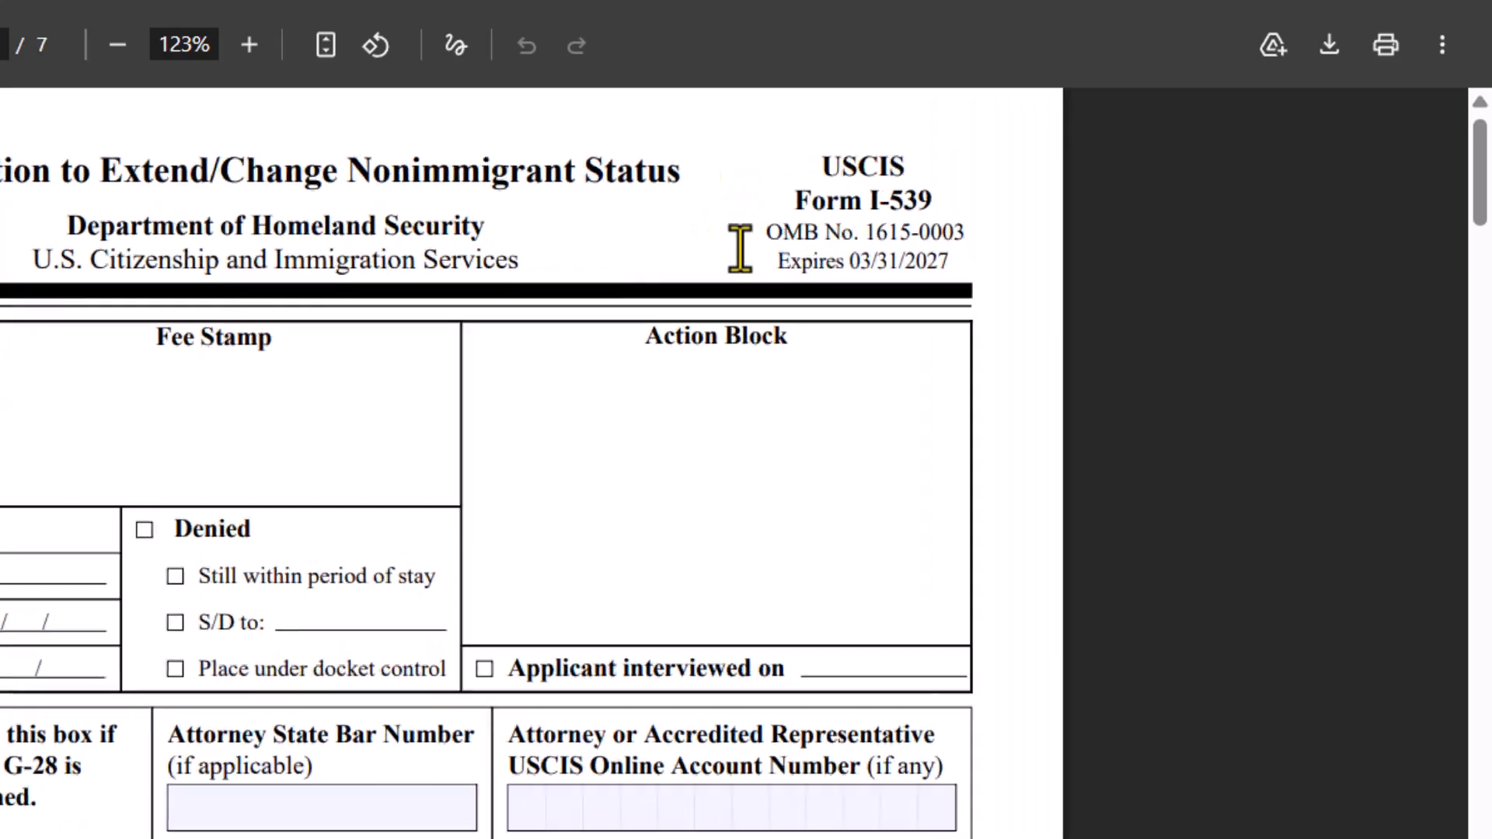
drag(763, 273, 960, 264)
click(961, 264)
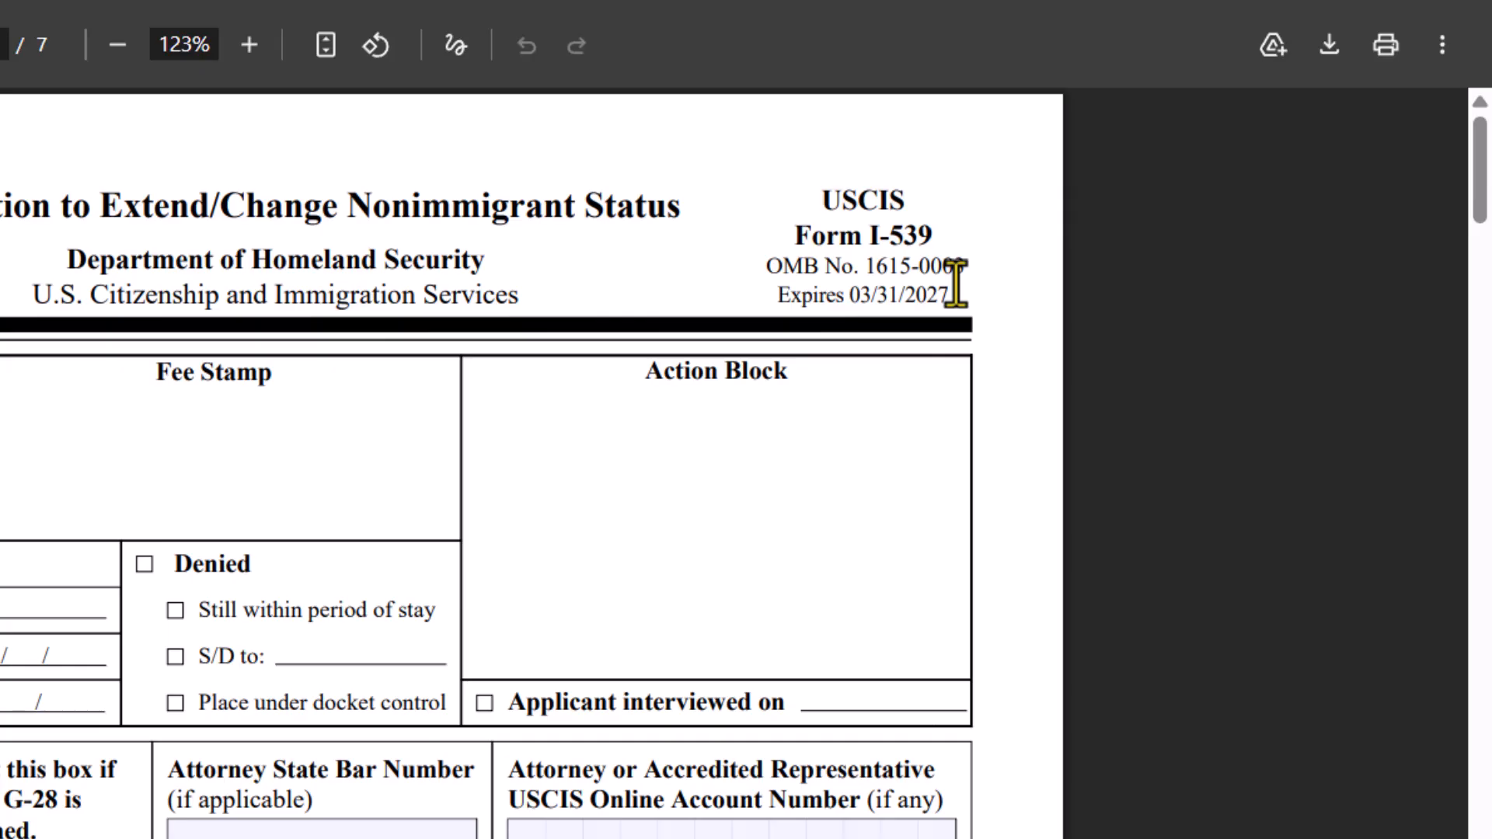
drag(791, 294, 936, 294)
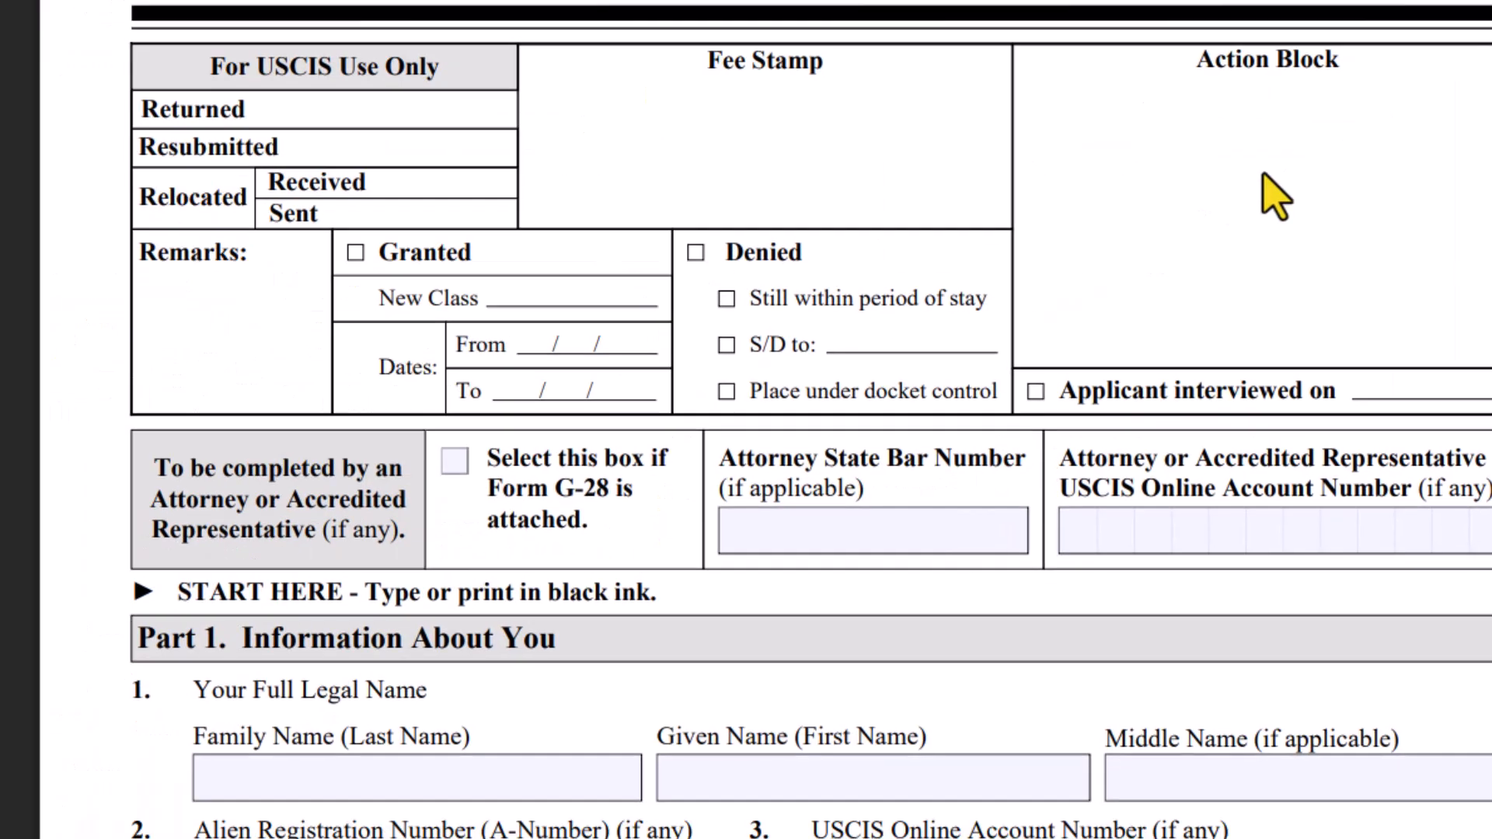
scroll(712, 487, down, 5)
scroll(872, 199, down, 2)
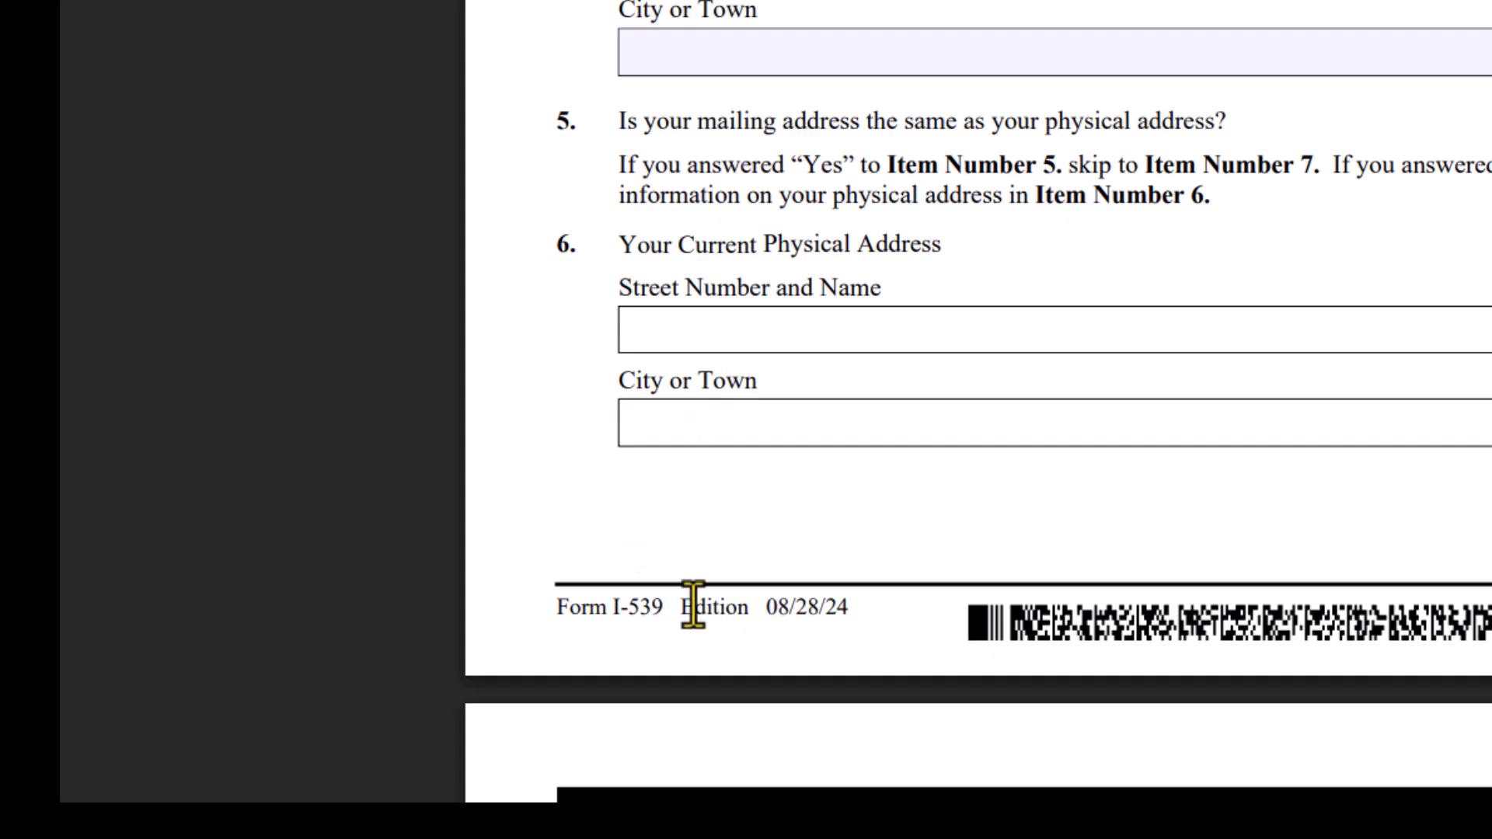
drag(689, 621, 846, 612)
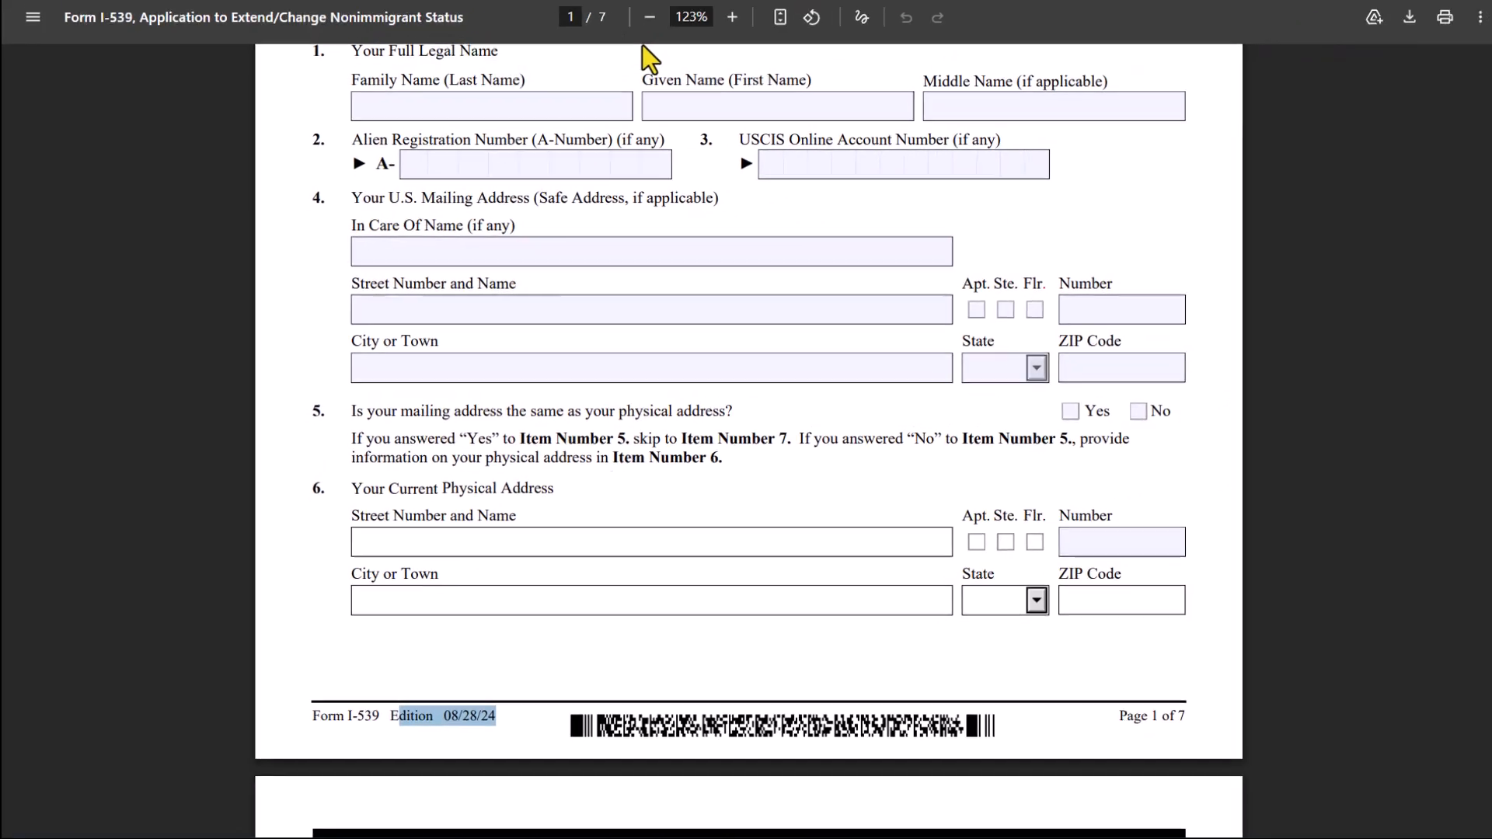
Step: Return to the petition page and compare its OMB number, edition and filing fees with the official form
key(ctrl+shift+Tab)
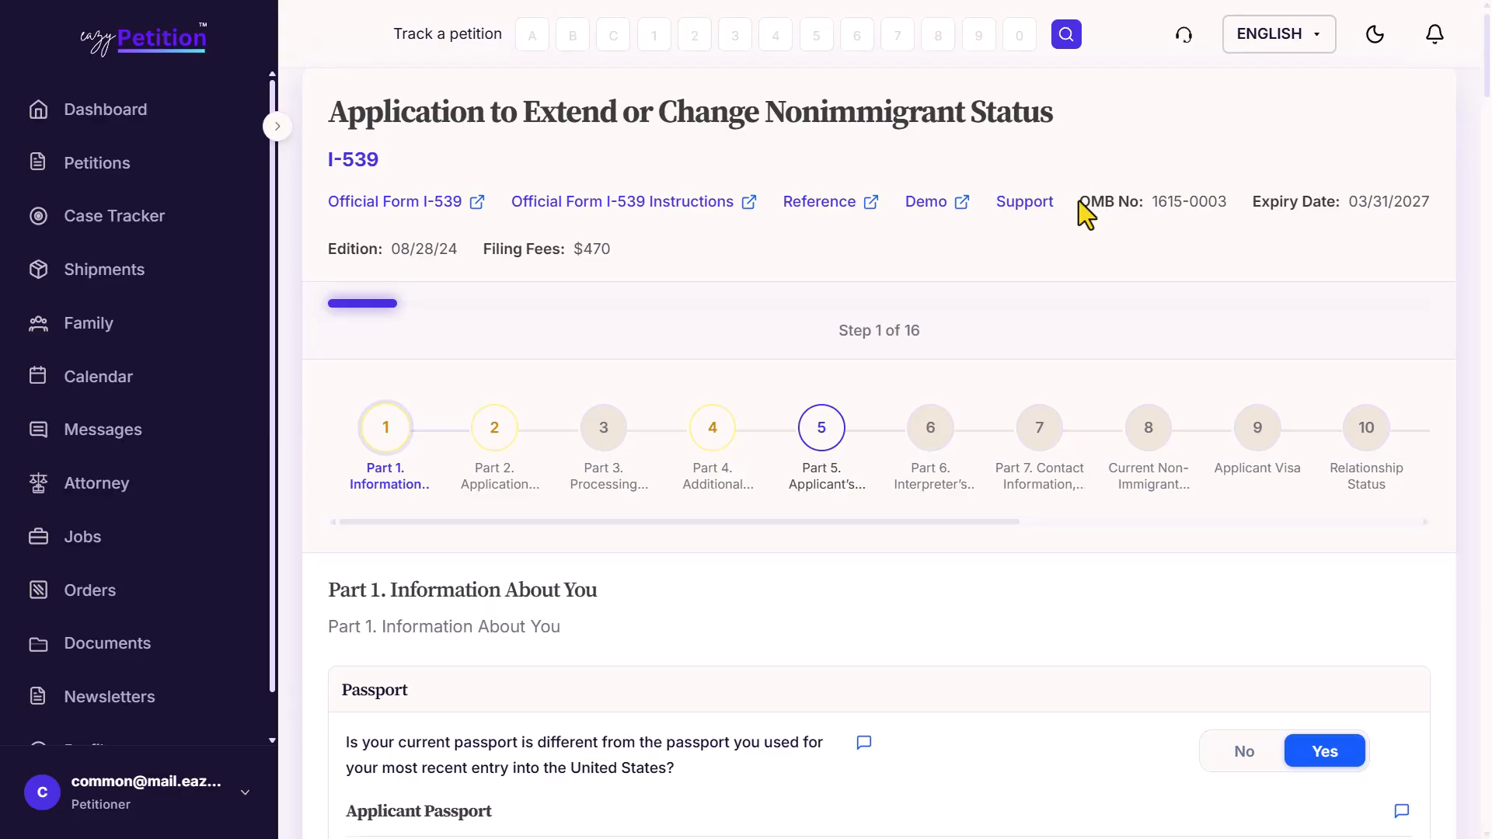
drag(1078, 201, 1205, 200)
click(1203, 202)
drag(328, 233, 449, 251)
click(449, 250)
scroll(543, 361, down, 1)
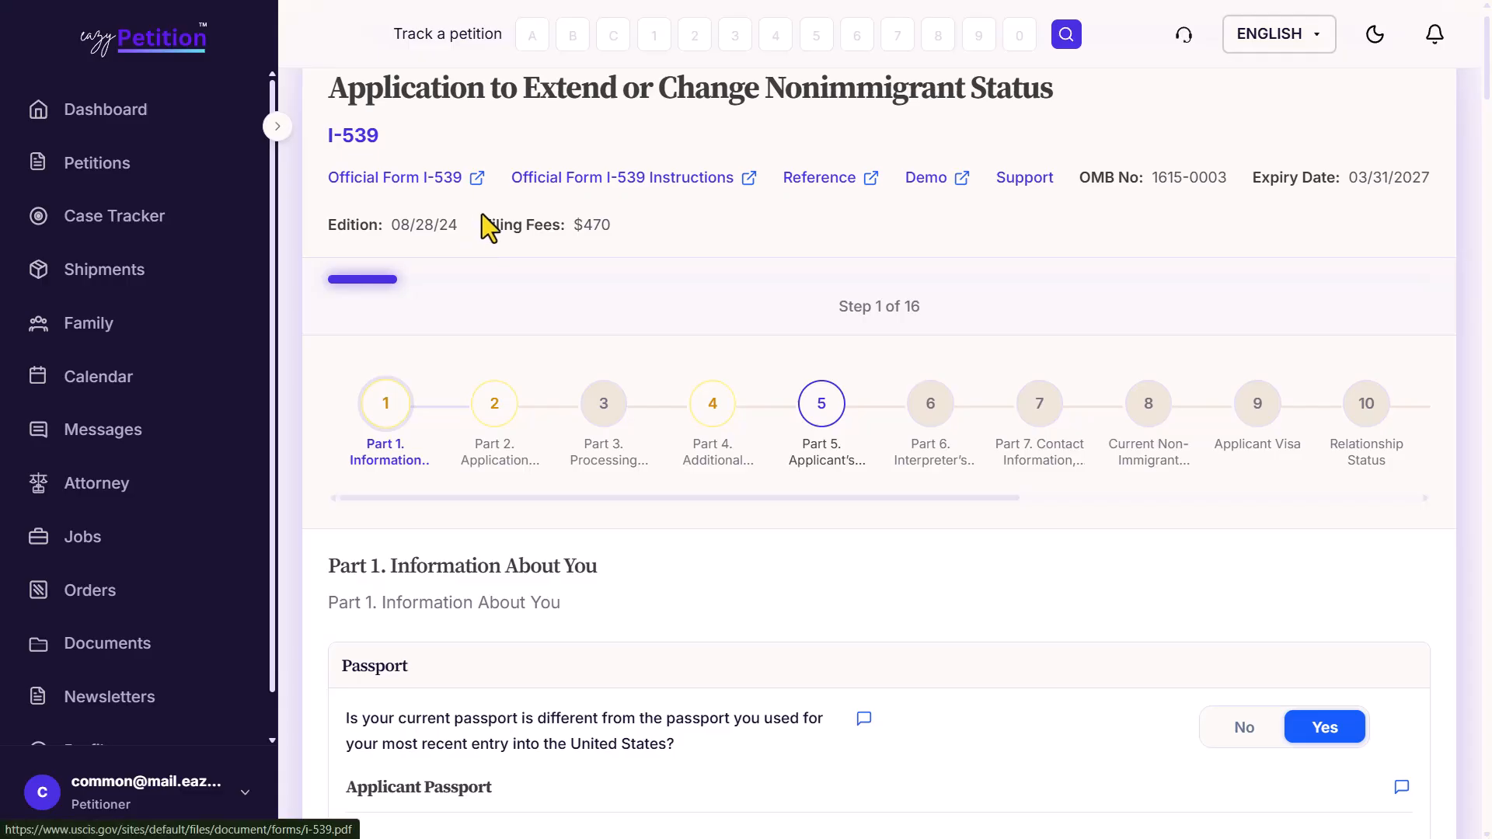
drag(503, 226, 587, 226)
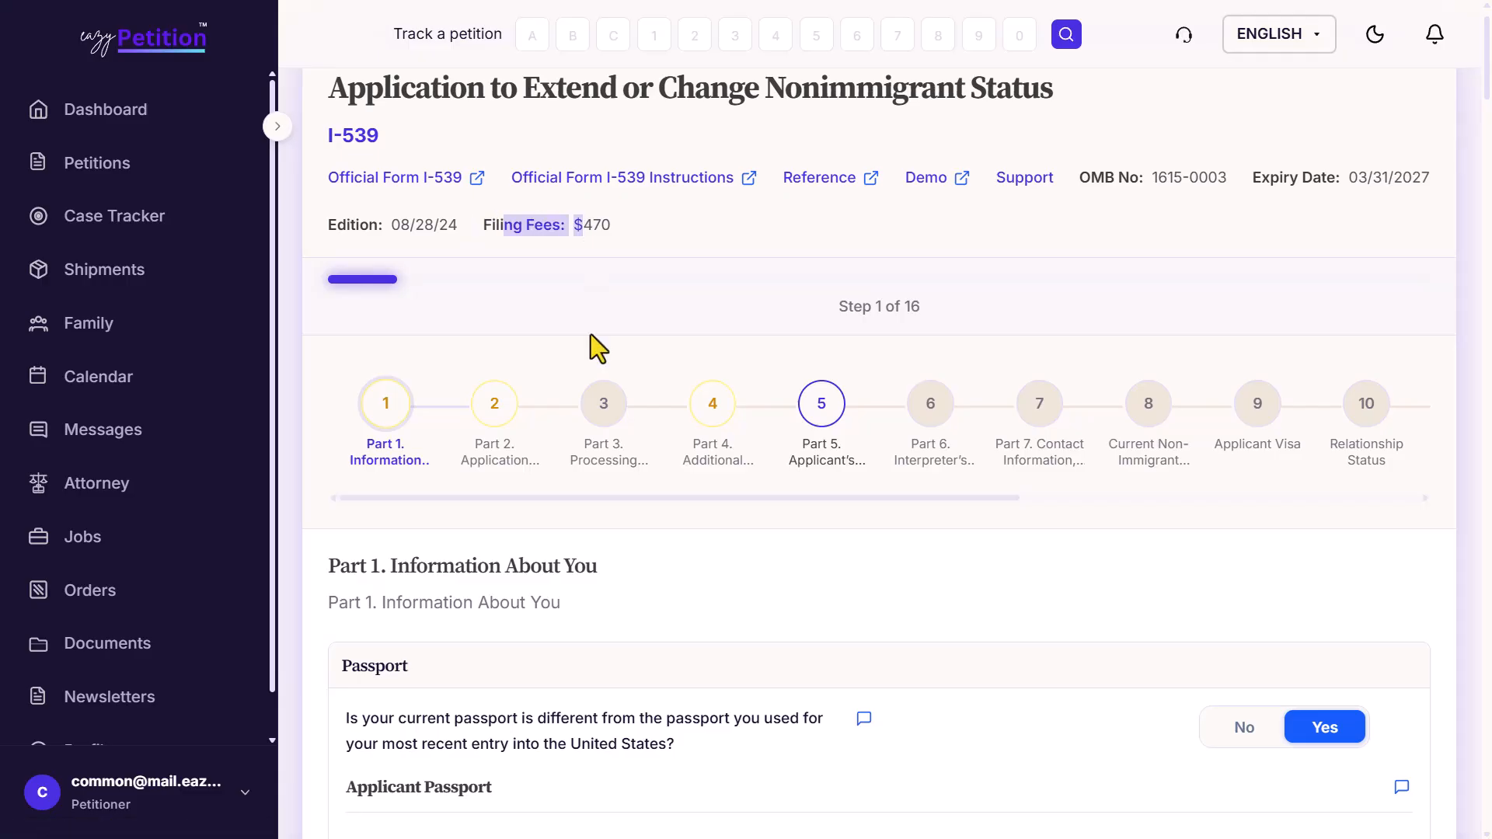
Step: Review the petition's step list, the Part 1 heading and the question about a passport different from the one used for the most recent entry
scroll(591, 350, down, 2)
click(386, 336)
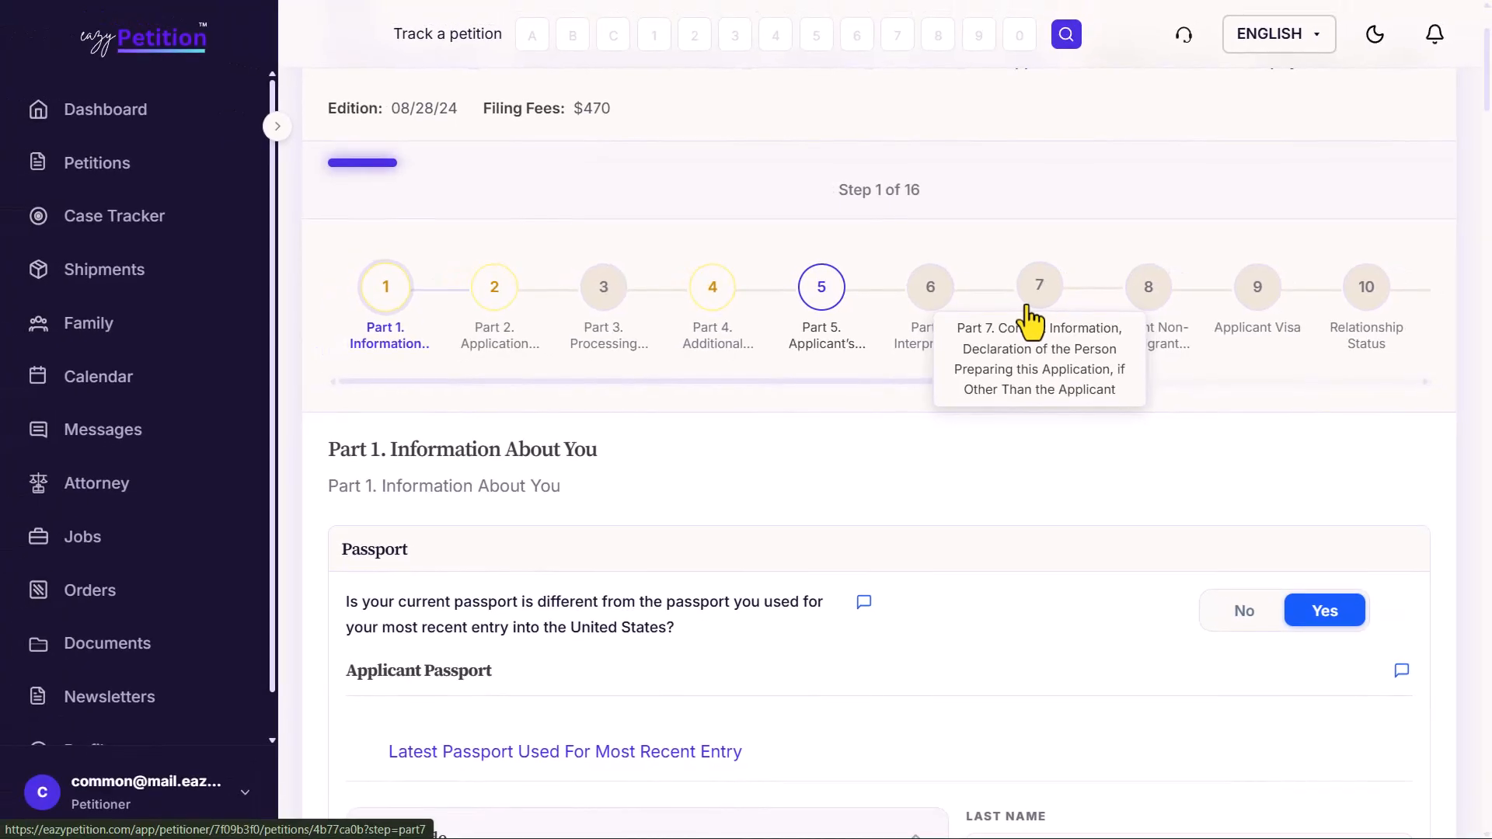
scroll(617, 388, down, 3)
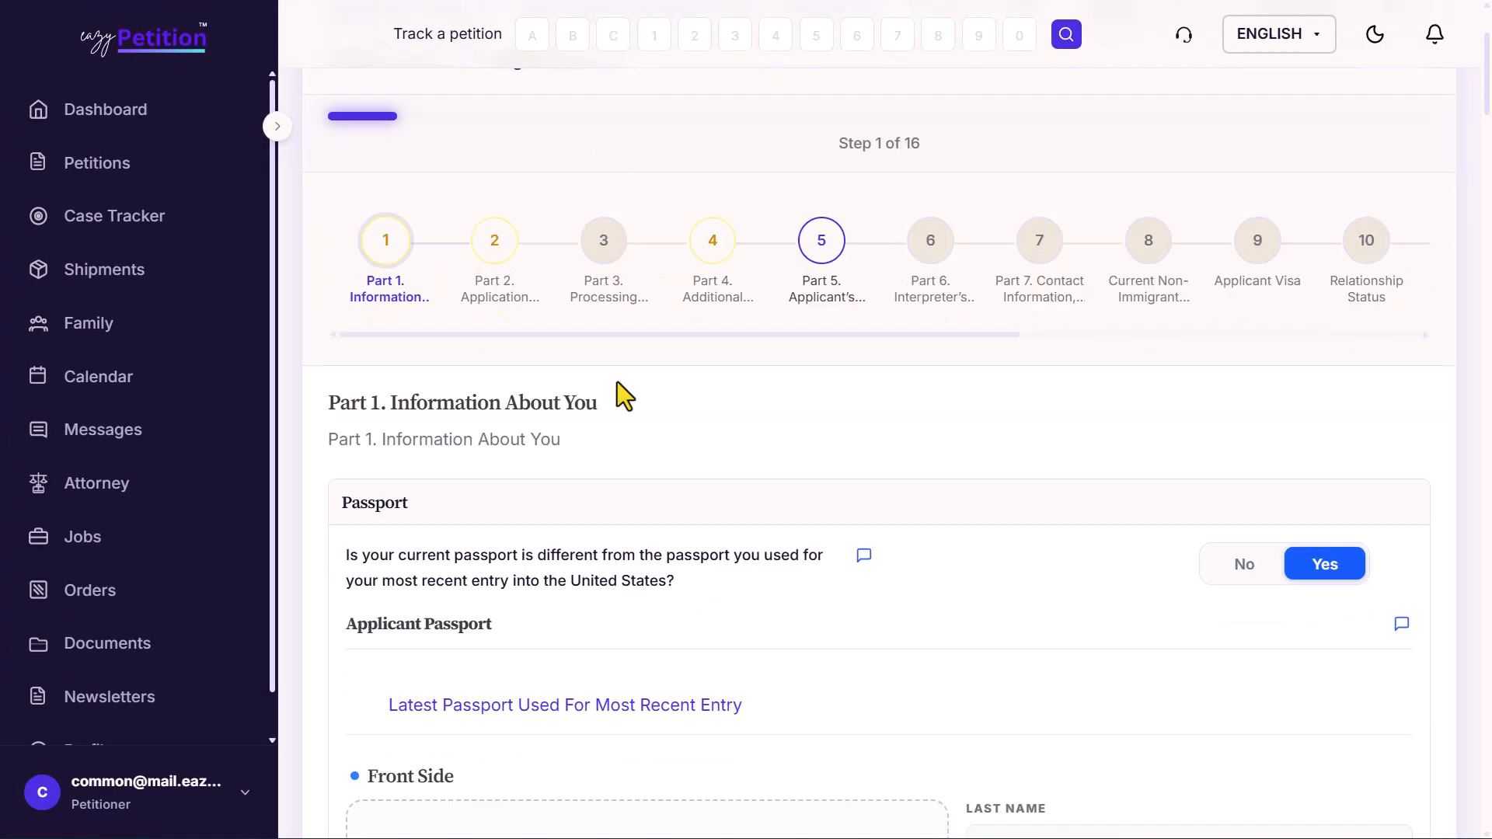
drag(318, 238, 599, 232)
click(598, 232)
scroll(584, 417, down, 2)
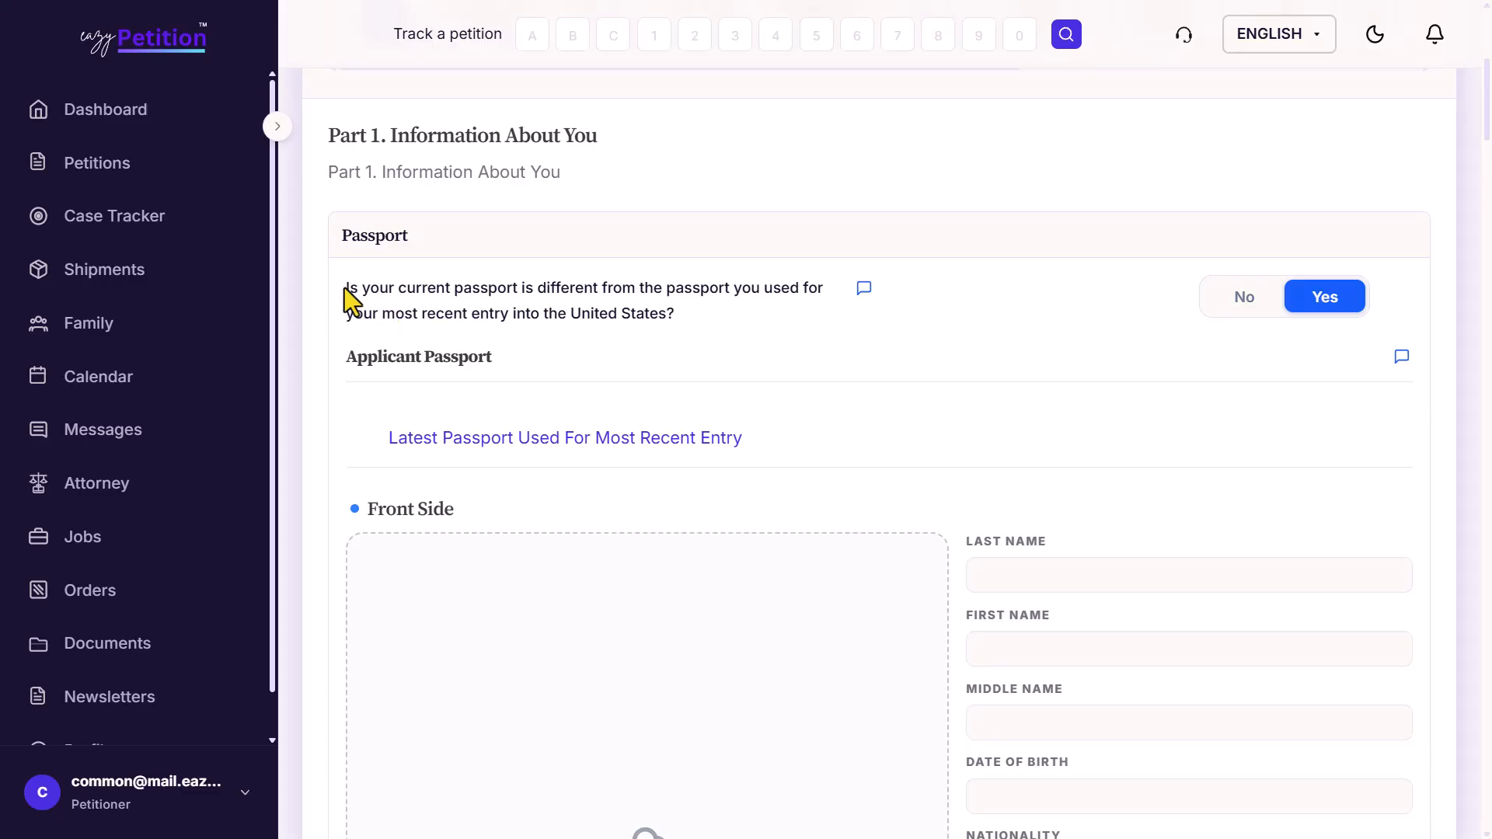
drag(345, 288, 698, 296)
click(530, 292)
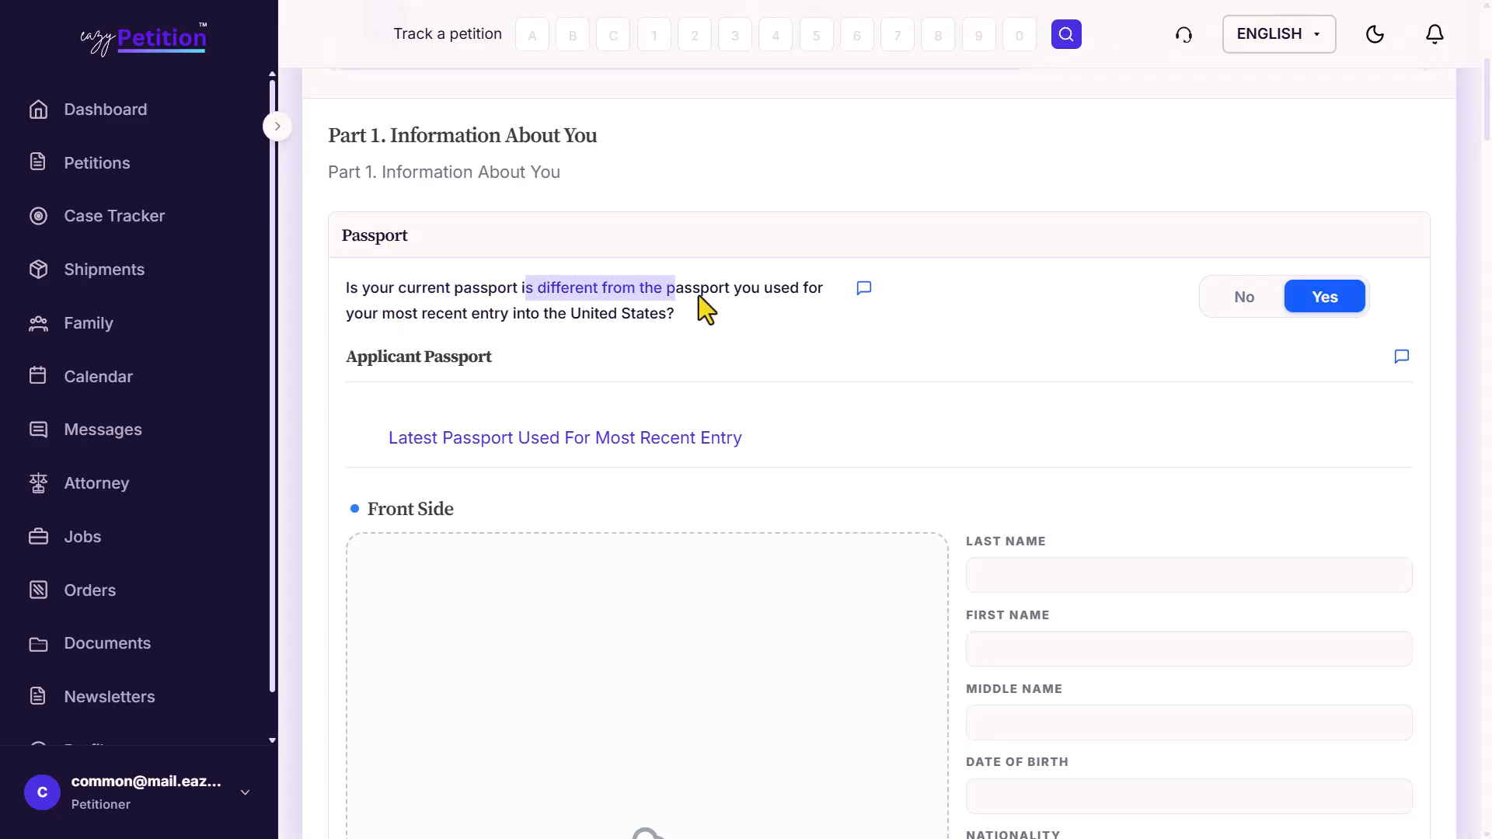
click(783, 286)
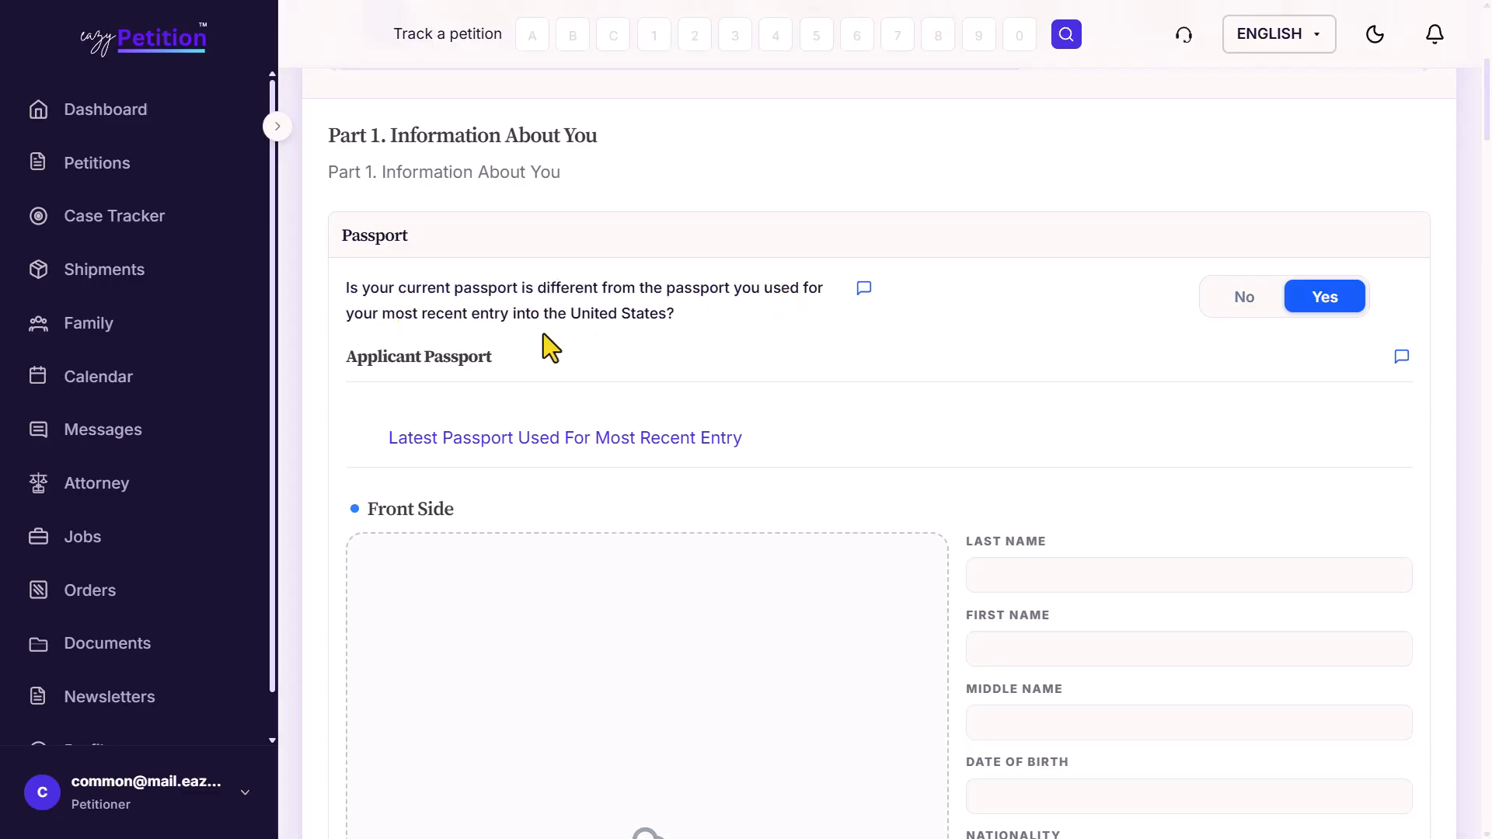
drag(413, 316, 602, 314)
click(601, 314)
scroll(665, 515, down, 5)
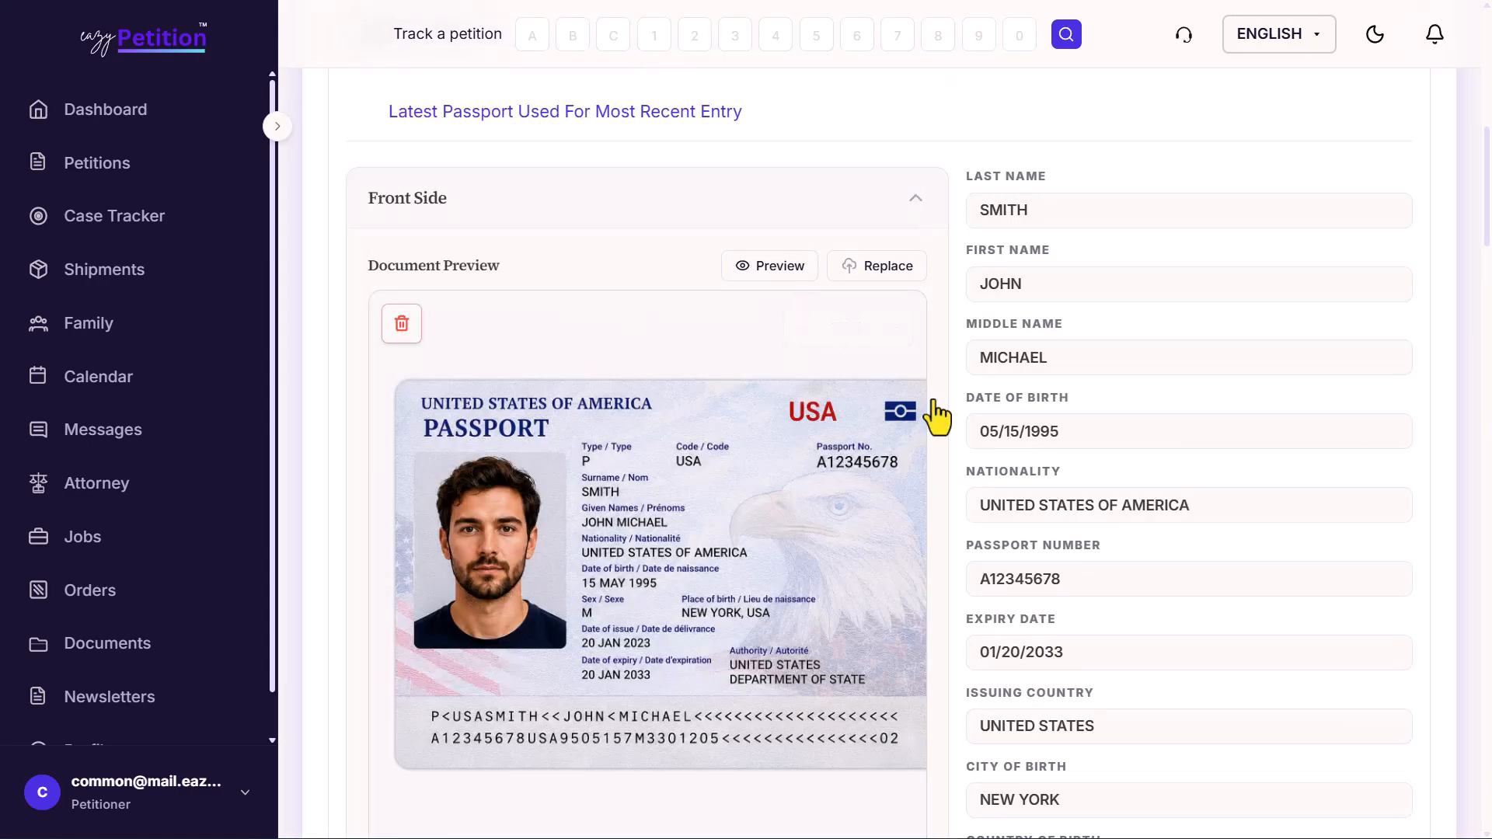
Step: Review the details extracted from the passport's front side and the auto-filled legal name and birth information fields in Part 1
scroll(926, 519, down, 1)
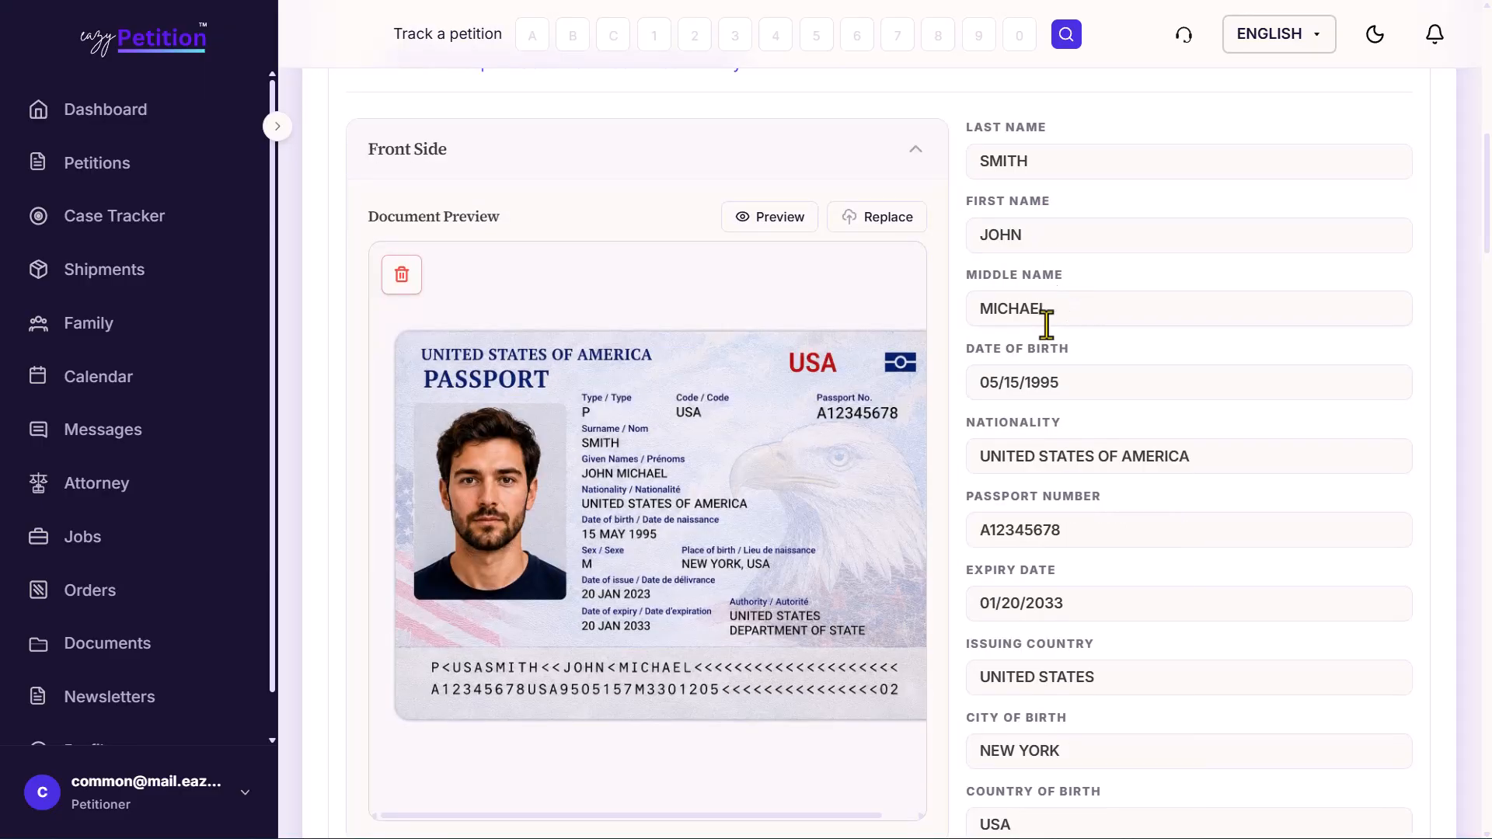
scroll(1043, 323, down, 2)
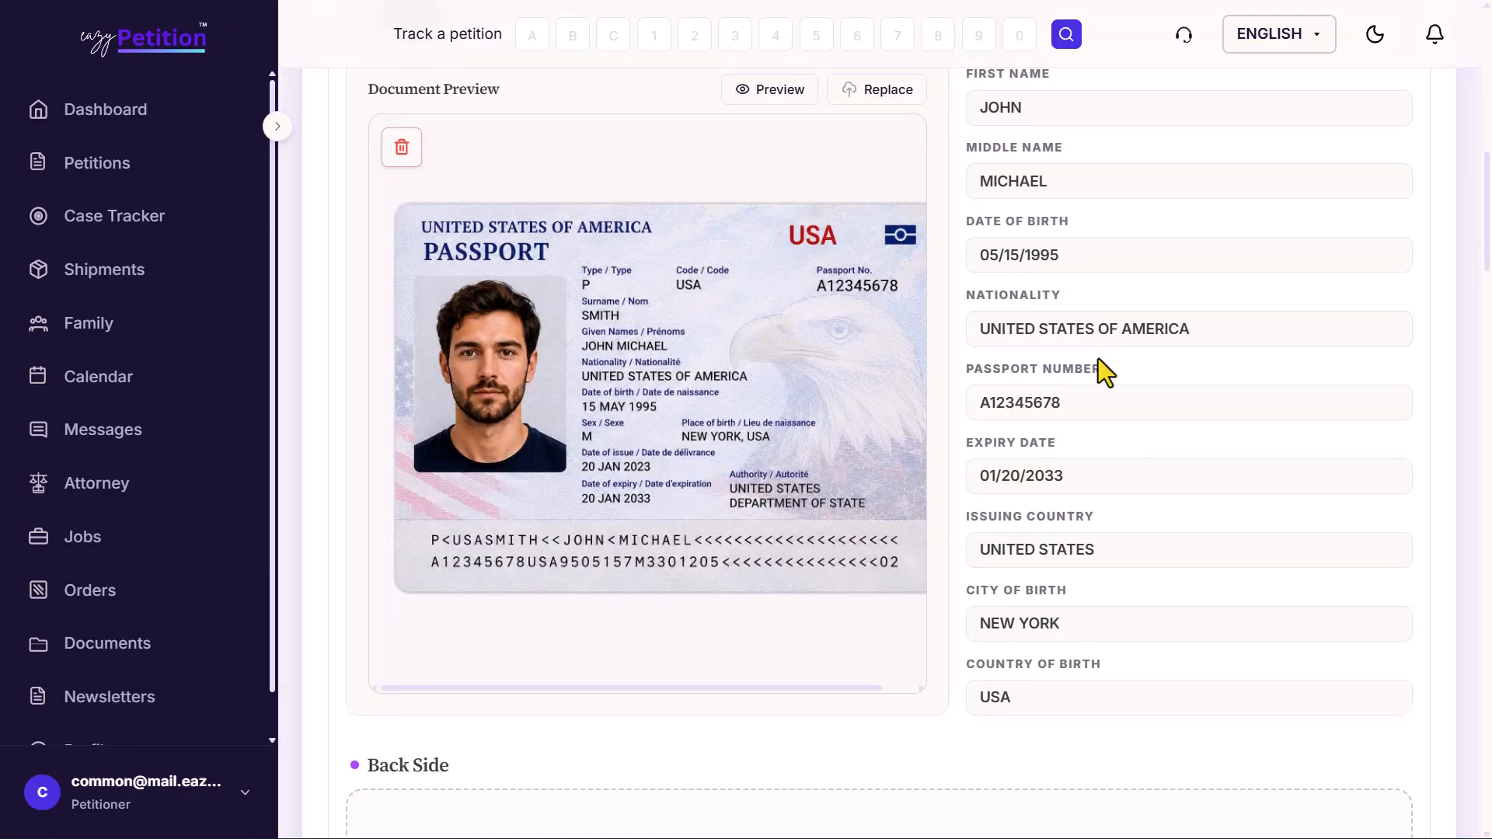
scroll(1108, 443, down, 2)
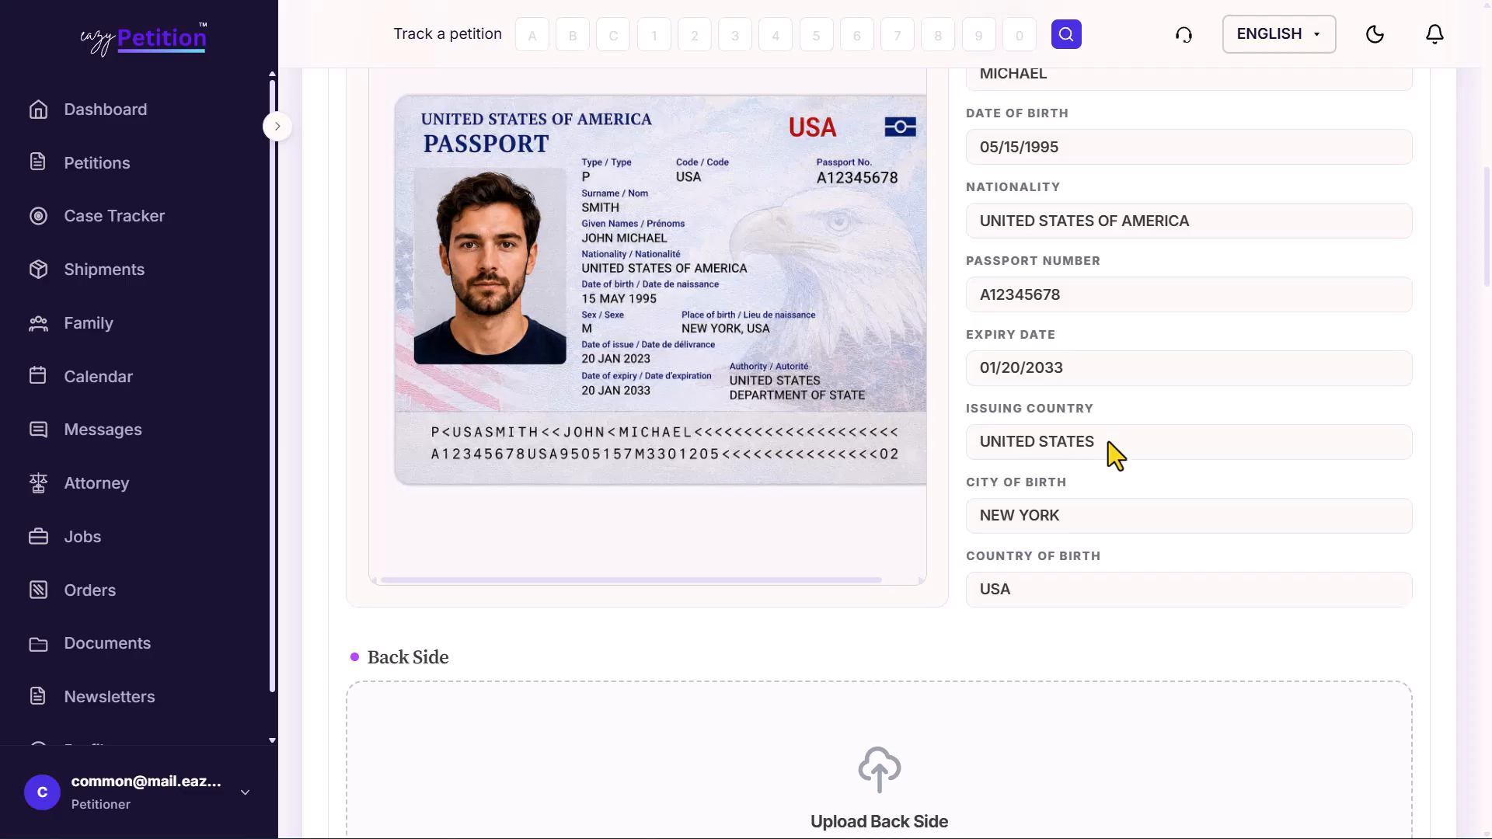
scroll(1108, 443, down, 4)
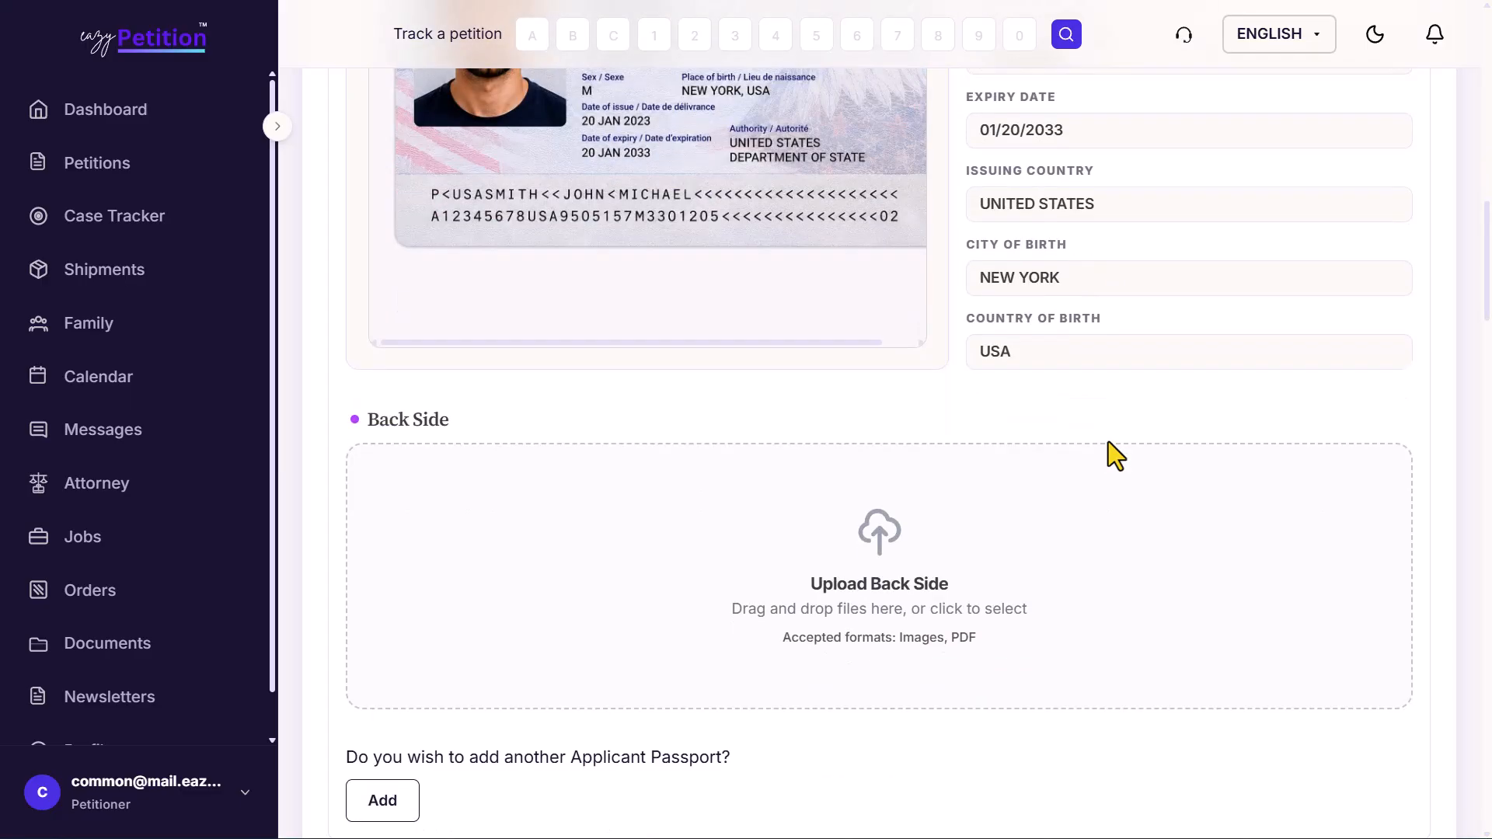
scroll(1108, 443, down, 3)
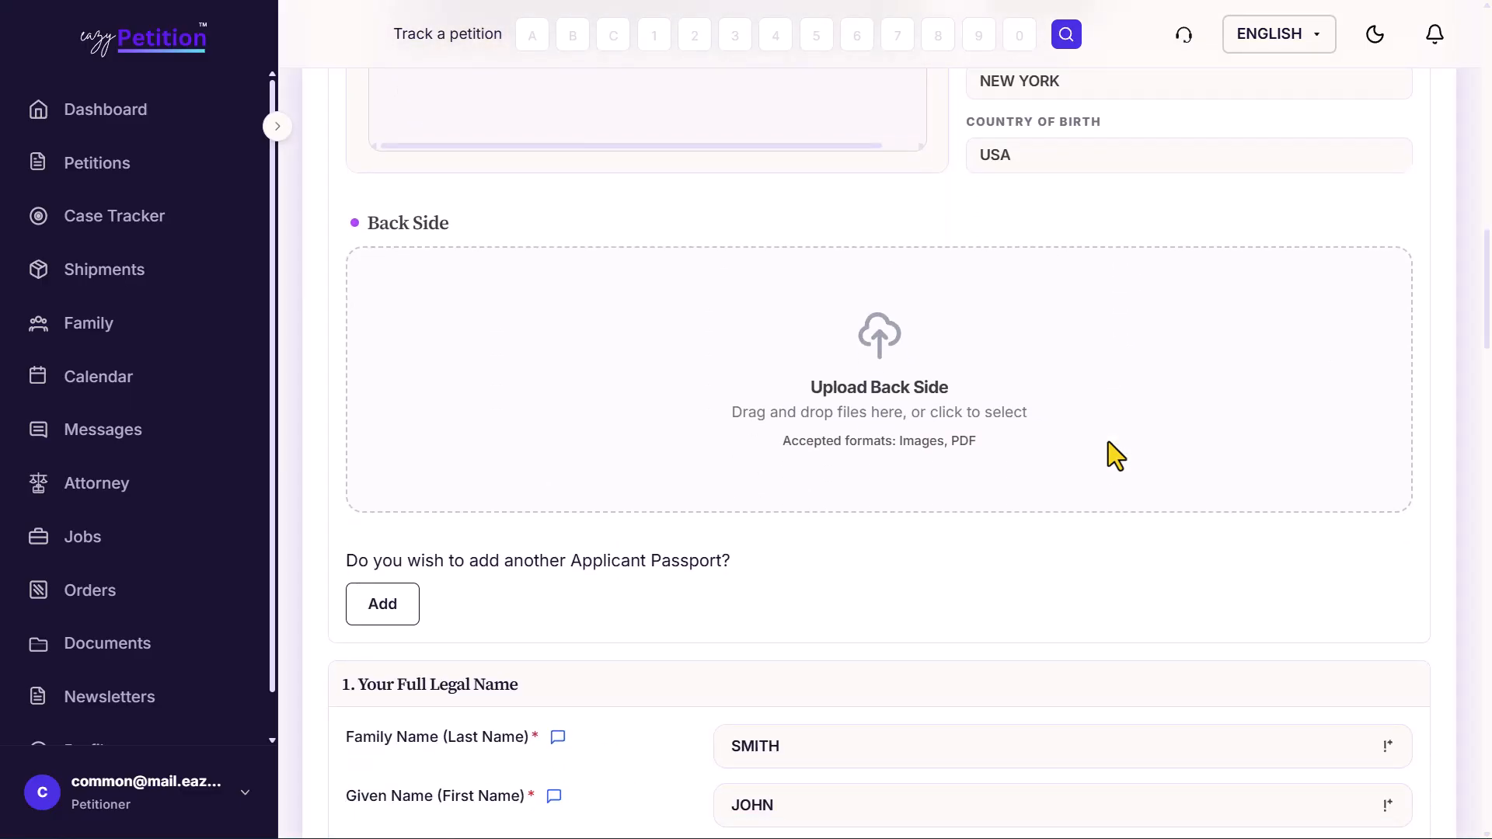
scroll(1108, 443, down, 4)
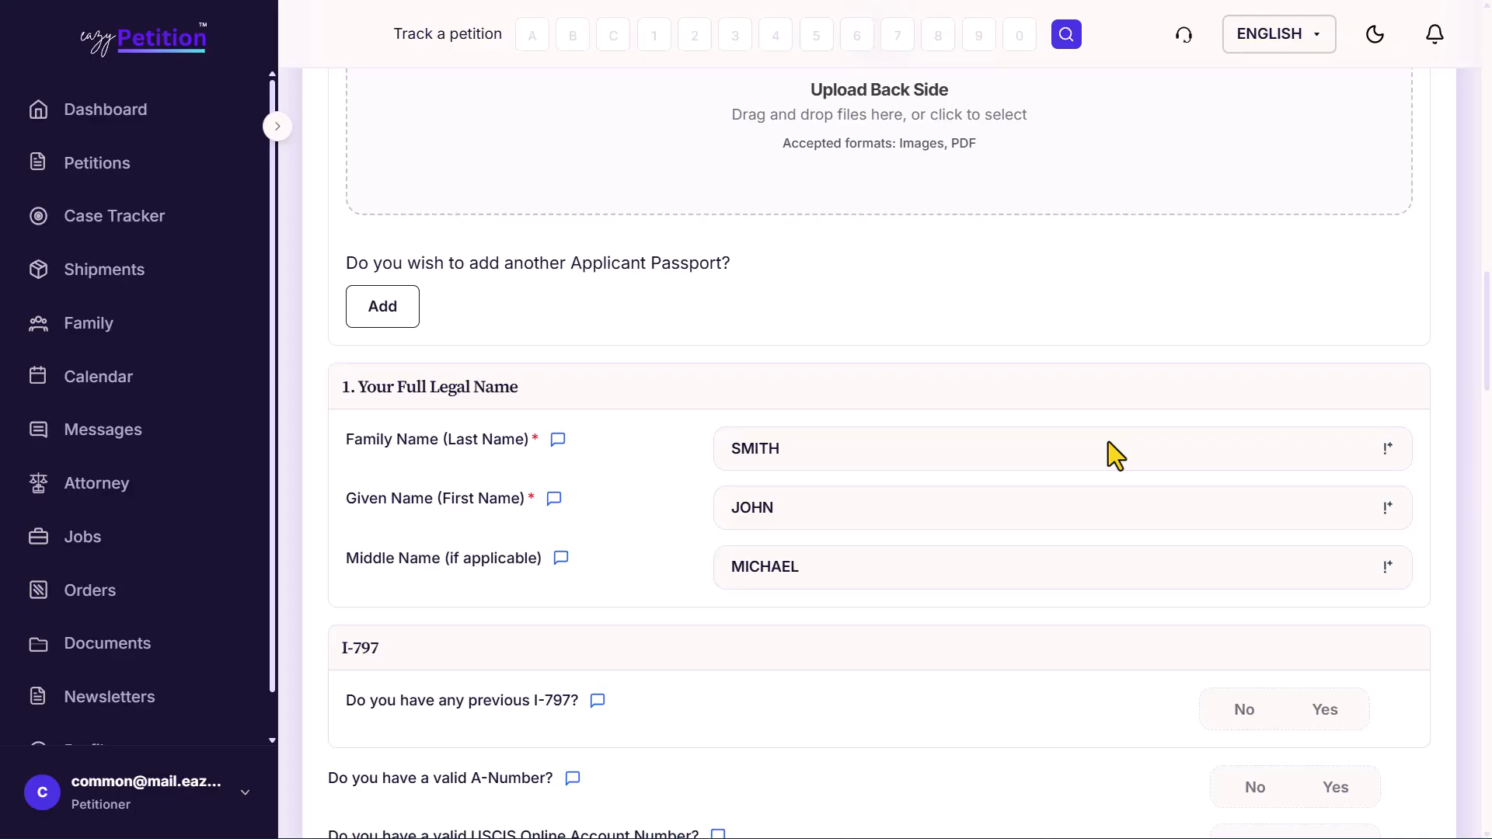
drag(345, 456, 536, 567)
click(539, 571)
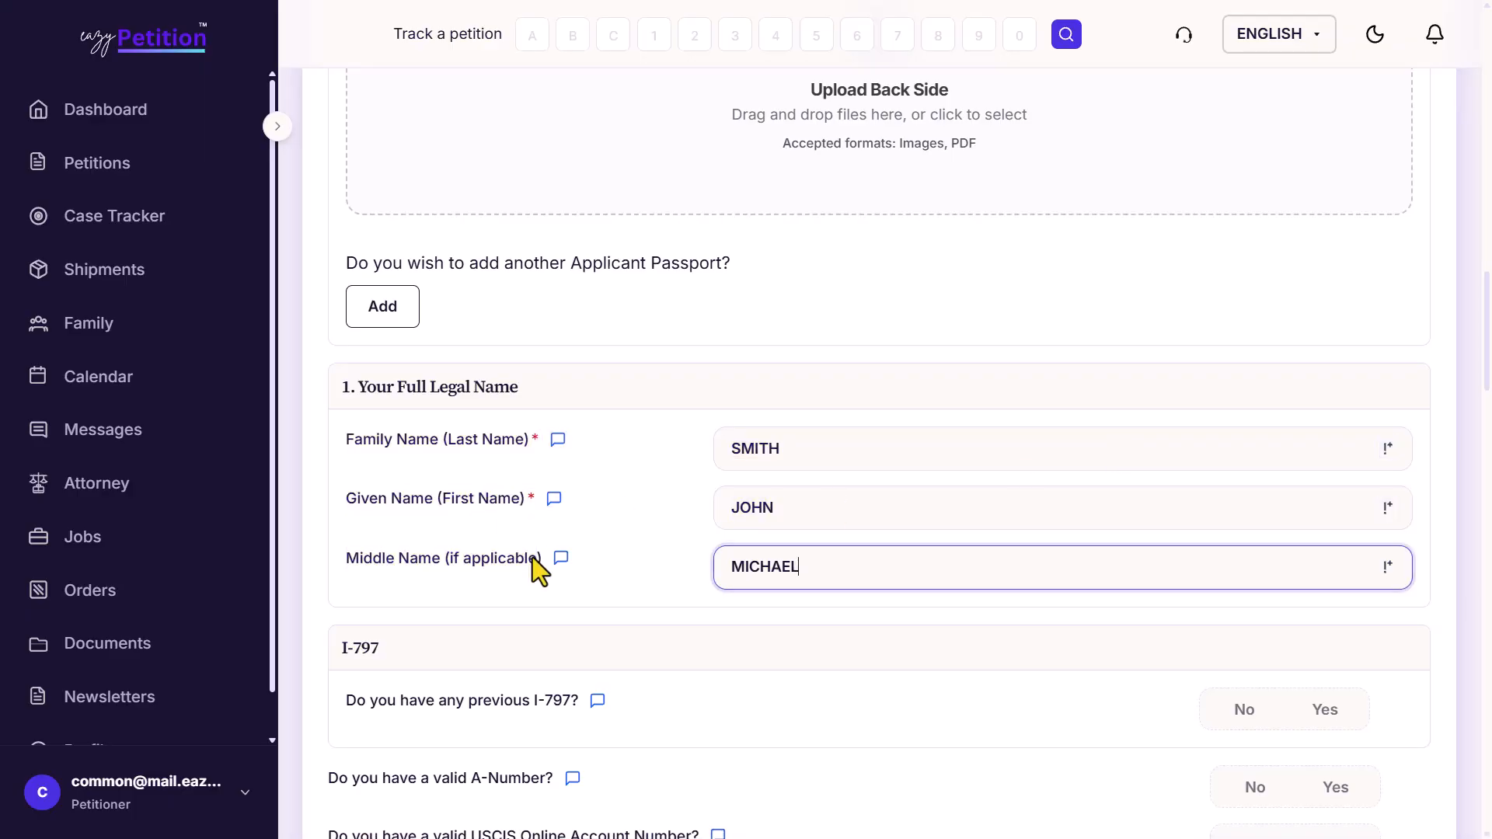
scroll(538, 571, down, 4)
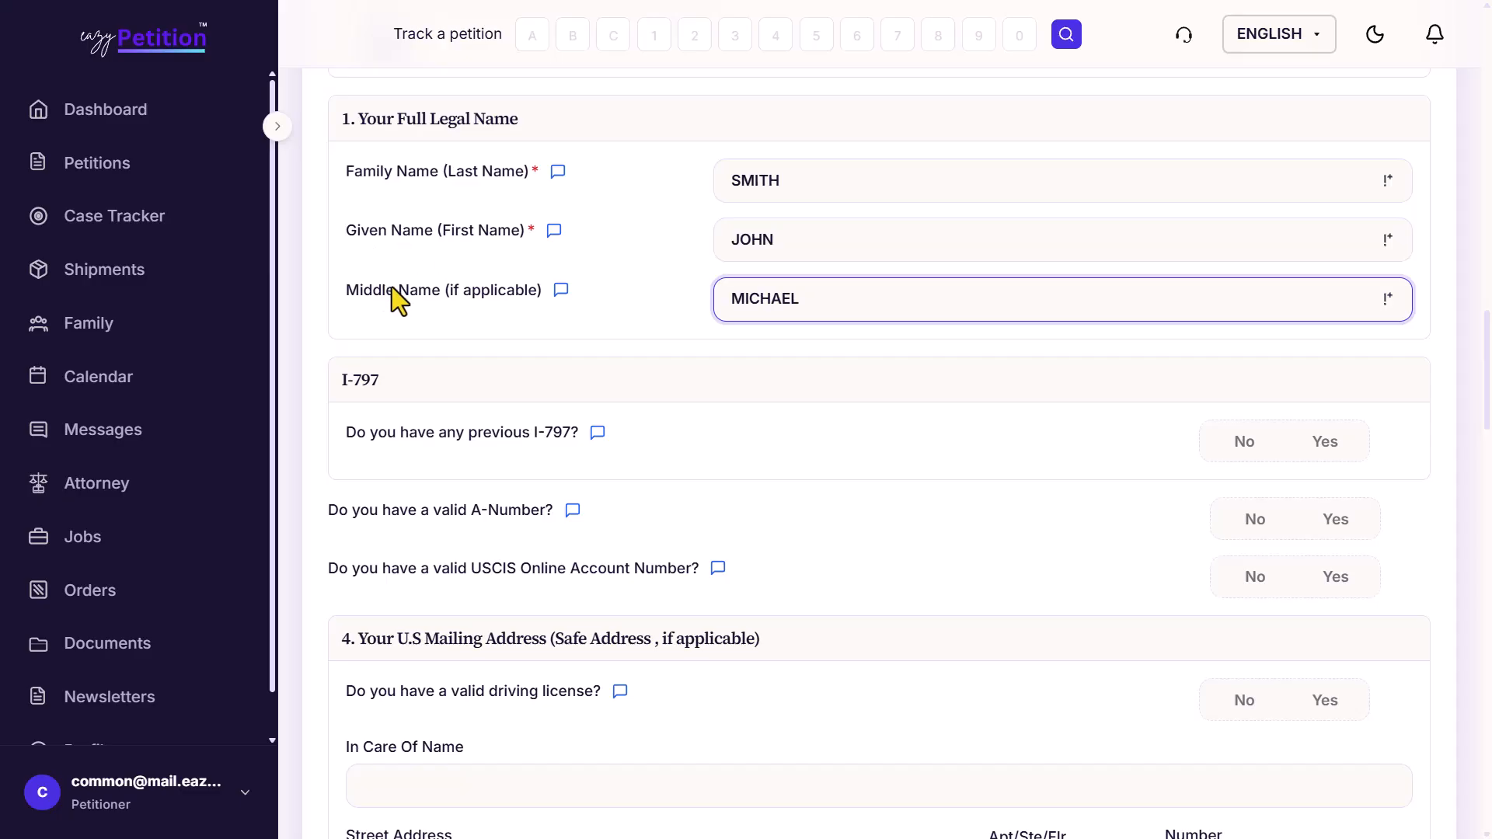
scroll(475, 293, down, 15)
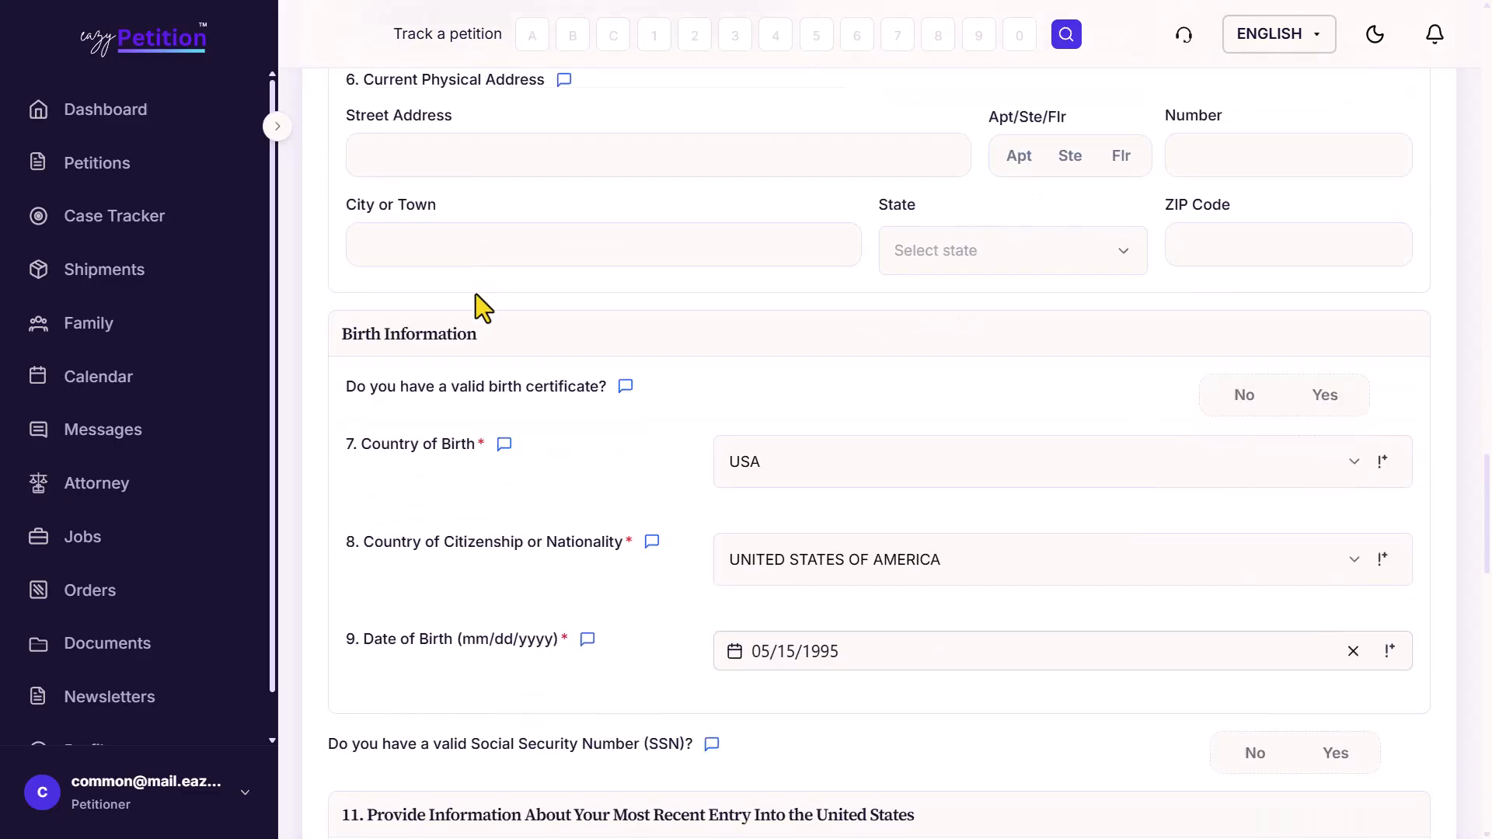
Step: Review the auto-filled birth information and the passport number, issuing country and expiration date in the most recent entry section
scroll(475, 294, down, 4)
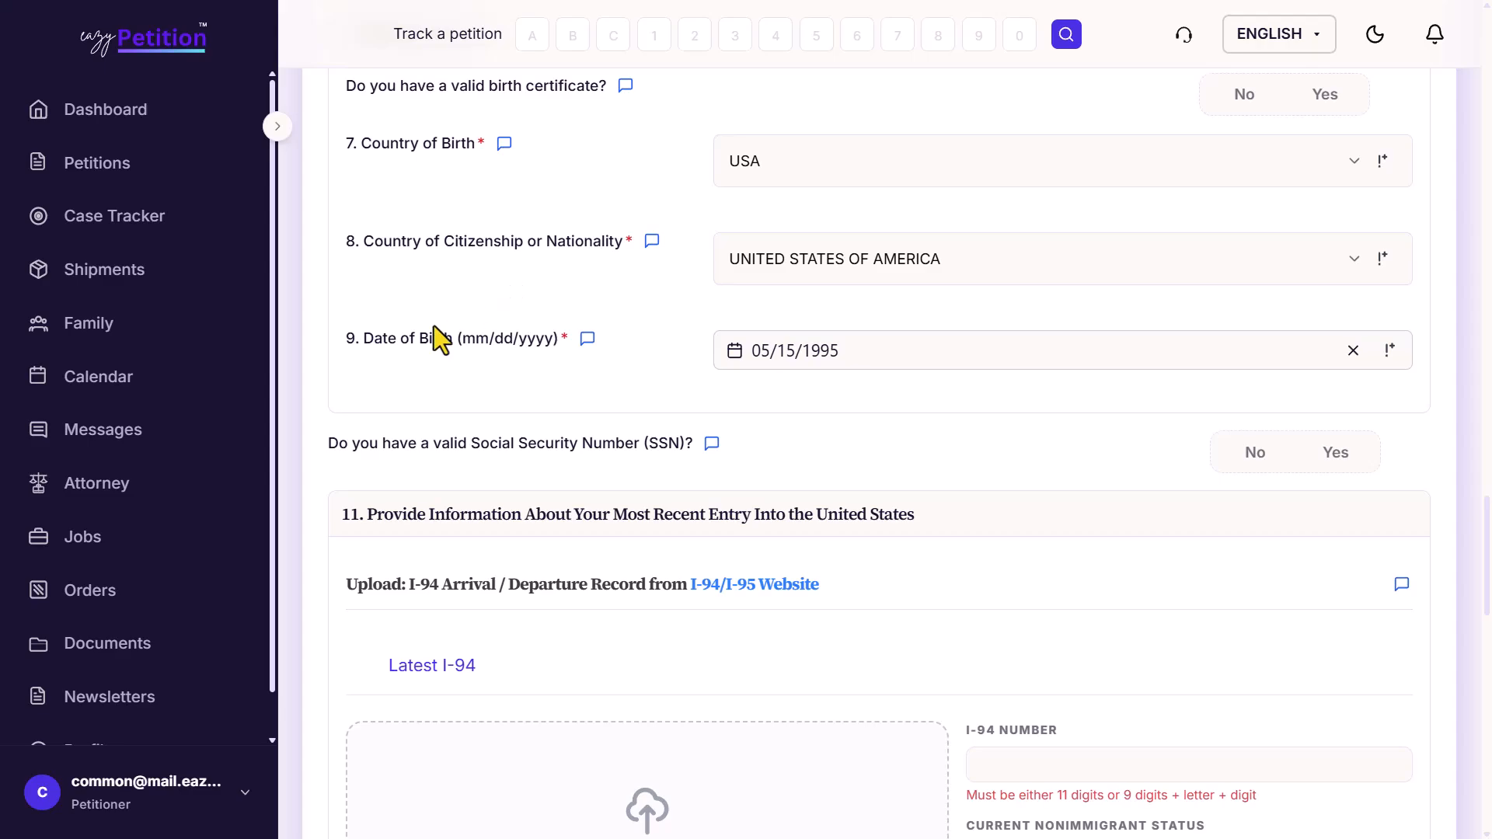
scroll(555, 351, down, 19)
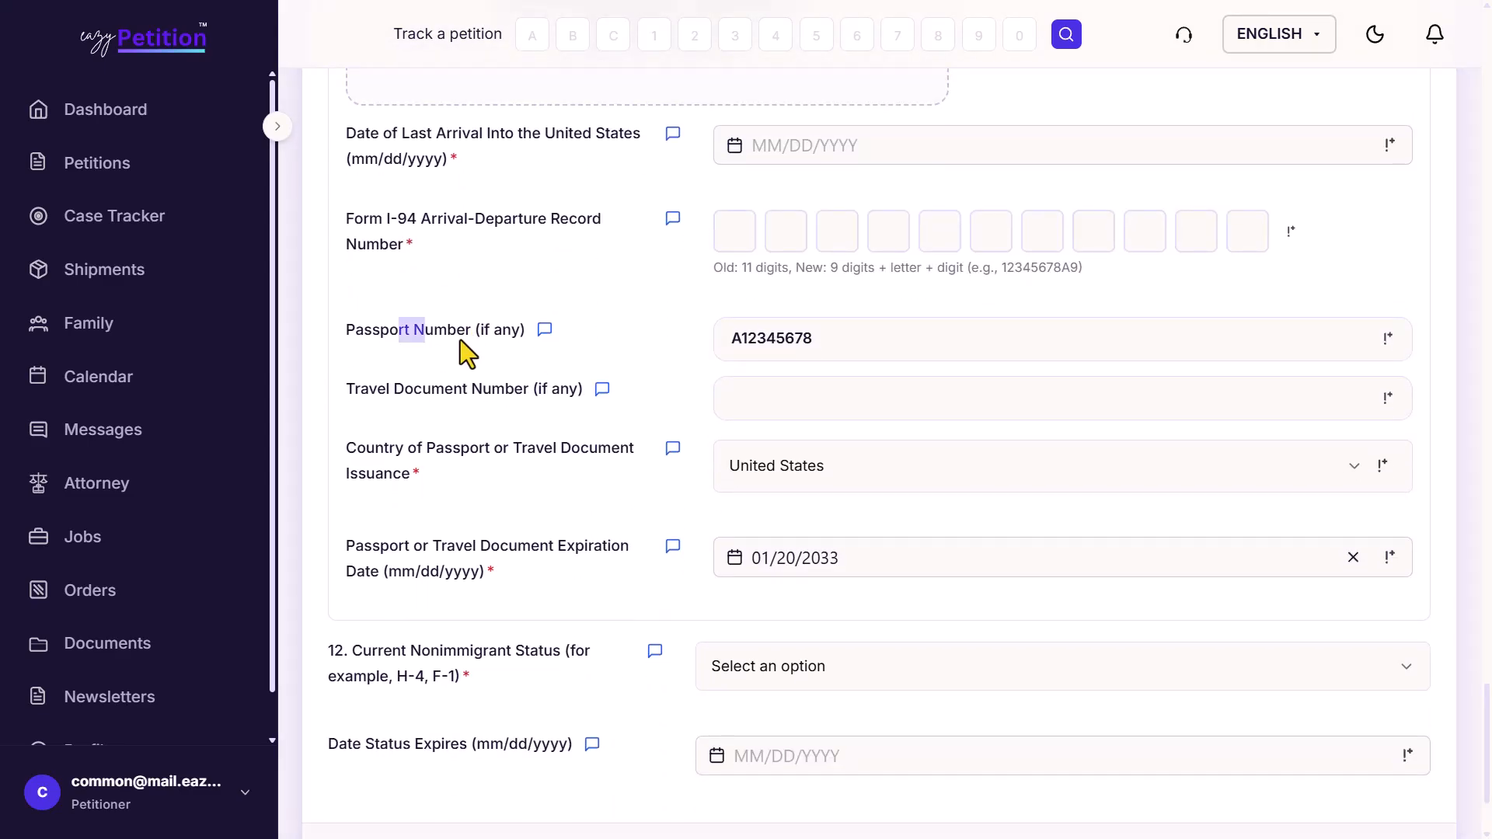
click(467, 339)
drag(377, 455, 437, 450)
click(436, 451)
drag(355, 561, 534, 557)
click(534, 557)
scroll(533, 557, down, 2)
scroll(533, 557, up, 12)
scroll(534, 557, up, 10)
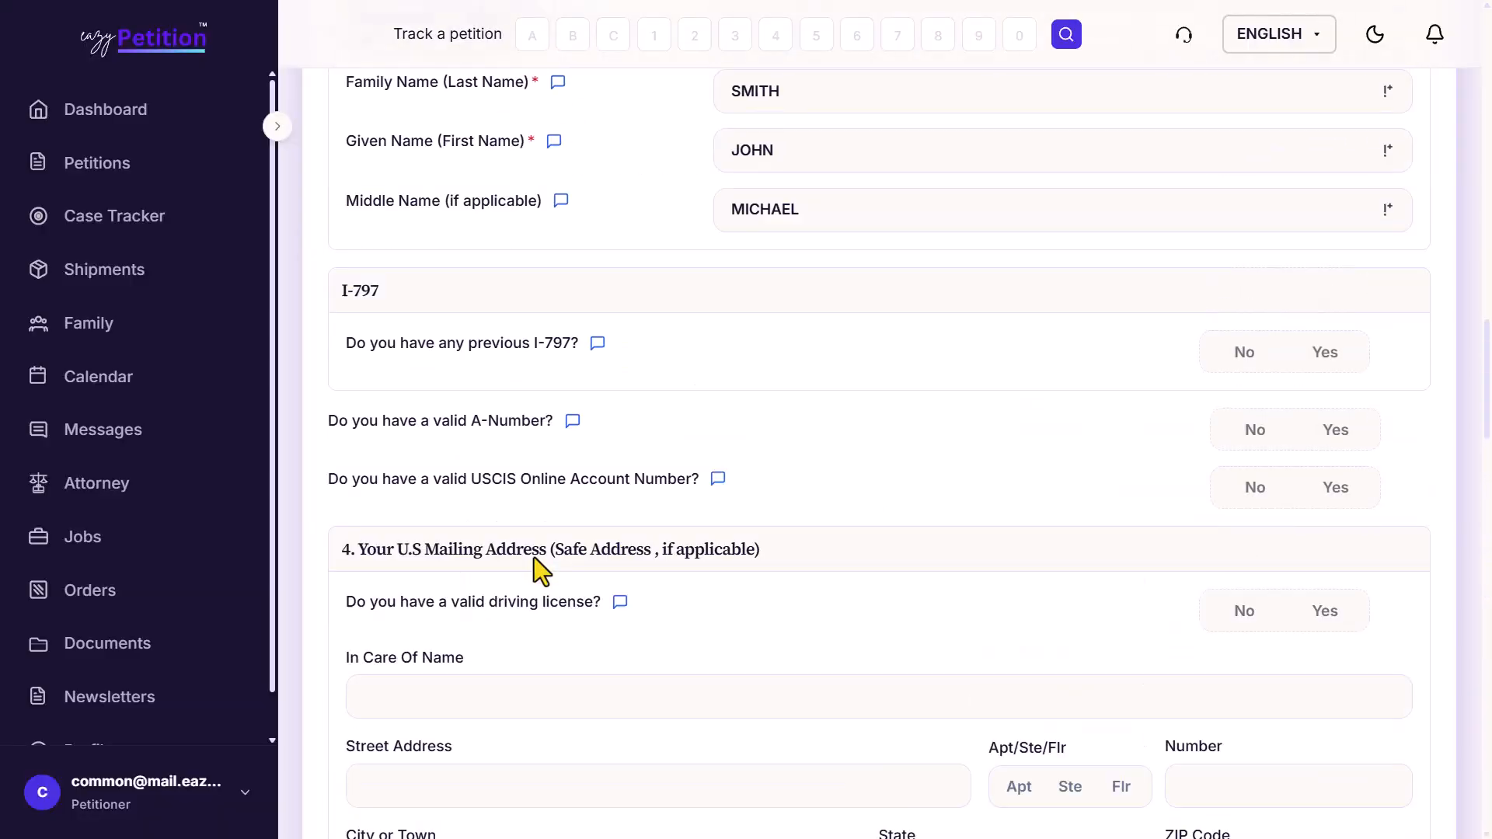
Step: Answer Yes to having a previous I-797 and review the A-Number, case type and receipt number fields of its upload section
scroll(534, 557, down, 5)
scroll(534, 557, down, 4)
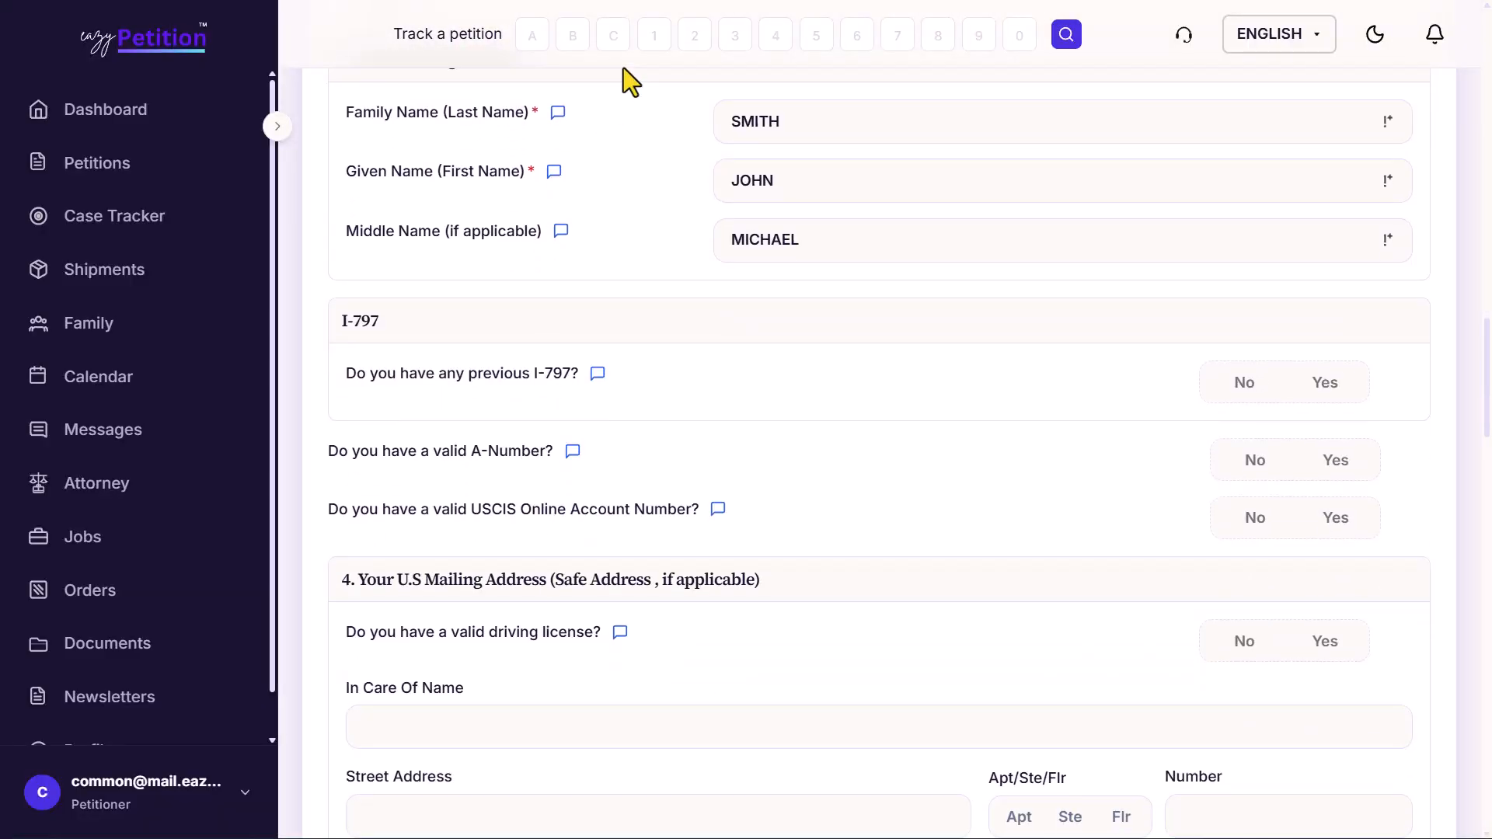
scroll(989, 359, down, 2)
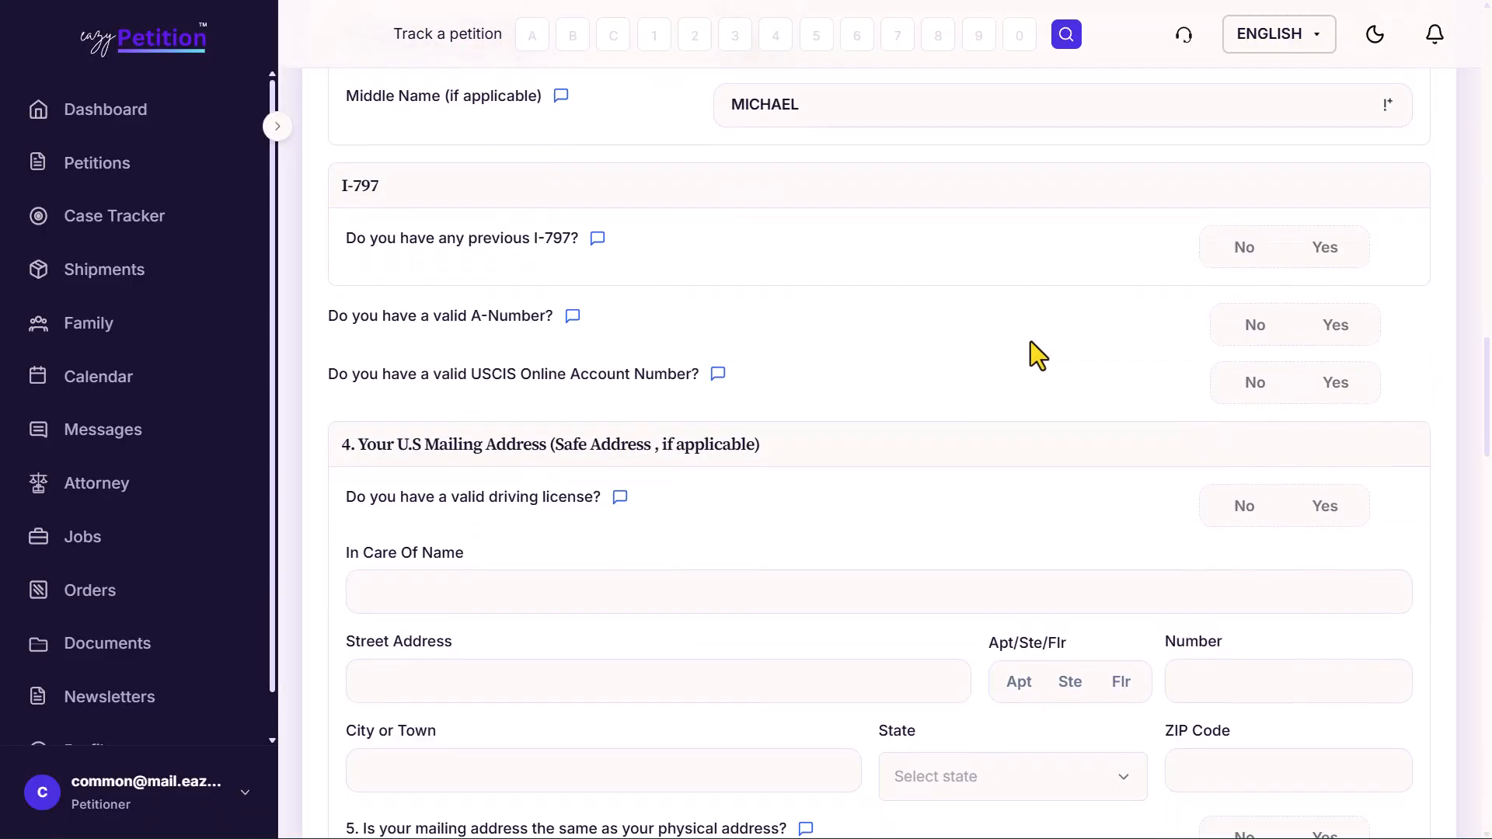
click(1323, 260)
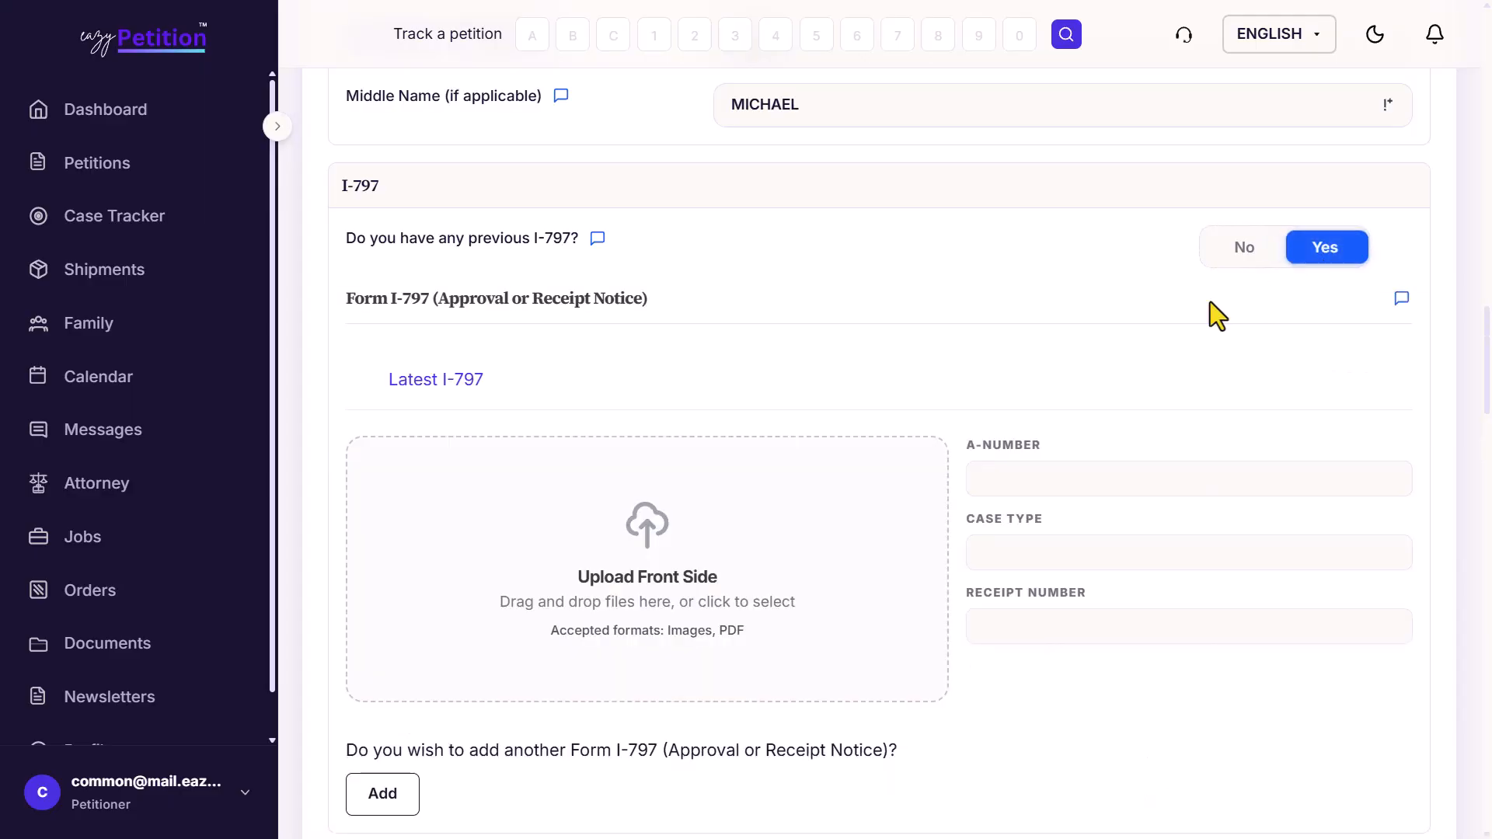
scroll(1050, 393, down, 3)
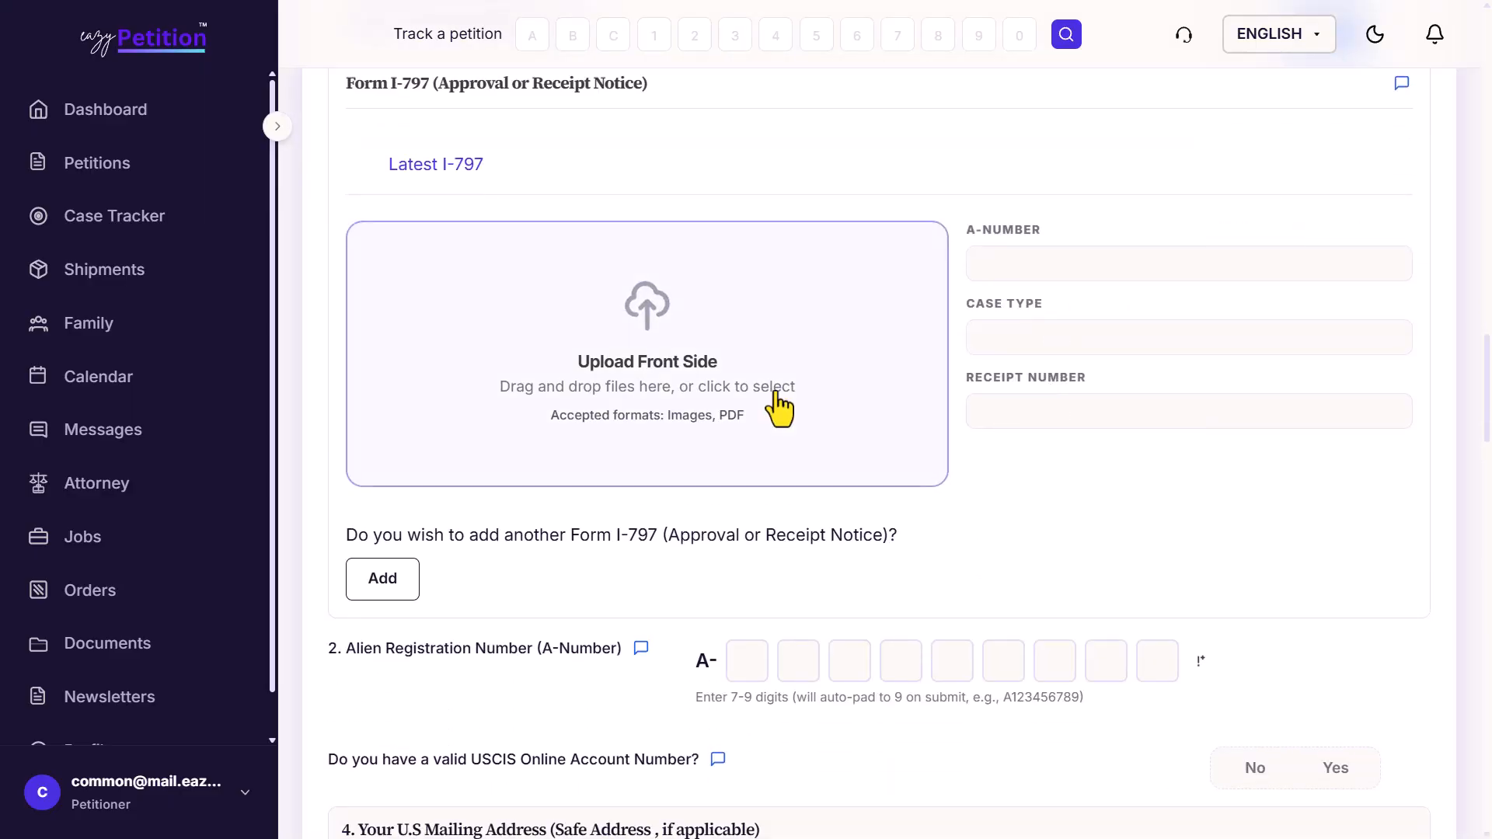
click(1027, 272)
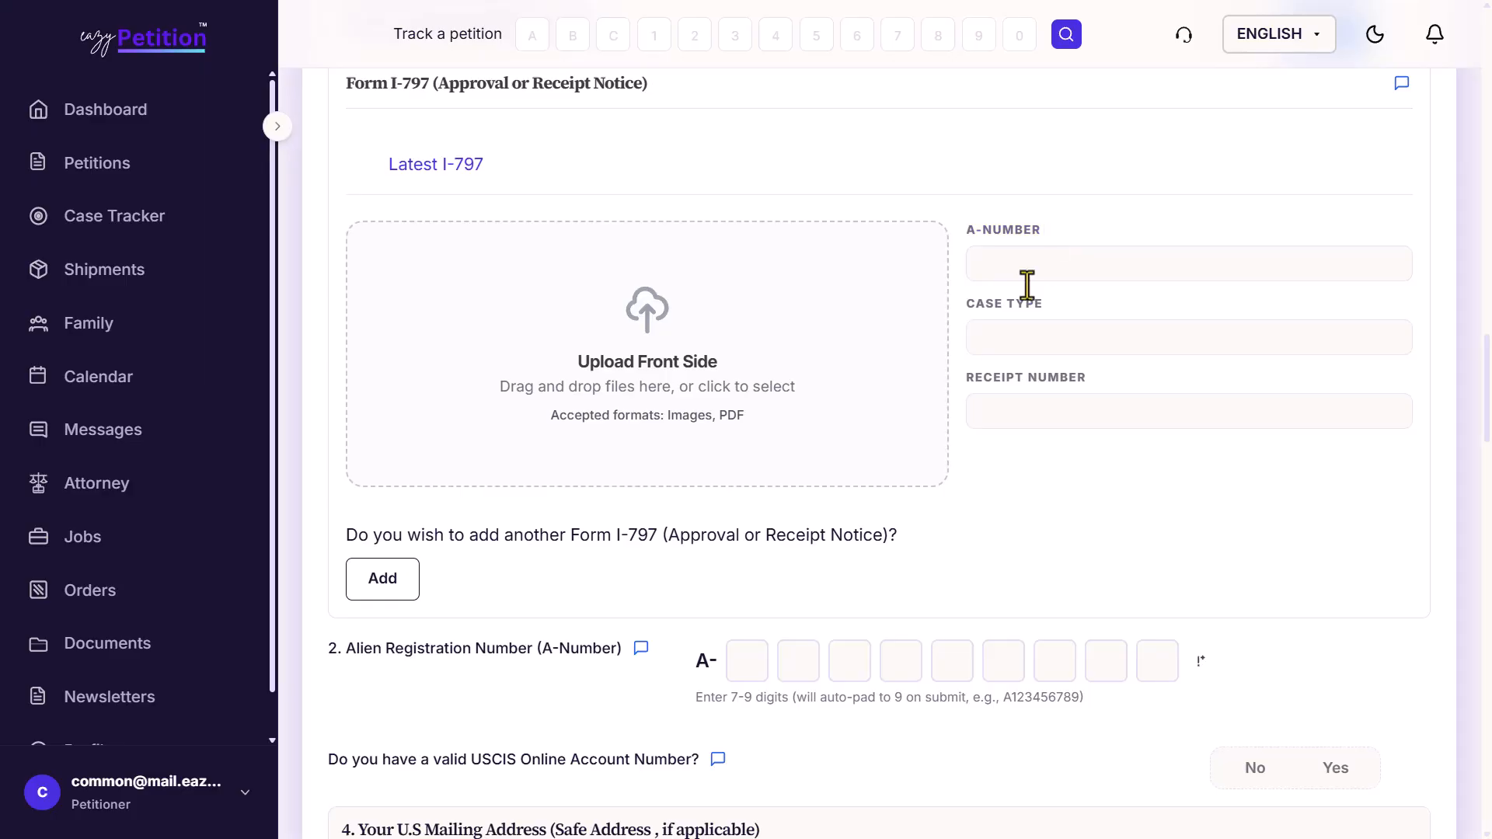
drag(977, 307, 1036, 303)
click(984, 397)
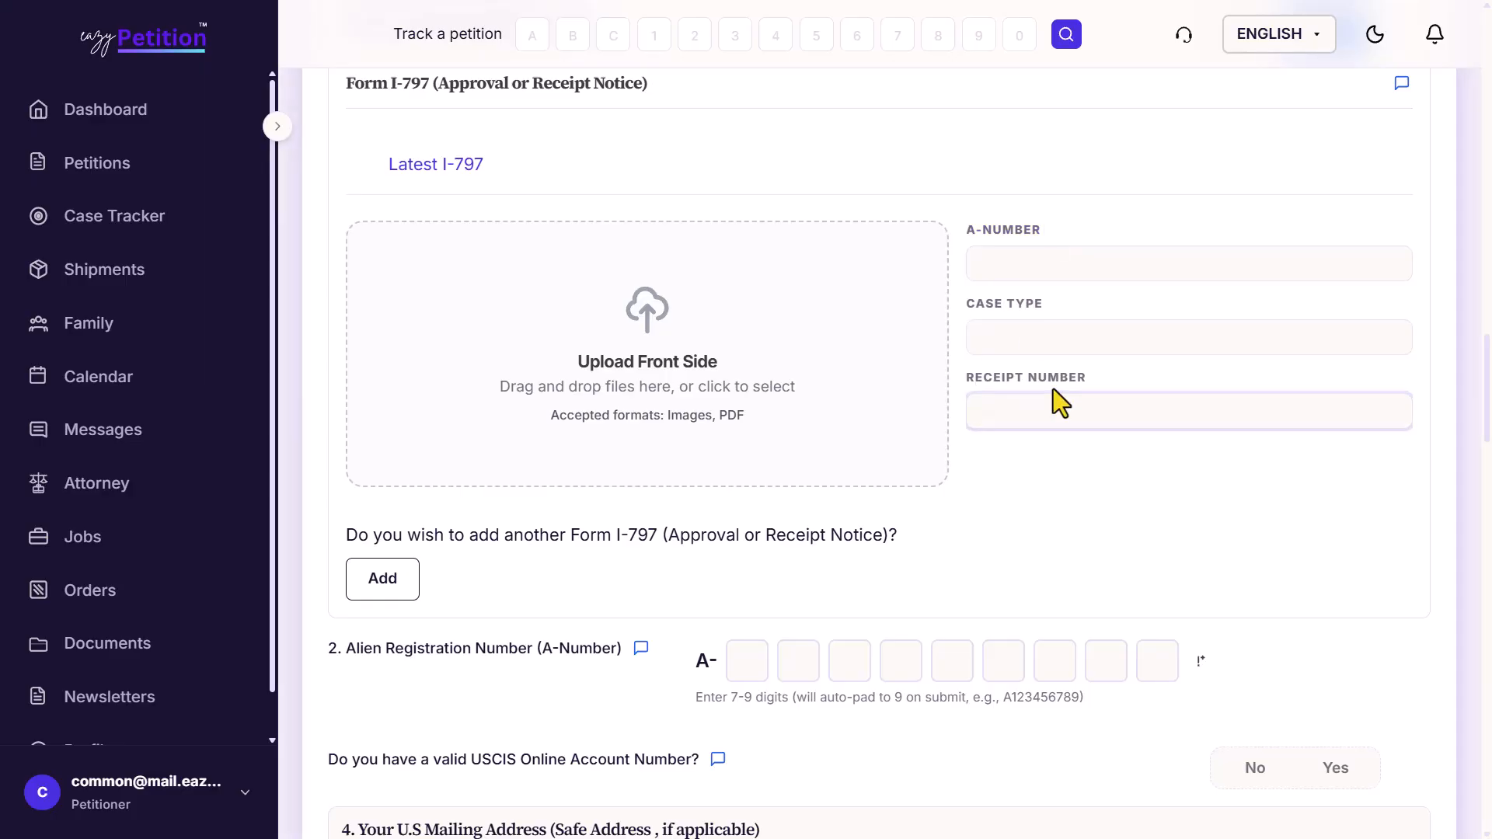
Step: Answer Yes to having a valid USCIS Online Account Number
scroll(819, 477, down, 6)
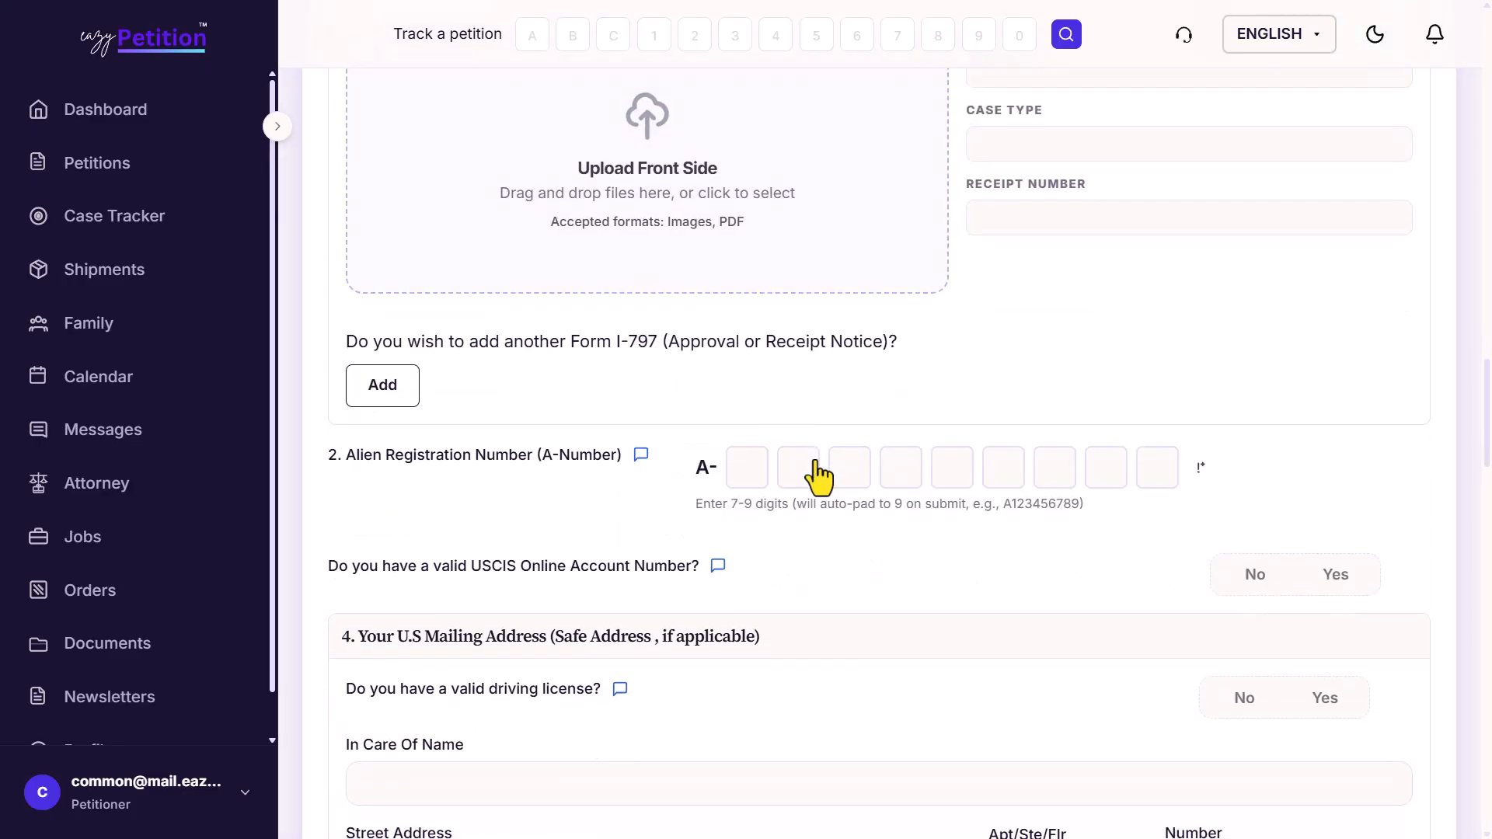
scroll(819, 478, down, 1)
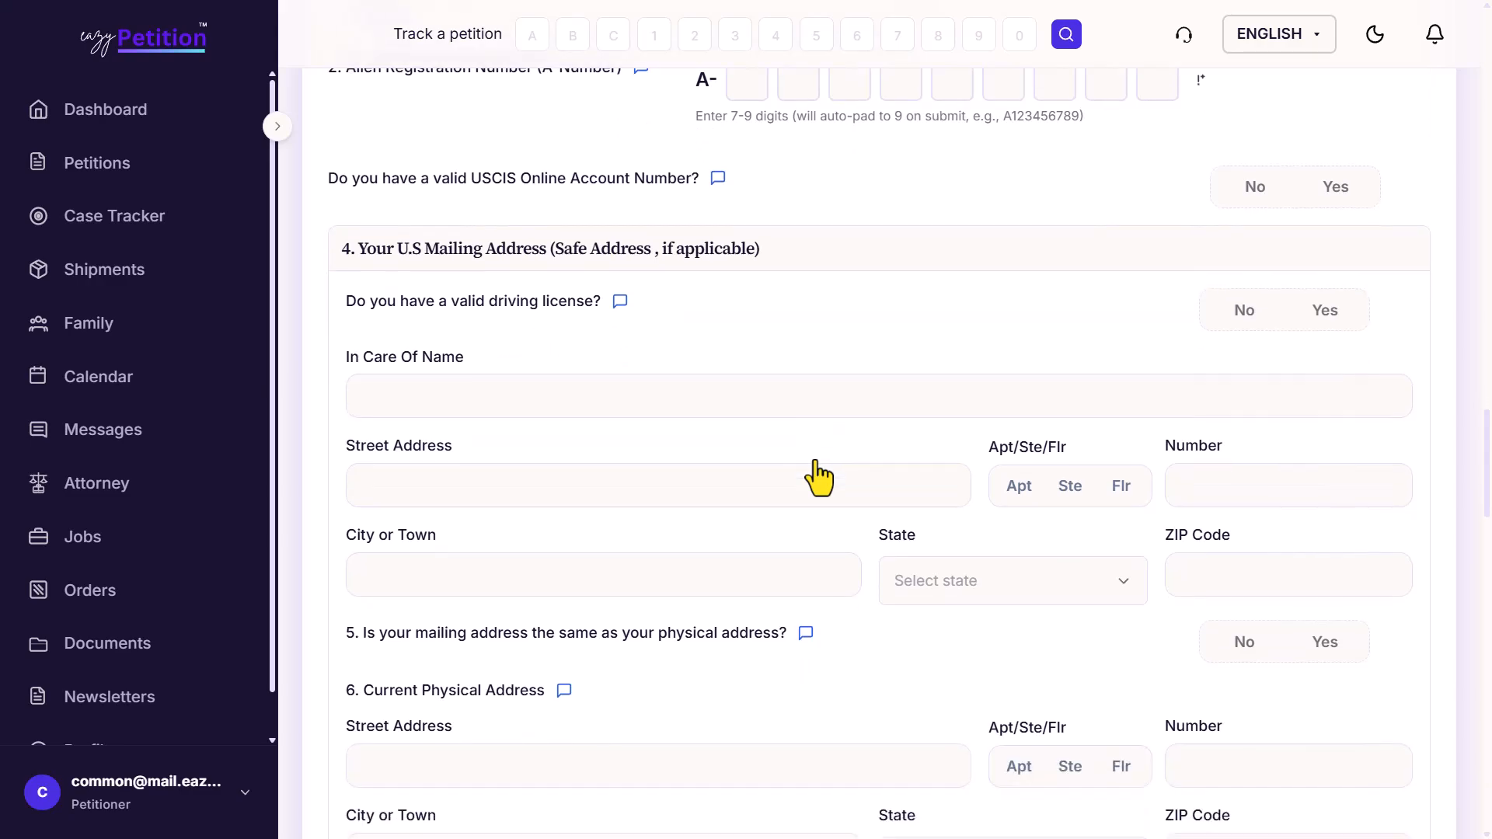
click(1326, 191)
scroll(947, 371, down, 2)
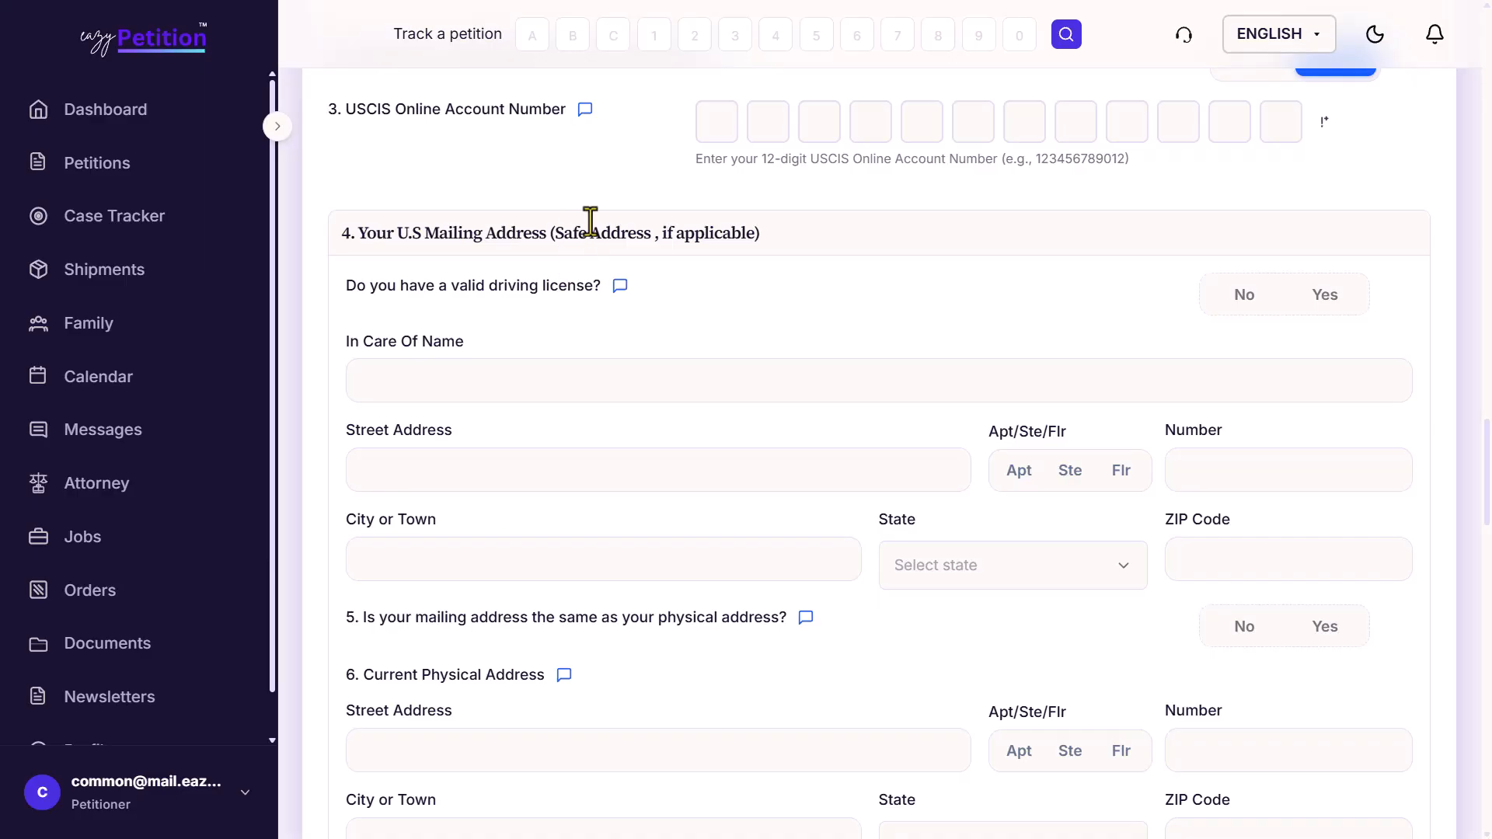
Step: Answer Yes to having a valid driving license and review the mailing address auto-filled from the license
scroll(663, 236, down, 2)
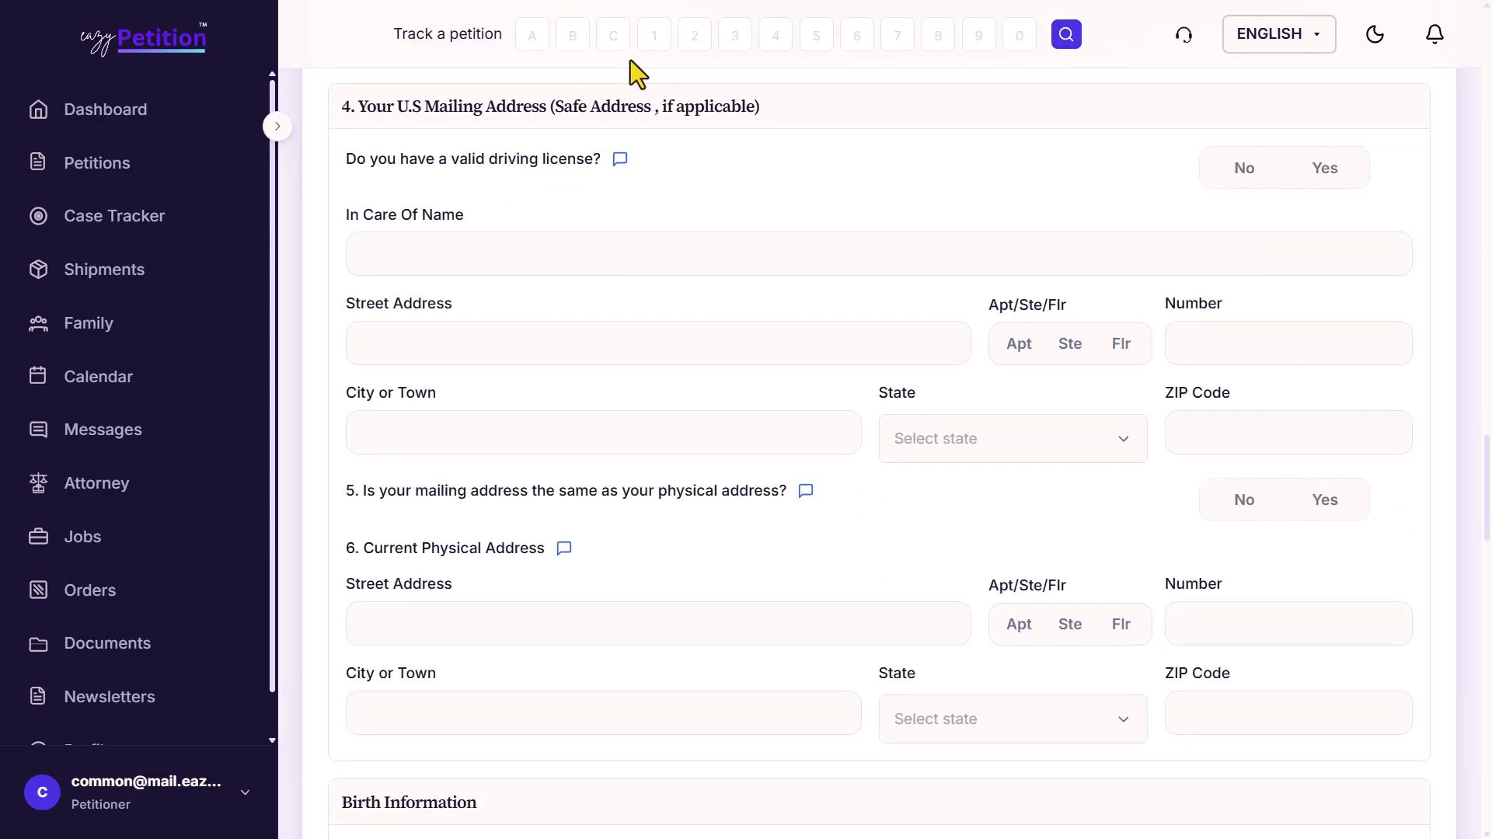
click(1325, 169)
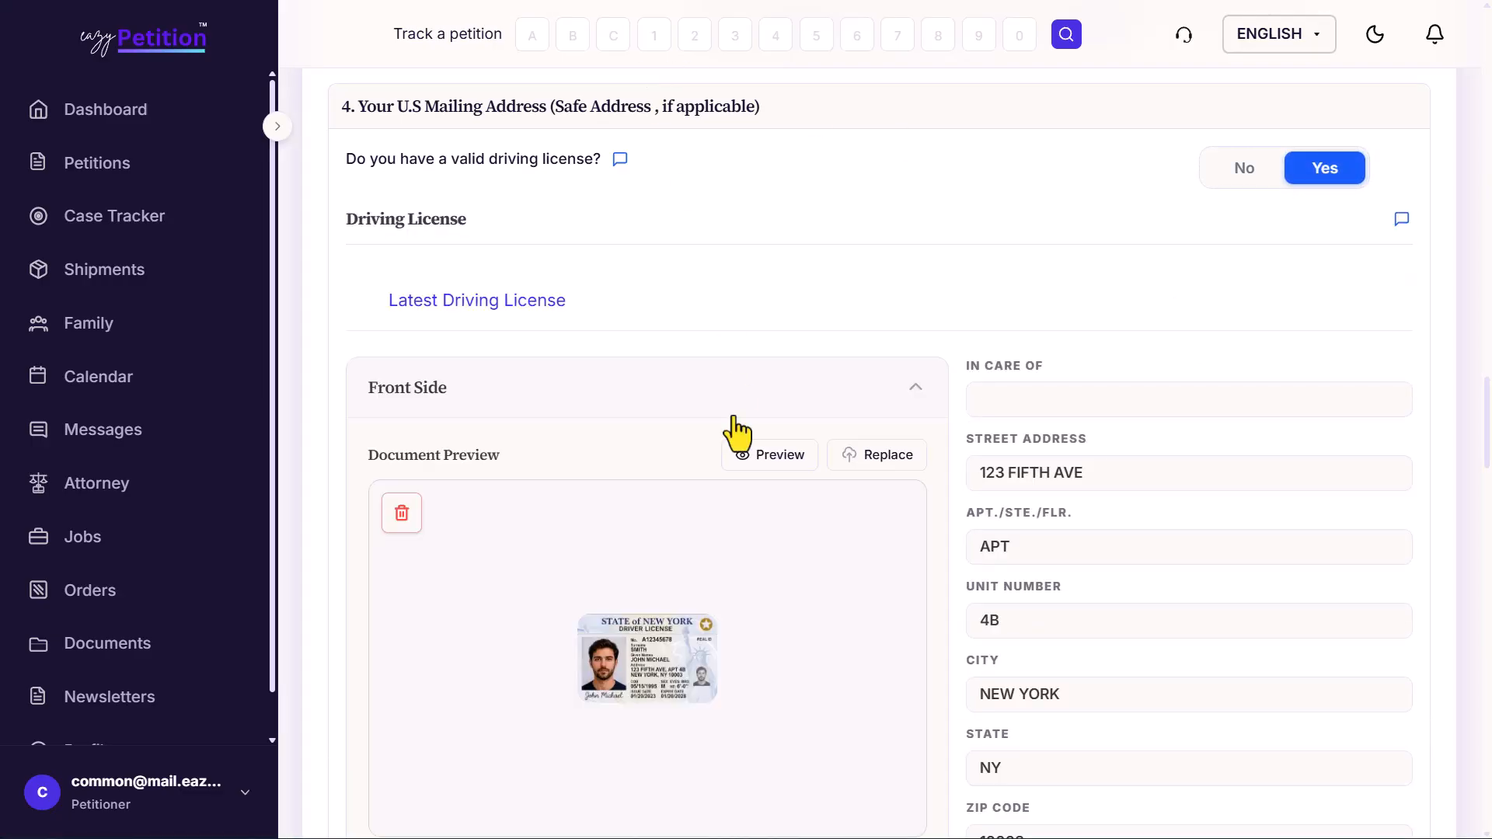
scroll(730, 427, down, 4)
scroll(737, 433, down, 2)
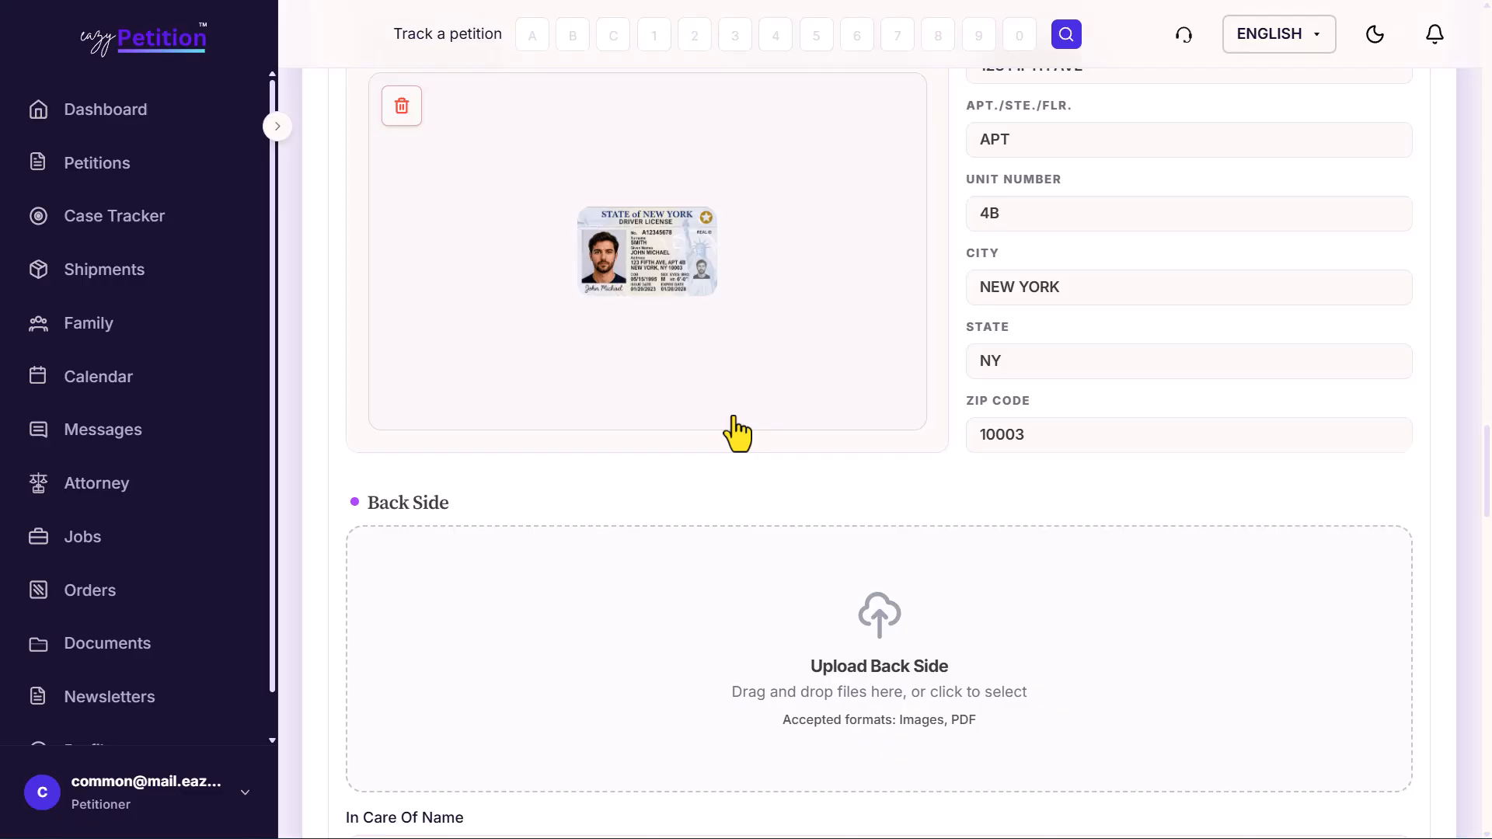
scroll(736, 433, down, 8)
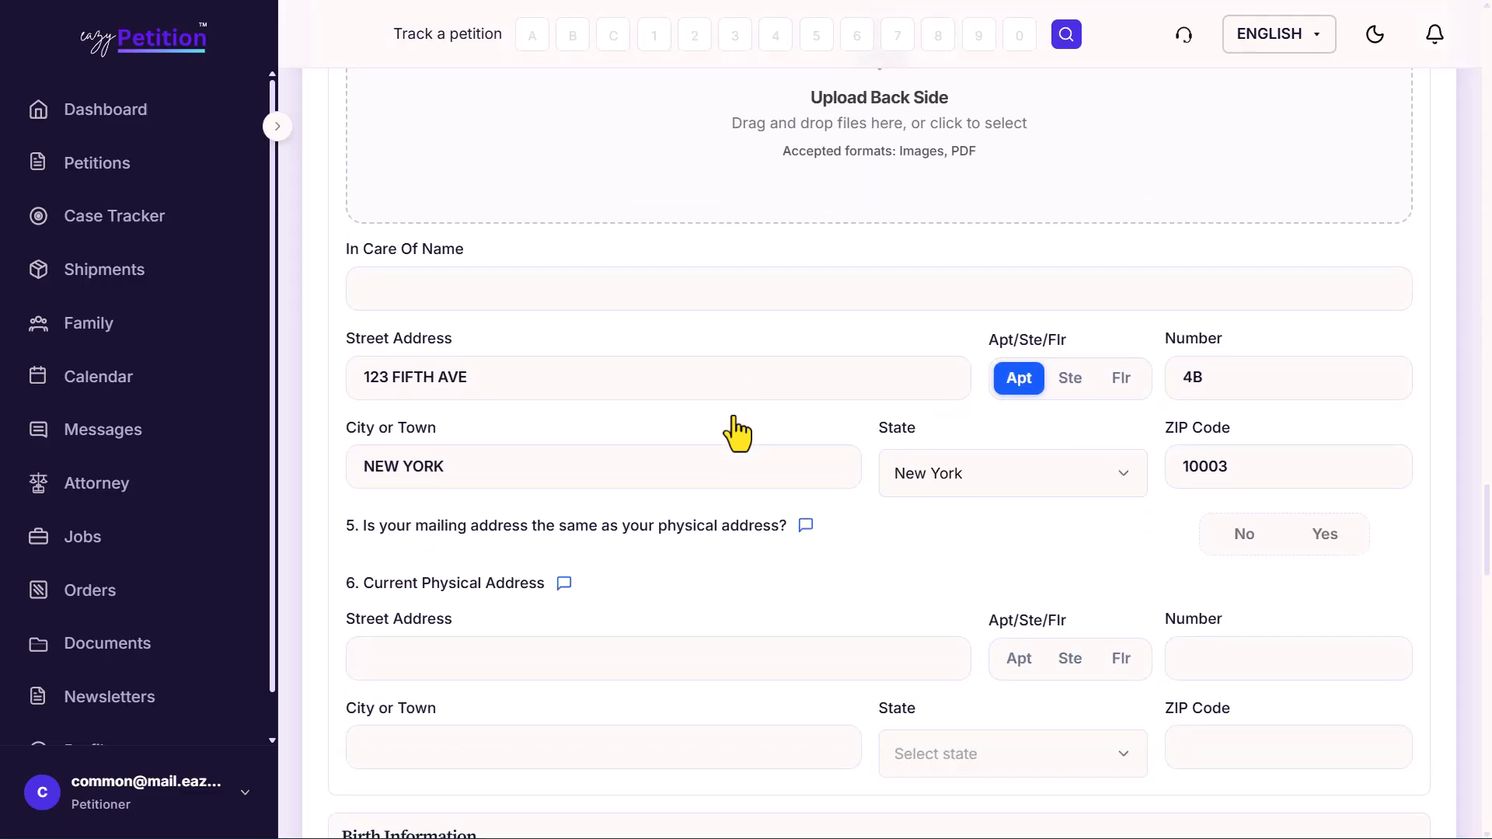
Step: Answer Yes to question 5, stating that the mailing address is the same as the physical address
scroll(737, 433, down, 2)
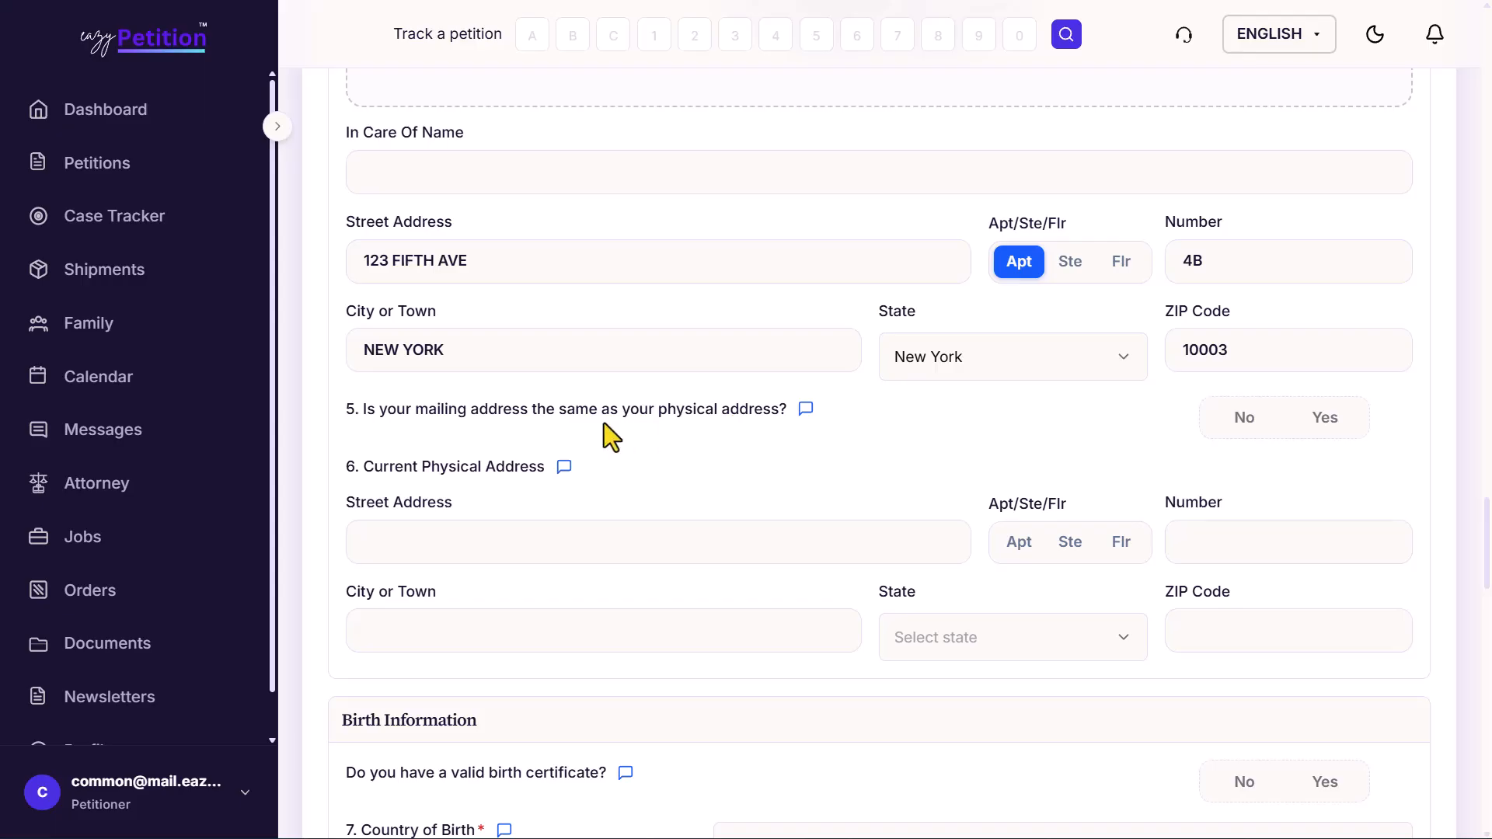
drag(373, 413, 505, 418)
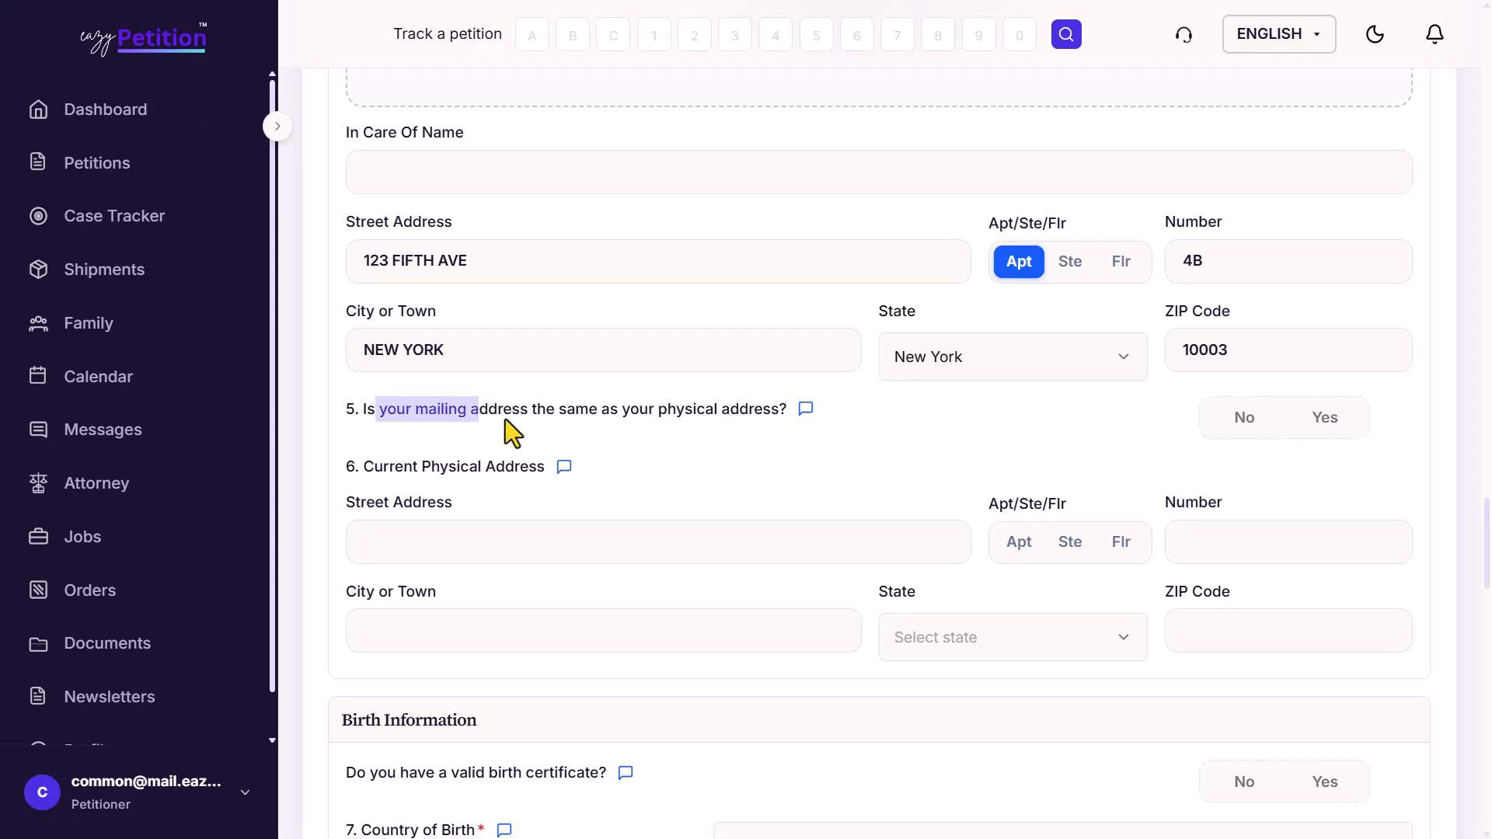
click(633, 416)
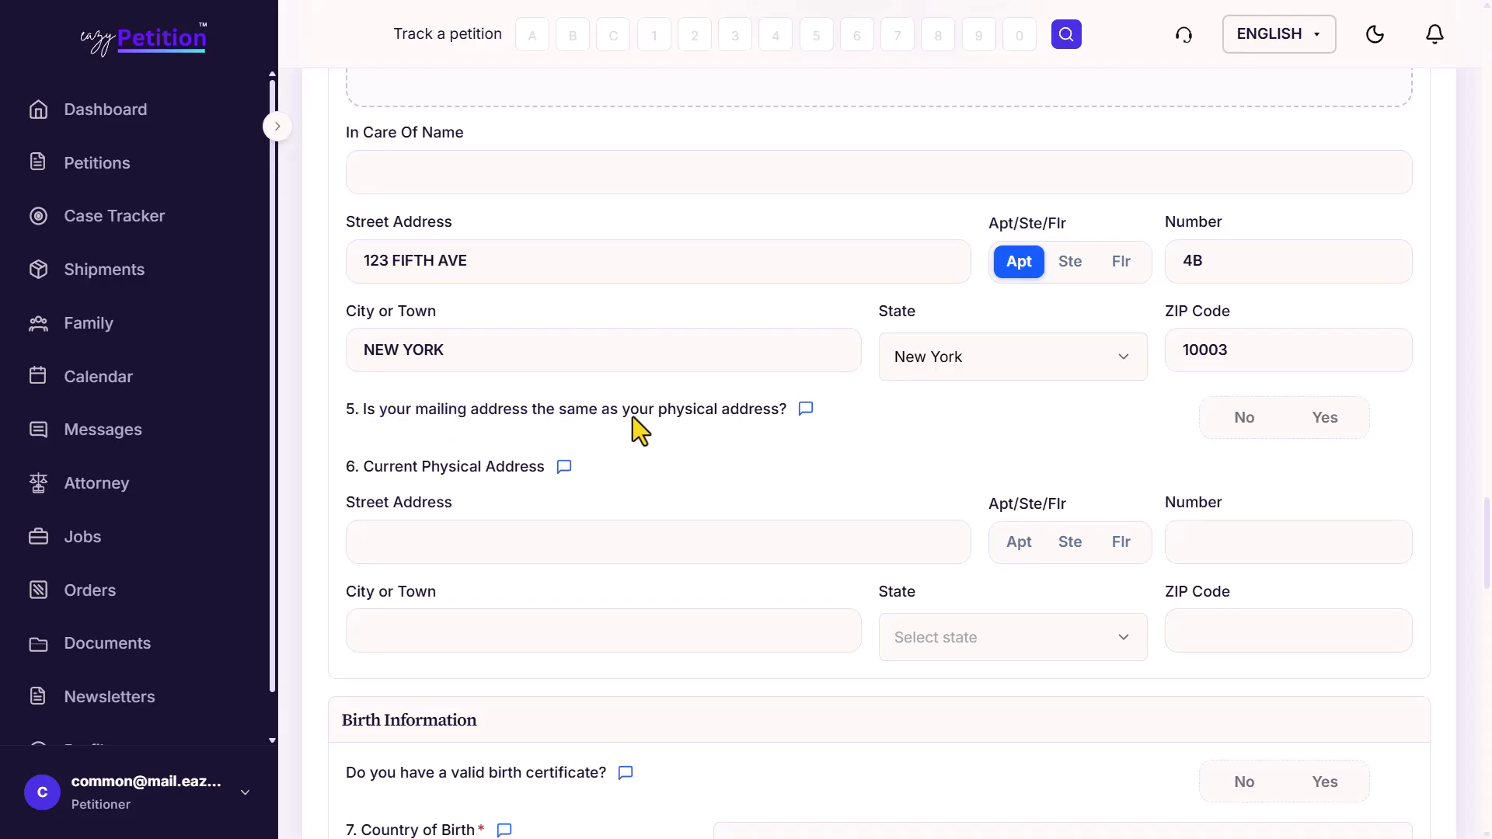
drag(632, 417, 743, 408)
click(742, 408)
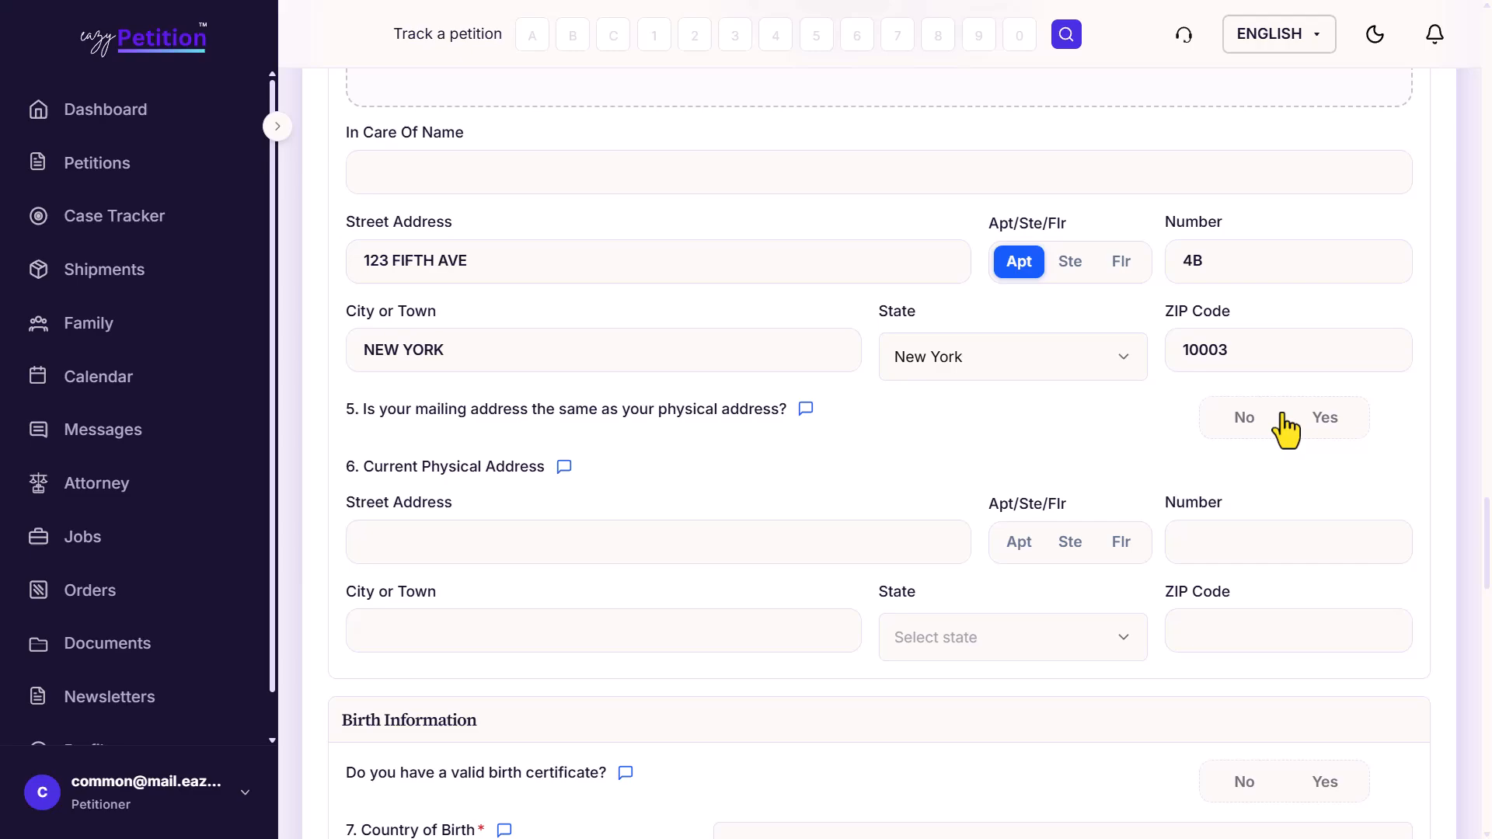
click(1361, 412)
Step: Answer Yes to having a valid Social Security Number
scroll(1047, 522, down, 3)
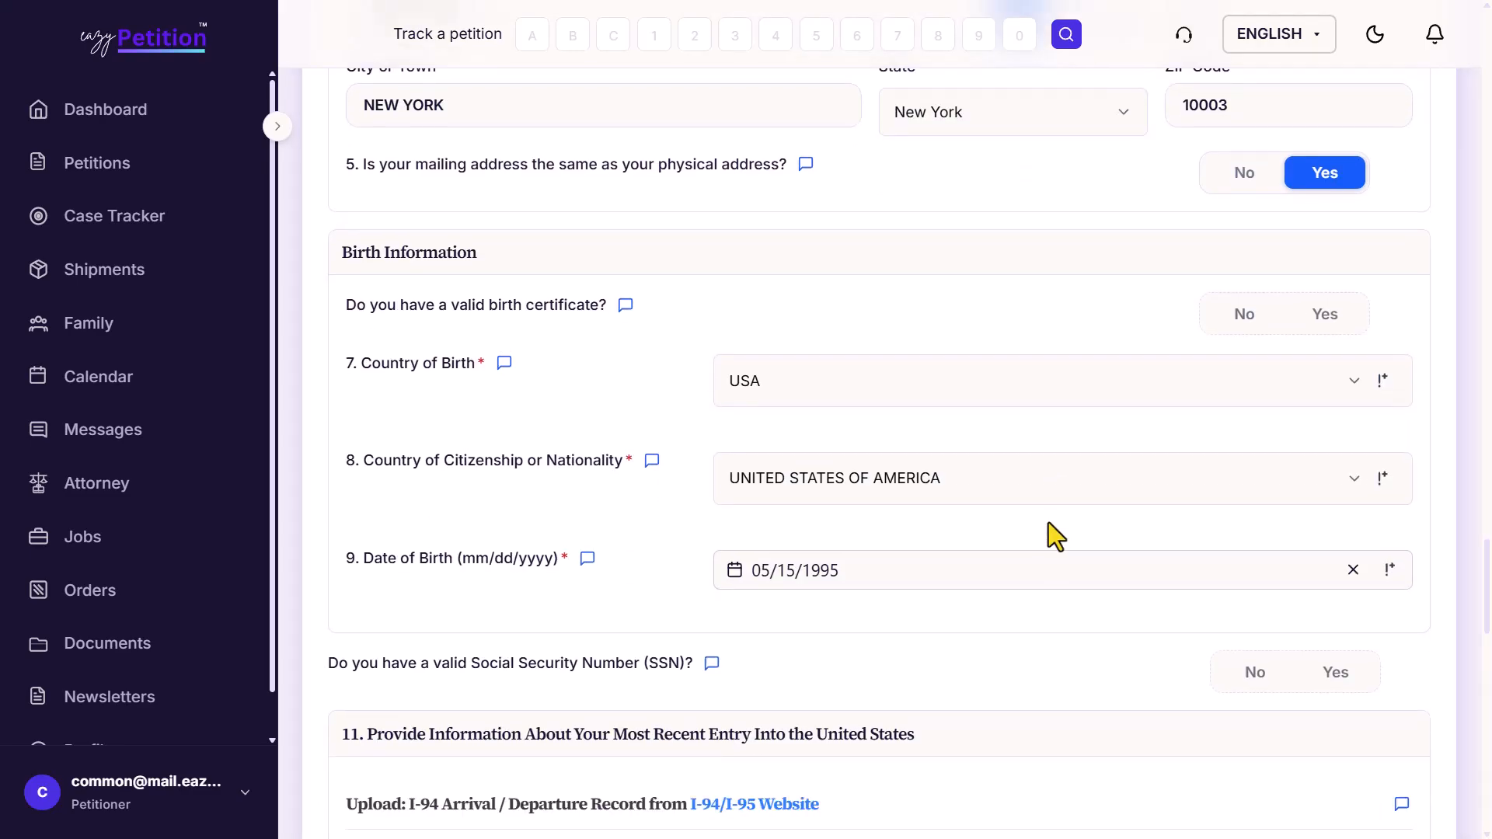
scroll(1048, 524, down, 4)
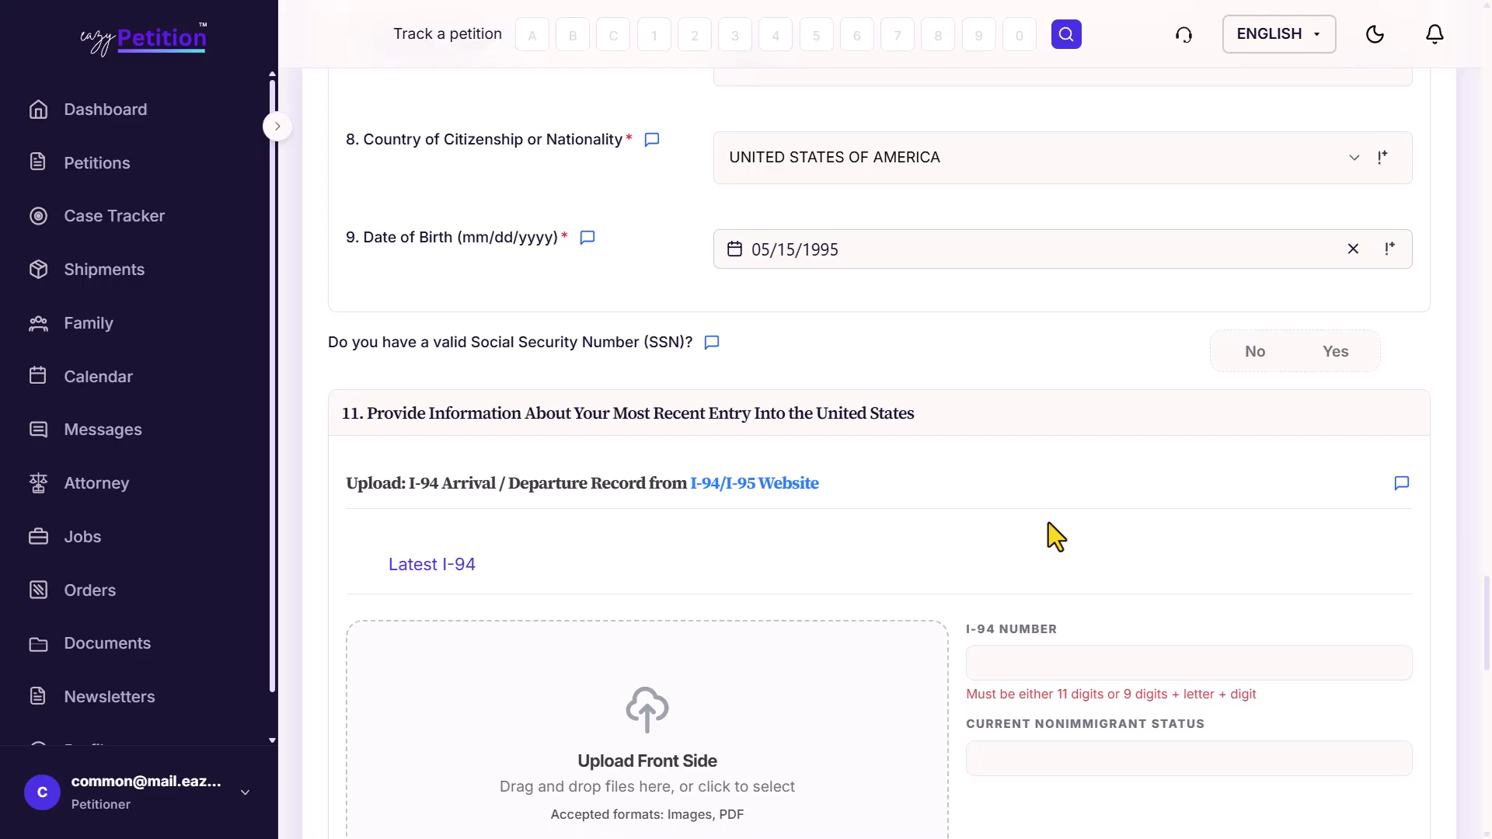
click(1321, 365)
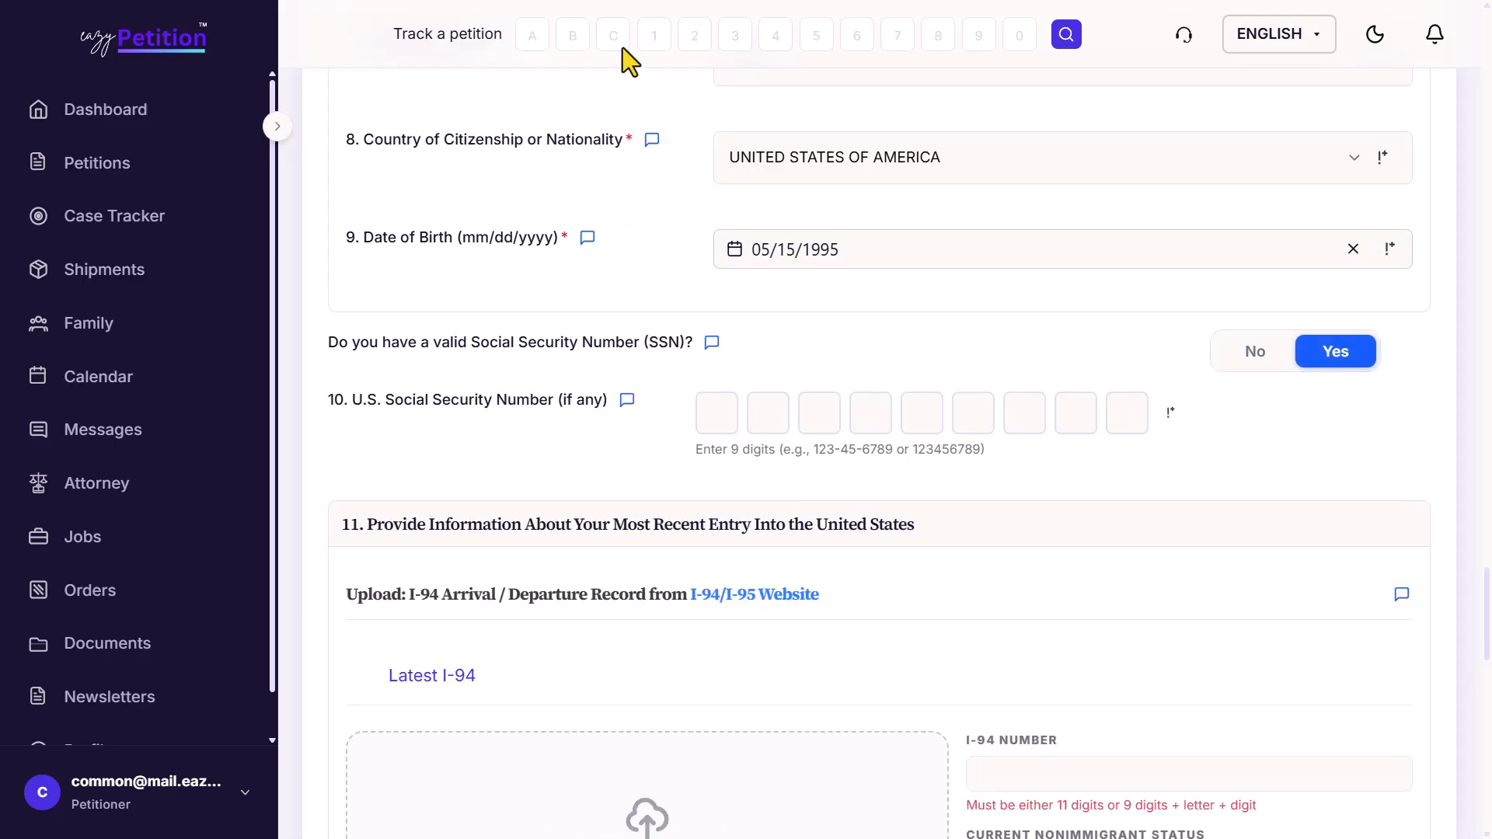
Step: Upload the front side of the I-94 arrival/departure record and check the extracted I-94 number and current nonimmigrant status
scroll(604, 201, down, 5)
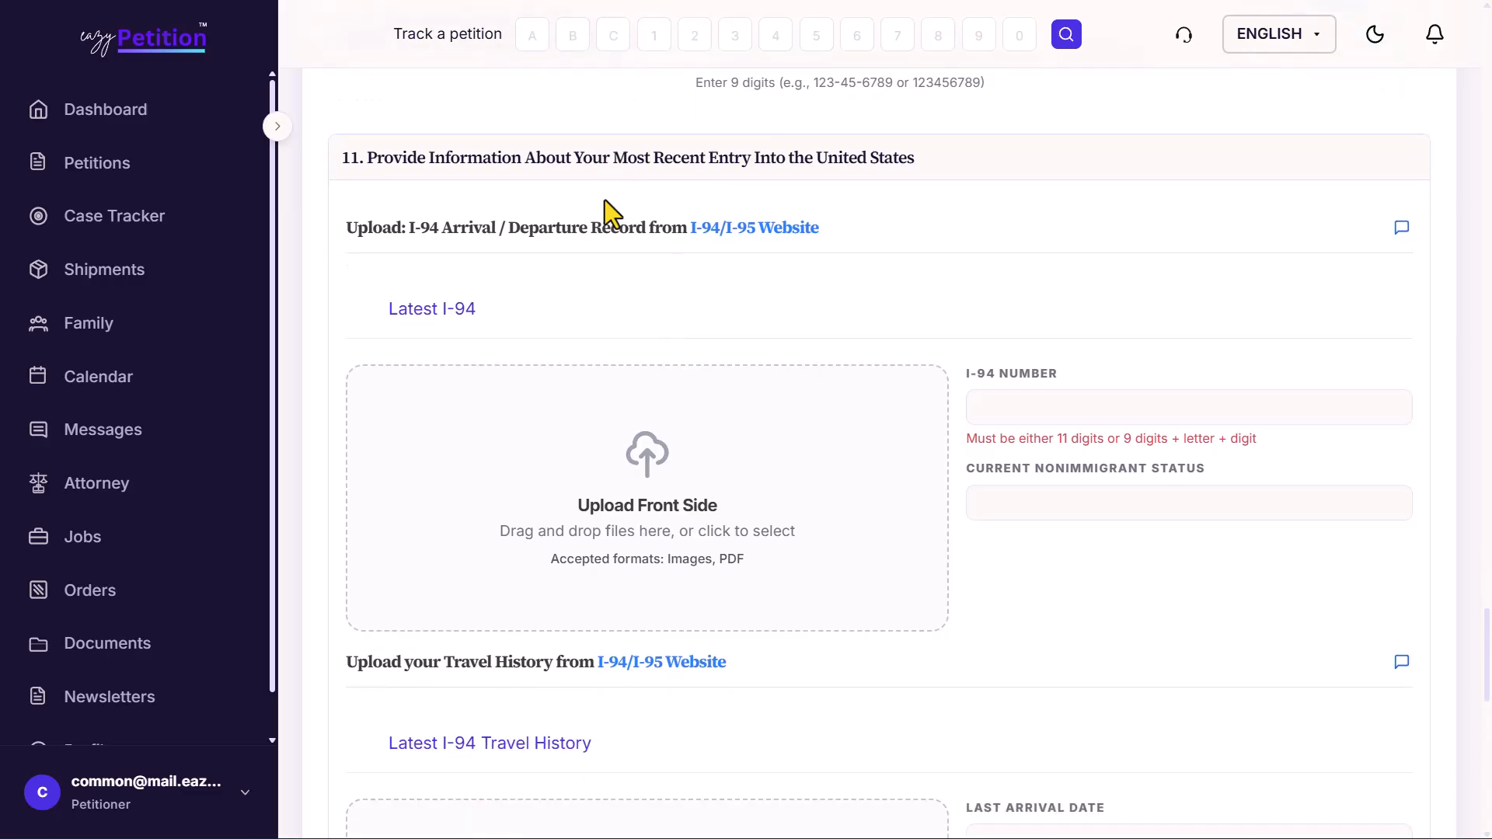
drag(398, 231, 539, 210)
click(541, 212)
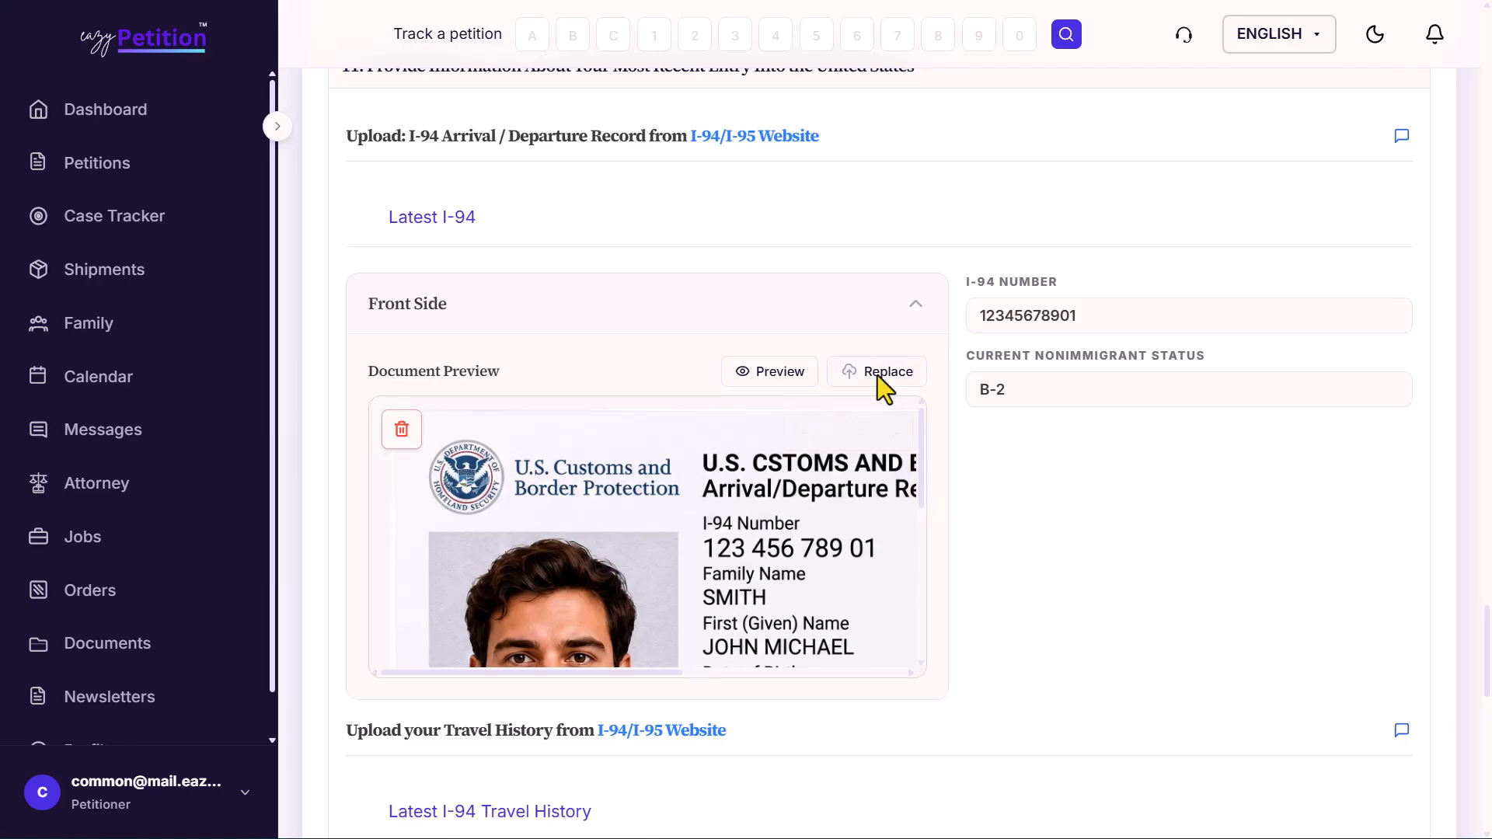
drag(966, 281, 1033, 279)
click(1032, 278)
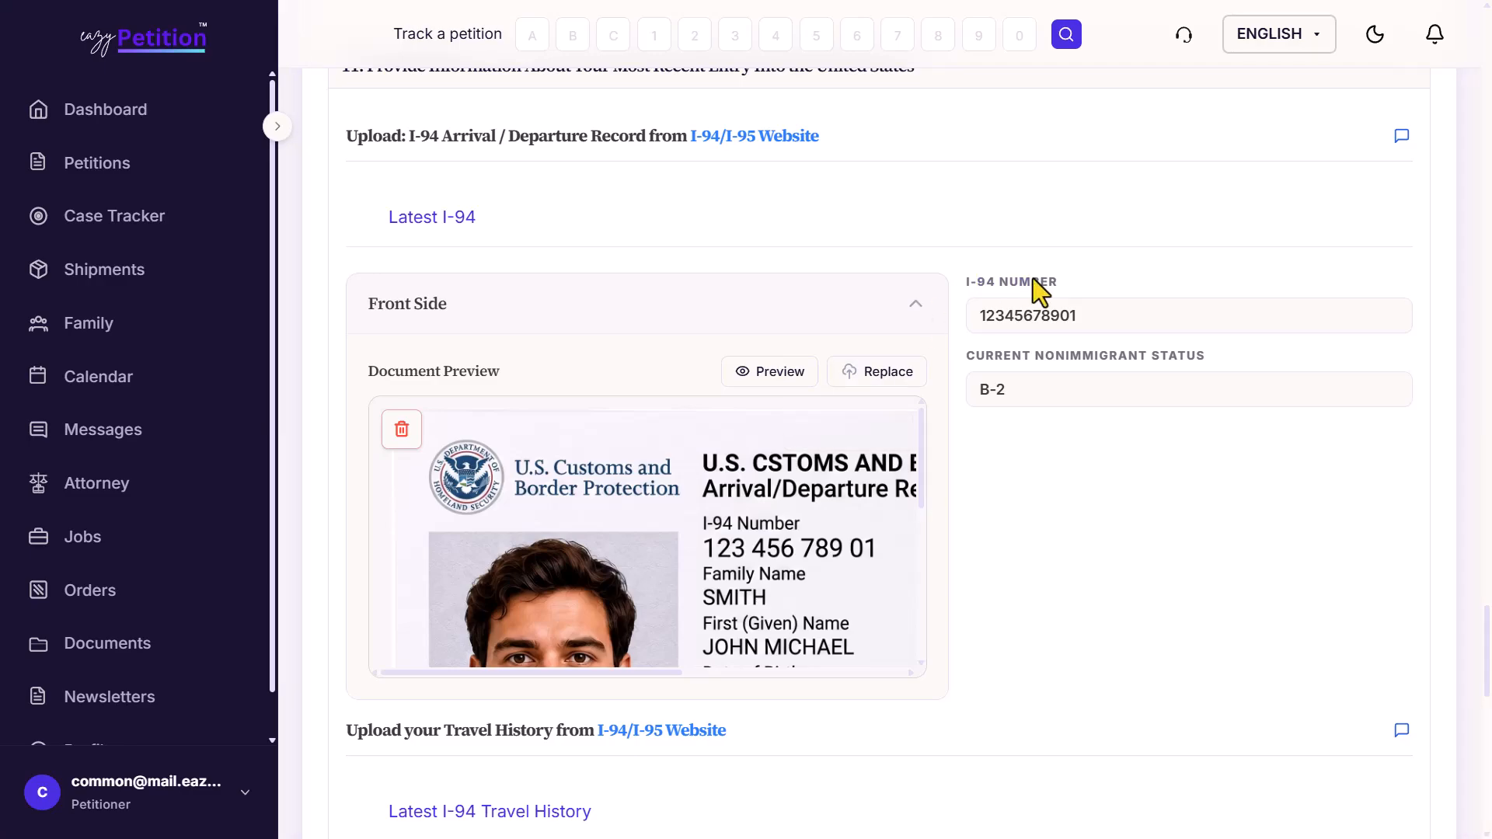
Step: Open the I-94/I-95 website linked for the travel history upload, view its terms of service page and return to the petition
scroll(1018, 439, down, 5)
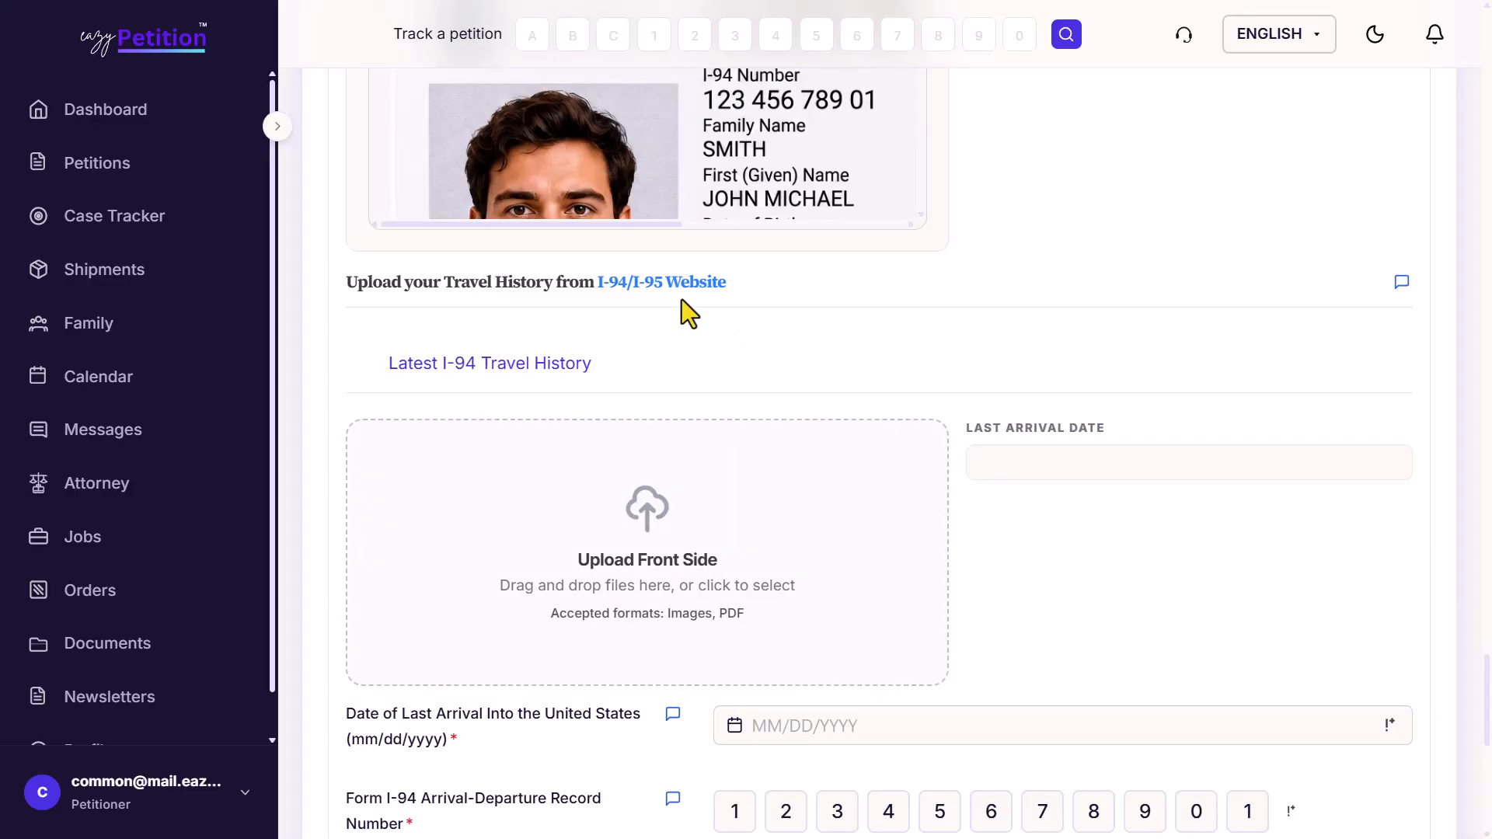
click(652, 284)
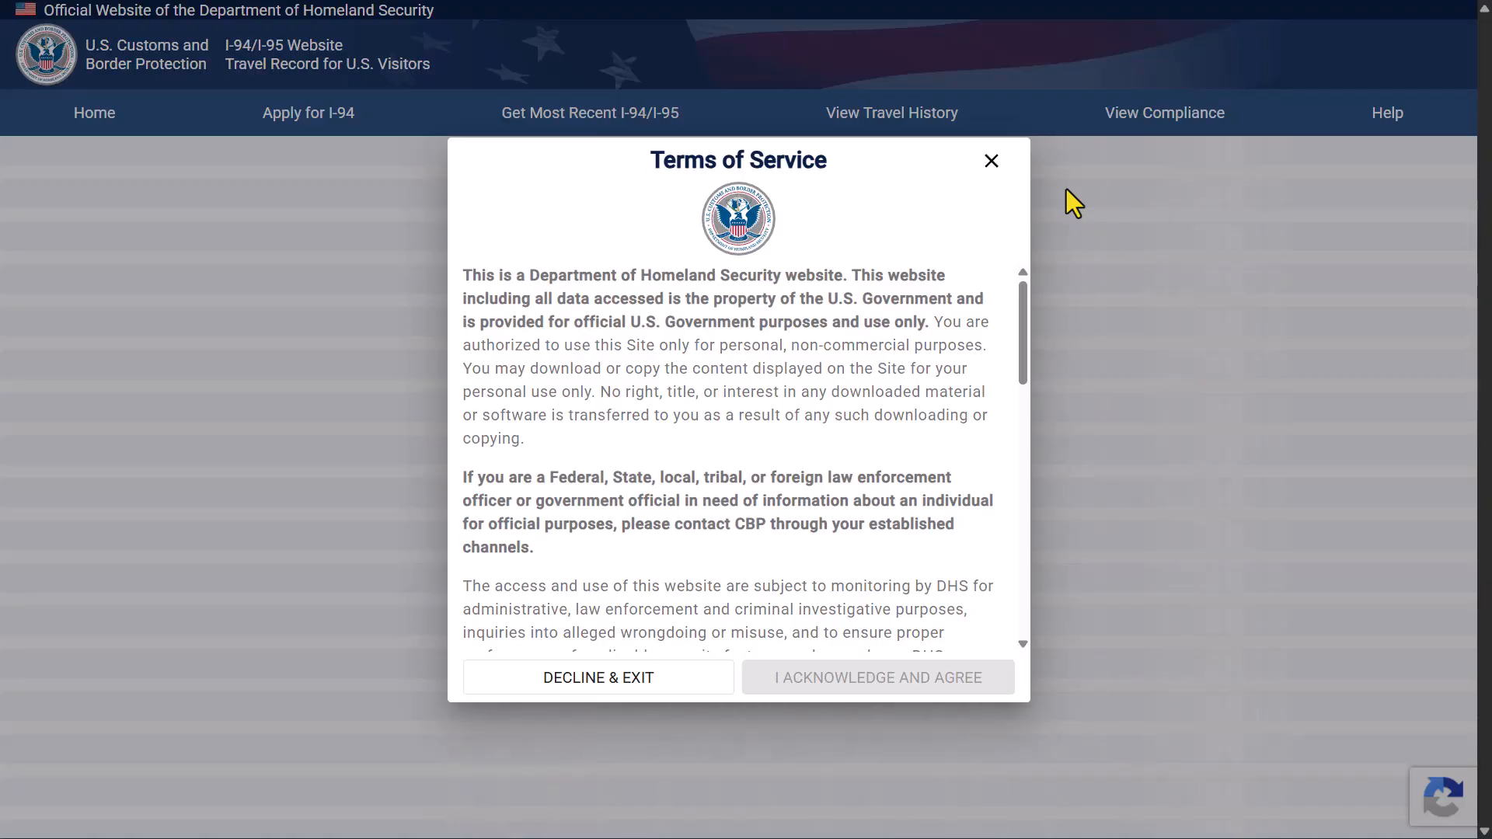
key(ctrl+w)
Step: Review the remaining travel history, passport and nonimmigrant status fields of Part 1 and continue to Part 2, Application Type
scroll(866, 417, down, 2)
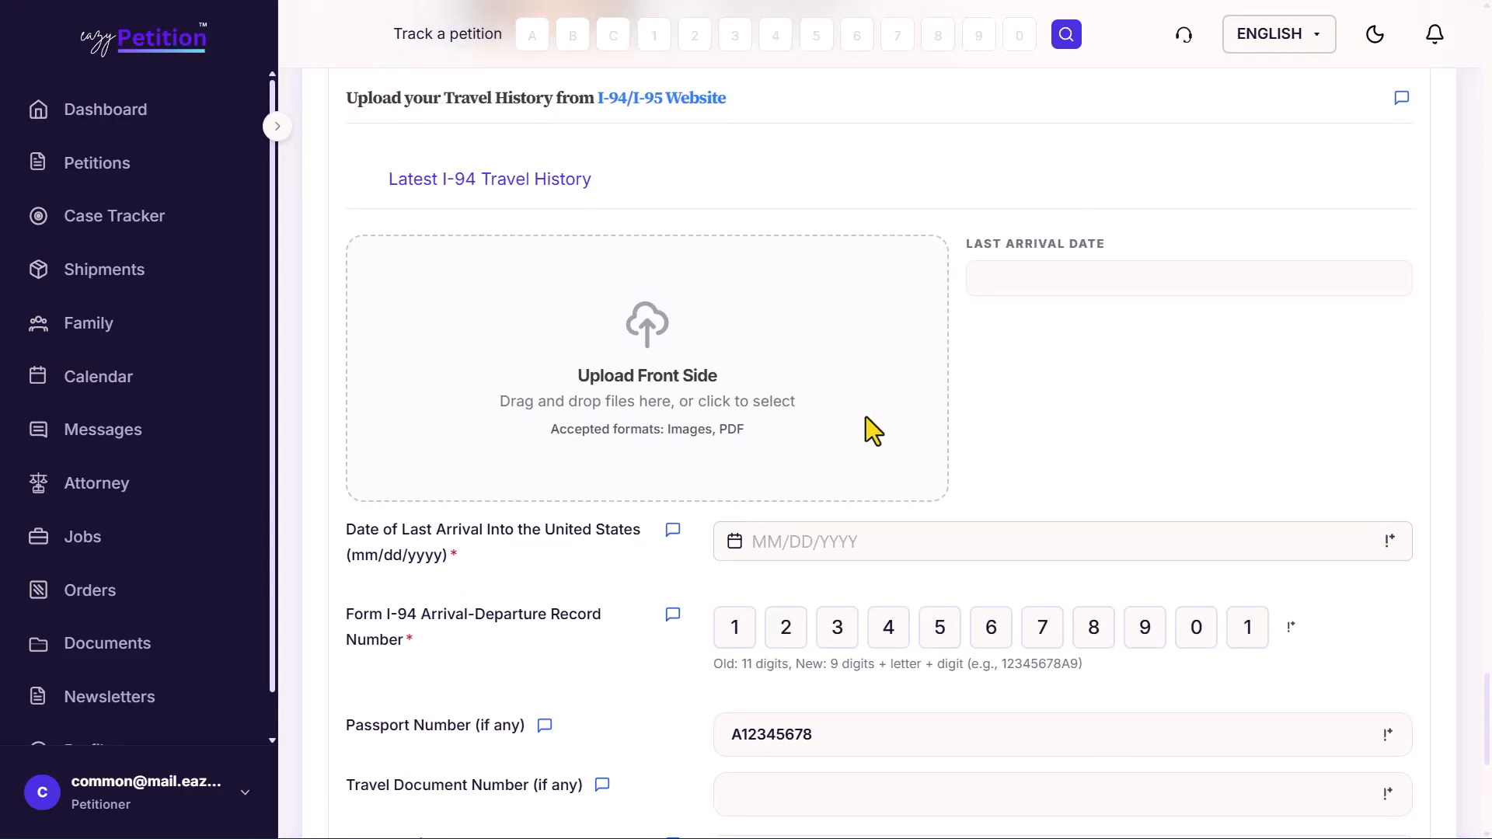
scroll(866, 417, down, 6)
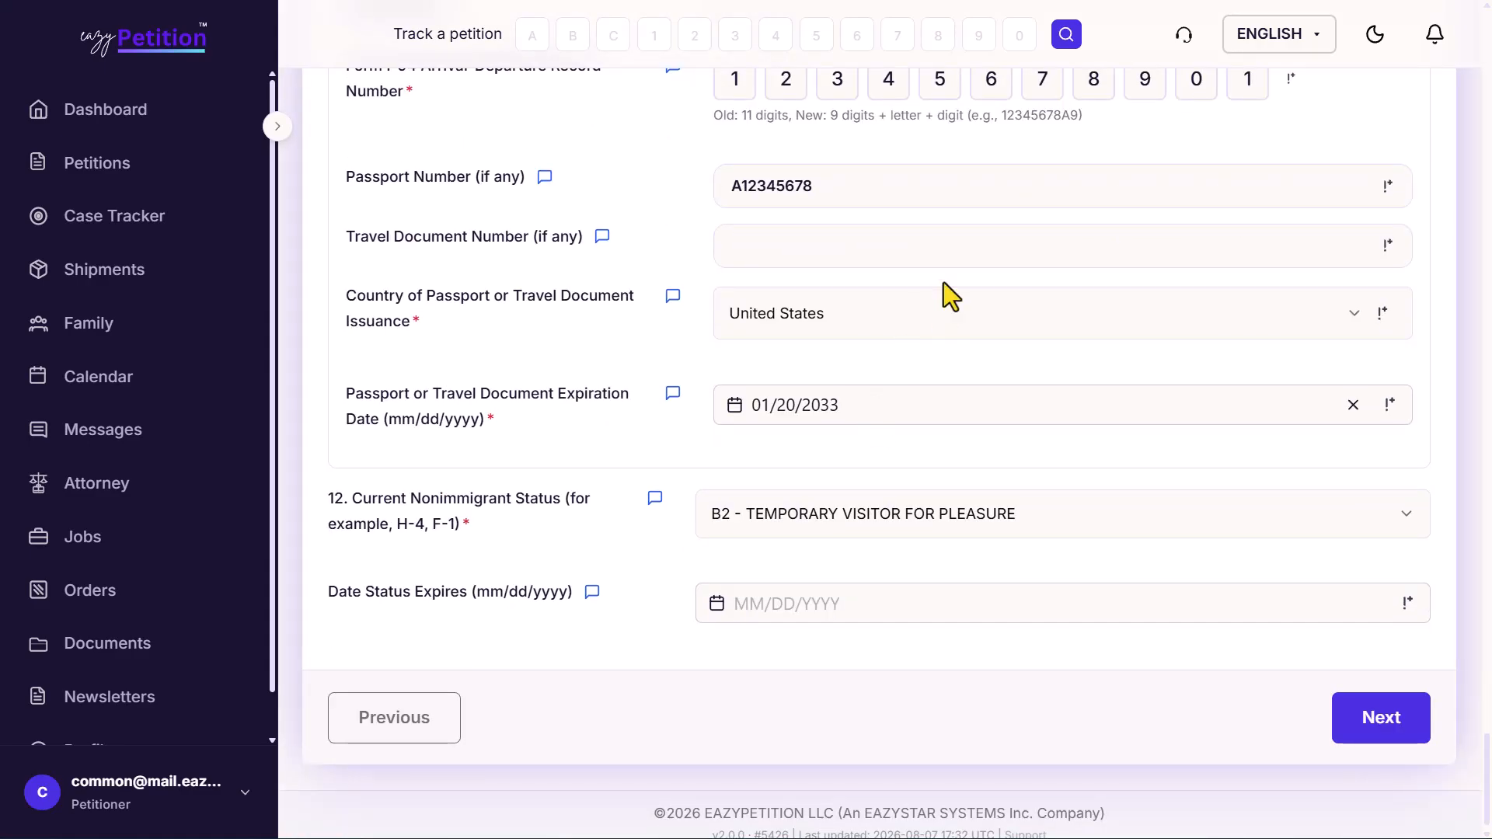
click(1380, 717)
scroll(790, 600, down, 4)
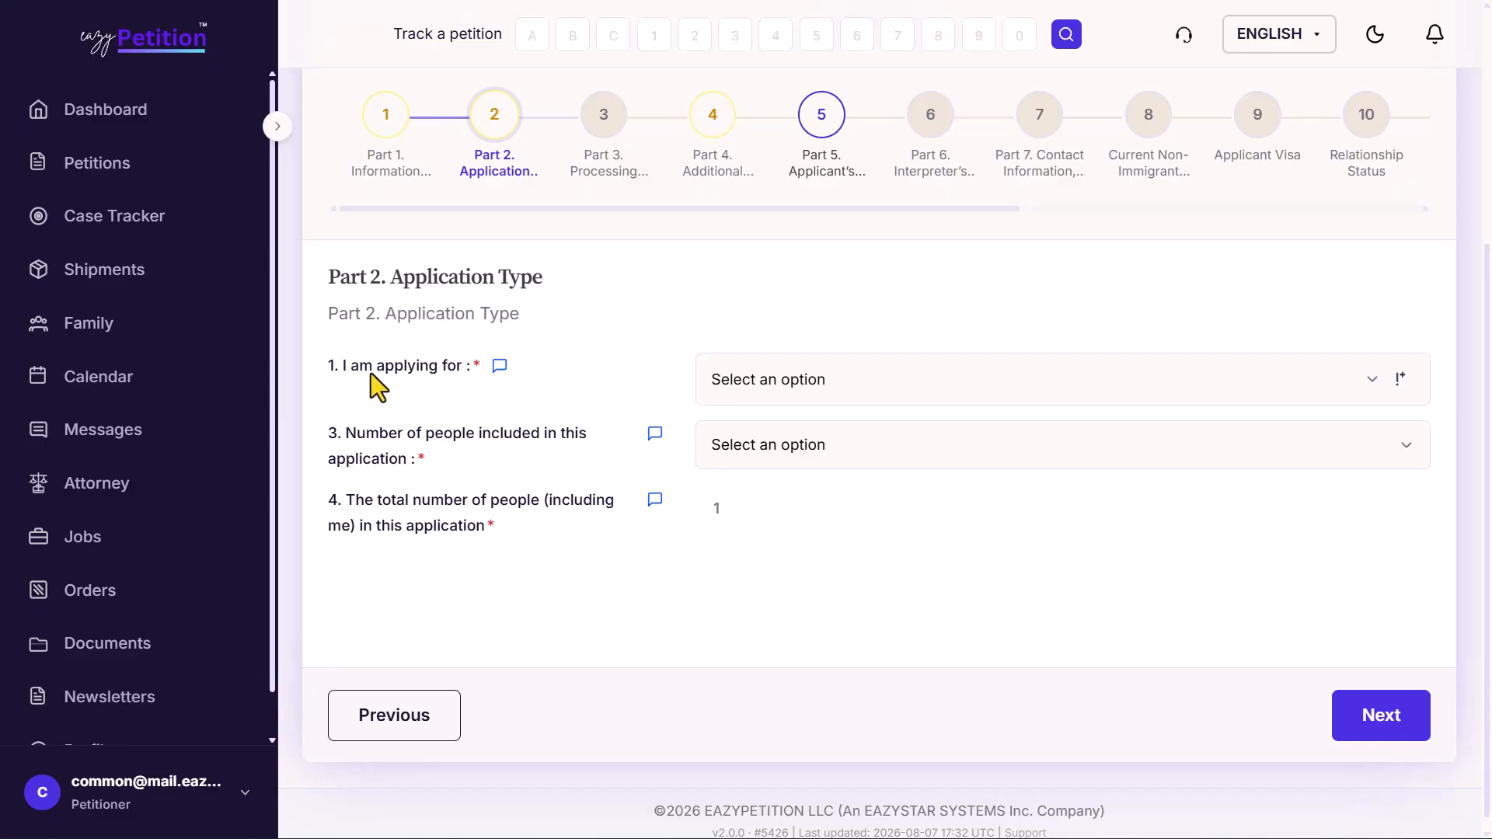
Step: Set the application type to "An extension of stay in my current status" and review the petition's updated step list
drag(351, 366, 452, 370)
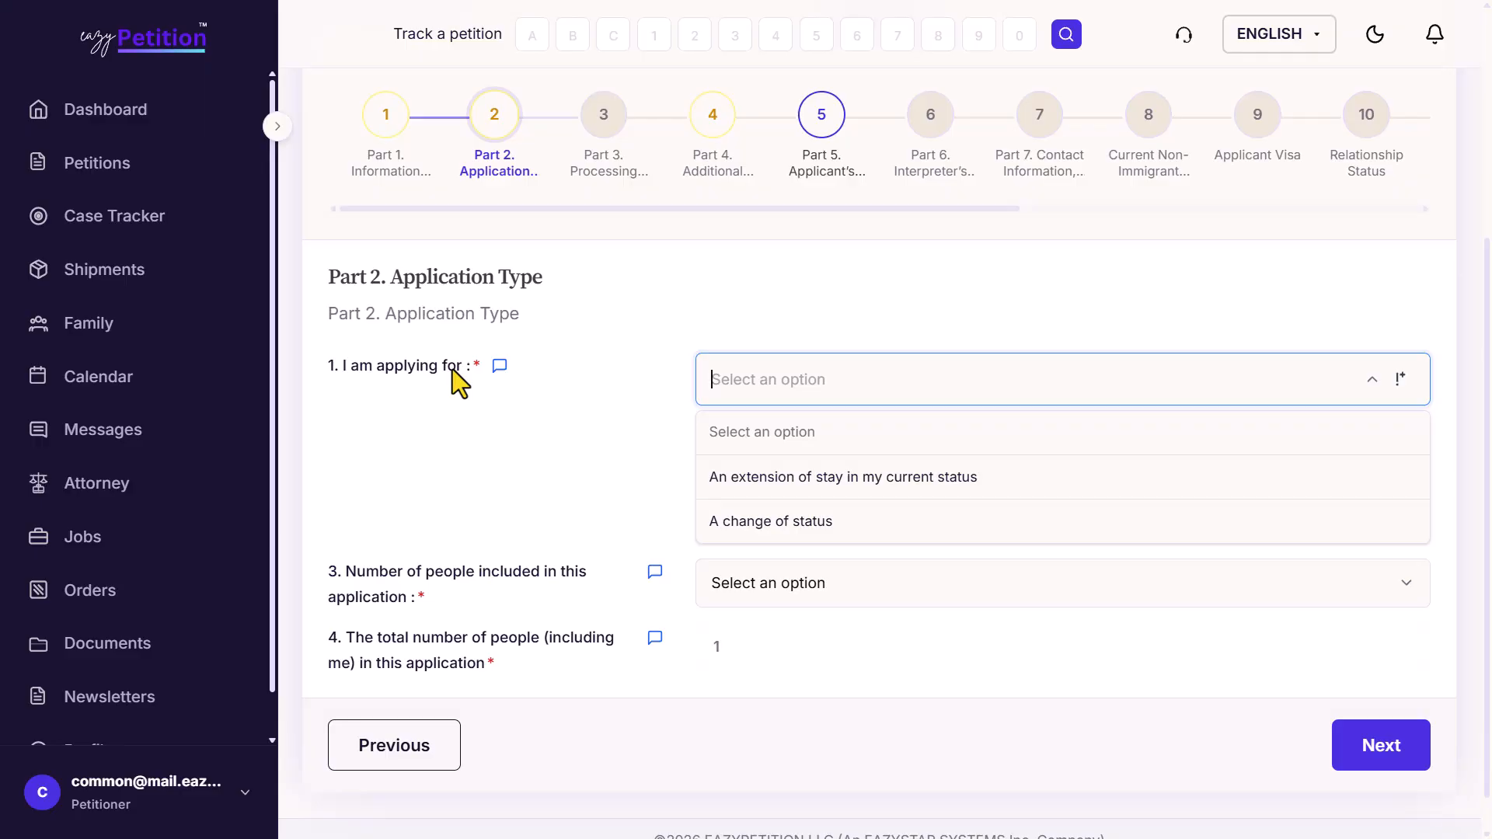
click(862, 488)
scroll(665, 332, up, 2)
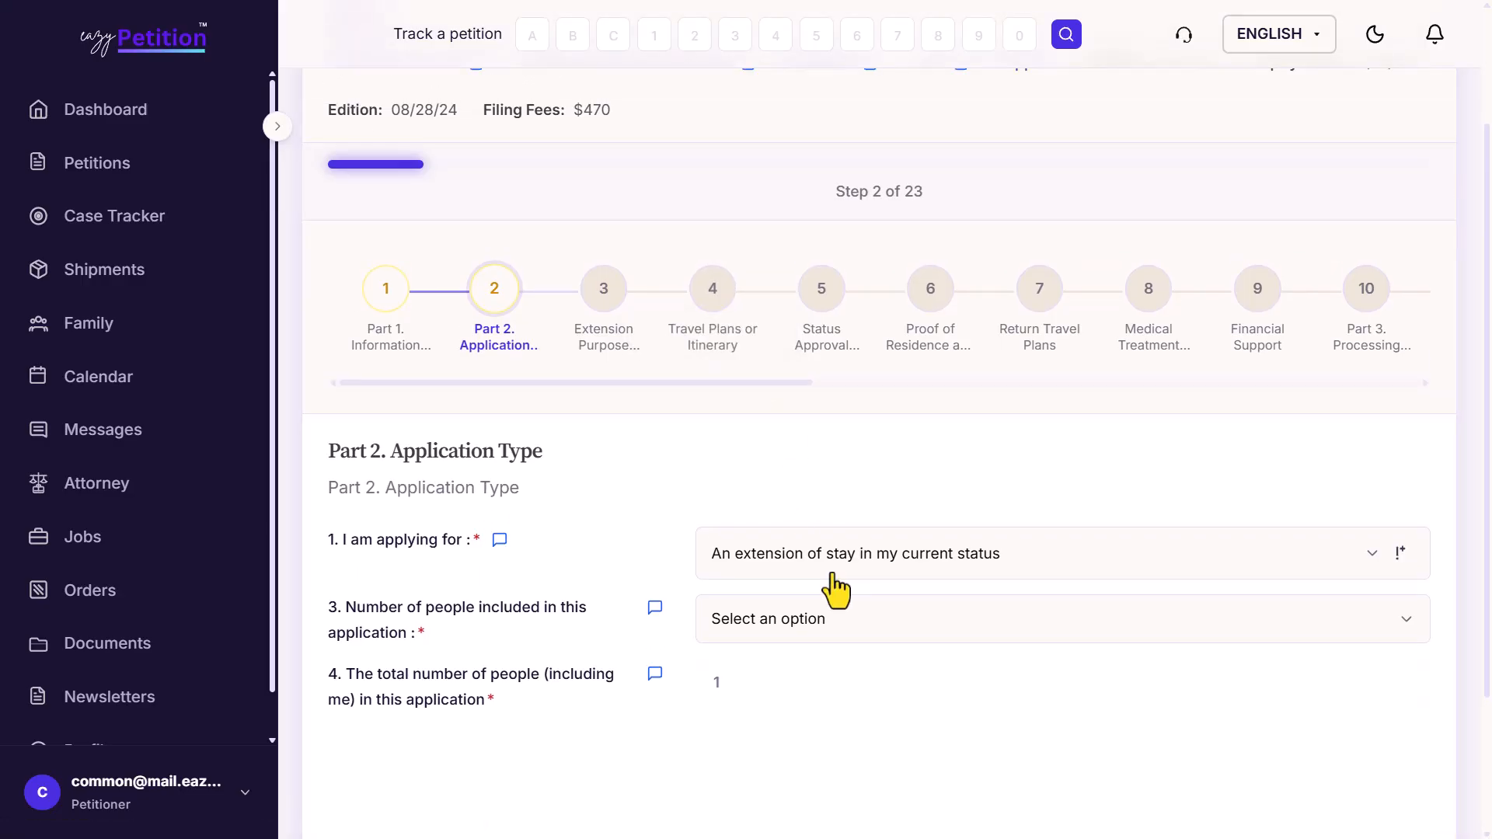
scroll(880, 361, right, 2)
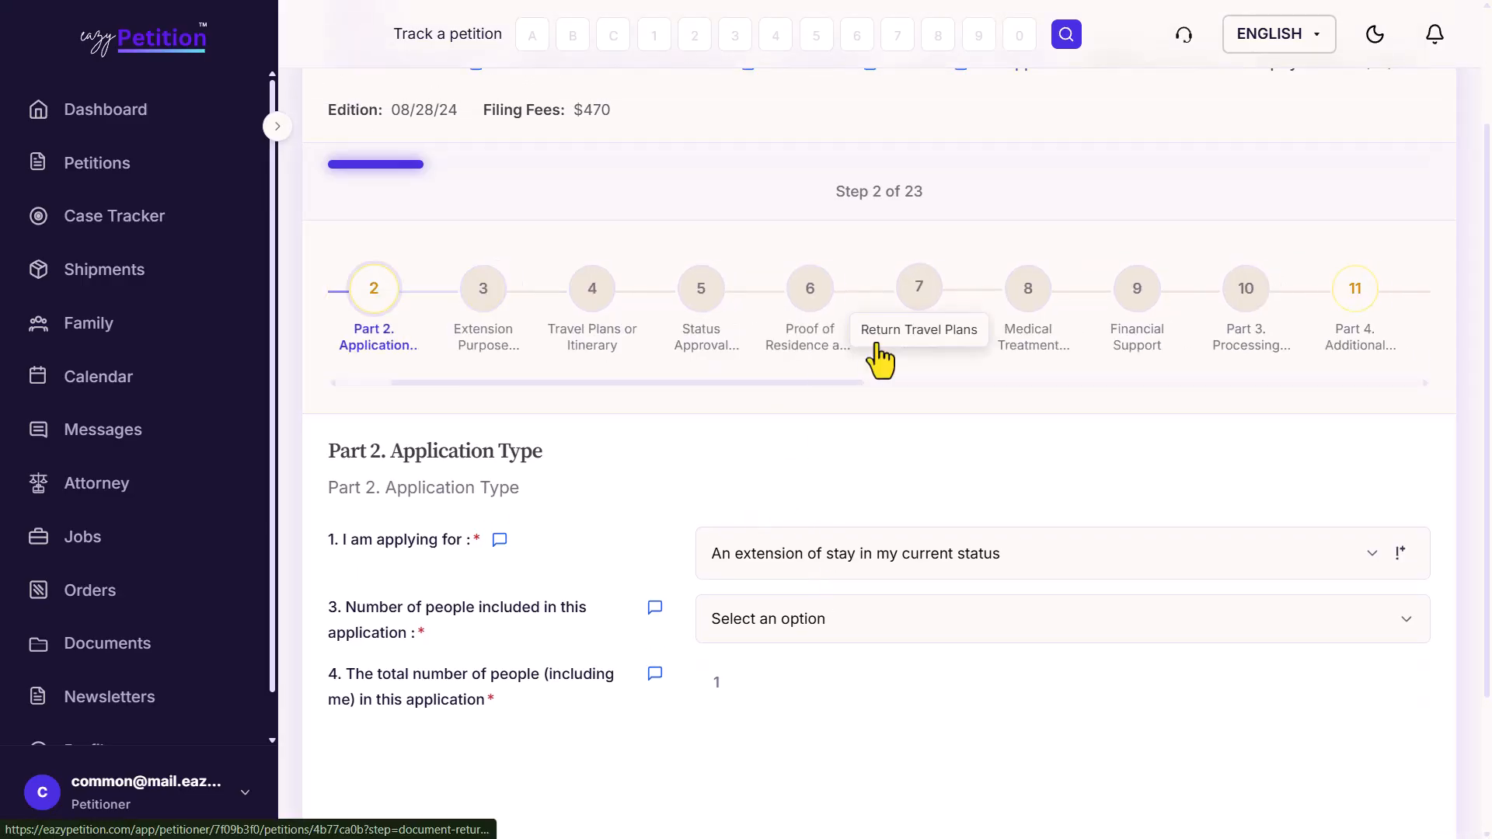
scroll(882, 361, right, 2)
scroll(883, 359, left, 2)
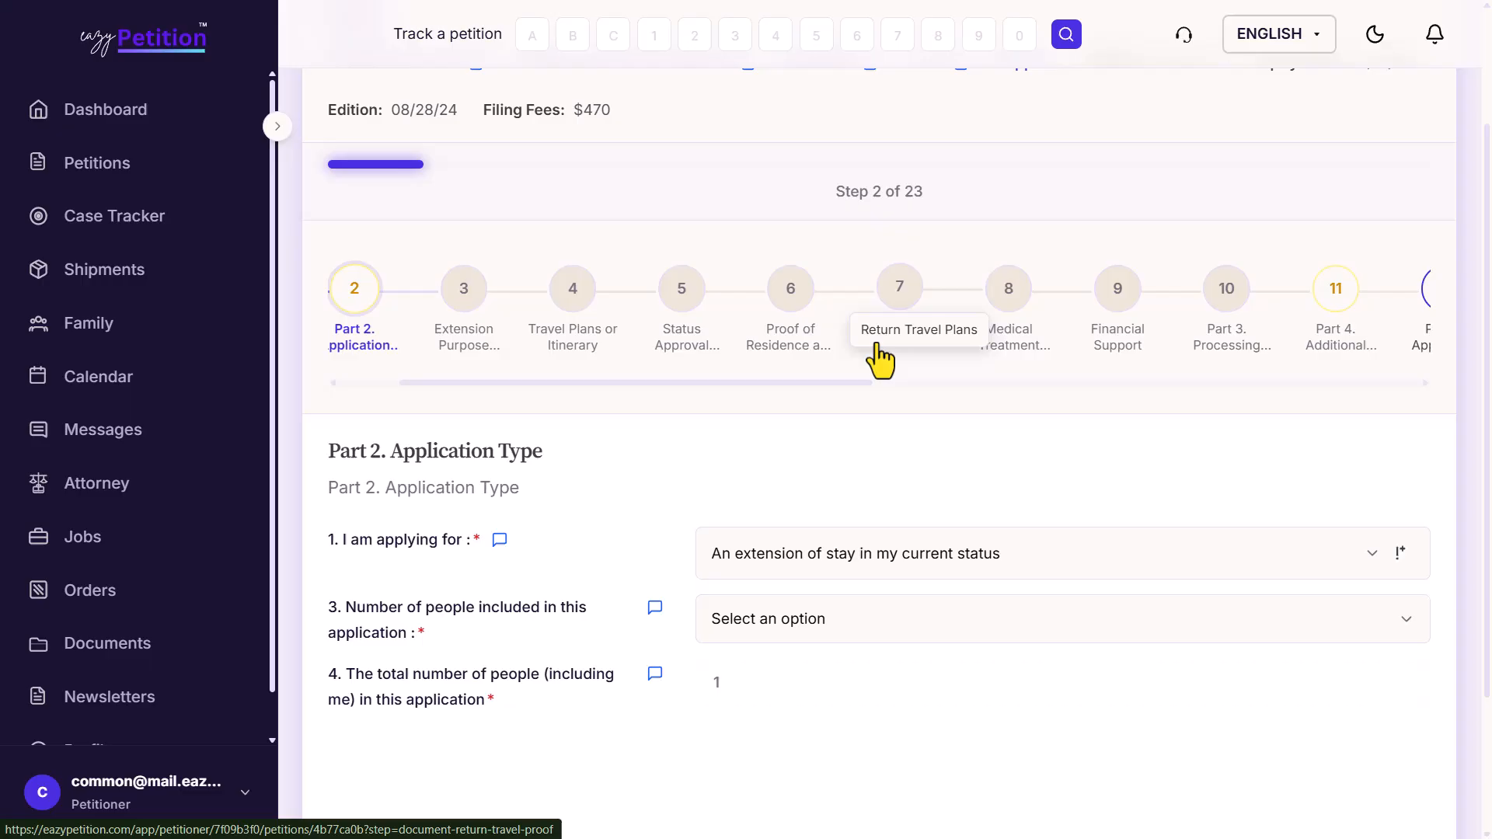
Step: Look through the supporting document steps from Extension Purpose Explanation Letter to Financial Support and return to Part 2, Application Type
click(492, 356)
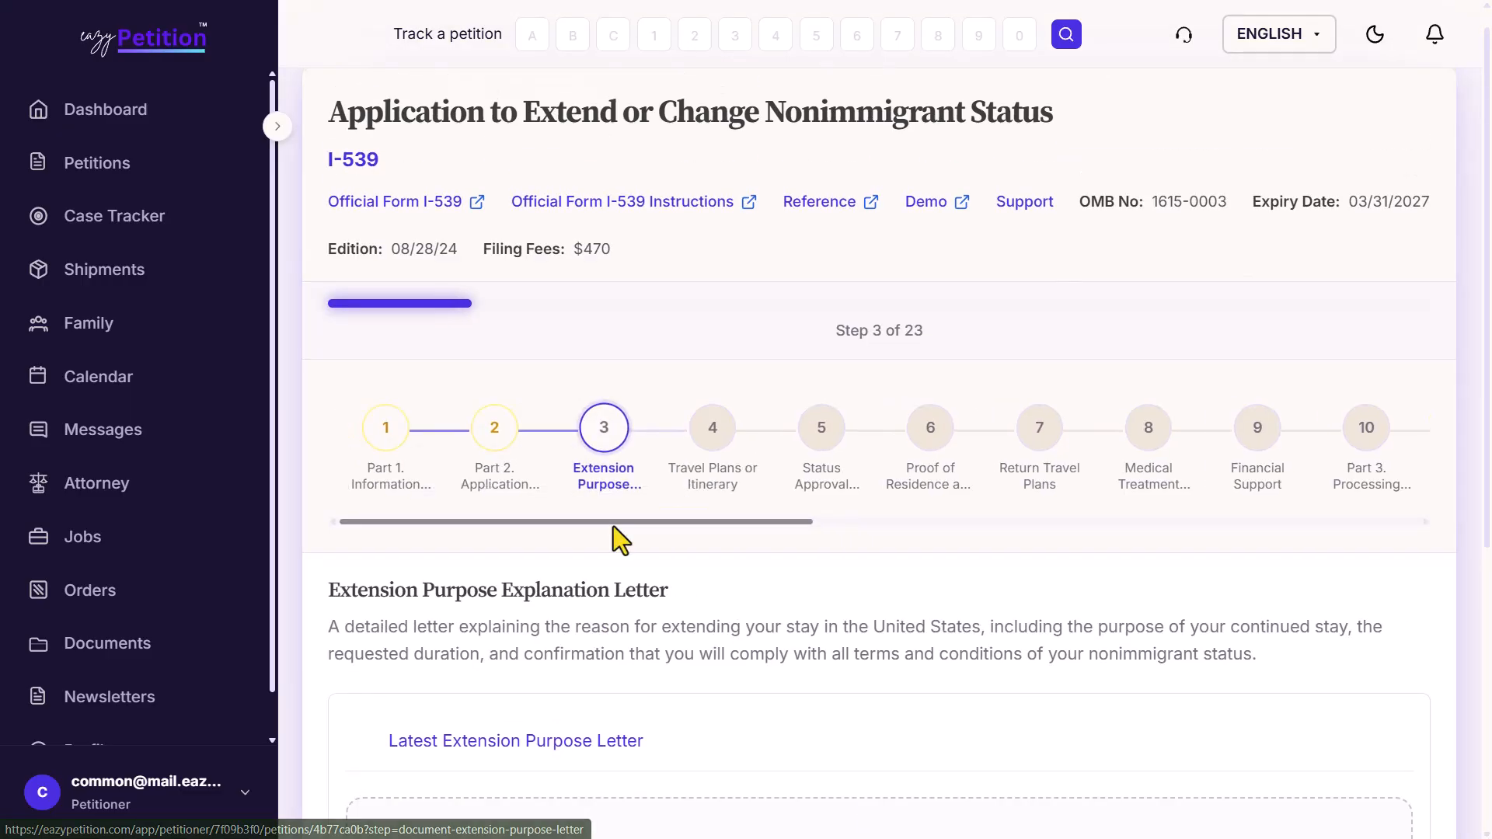
click(696, 448)
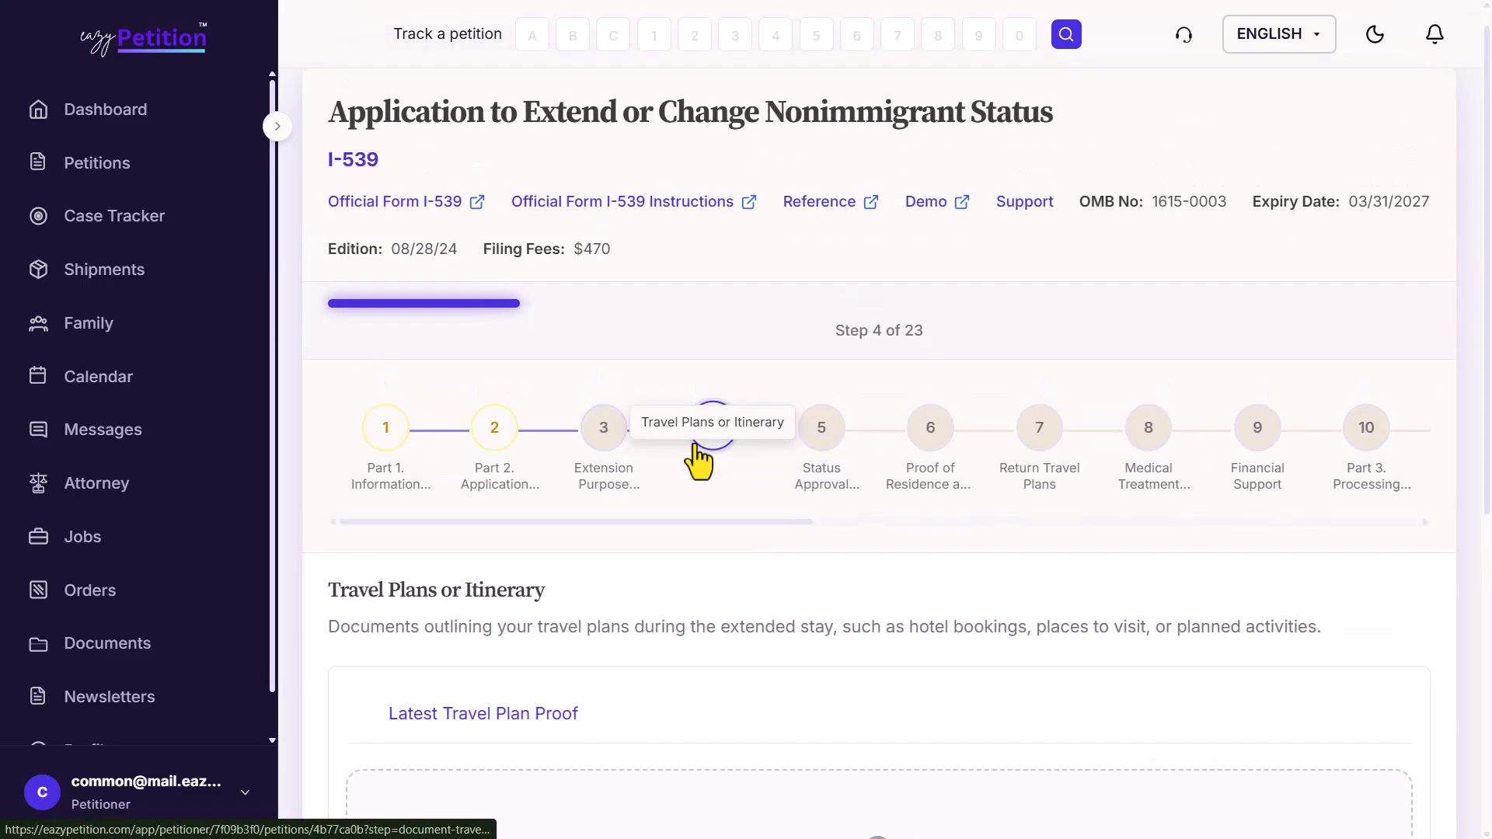
click(796, 445)
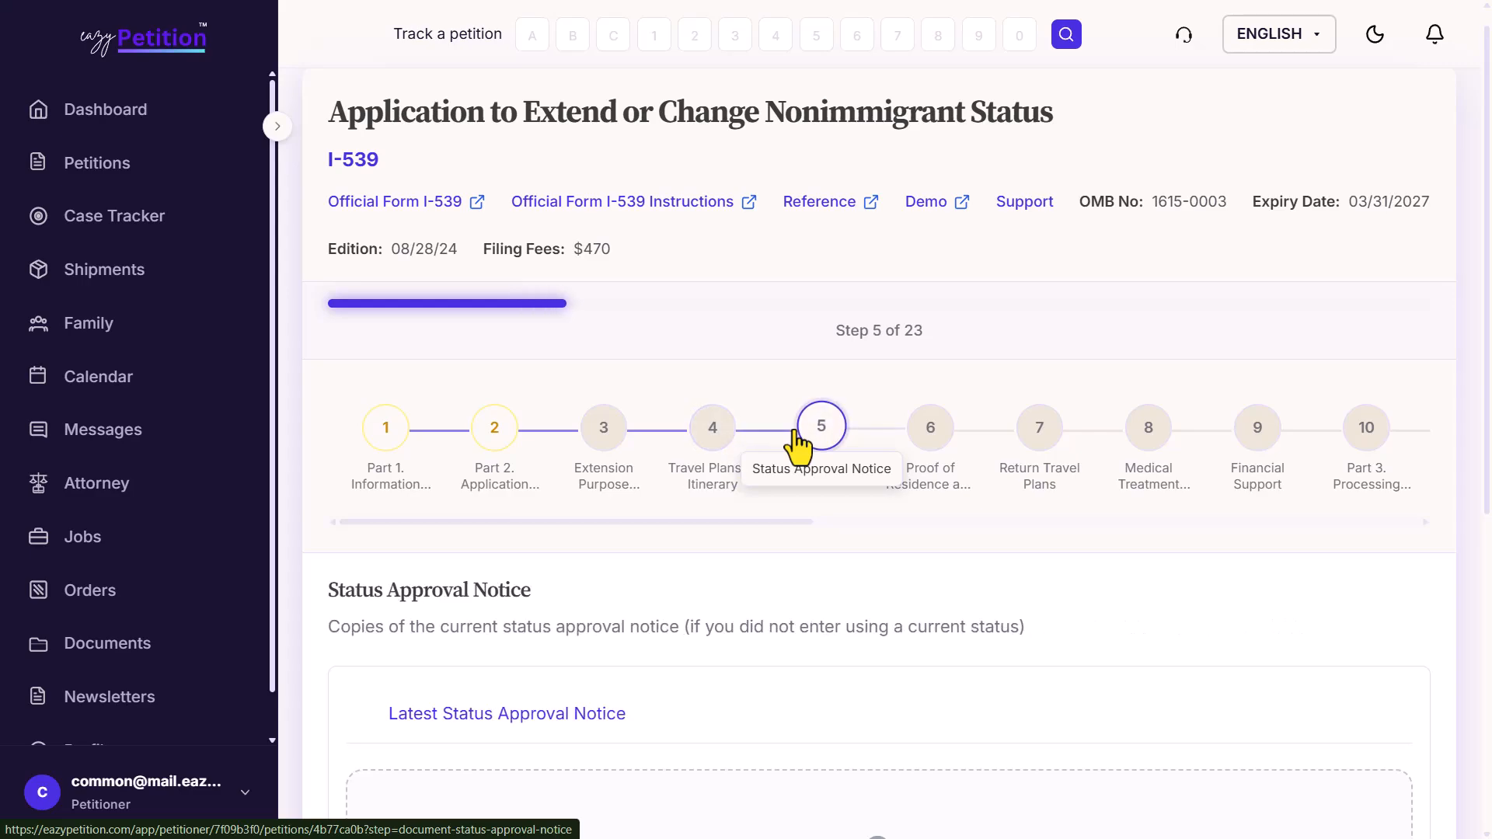
click(900, 466)
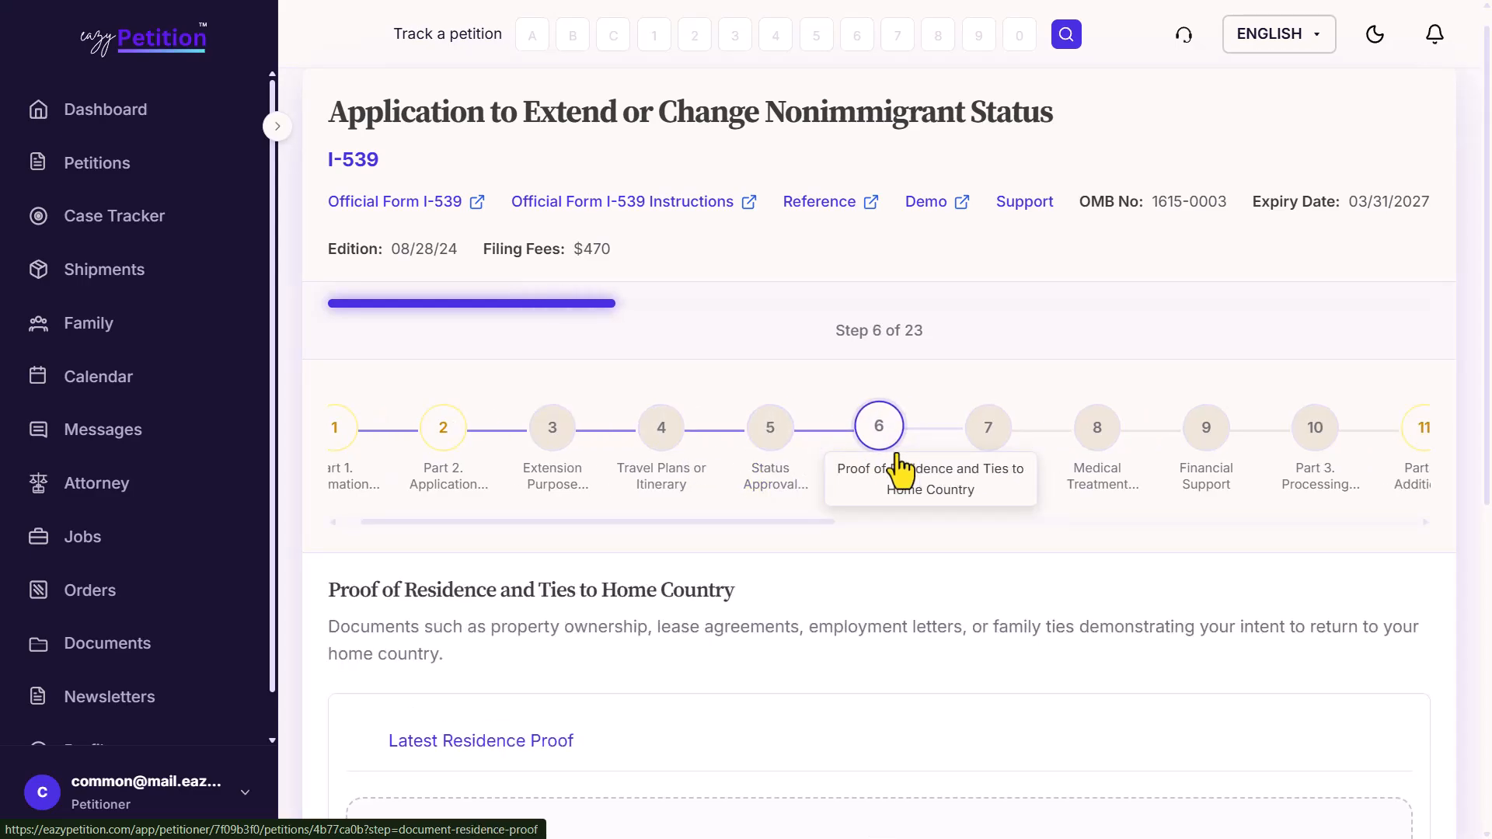
click(954, 466)
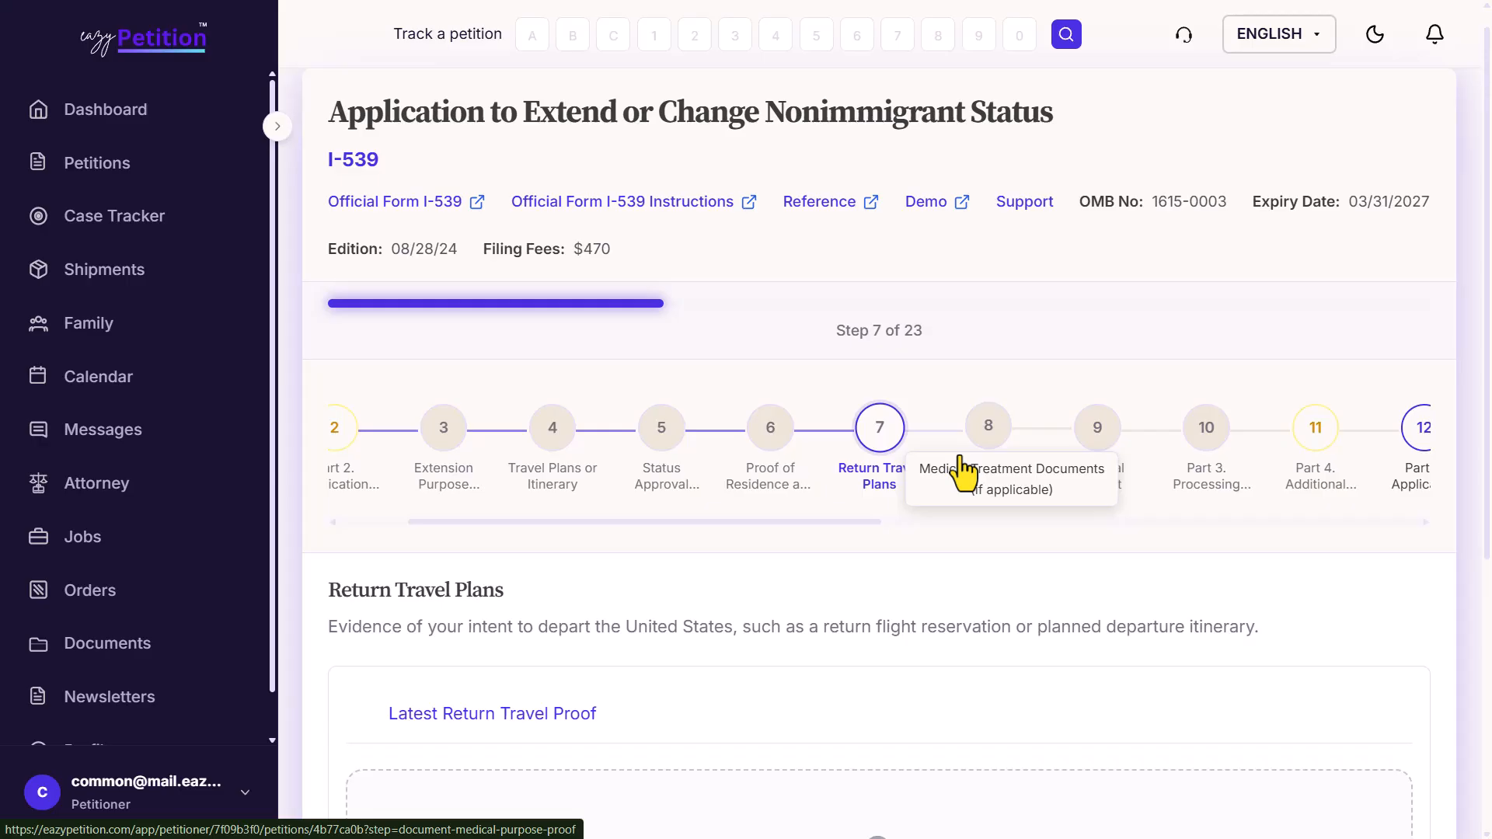
click(963, 470)
click(972, 467)
scroll(638, 478, left, 5)
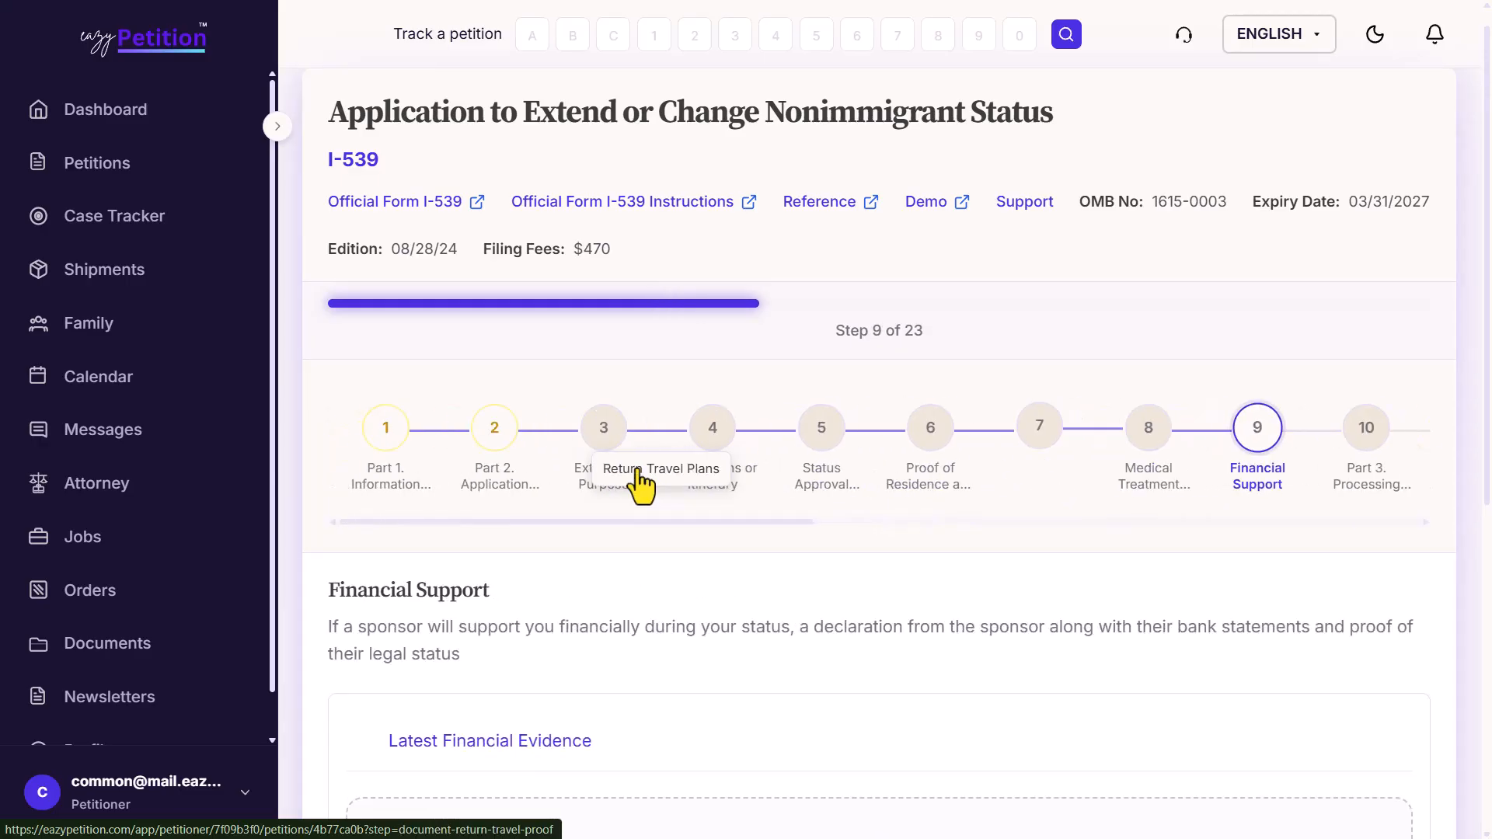
click(505, 473)
Step: Set the number of people included to "I am filing this application for myself and members of my family"
scroll(589, 614, down, 4)
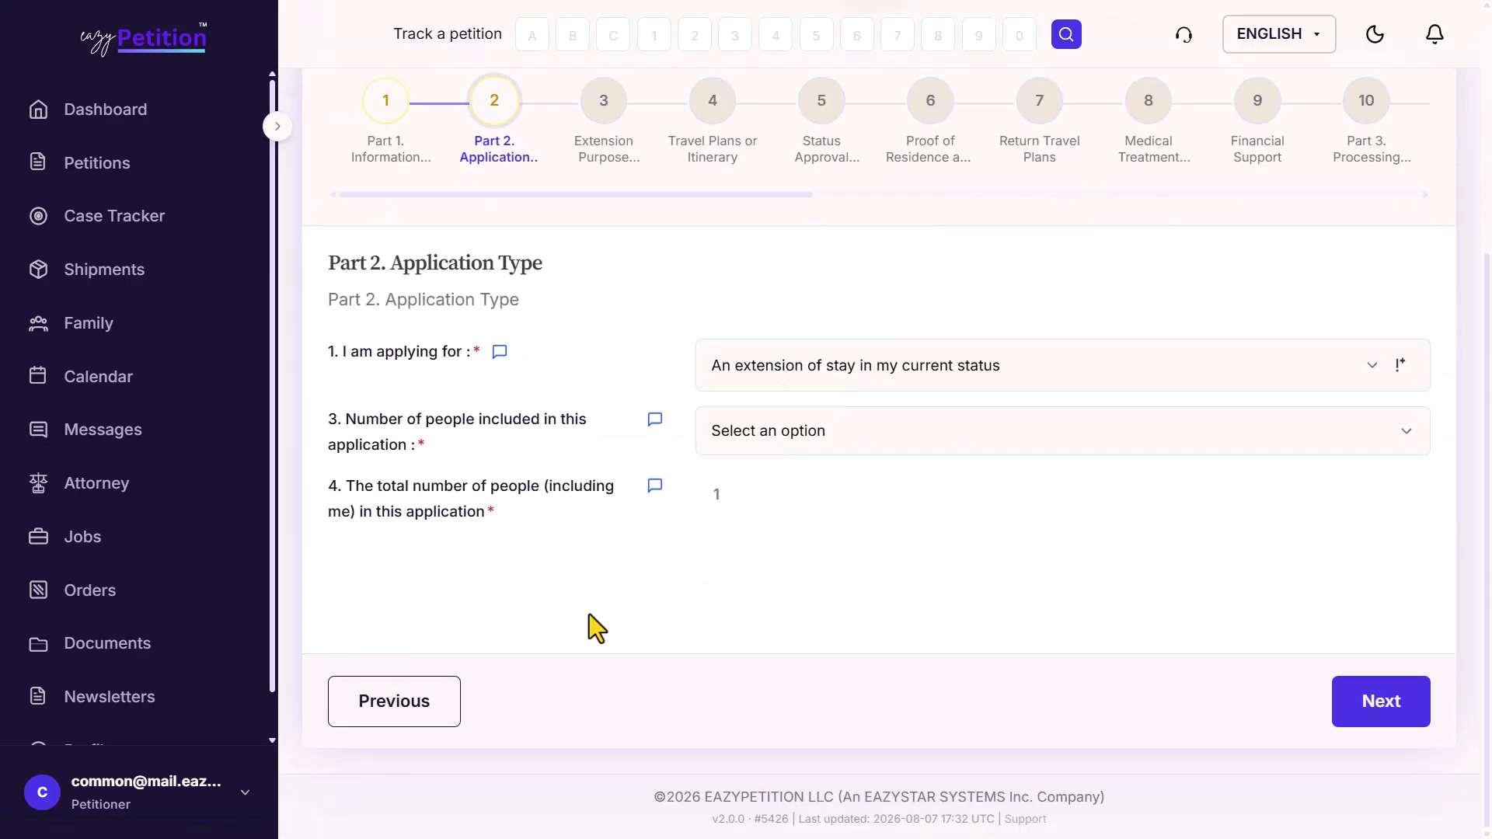
drag(363, 417, 502, 422)
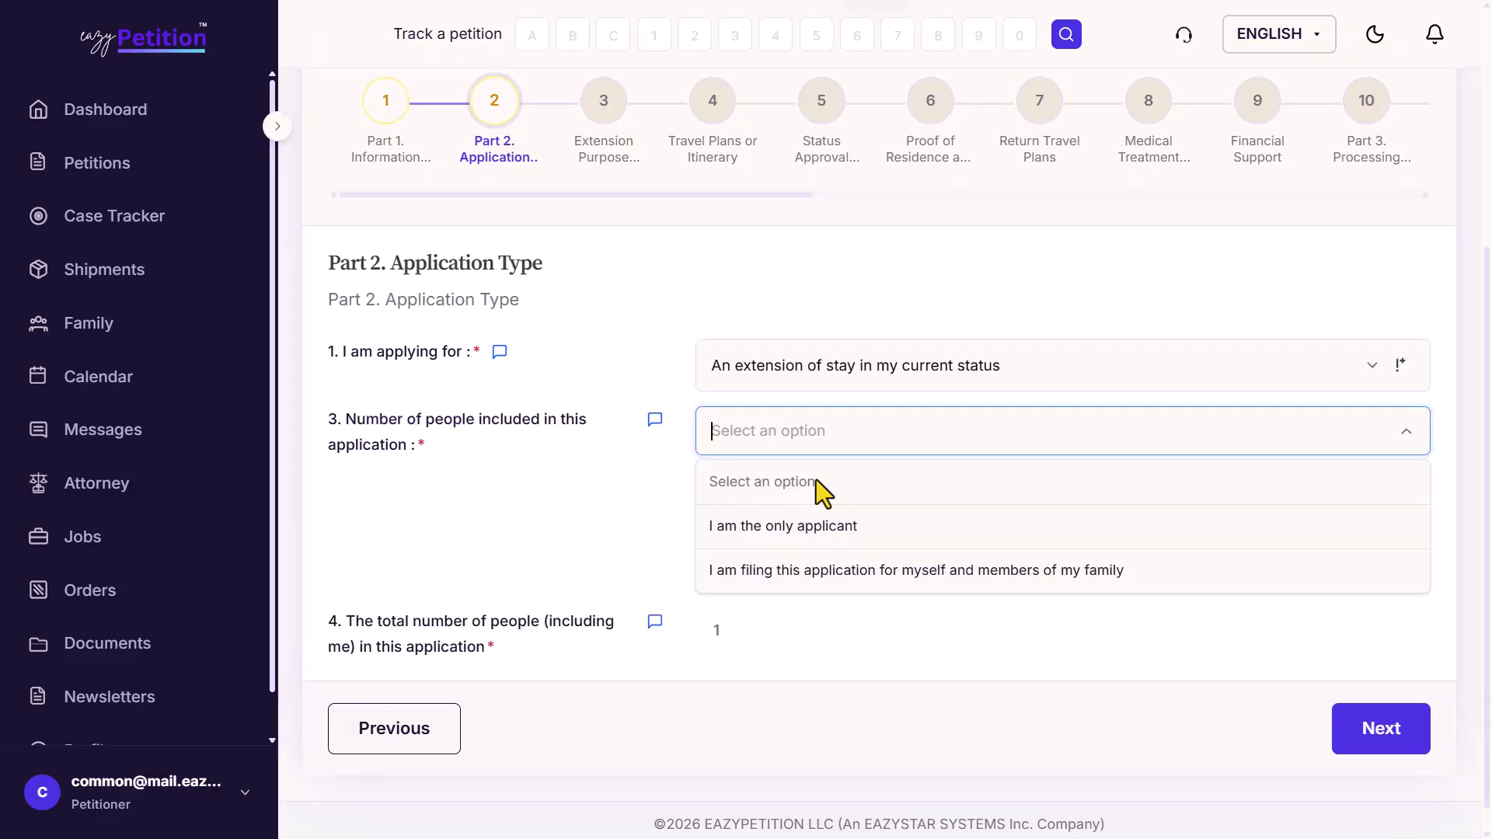
scroll(816, 489, down, 1)
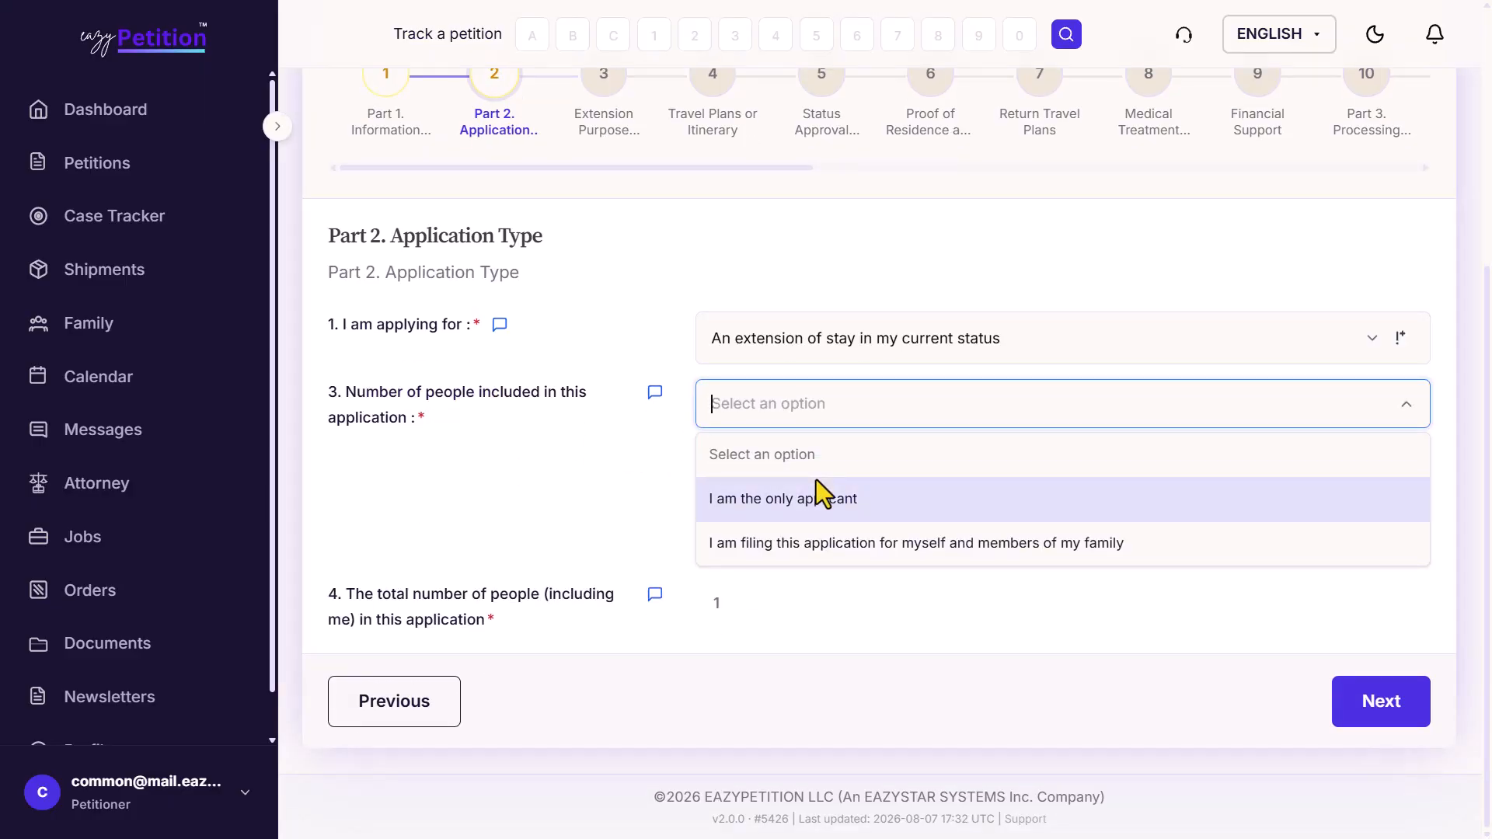
click(811, 548)
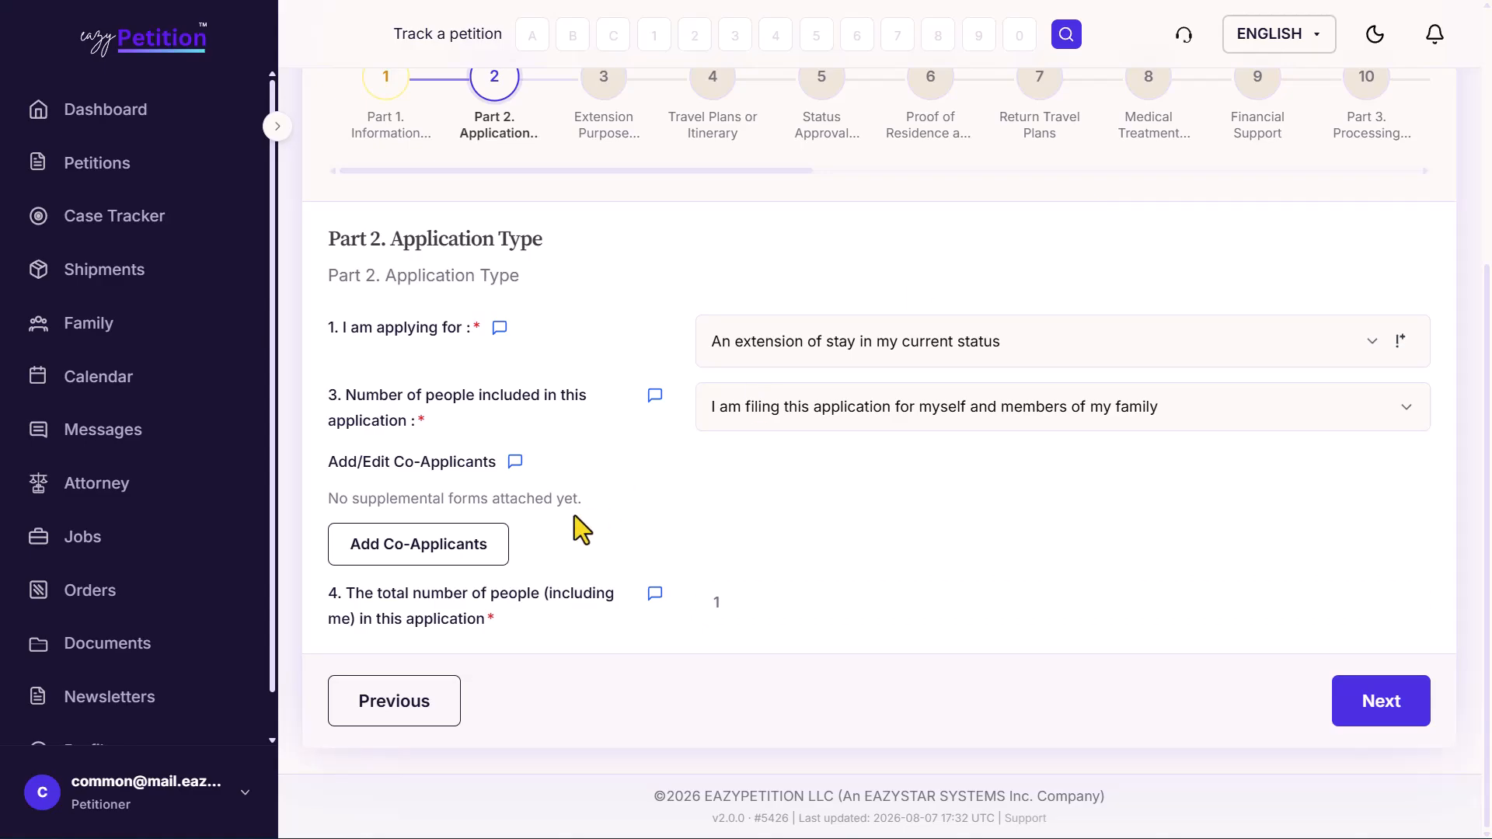
Step: Add the existing family member as a co-applicant and initiate their I-539A petition with its form steps loaded into this wizard
click(457, 558)
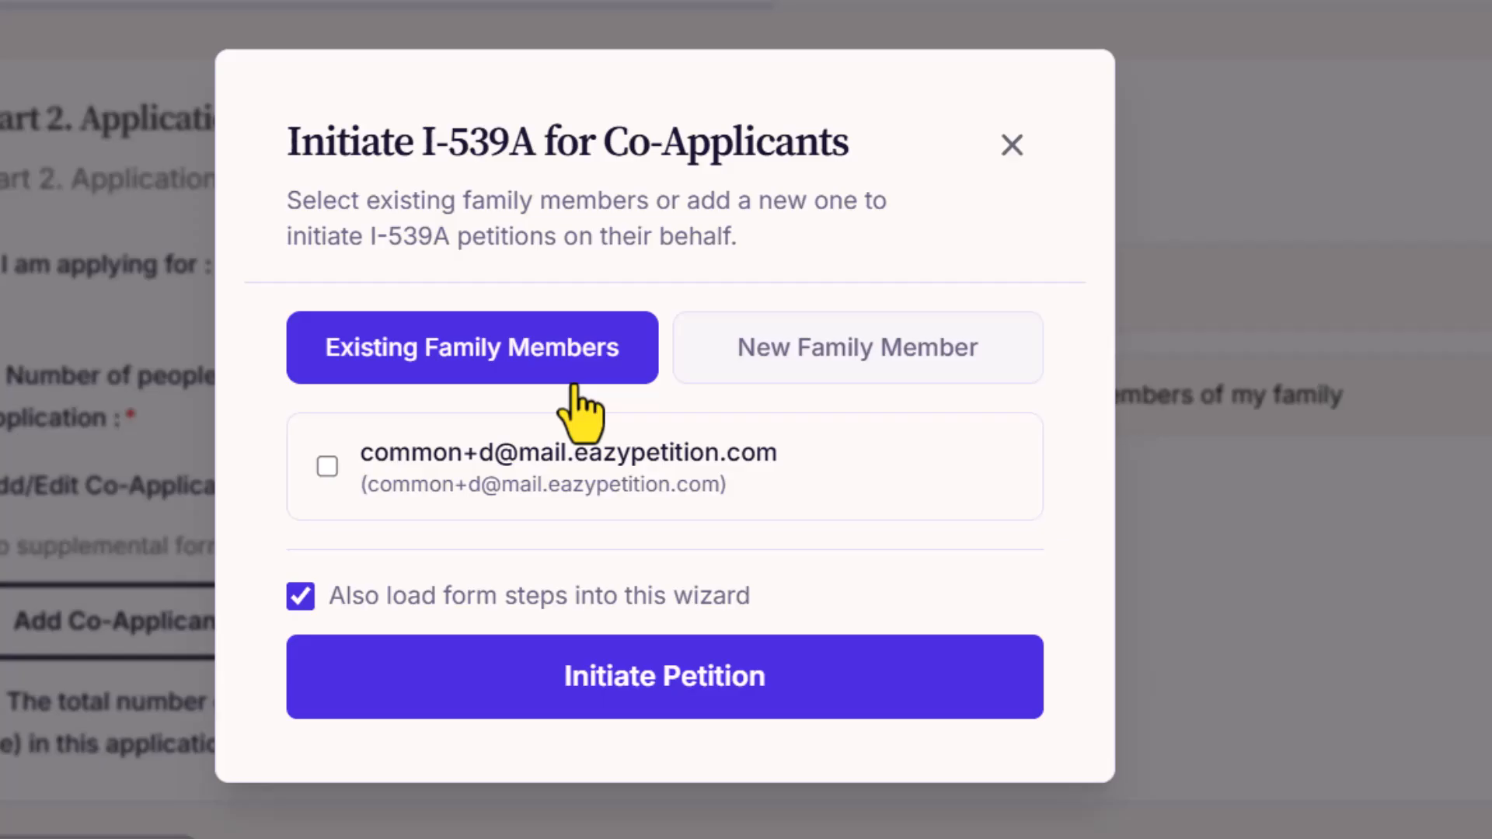
click(586, 490)
click(670, 657)
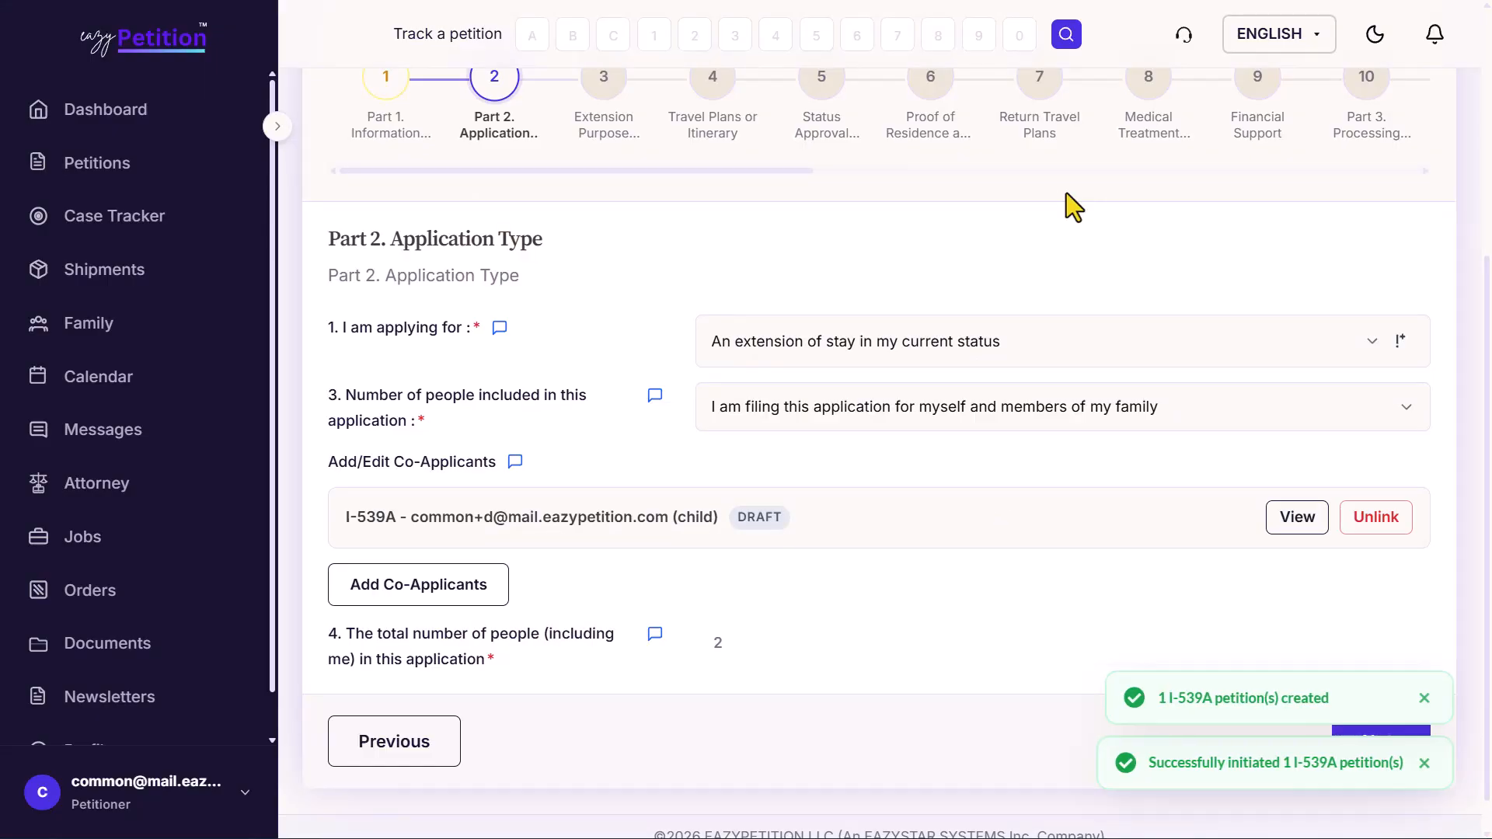
Step: Examine the extended step list for the co-applicant's I-539A steps and check the total number of people in the application
scroll(1095, 334, up, 3)
scroll(1224, 350, right, 7)
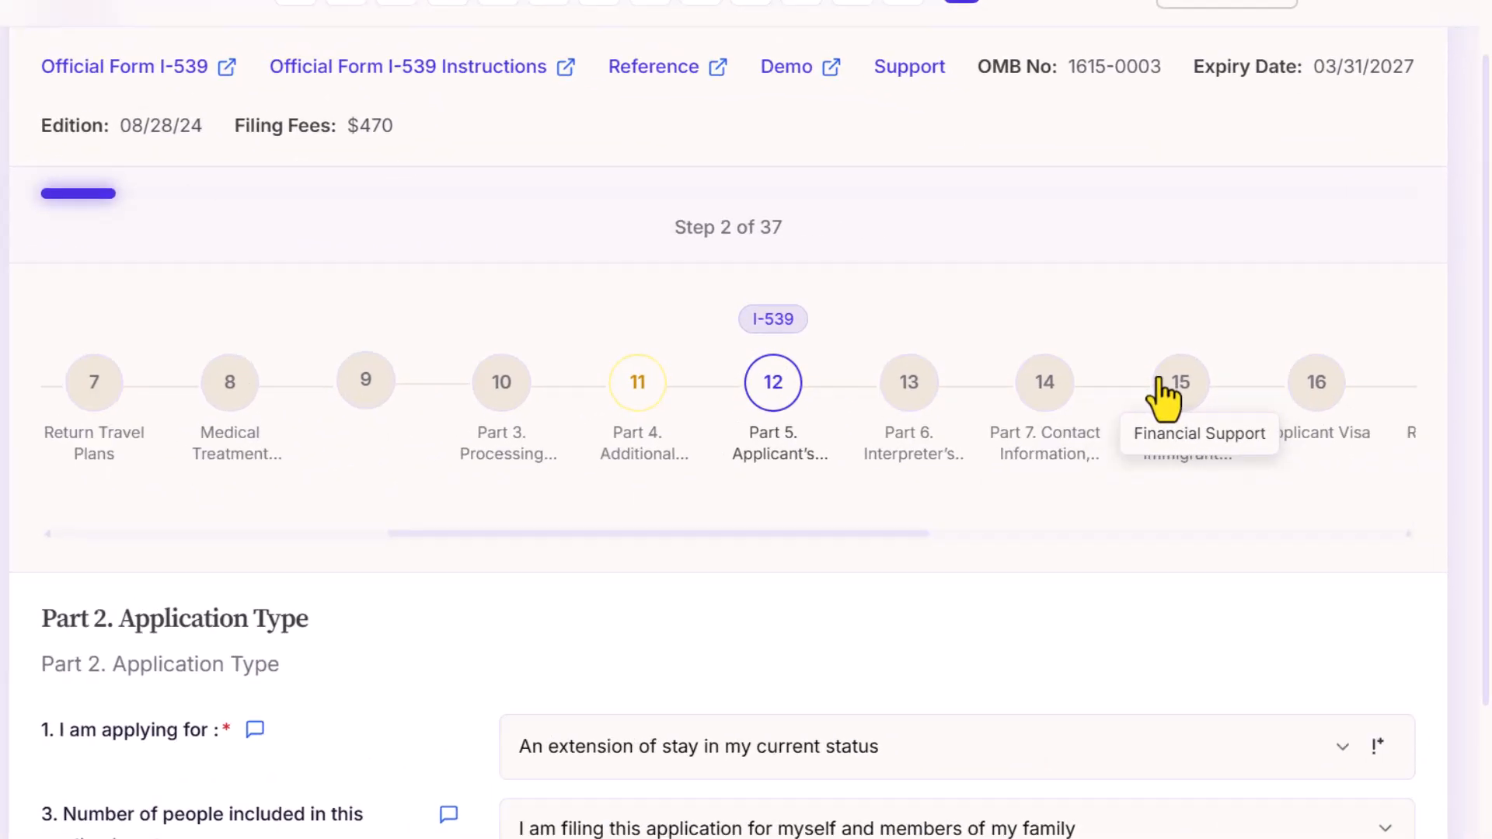
scroll(1163, 396, right, 5)
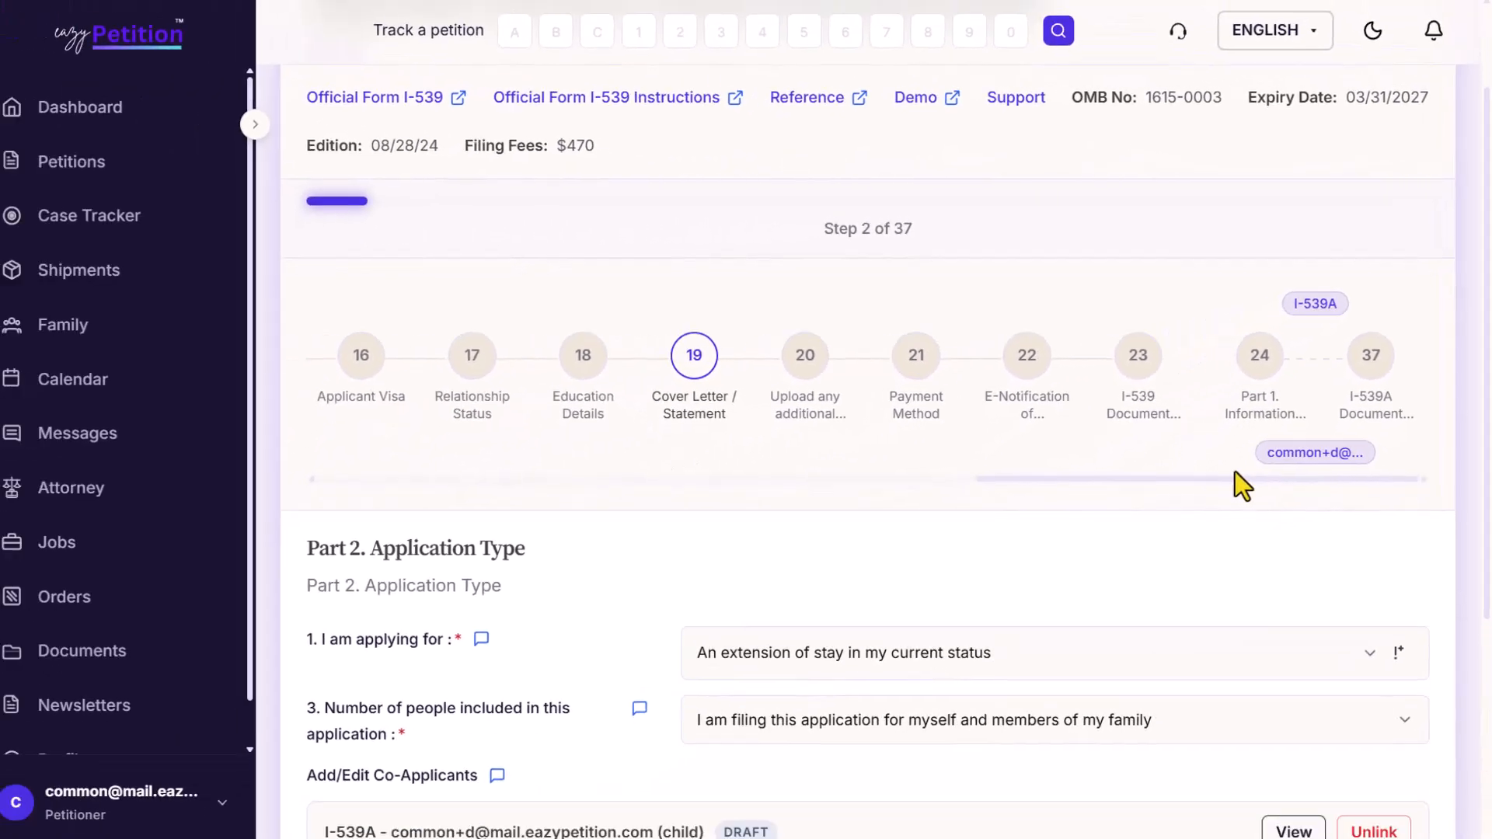
scroll(1240, 468, down, 5)
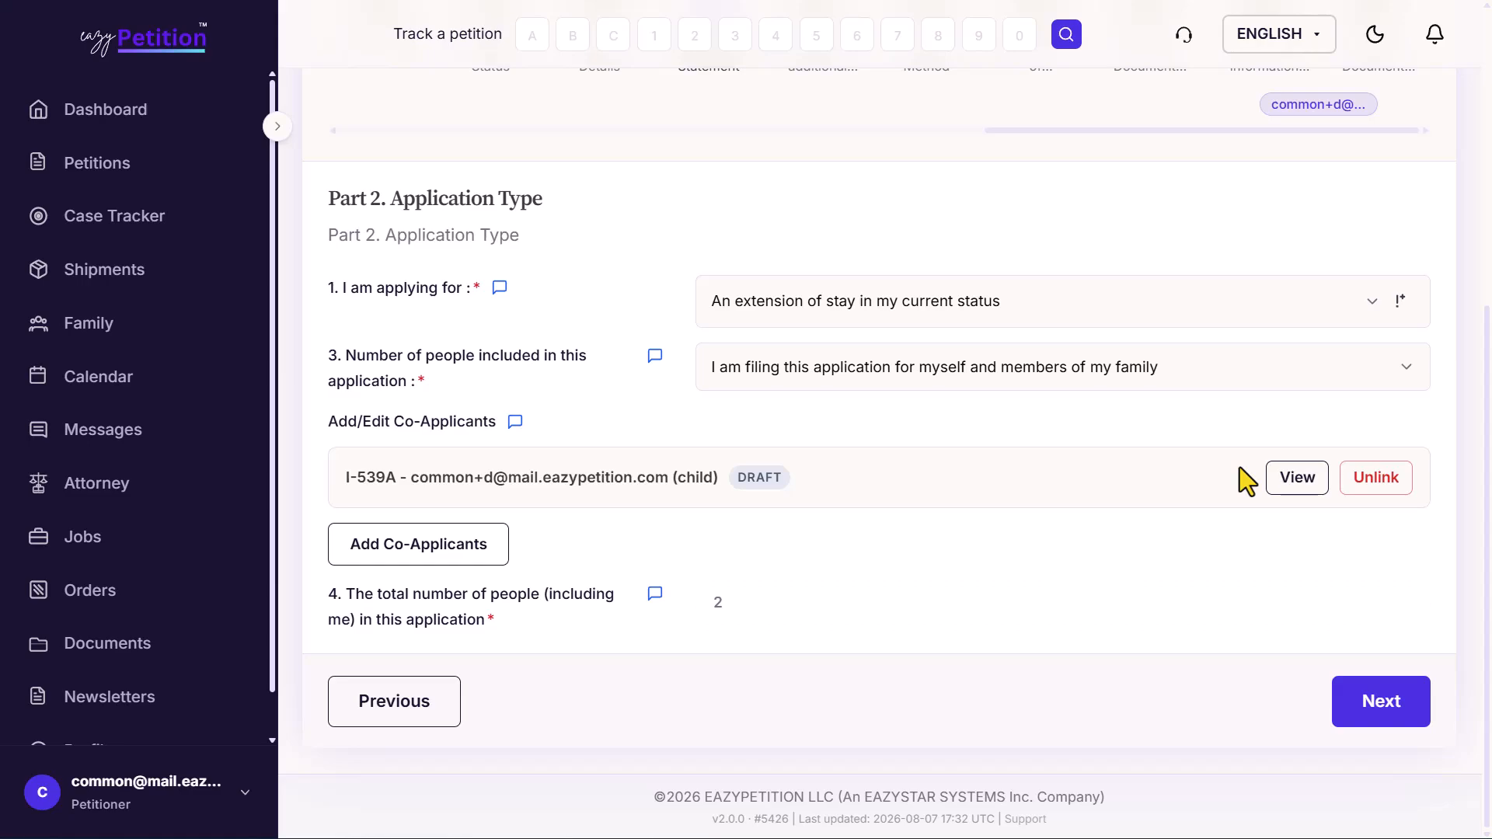
drag(343, 599, 518, 591)
click(517, 591)
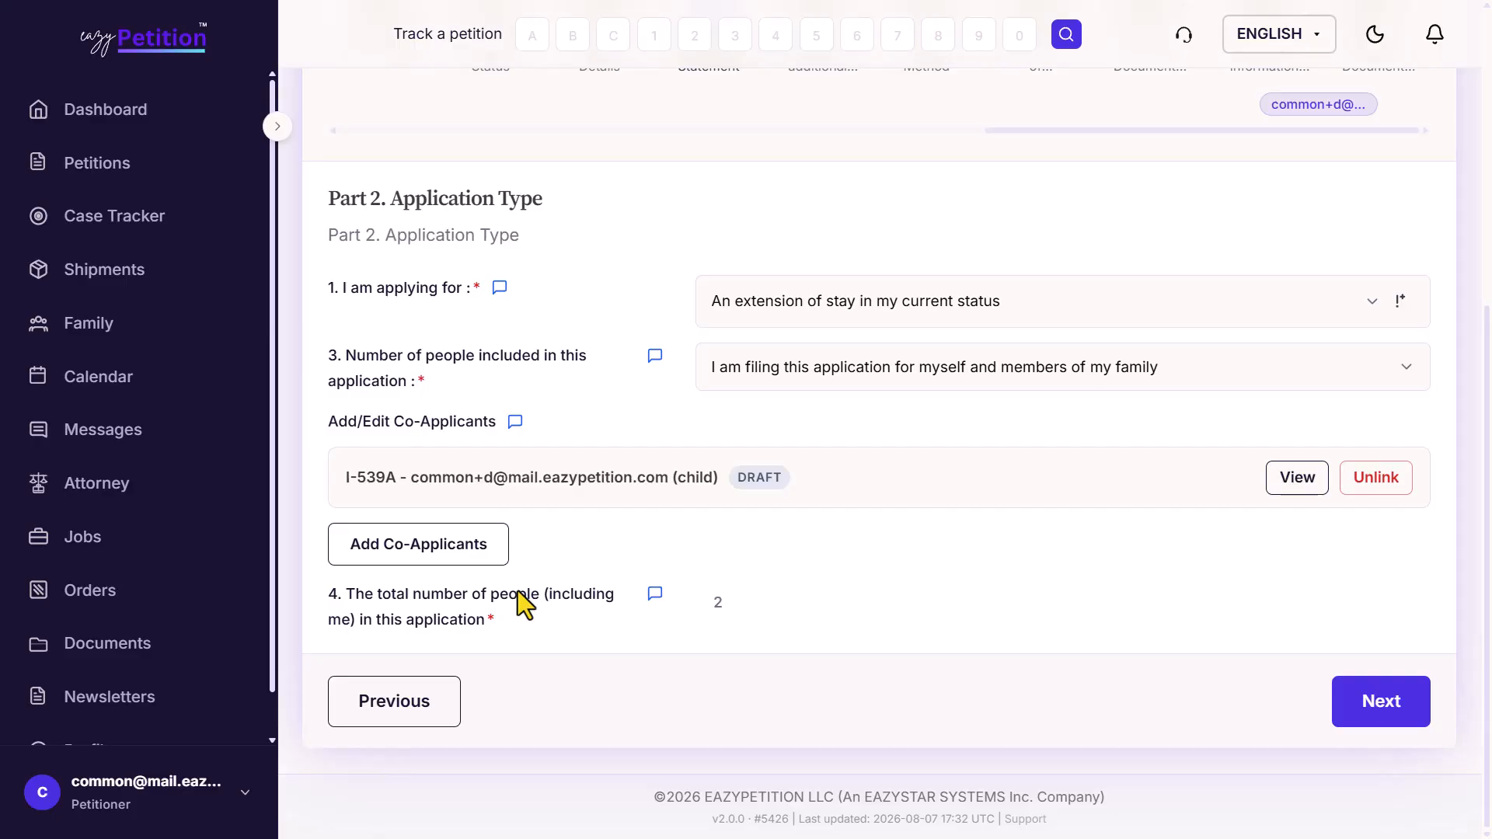
scroll(516, 602, up, 6)
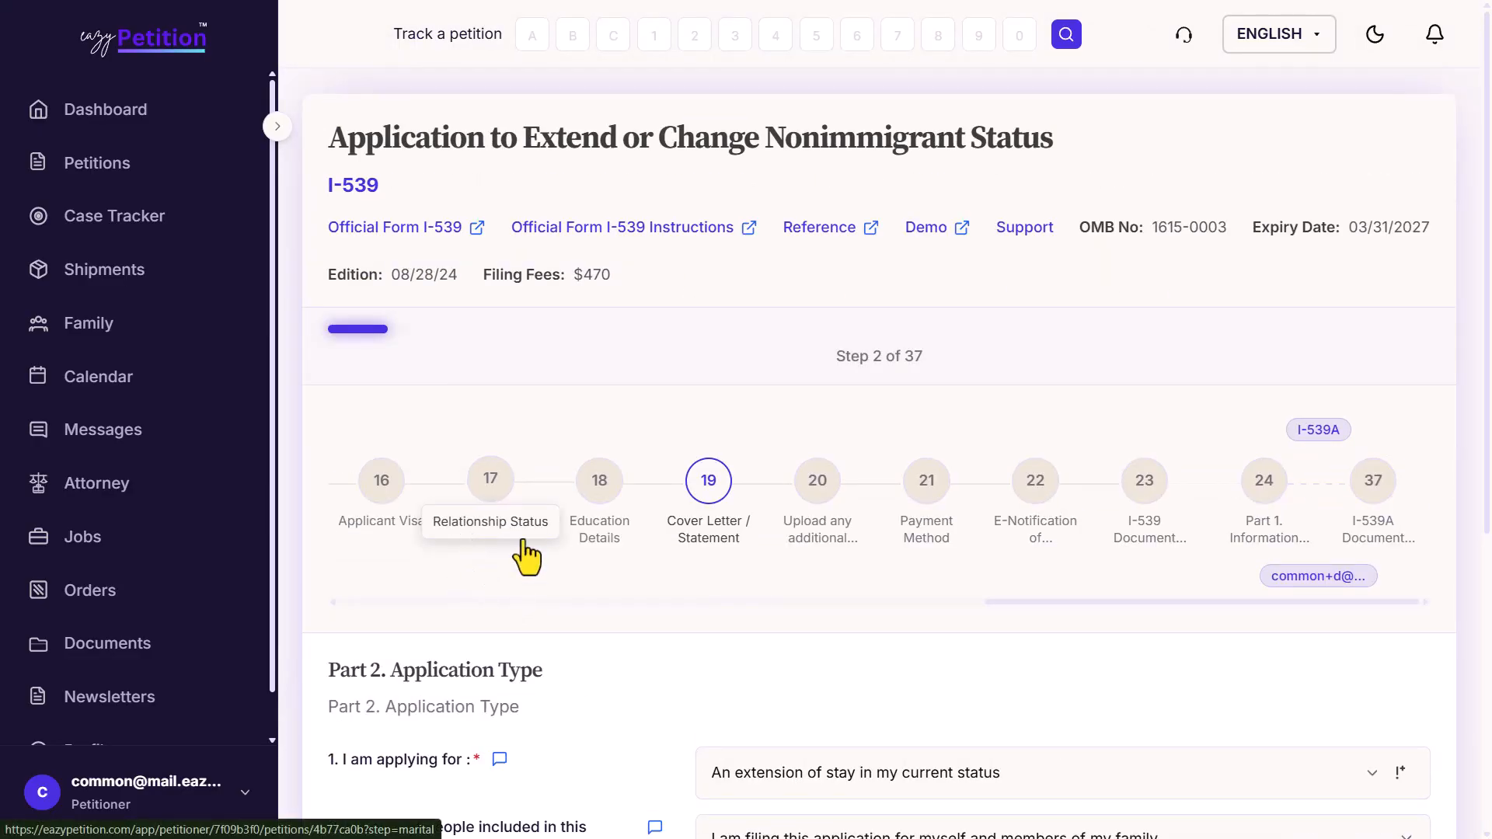
scroll(583, 546, left, 7)
scroll(654, 544, left, 8)
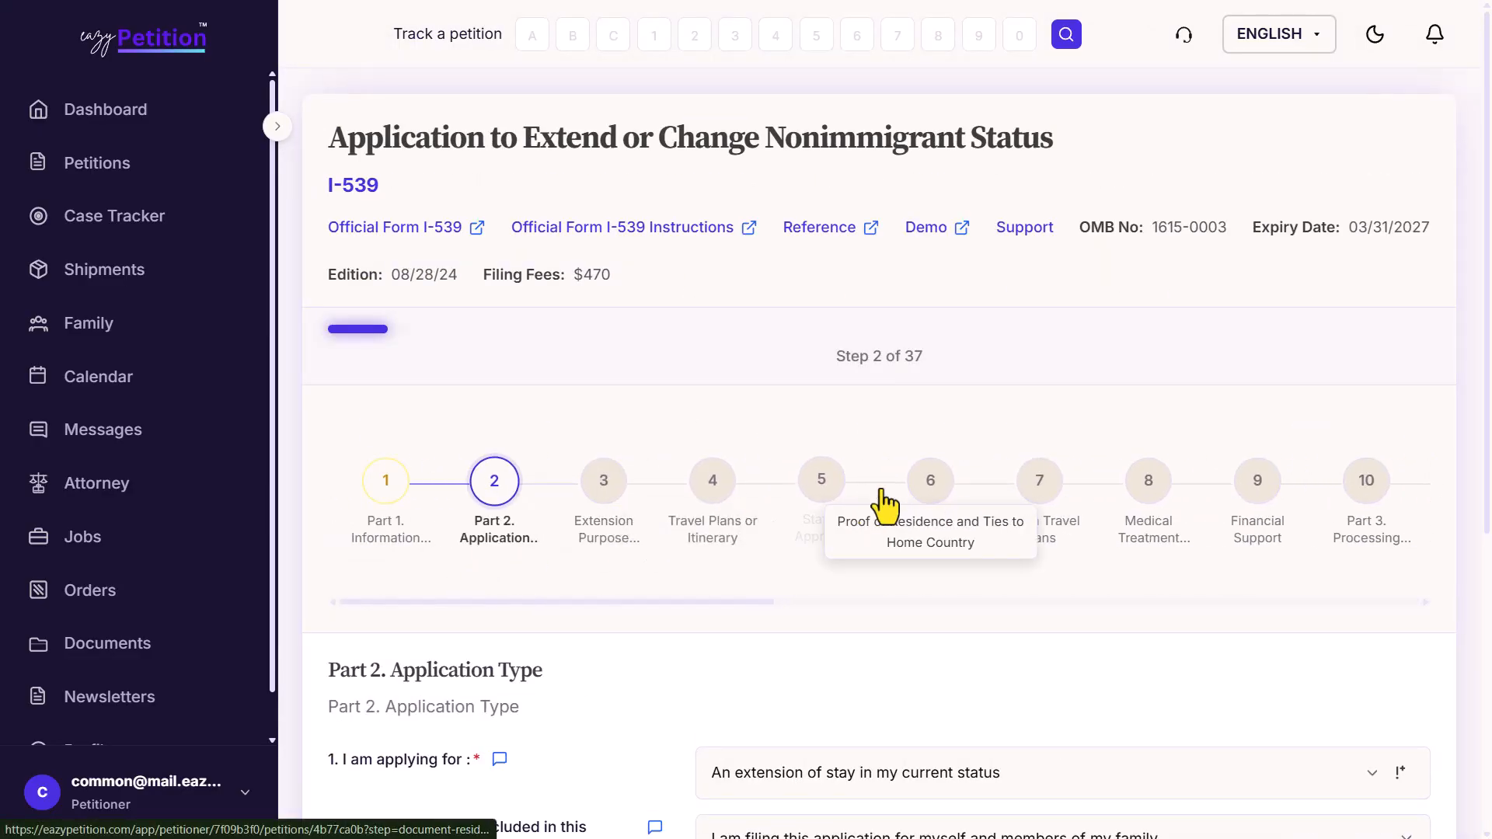
Step: Open Part 3, Processing Information, and review the questions on the requested extension date and related family applications
click(1369, 485)
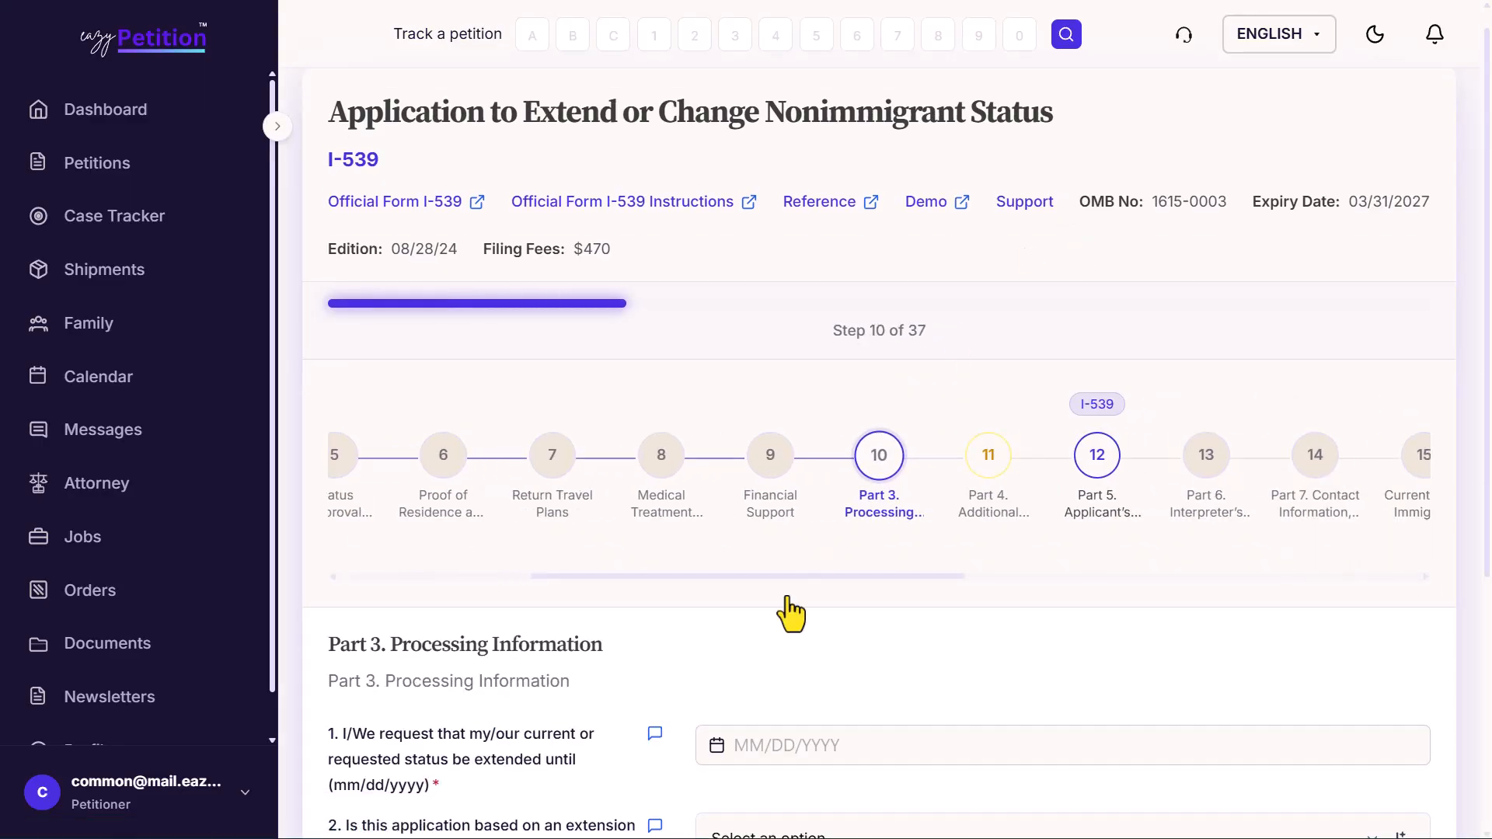
scroll(793, 609, down, 4)
scroll(790, 614, down, 1)
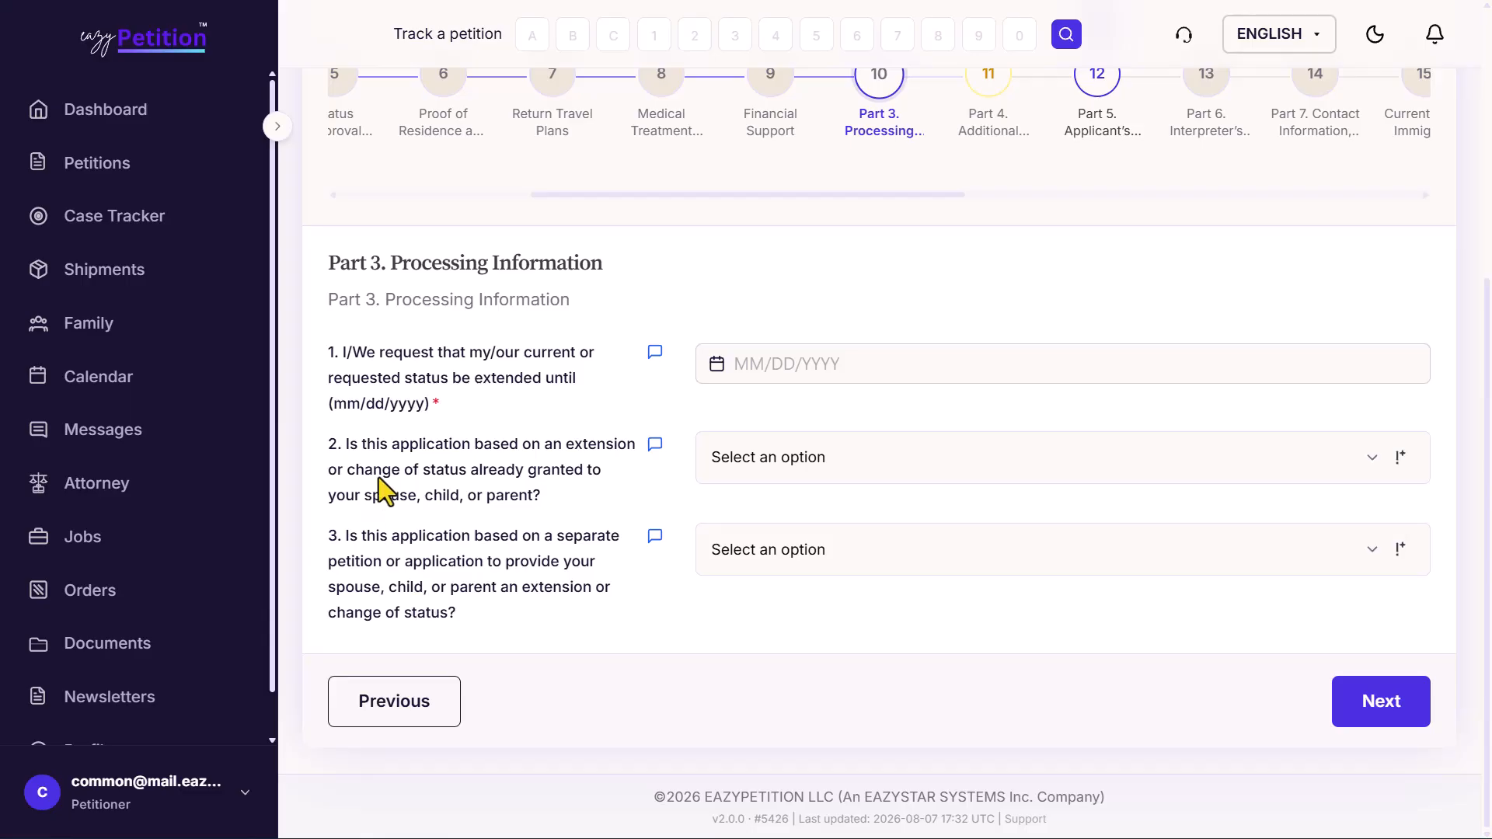
drag(375, 461, 436, 477)
click(439, 474)
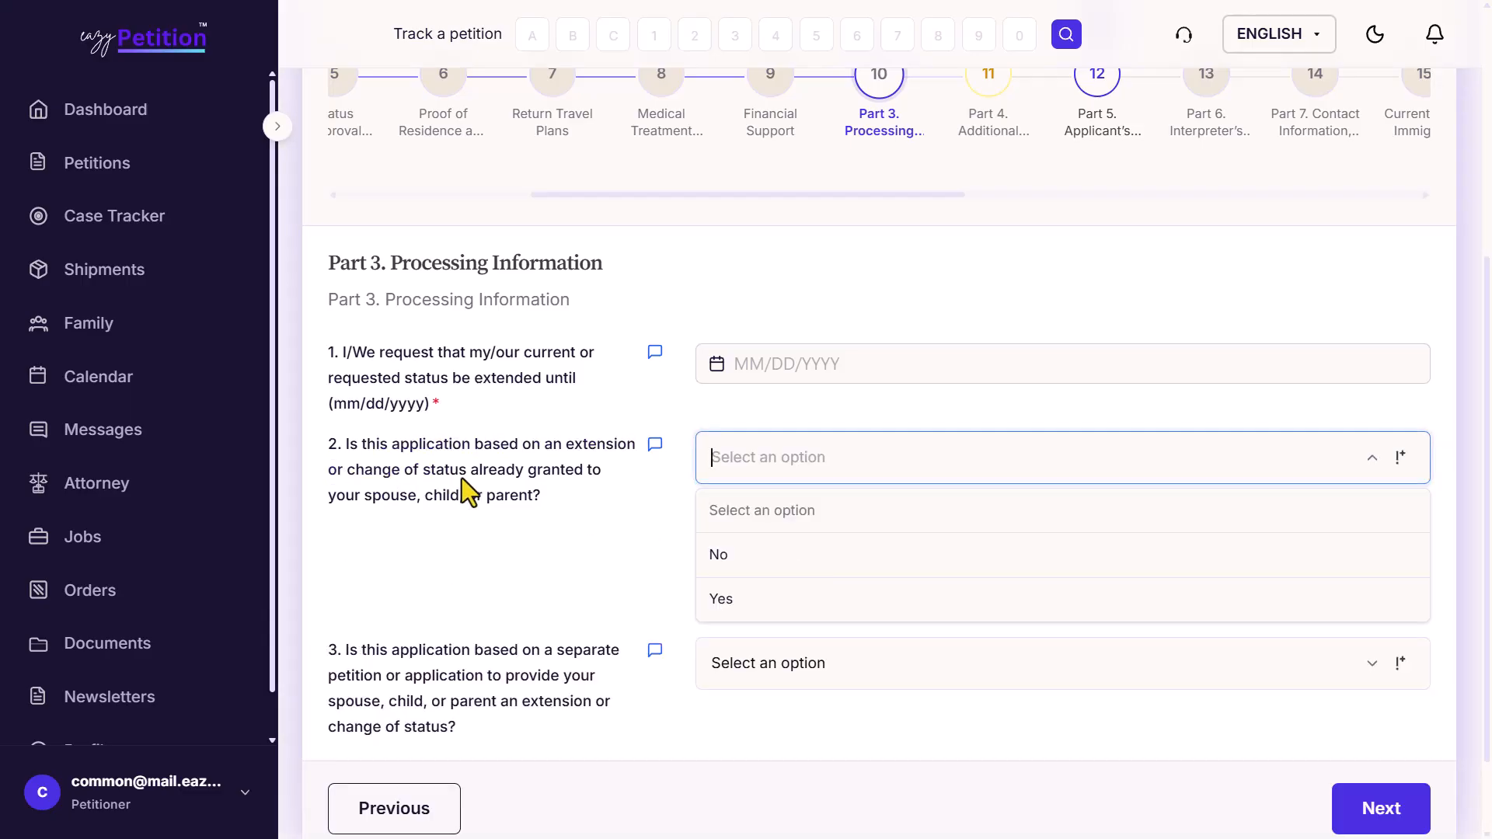
drag(423, 503, 504, 500)
click(503, 501)
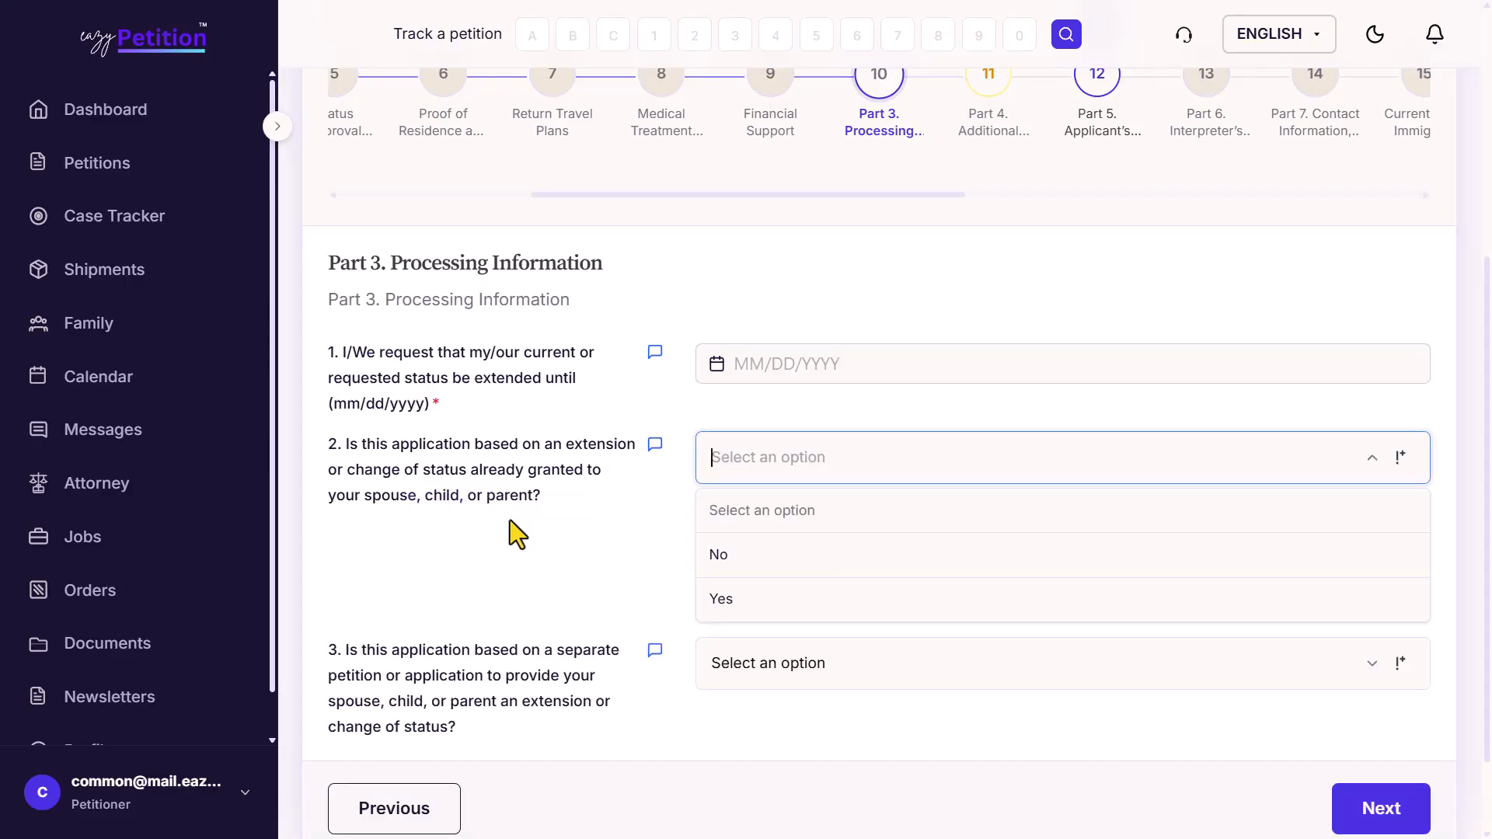
scroll(513, 544, down, 2)
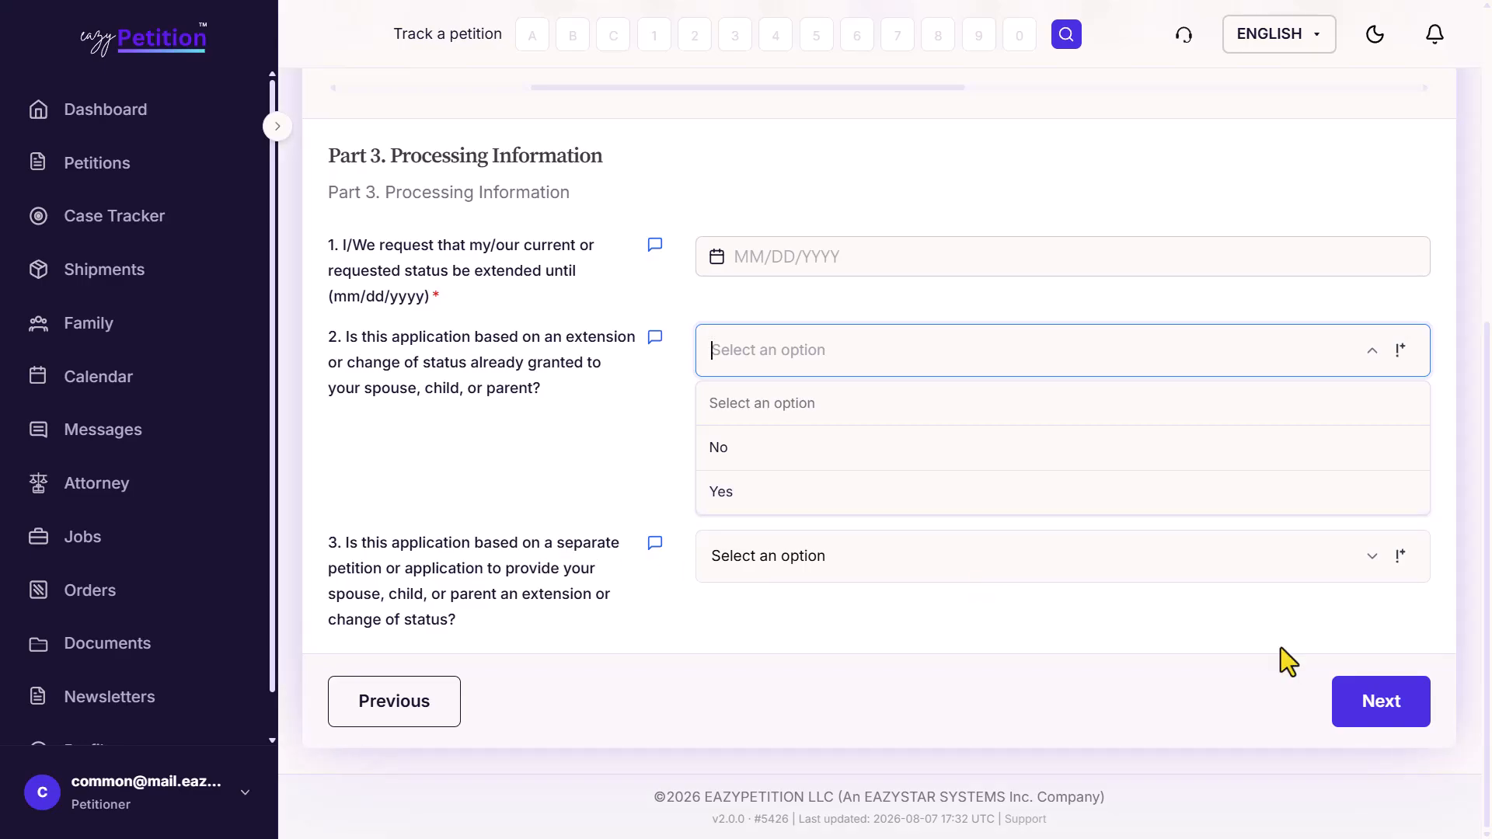
Step: Continue to Part 4, Additional Information About the Principal Applicant, and review the current passport instructions and upload area
click(1385, 703)
scroll(1022, 562, down, 3)
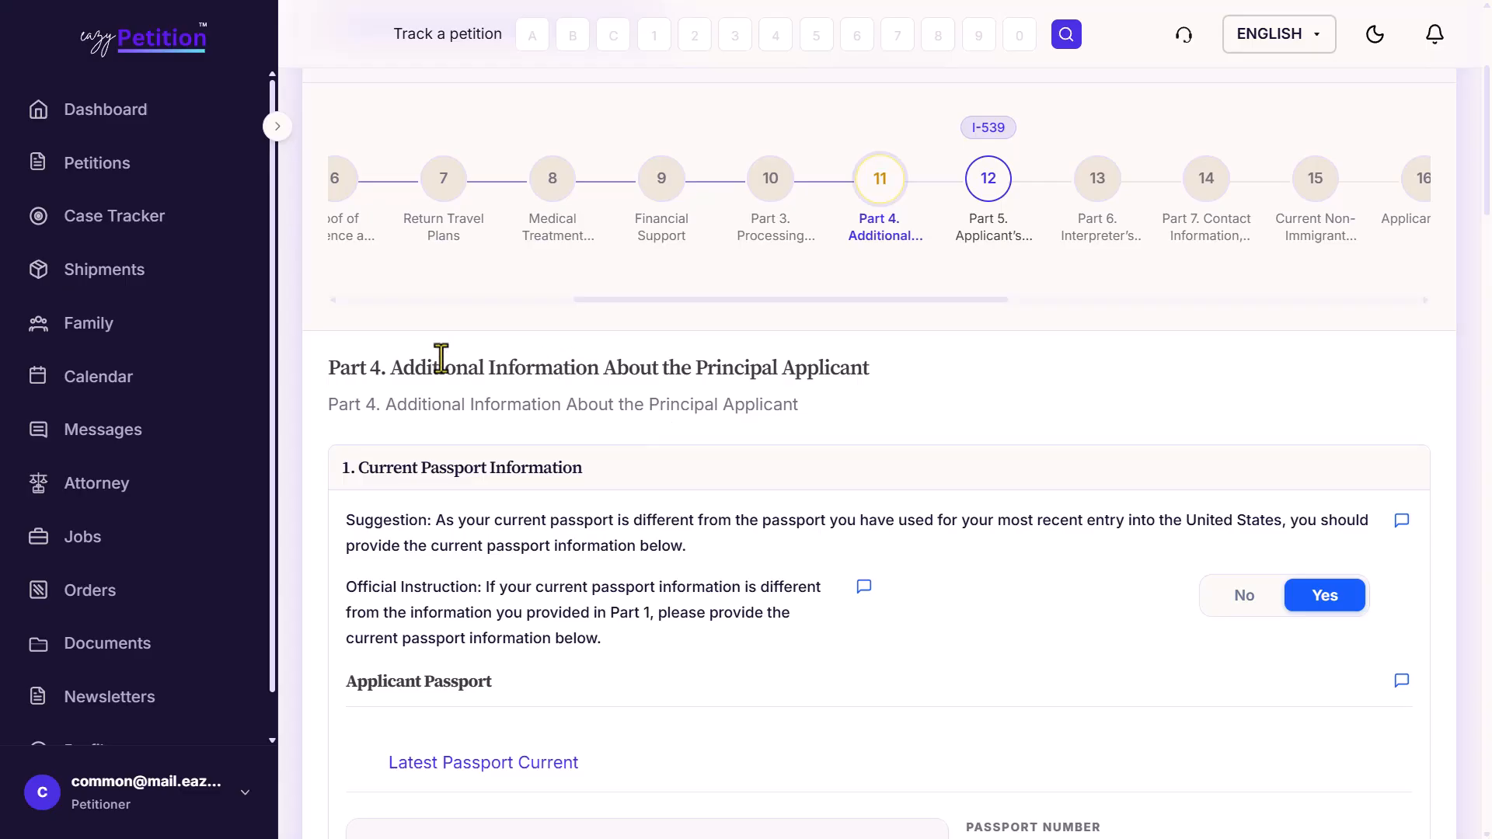
drag(439, 368, 812, 373)
click(812, 373)
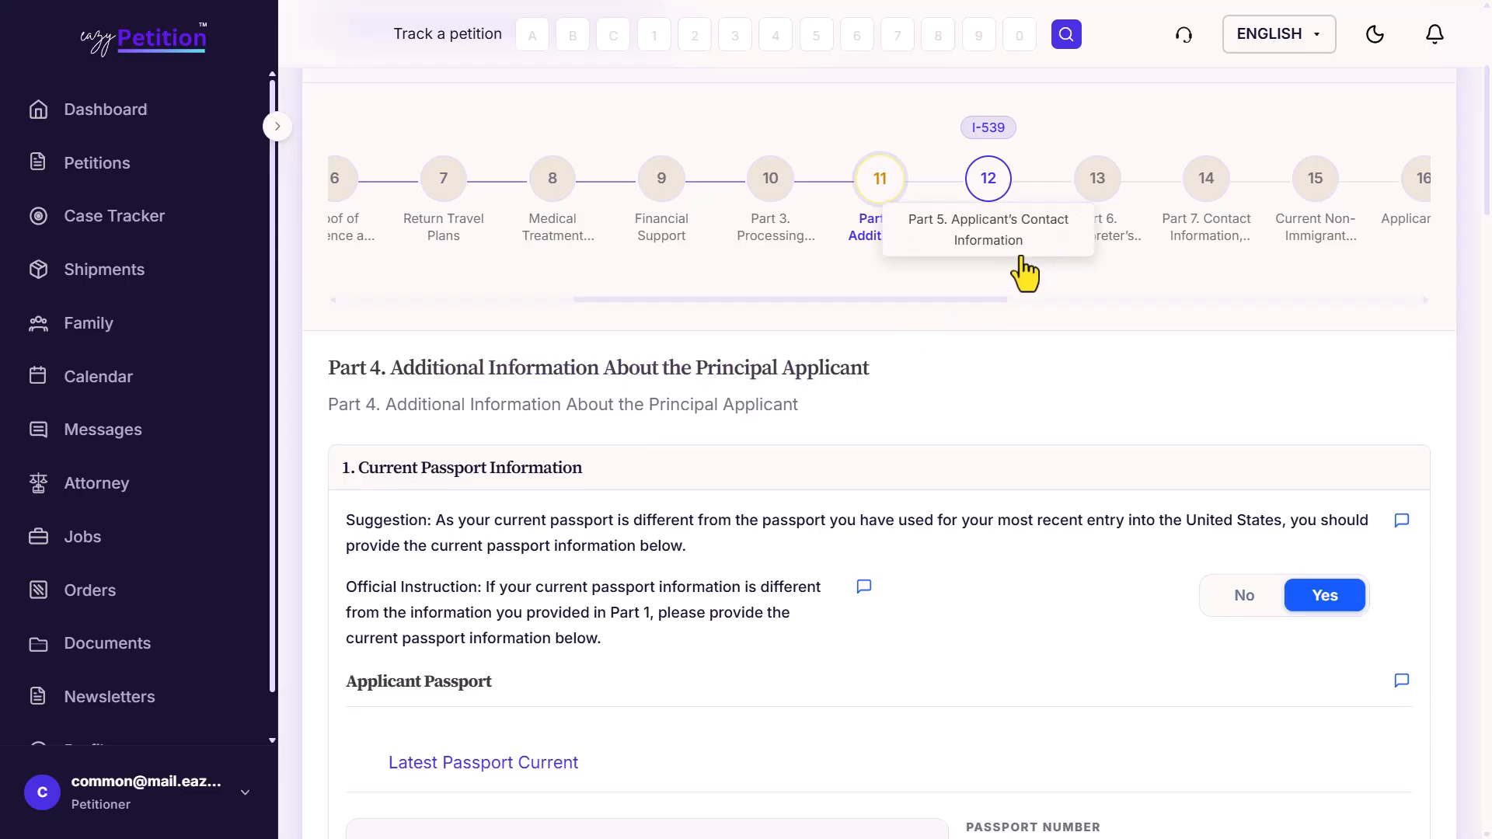
scroll(935, 499, down, 3)
scroll(935, 499, down, 2)
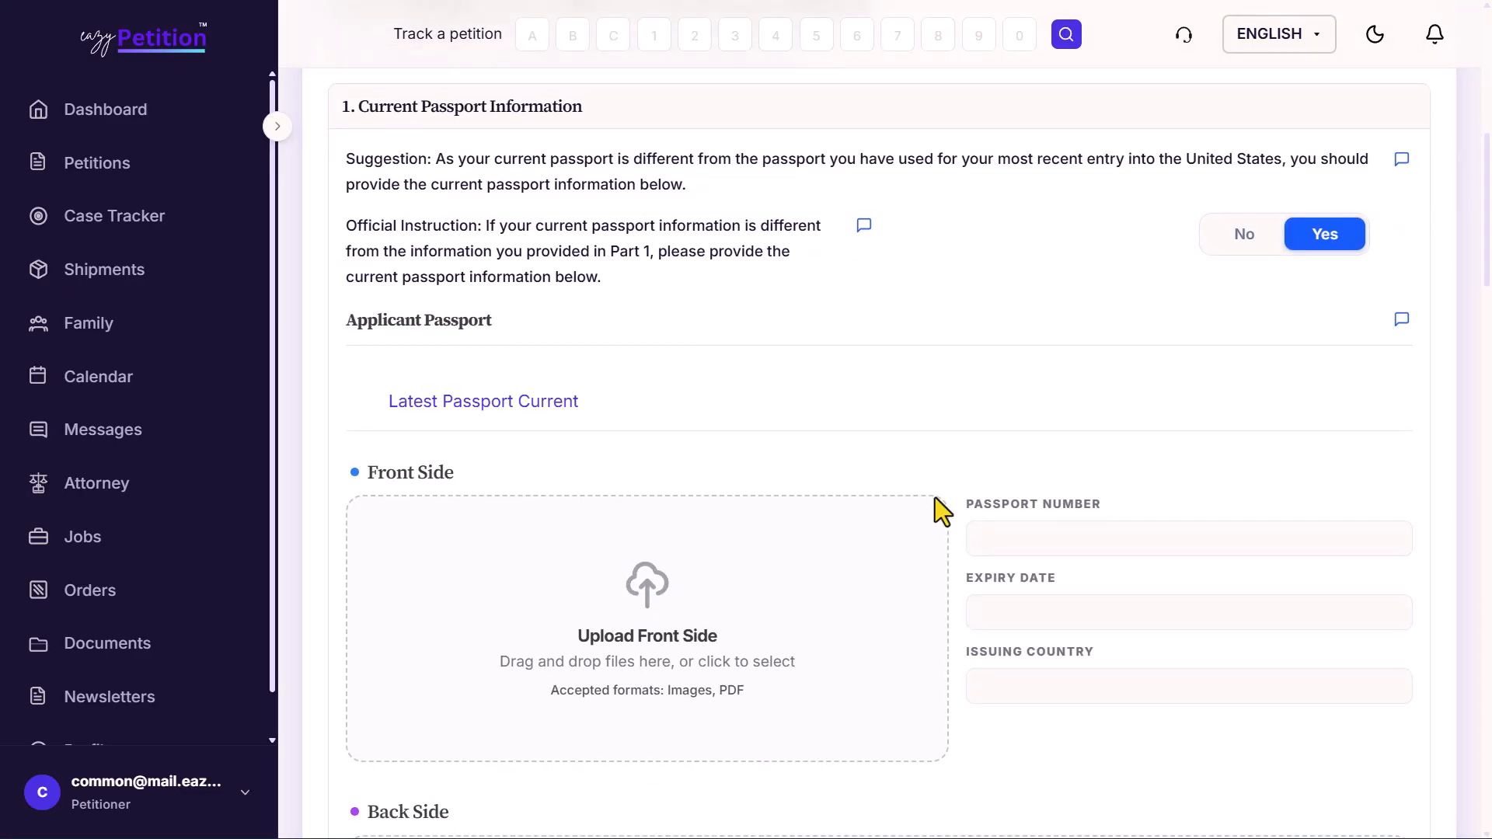
Step: Upload the front side of the applicant's current passport and check the extracted passport number, expiry date and issuing country
scroll(934, 499, up, 1)
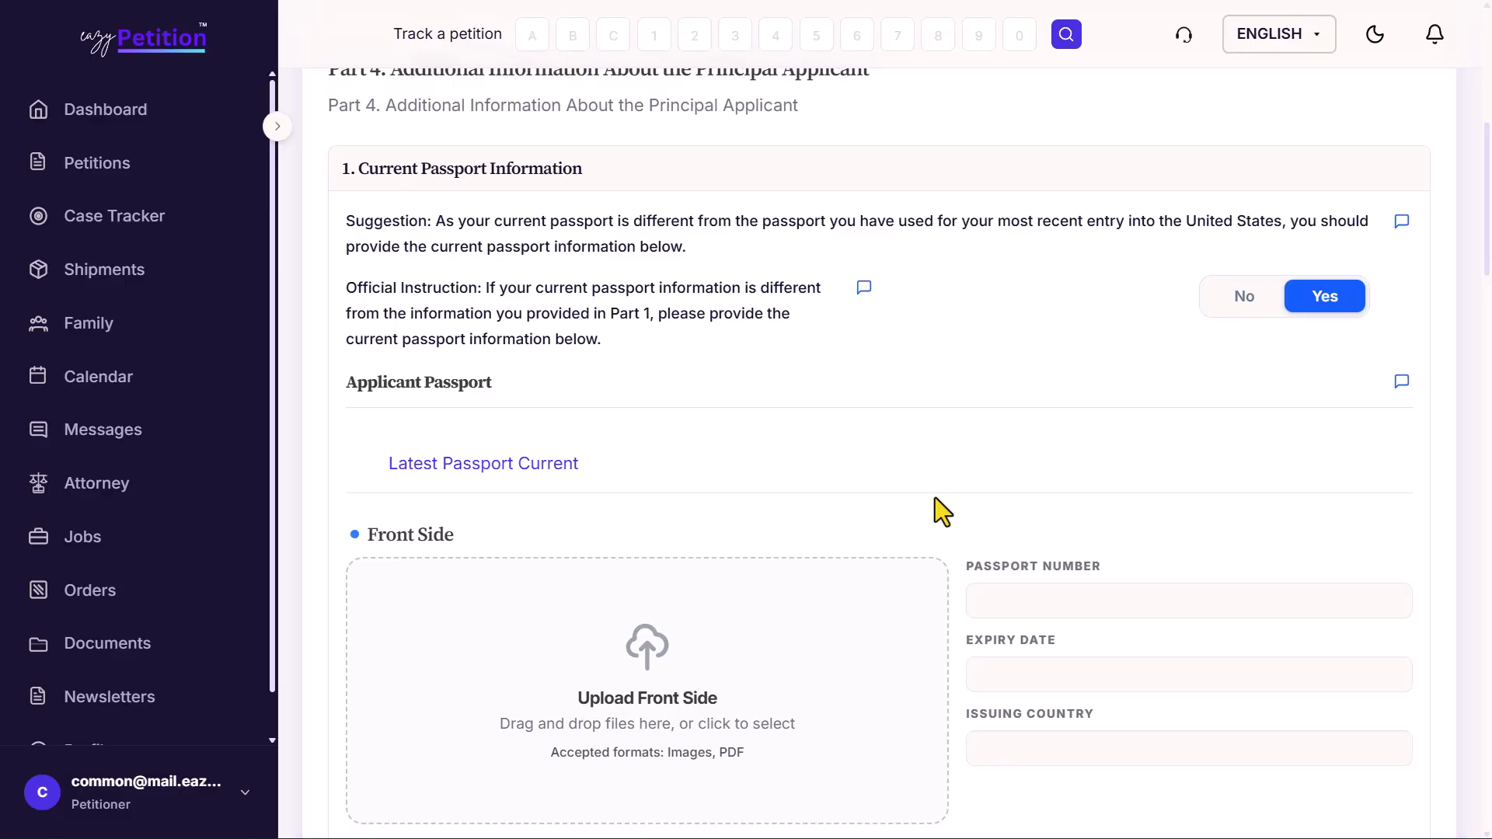
scroll(935, 499, down, 3)
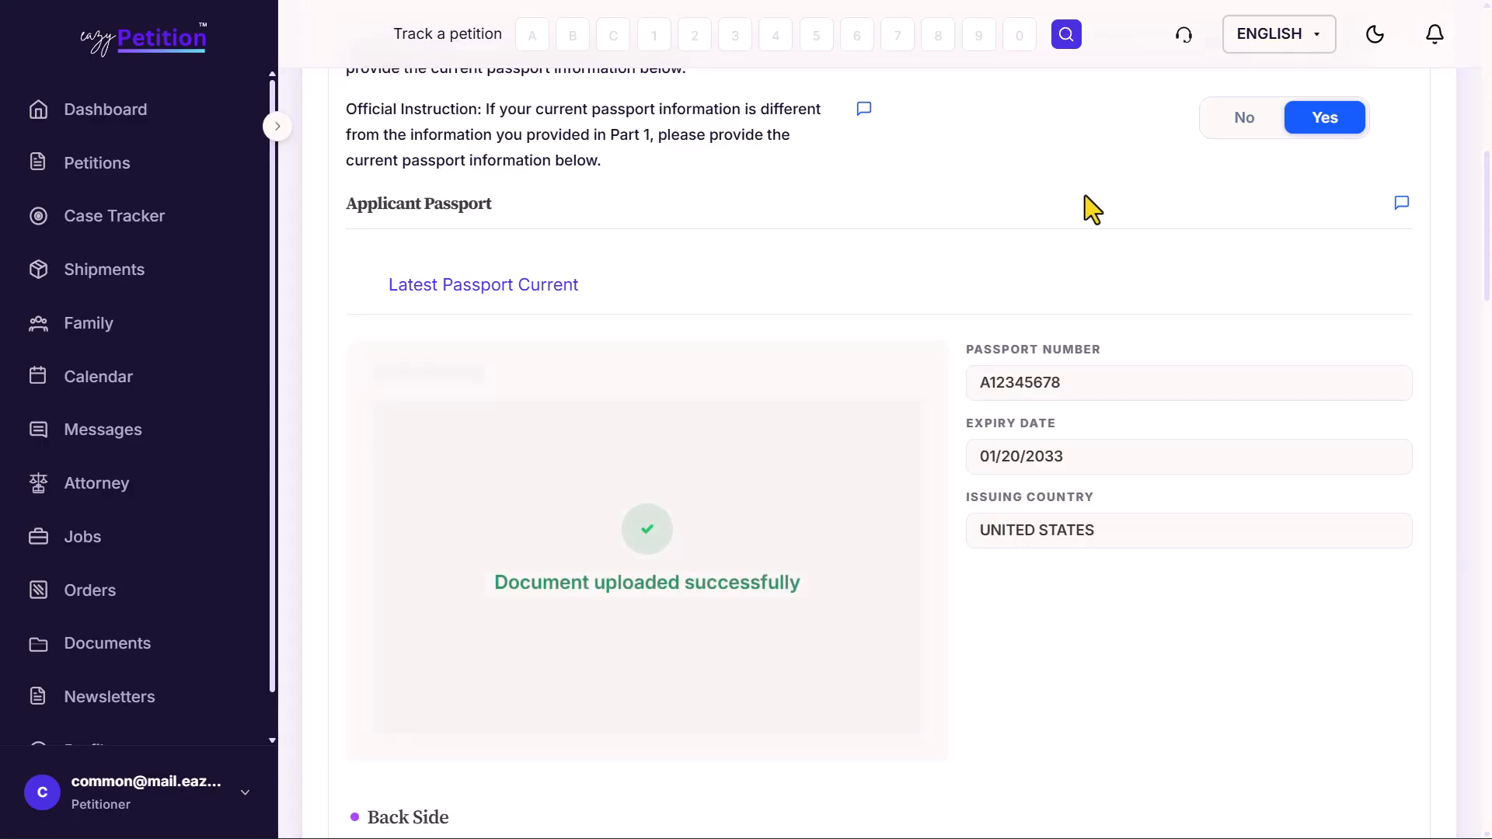
scroll(1039, 369, down, 3)
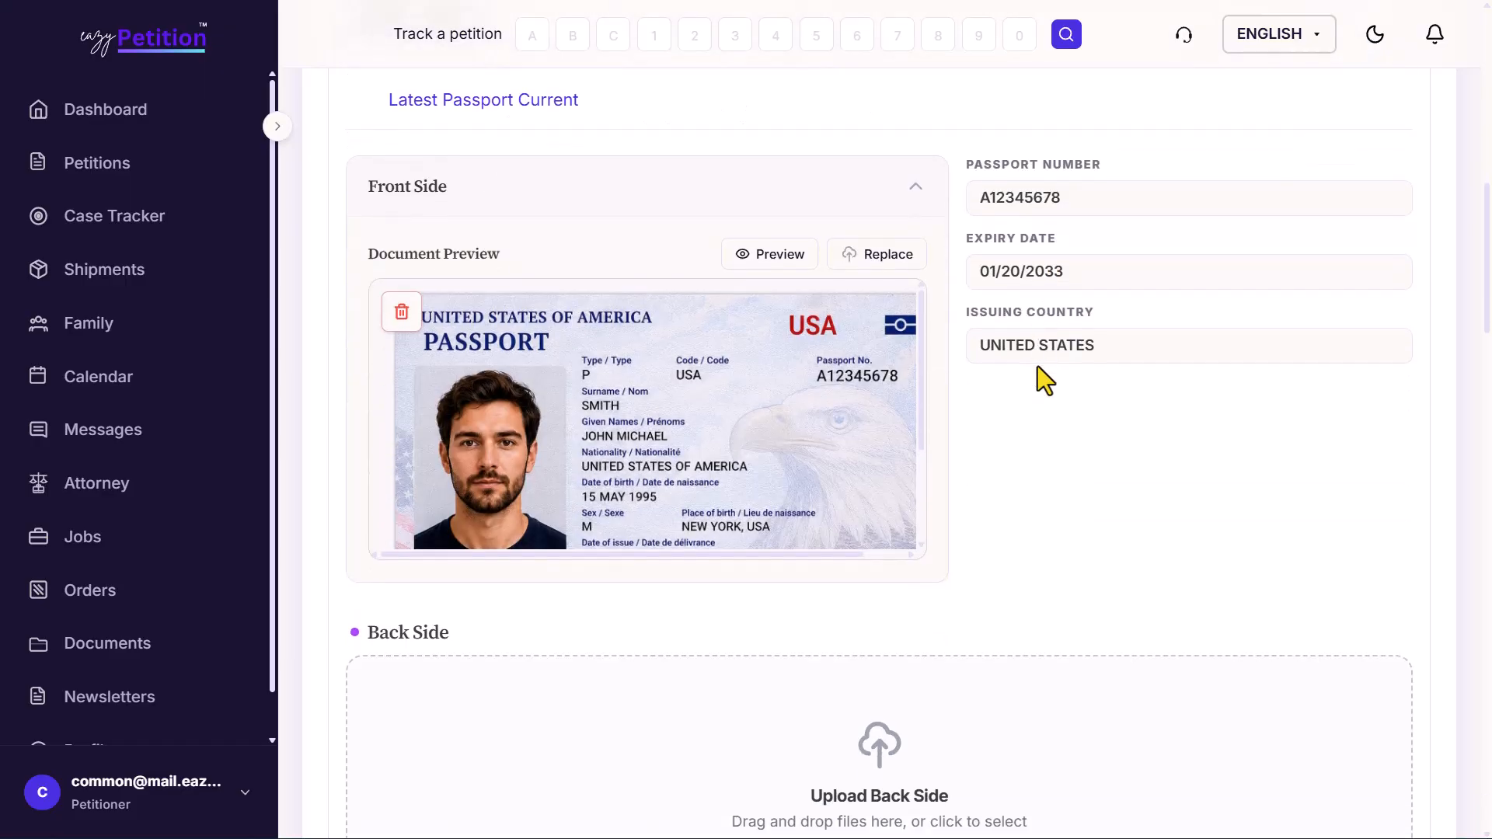
scroll(1038, 366, up, 2)
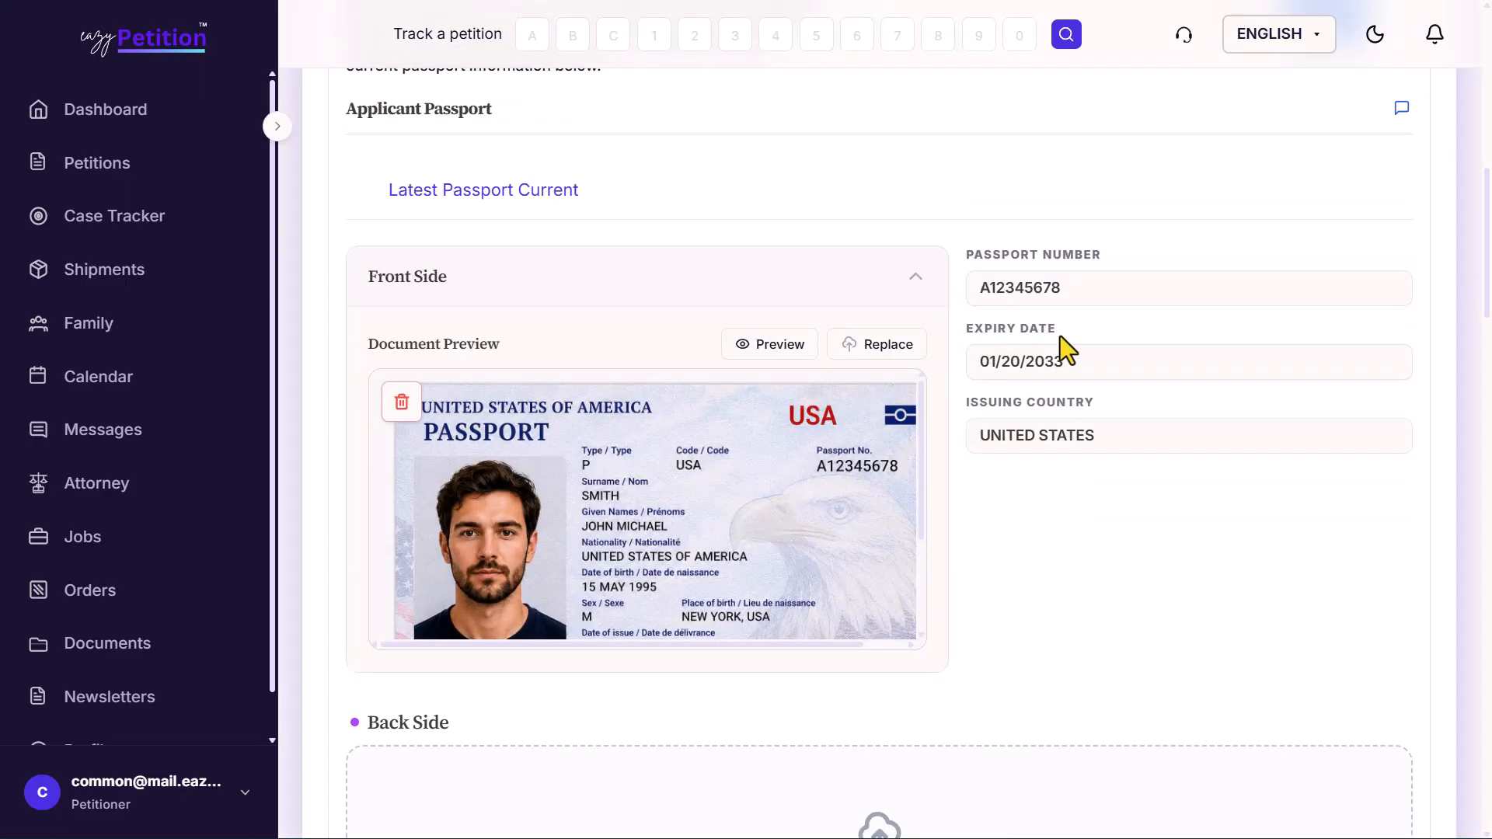
Step: Review the prefilled passport number, country of issuance and expiration date fields and the physical address abroad section of Part 4
scroll(975, 404, down, 10)
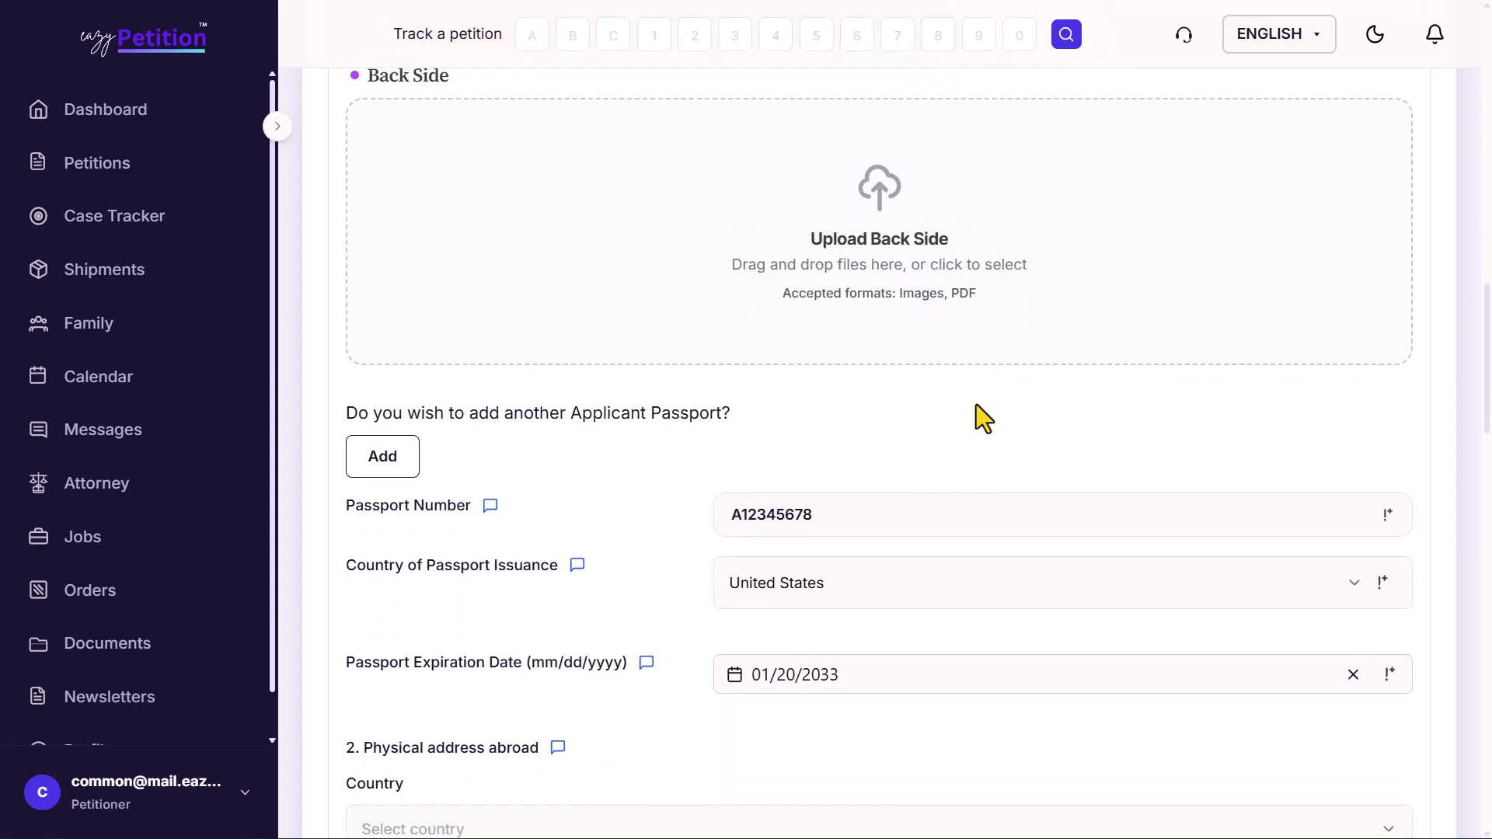
scroll(976, 404, down, 1)
scroll(745, 416, up, 1)
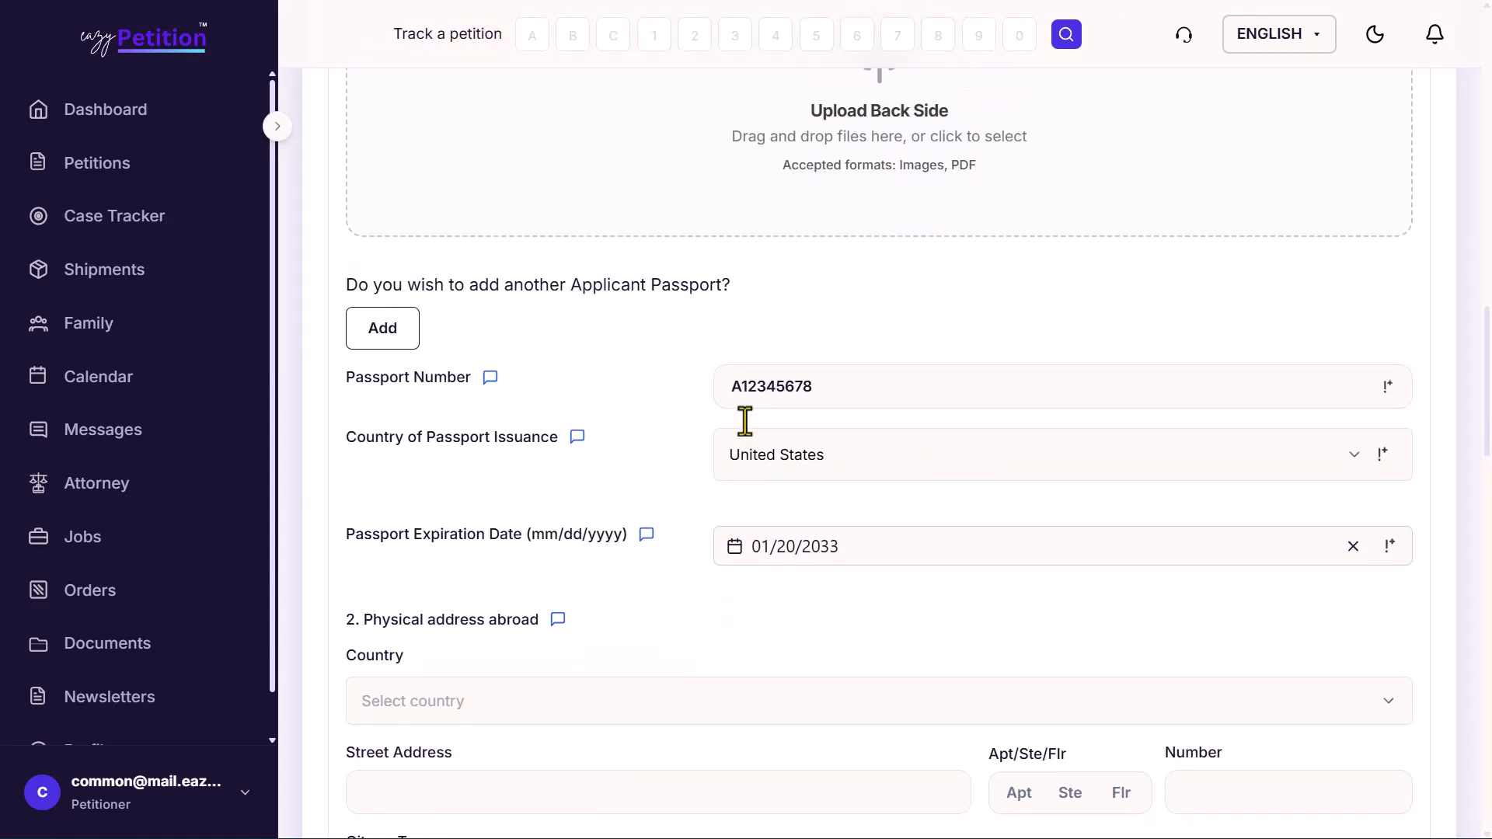
drag(400, 380, 507, 546)
click(506, 545)
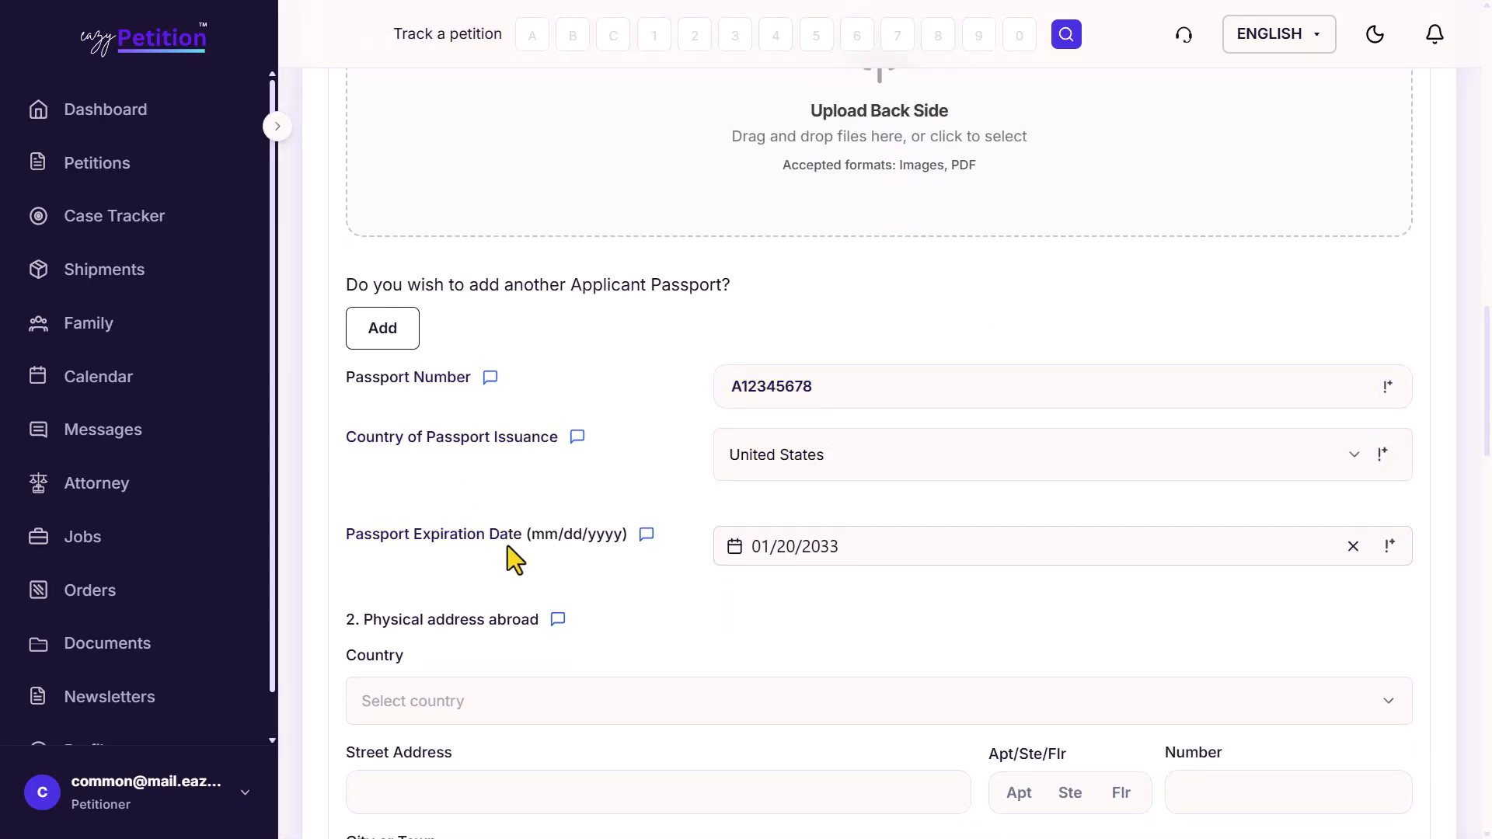
scroll(507, 545, down, 5)
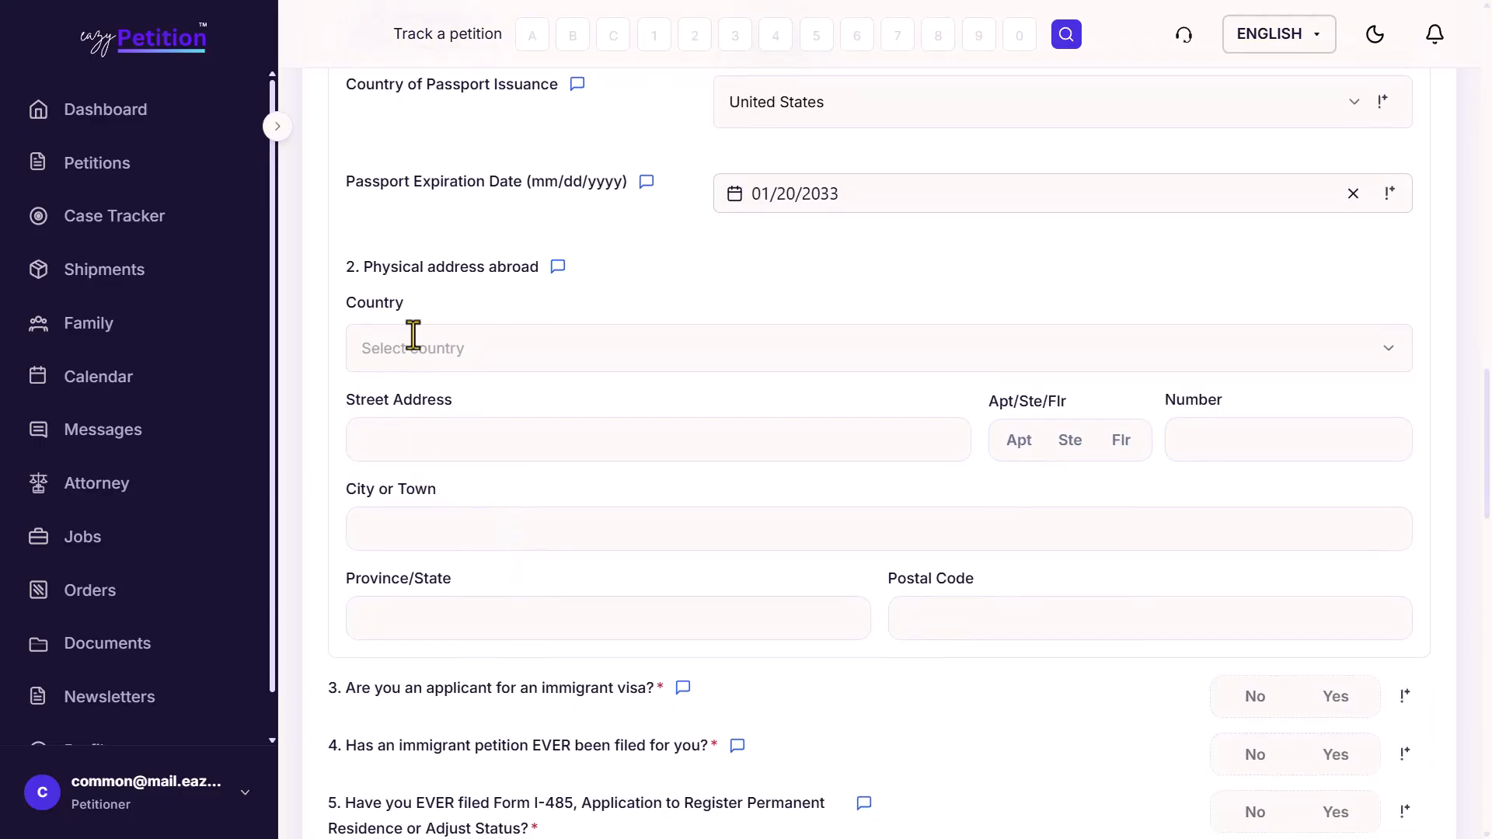
click(482, 264)
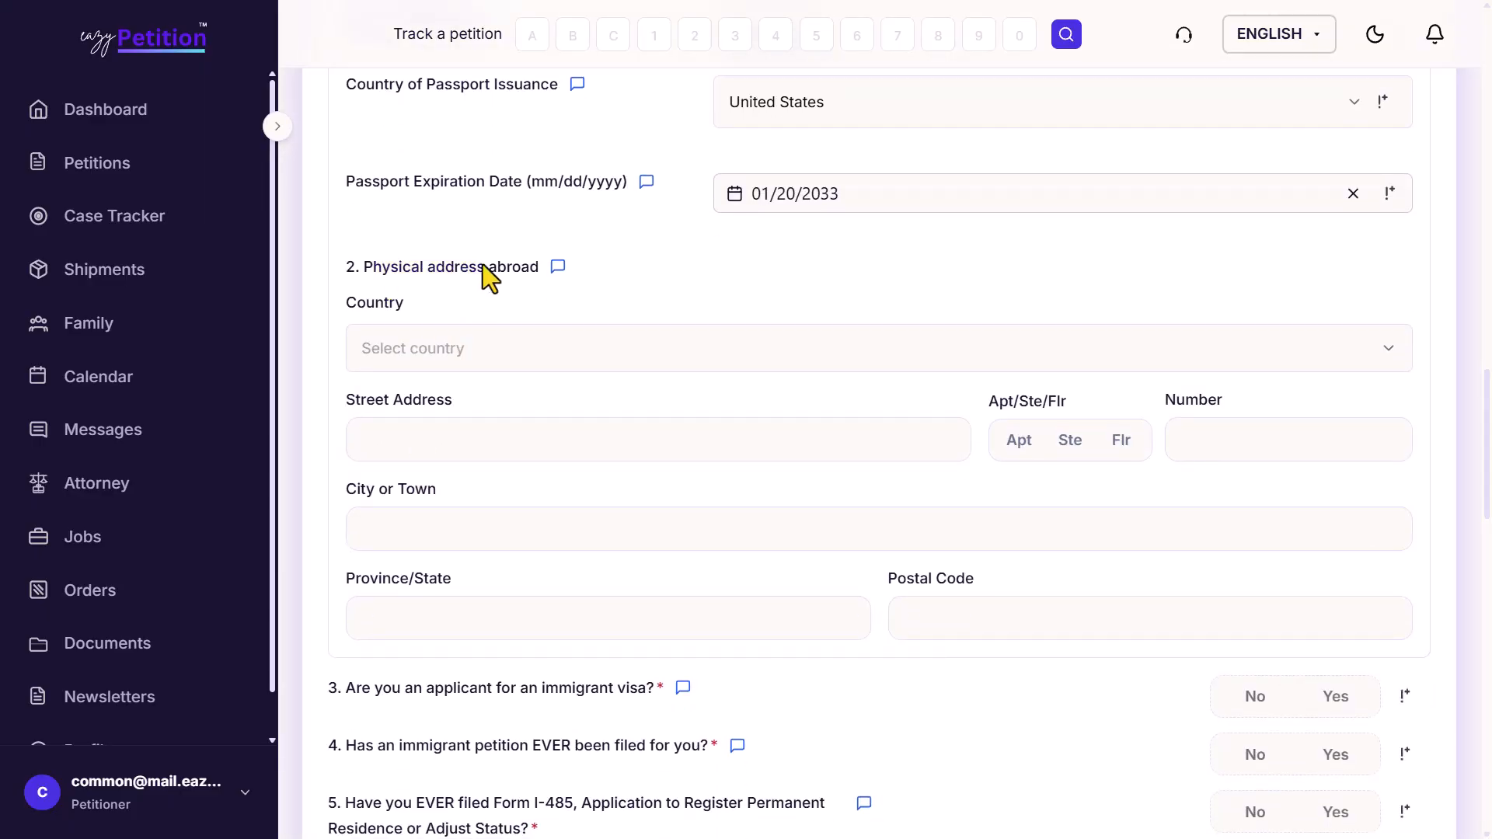
Step: Review Part 4 questions 3 to 6 on immigrant visa applications, immigrant petitions, Form I-485 filings and arrests or convictions
scroll(602, 460, down, 7)
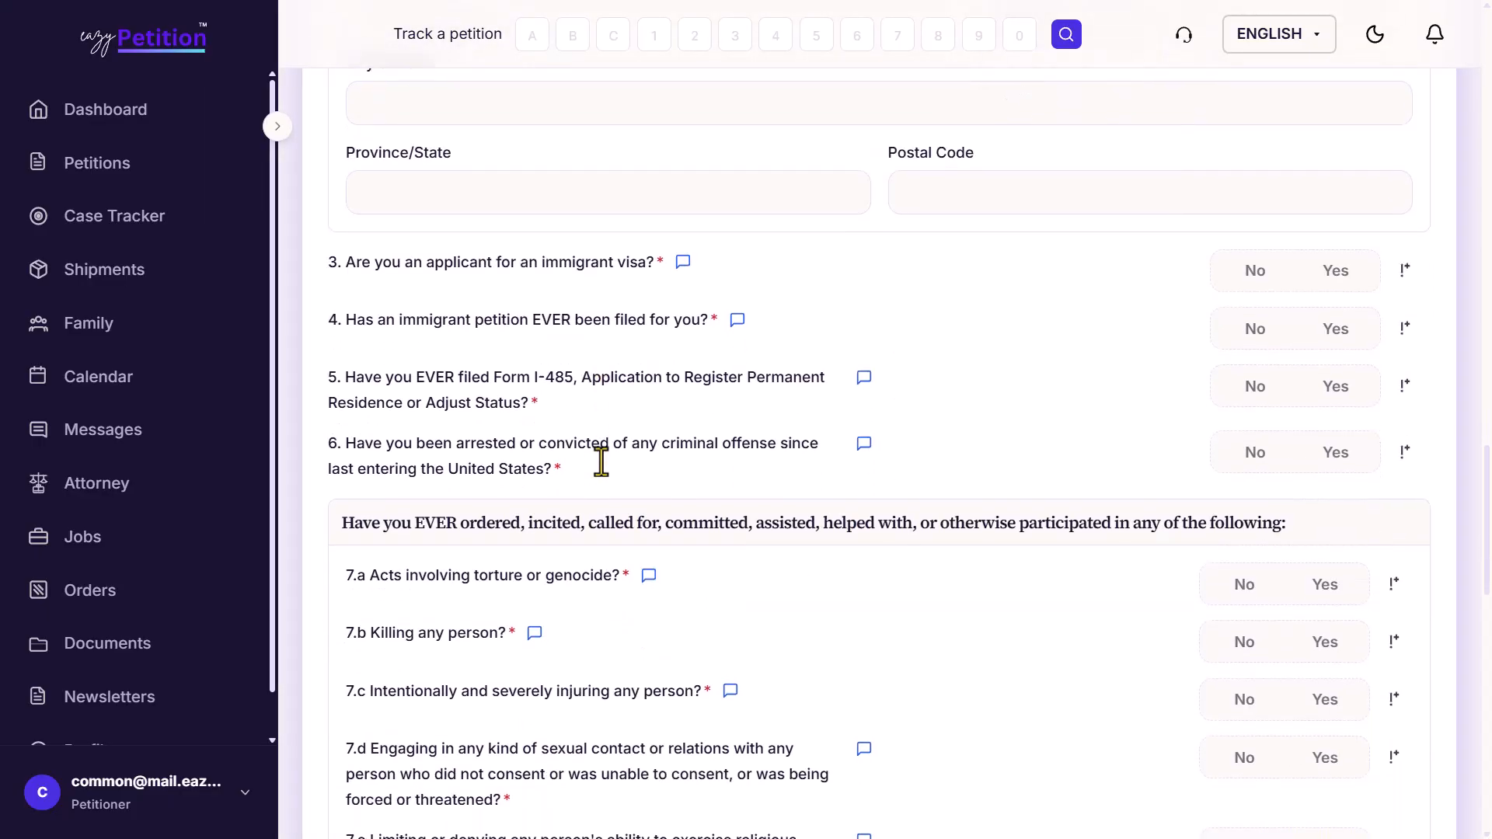
scroll(601, 461, down, 1)
scroll(602, 462, up, 1)
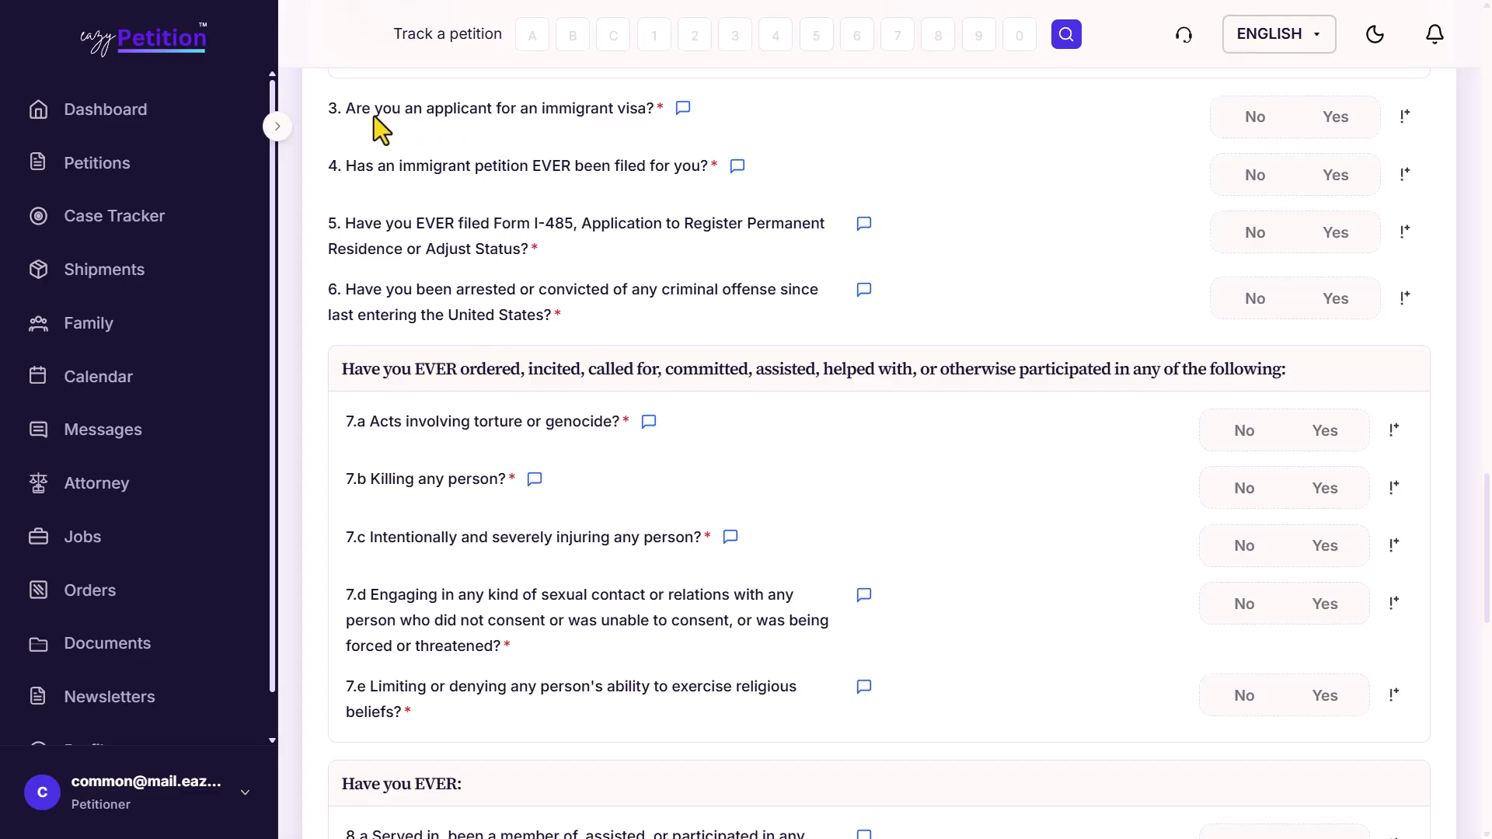
drag(375, 115, 548, 109)
click(606, 112)
drag(348, 161, 627, 162)
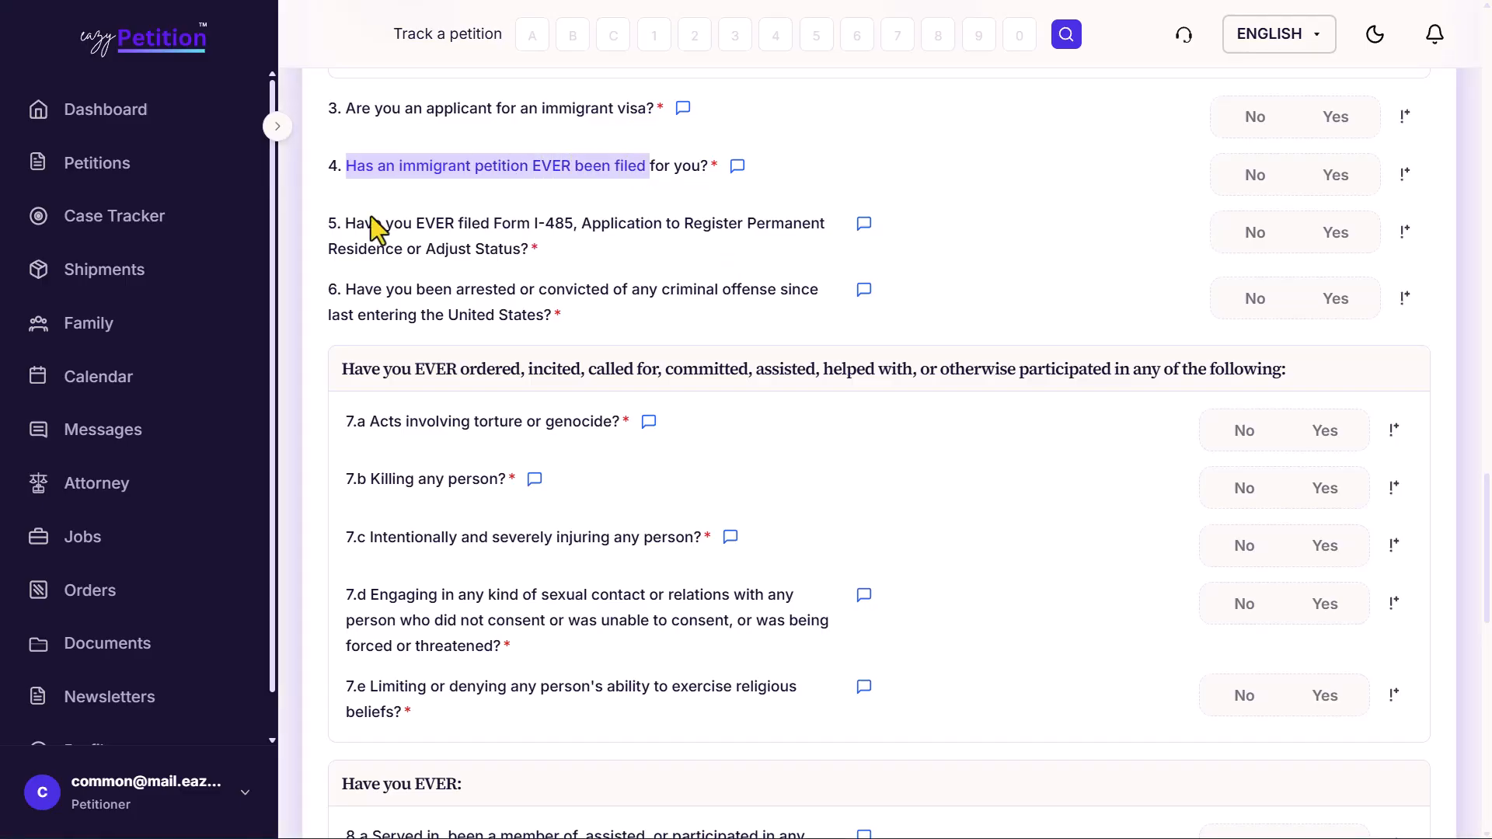
drag(370, 227, 536, 230)
click(536, 230)
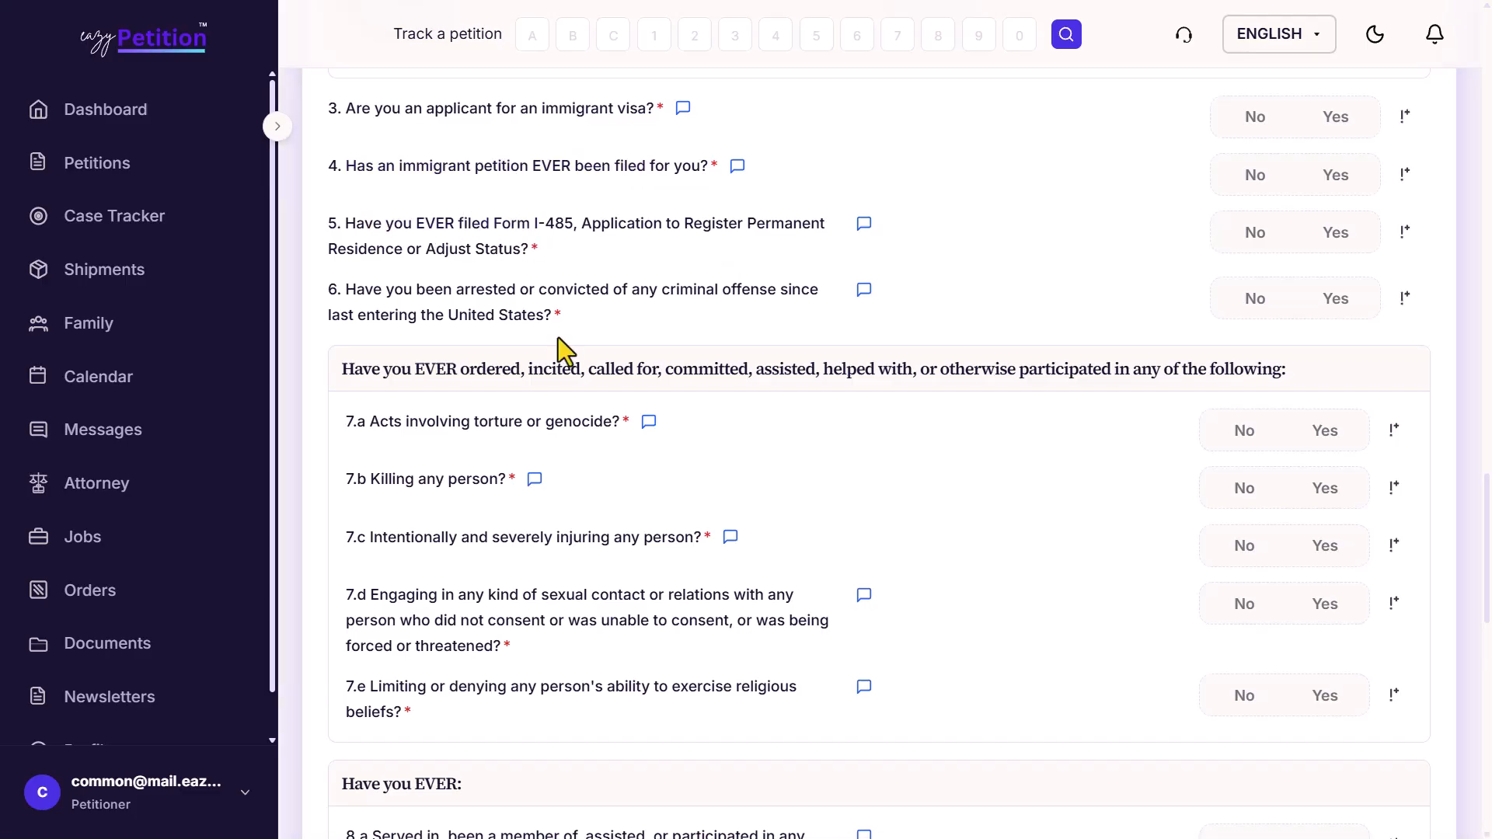
Step: Examine Part 4 questions 7 to 15, covering violent acts, armed groups, weapons, status violations, employment and J-1 exchange visitor status
scroll(616, 391, down, 2)
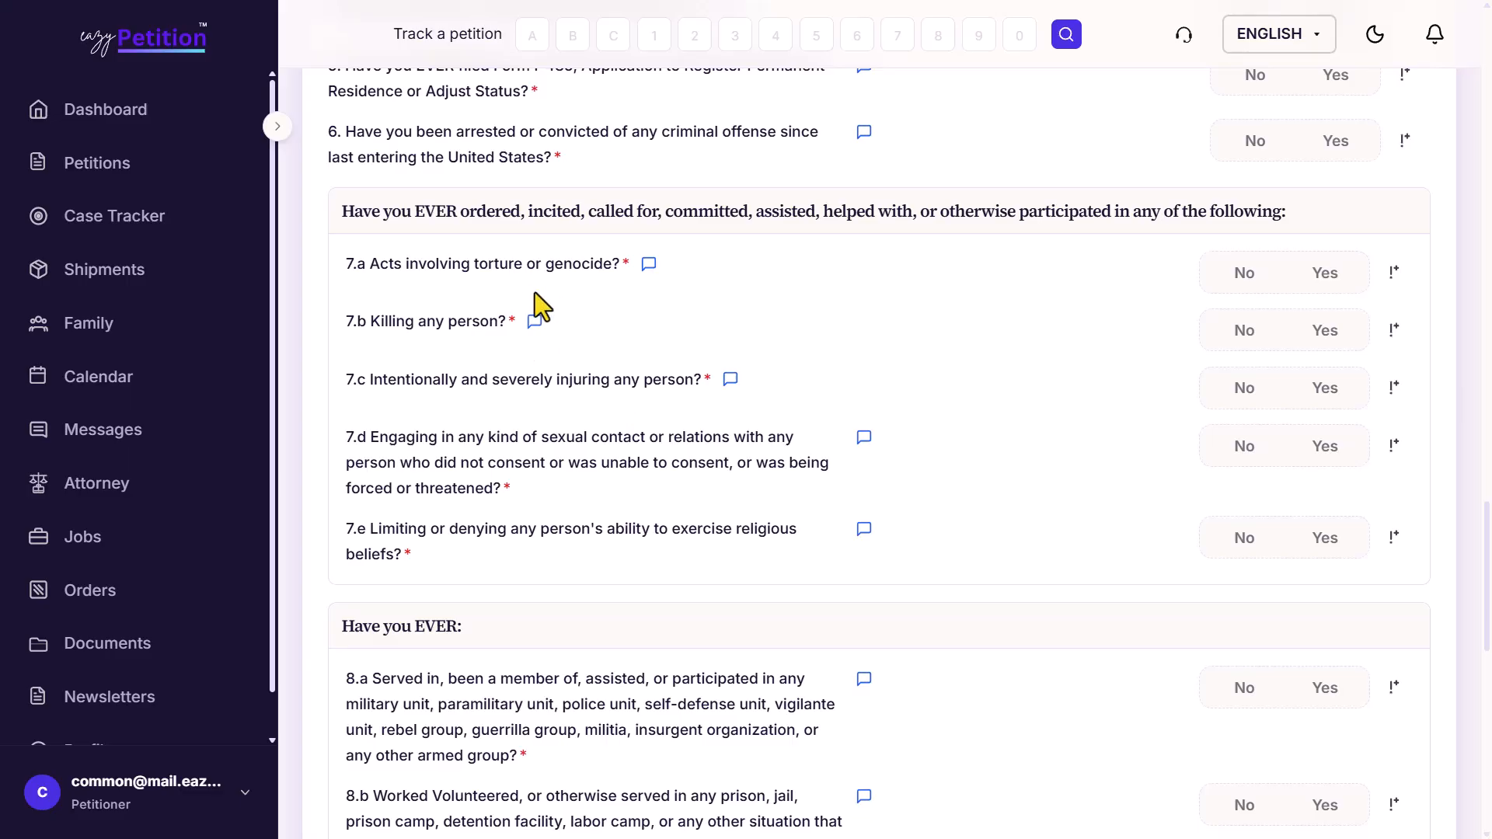
scroll(926, 479, down, 6)
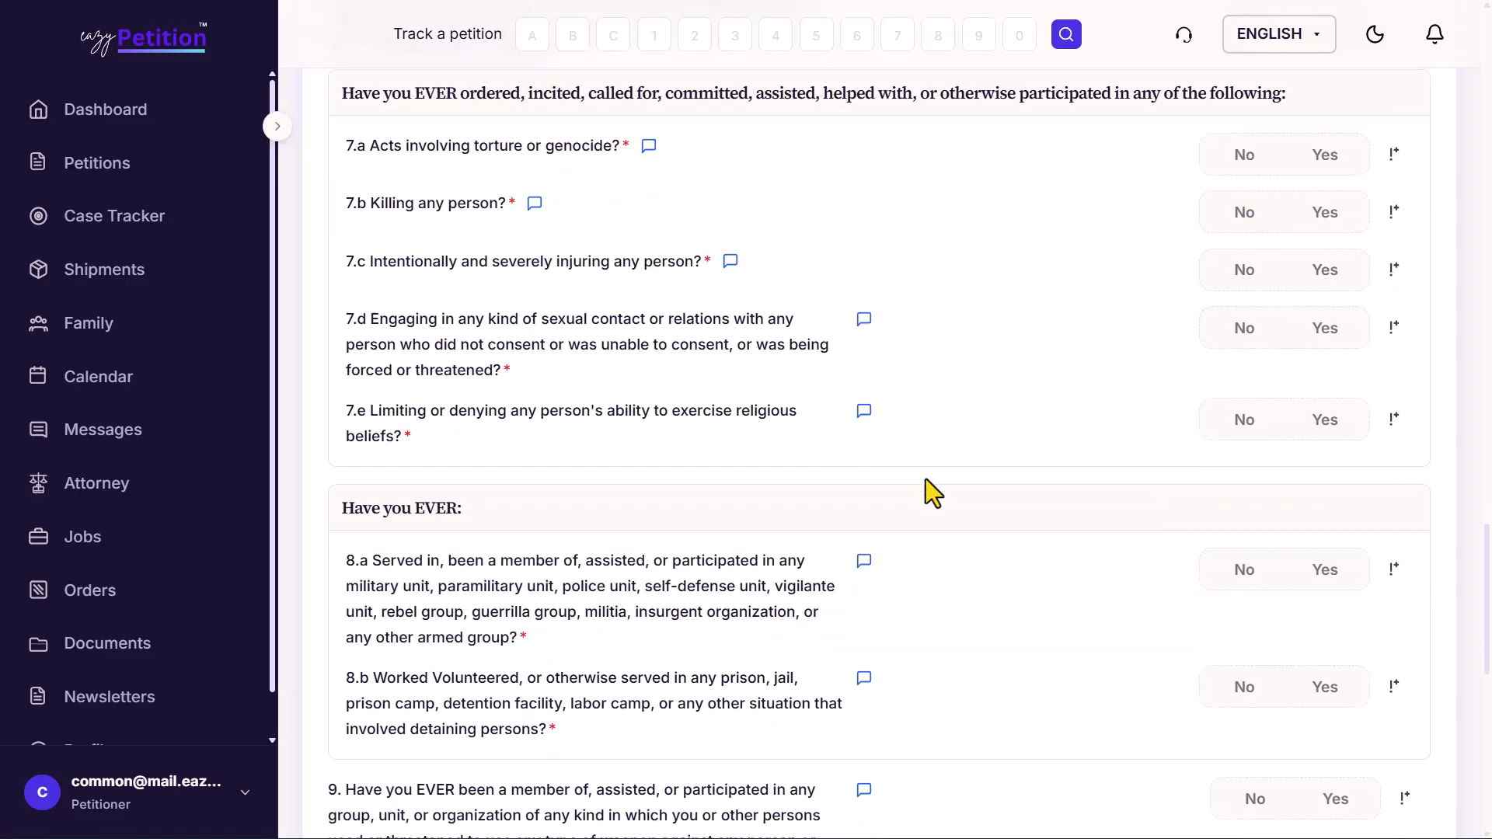
scroll(925, 480, down, 2)
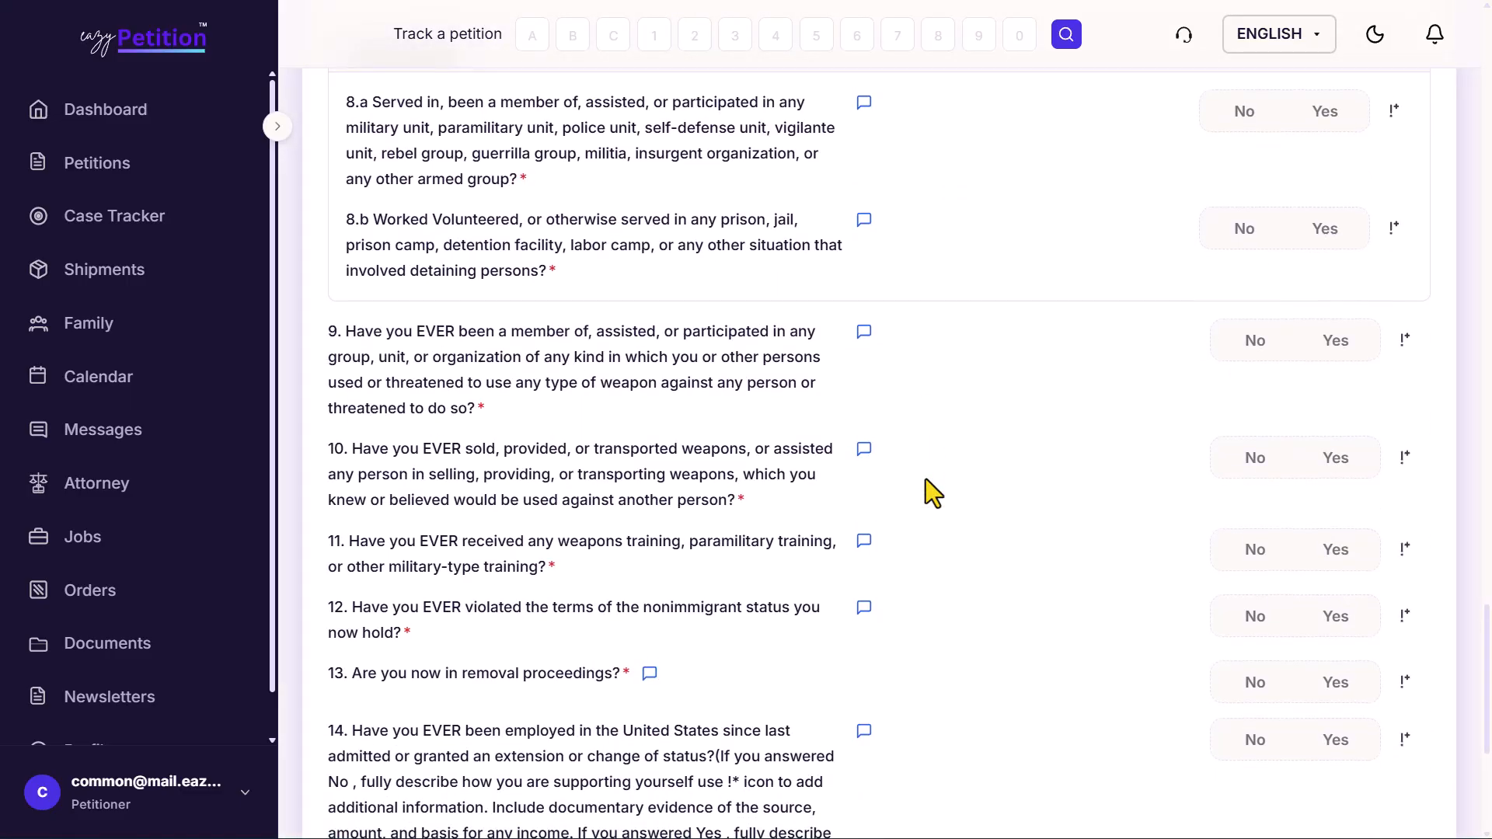
scroll(925, 480, down, 6)
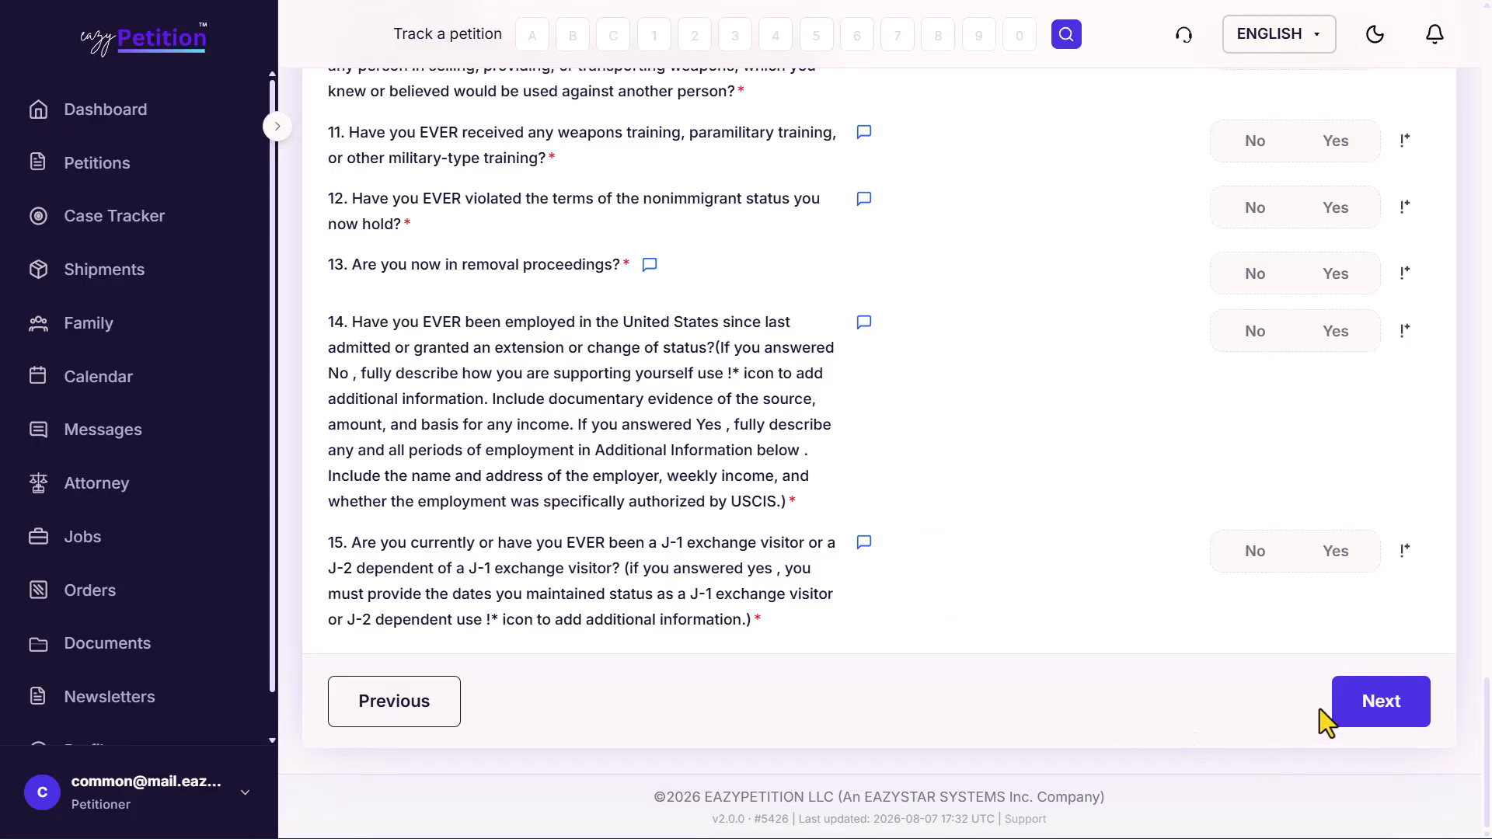
Step: Continue to Part 5, Applicant's Contact Information, and review the telephone, email and date of signature fields
click(1343, 704)
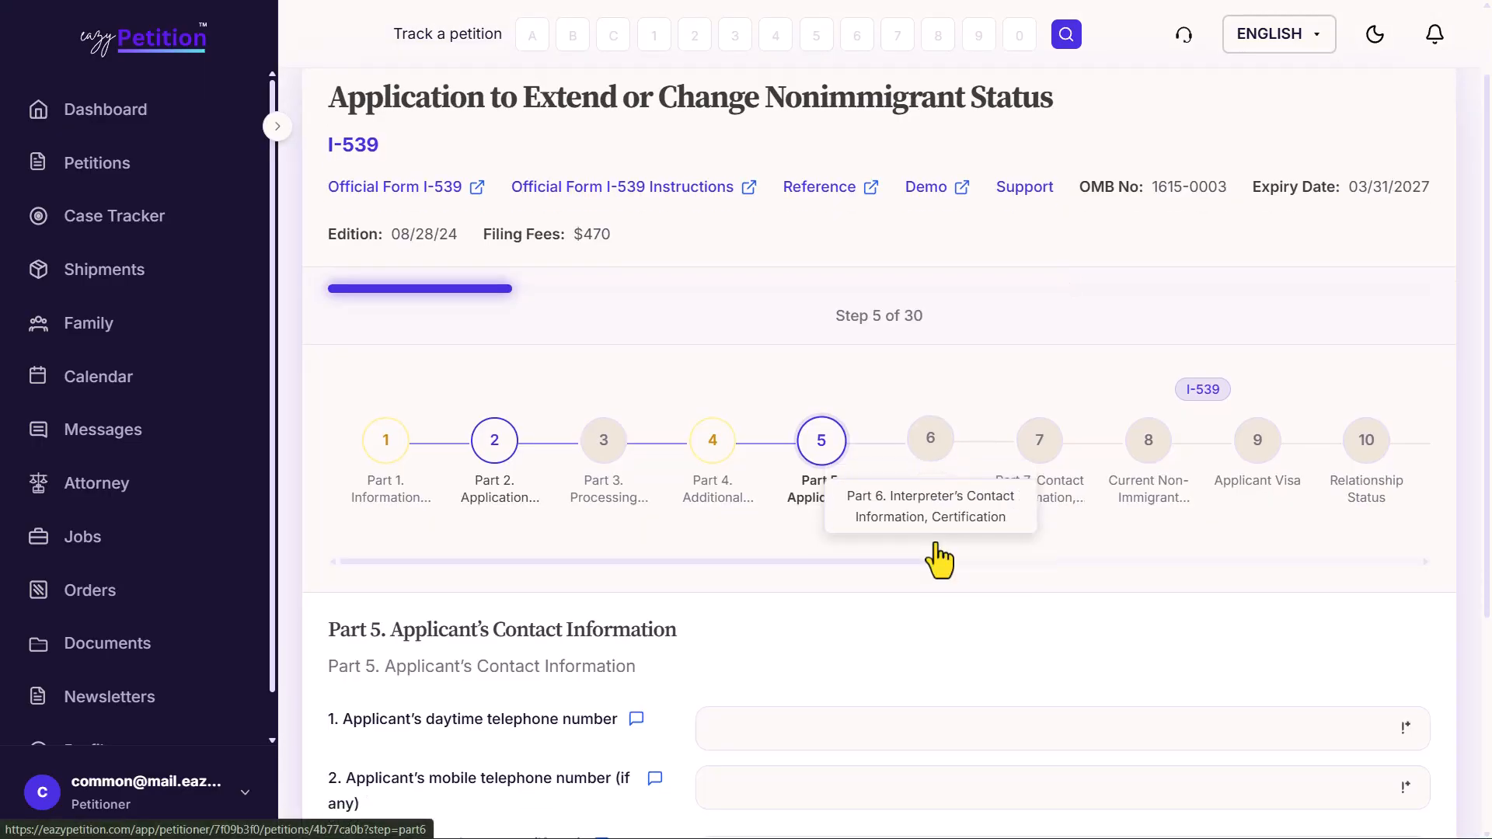
scroll(940, 560, down, 5)
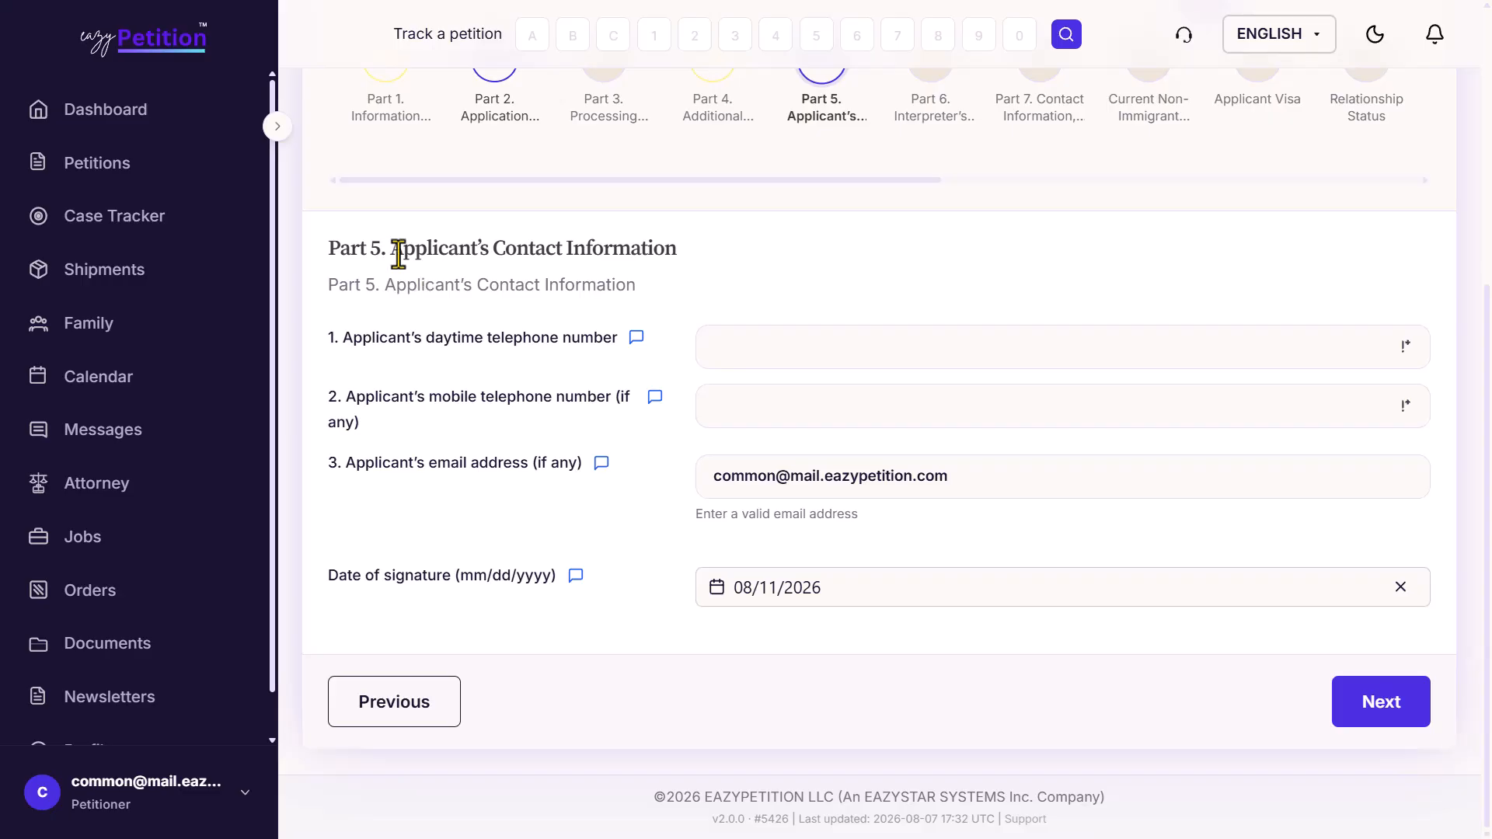
drag(397, 253, 563, 247)
click(563, 247)
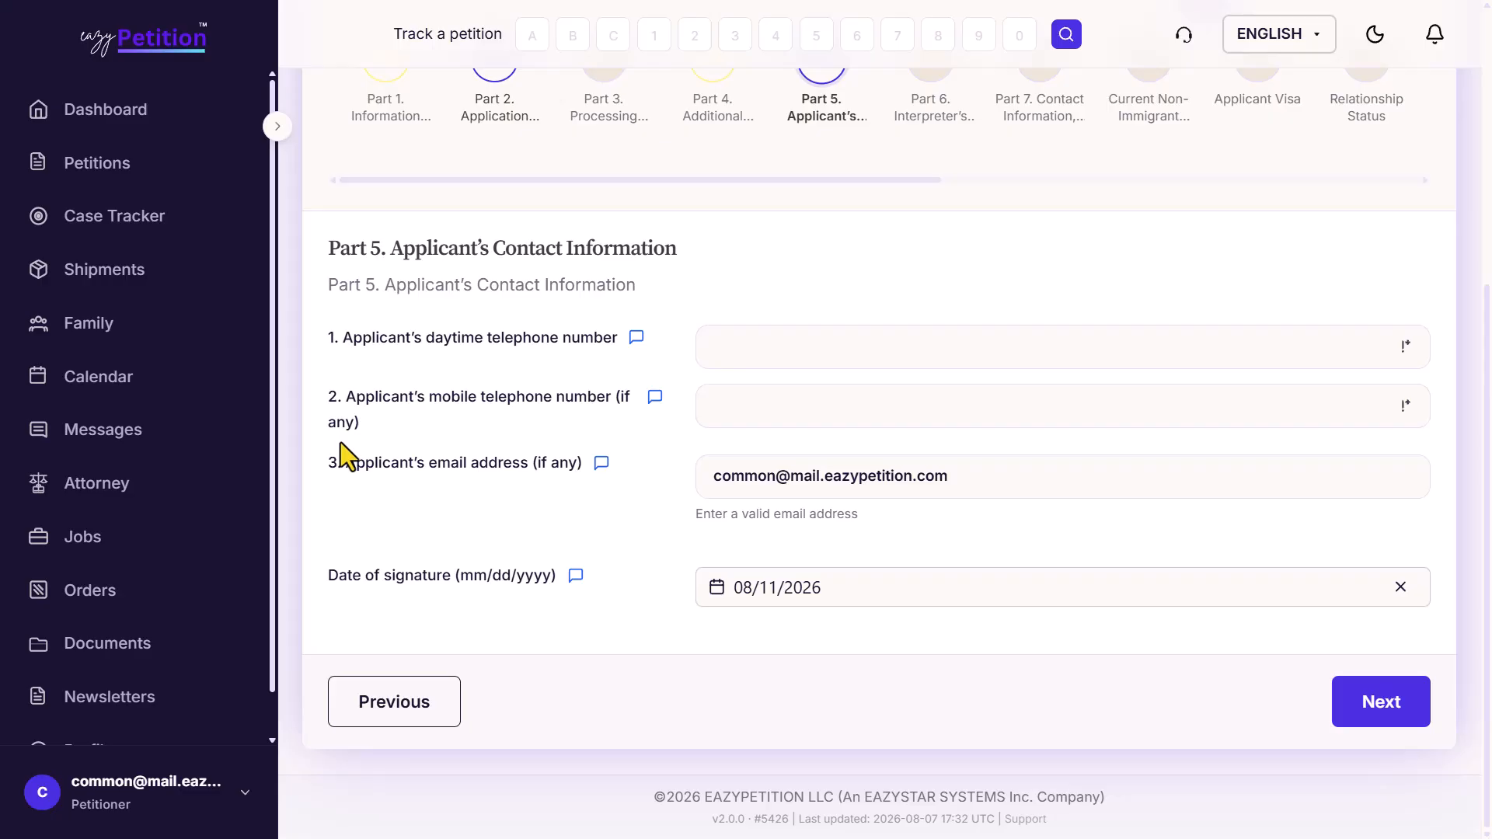
drag(341, 445, 524, 464)
click(524, 464)
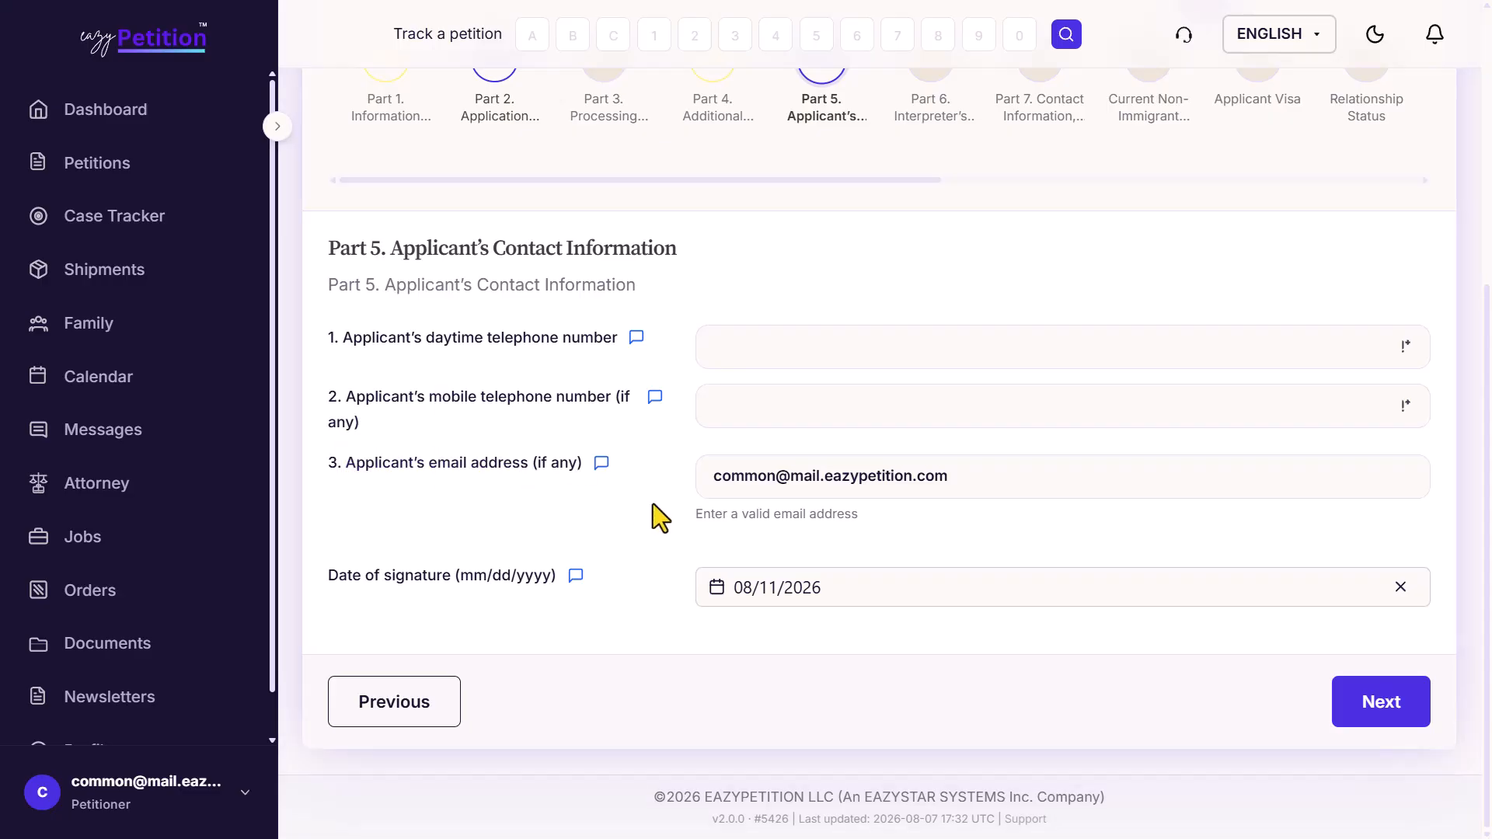
scroll(901, 558, up, 1)
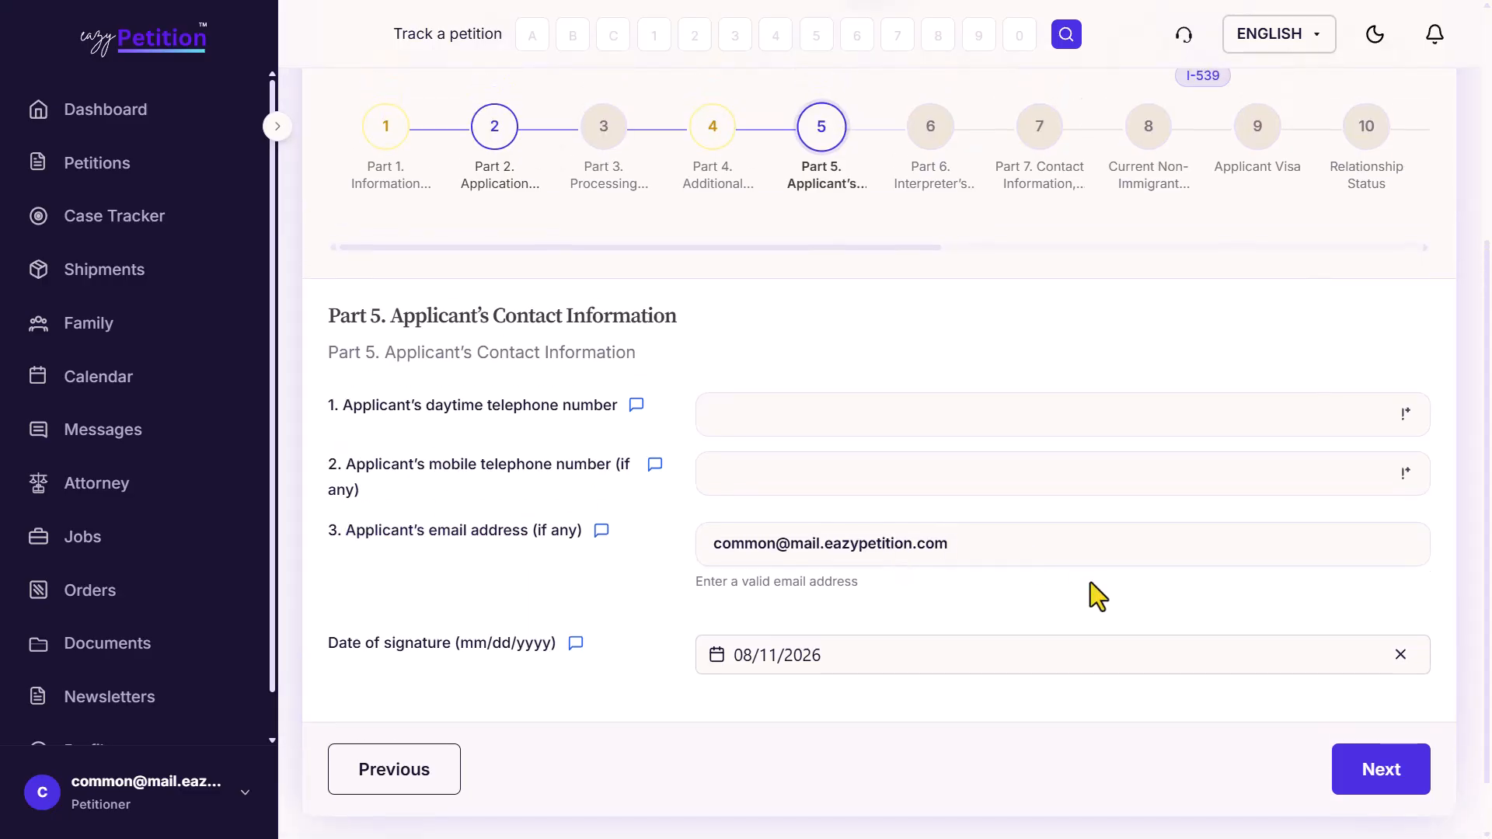
scroll(1097, 596, down, 1)
Step: Continue to Part 6, answer Yes to using an interpreter, and review the interpreter's contact and certification fields
click(1359, 700)
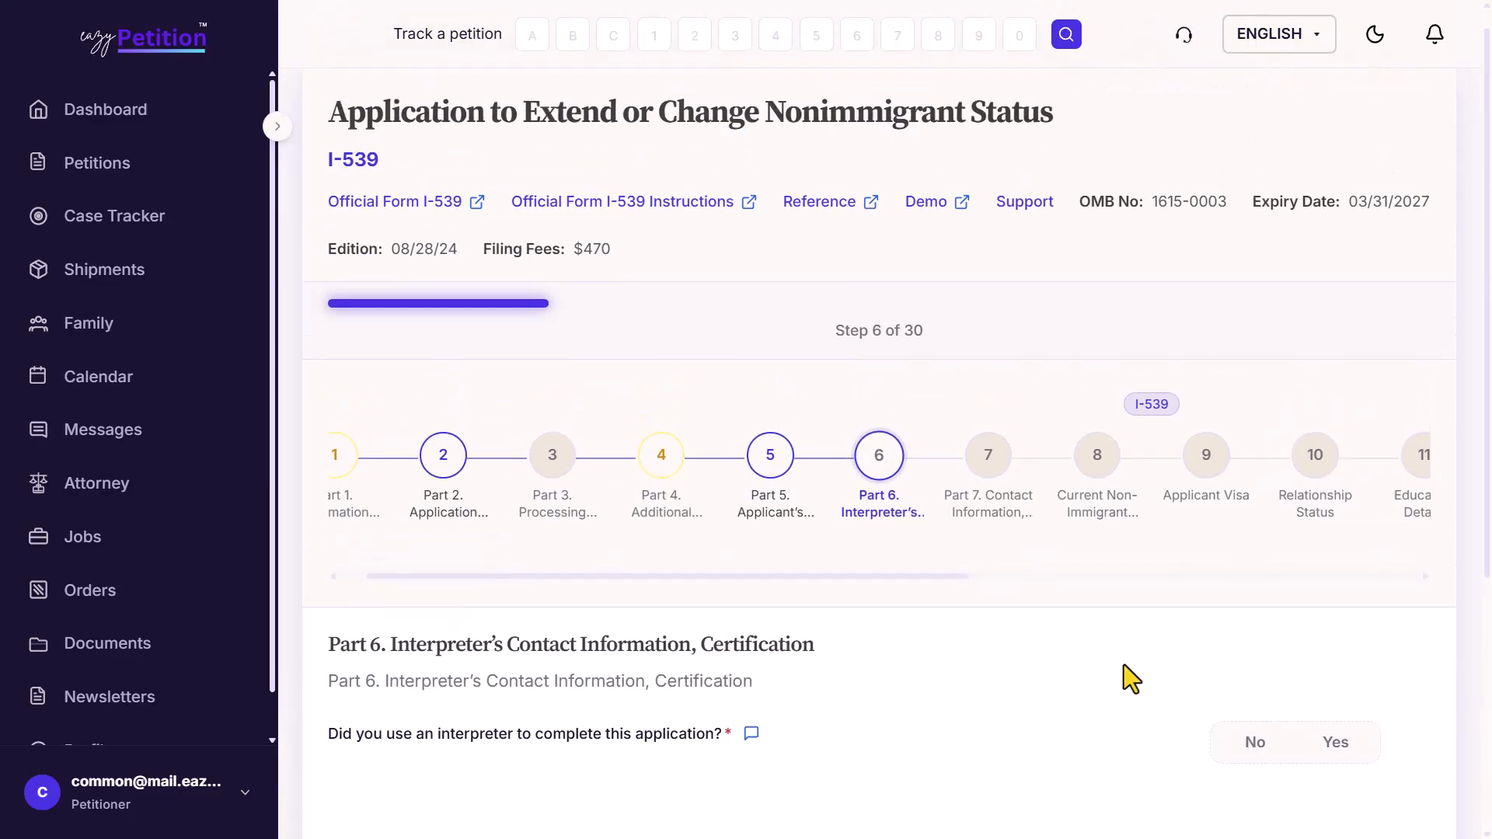
scroll(1123, 676, down, 2)
drag(367, 475, 636, 456)
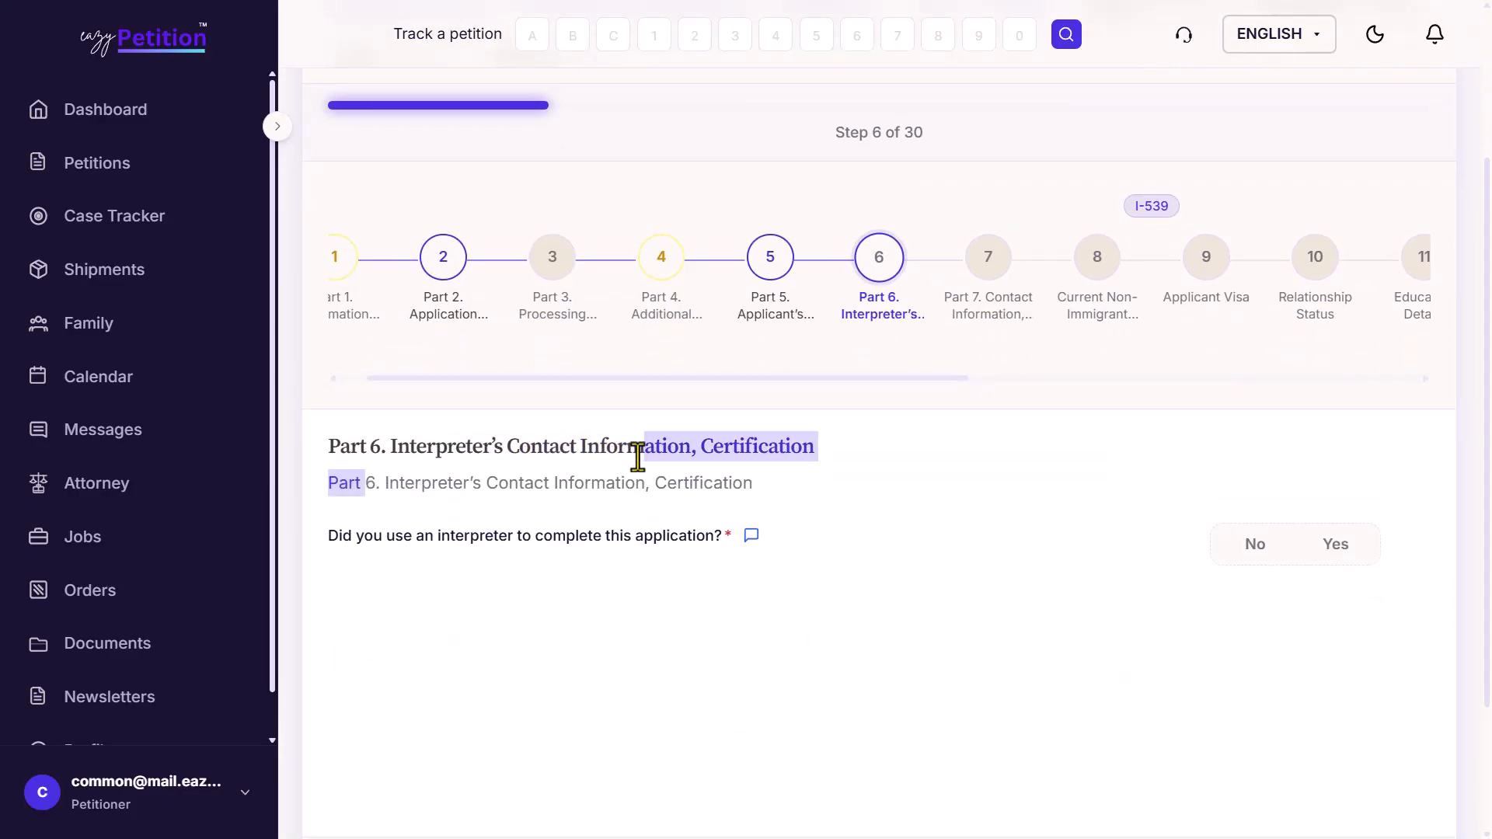
click(637, 456)
scroll(665, 548, down, 3)
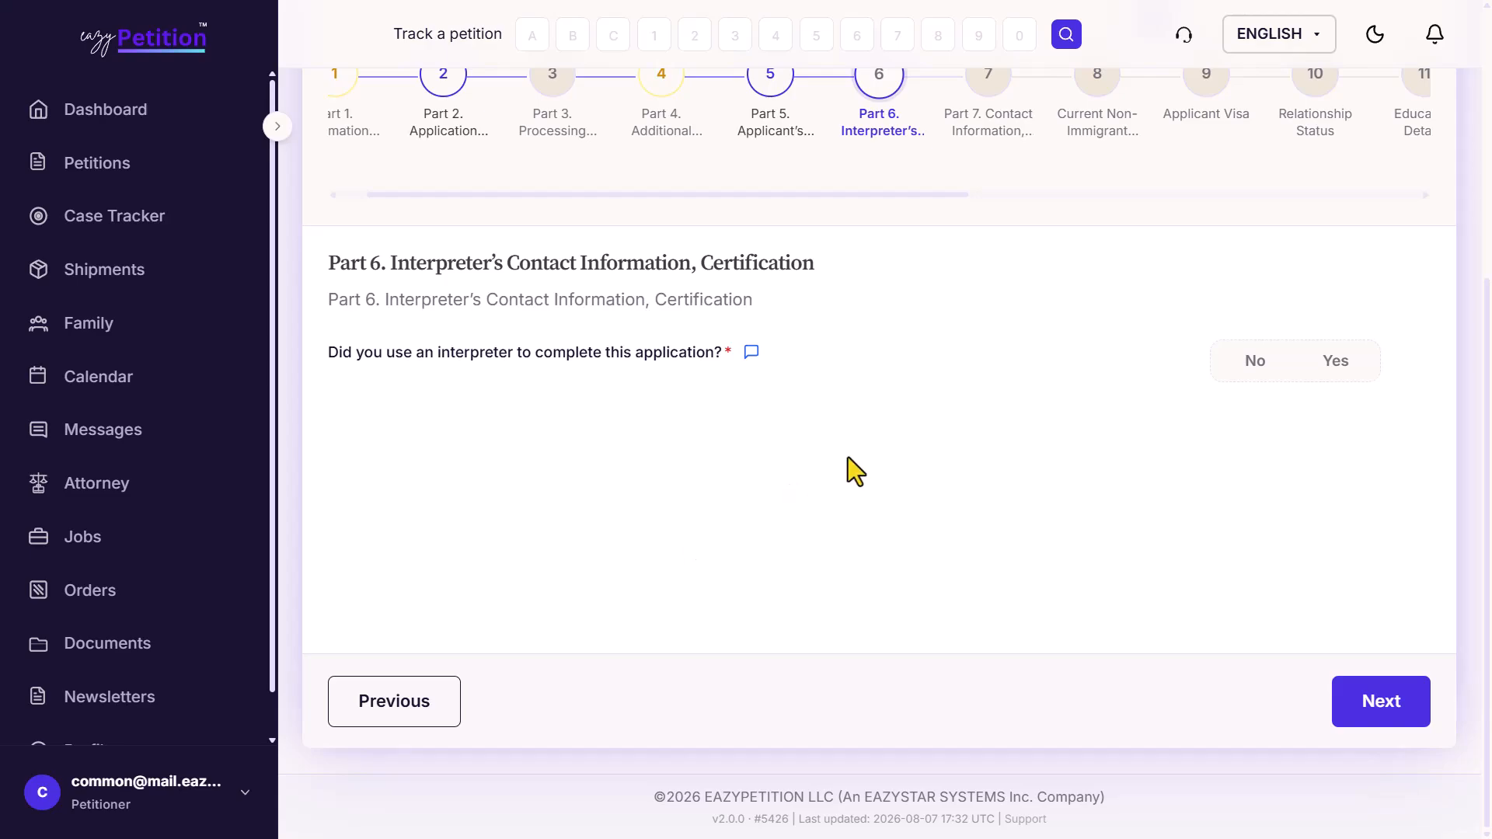
click(1338, 363)
scroll(1026, 459, down, 3)
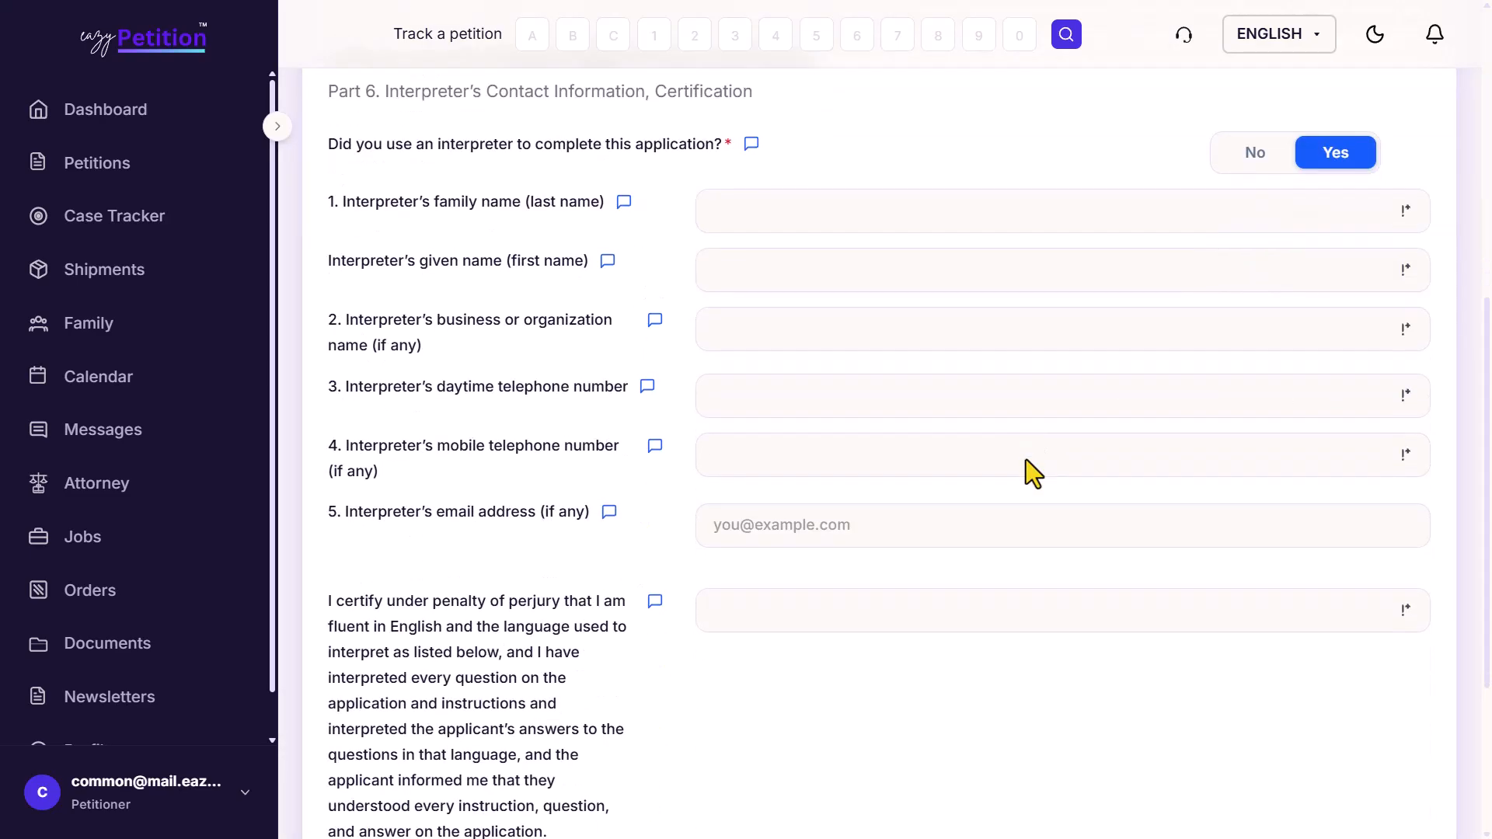
scroll(873, 491, down, 4)
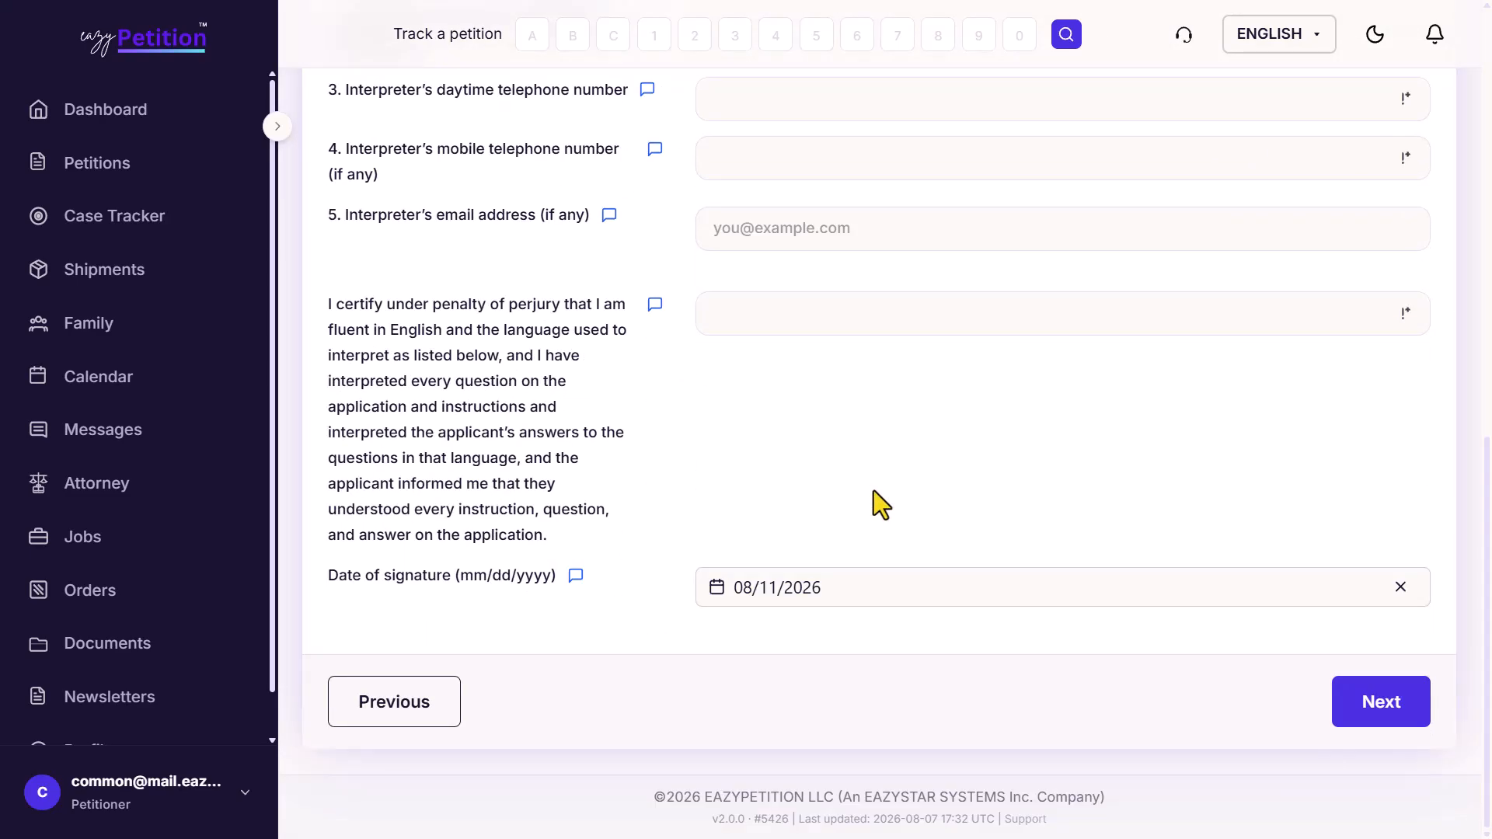
Step: Continue to Part 7, answer Yes to using a preparer, and review the preparer's contact and signature date fields
click(1341, 687)
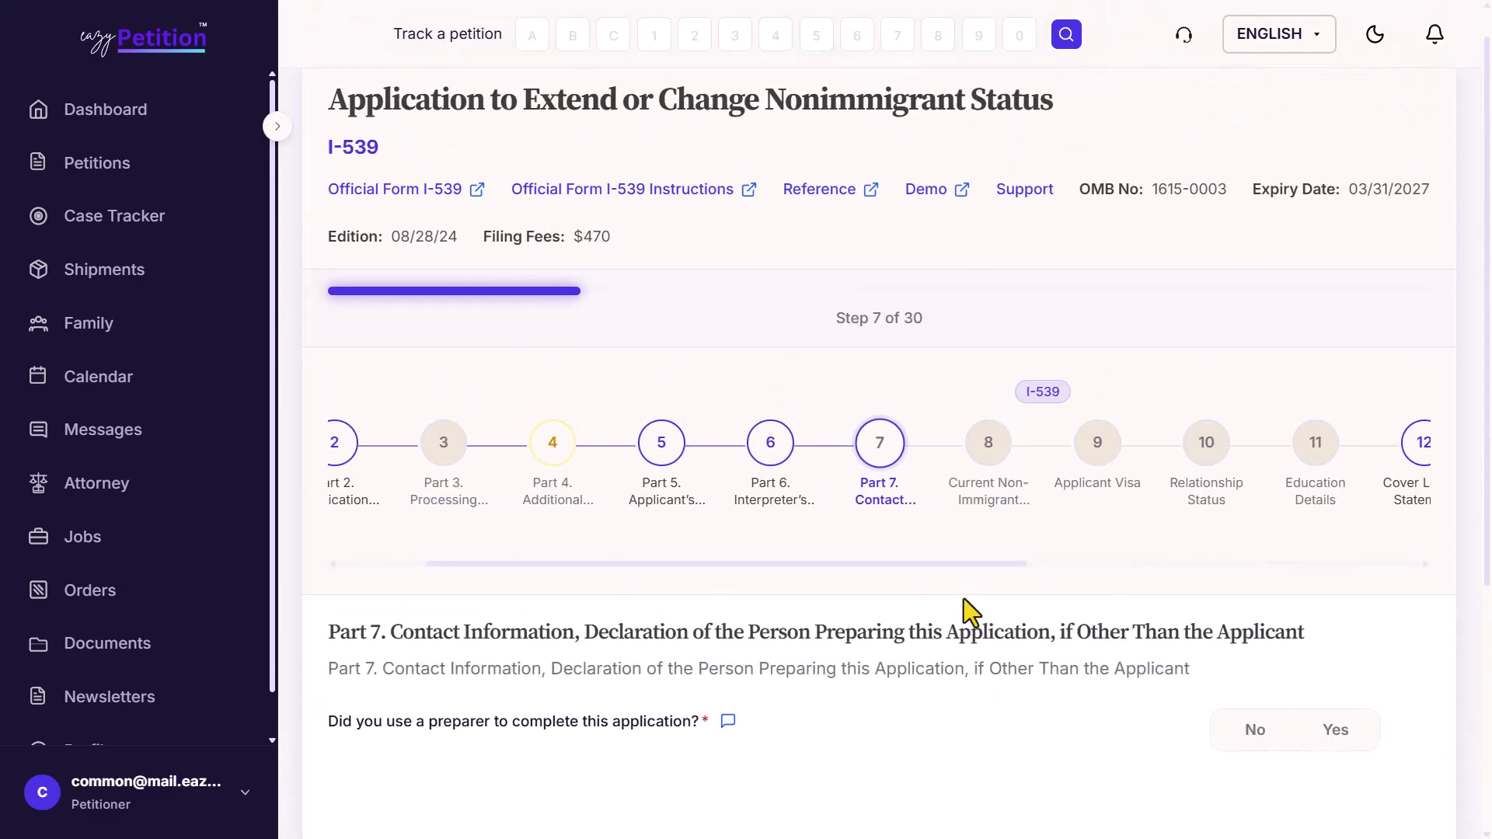
scroll(963, 599, down, 5)
scroll(442, 340, up, 2)
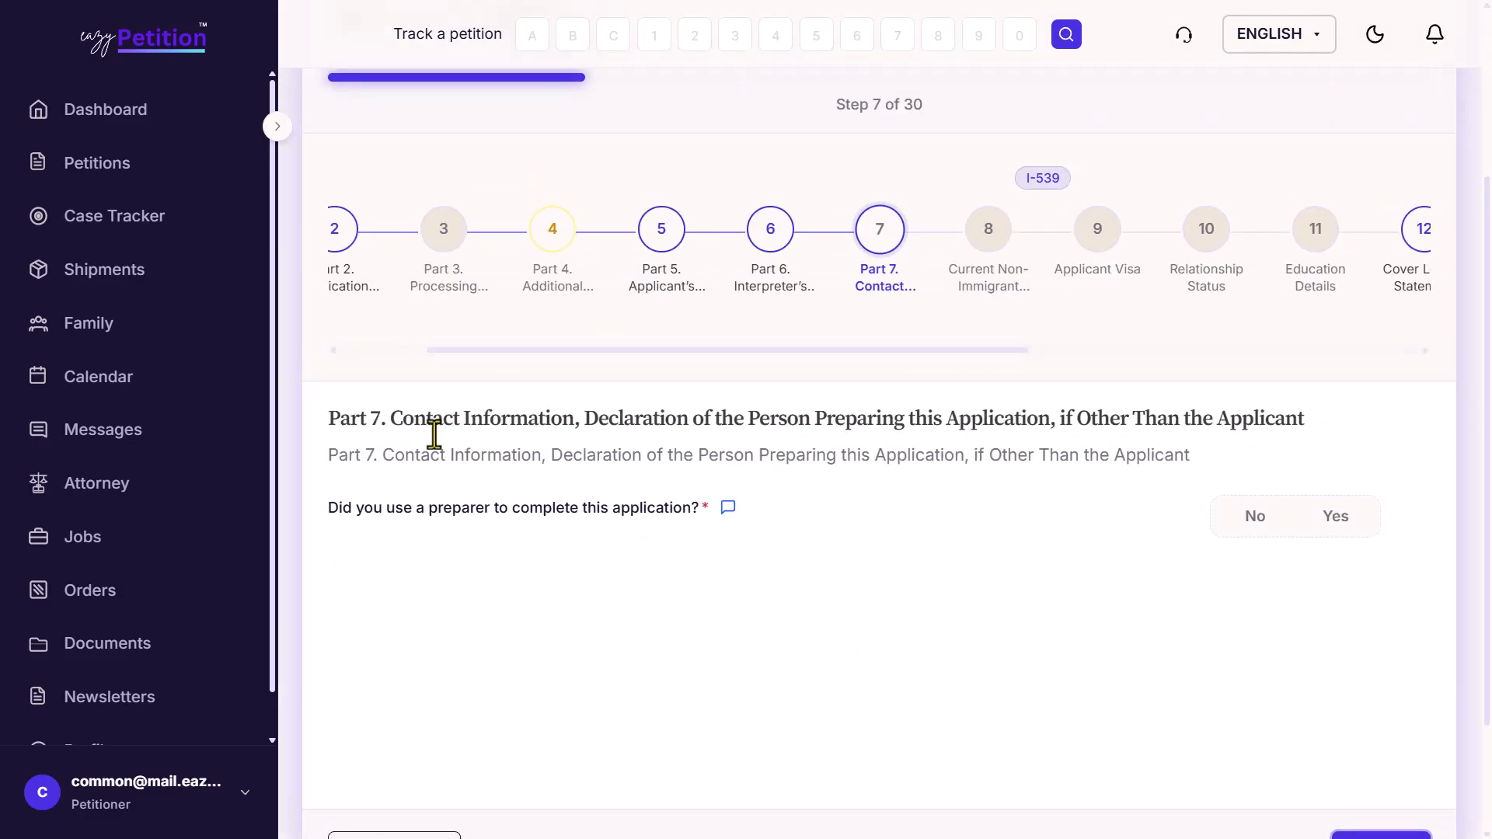
click(1333, 518)
scroll(1049, 528, down, 5)
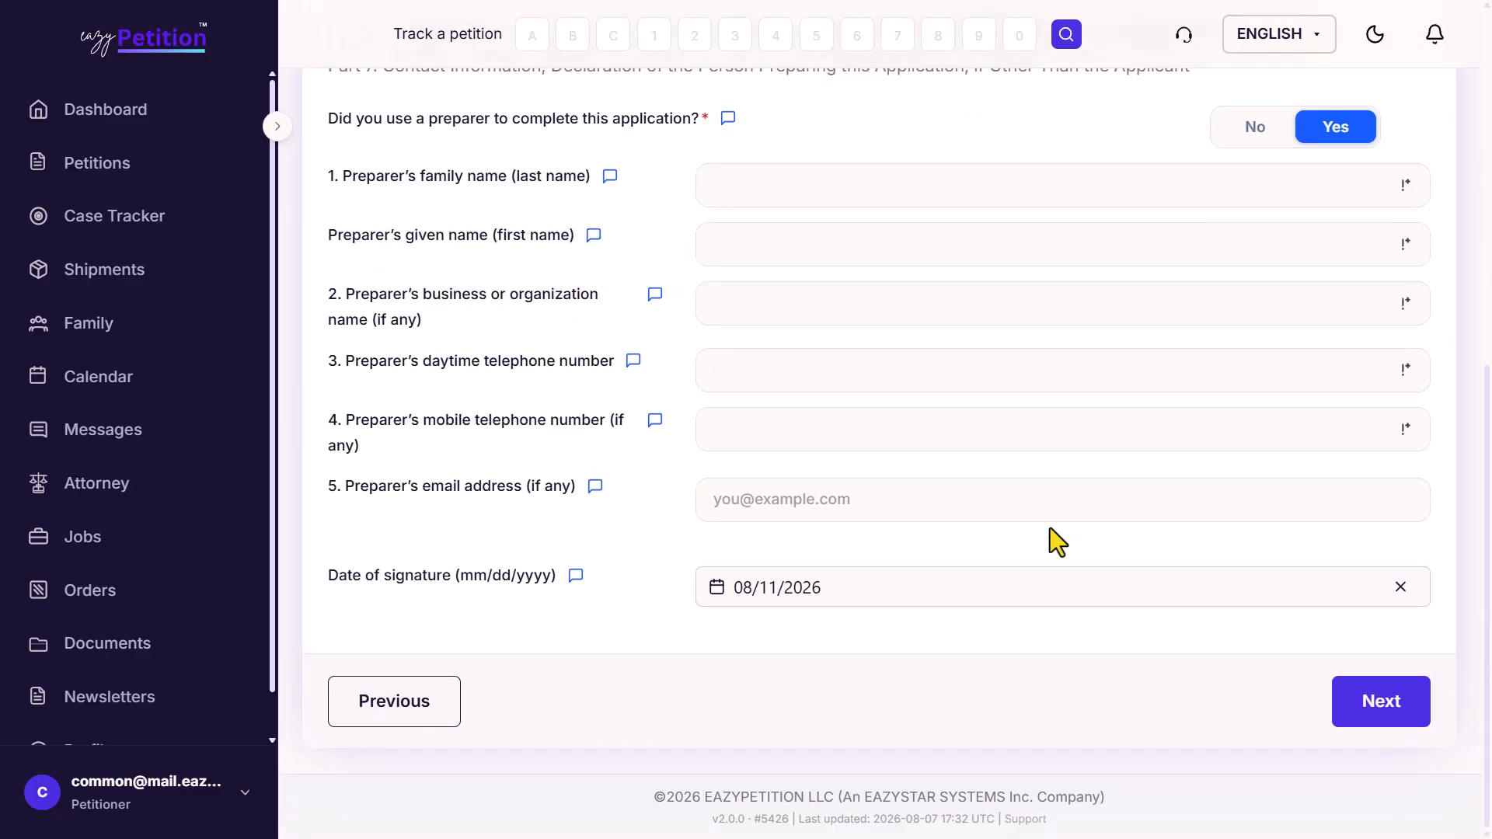
scroll(1050, 528, up, 10)
Step: Review the upload instructions for Current Non-Immigrant Supporting Documents and continue to the Applicant Visa section
click(1082, 490)
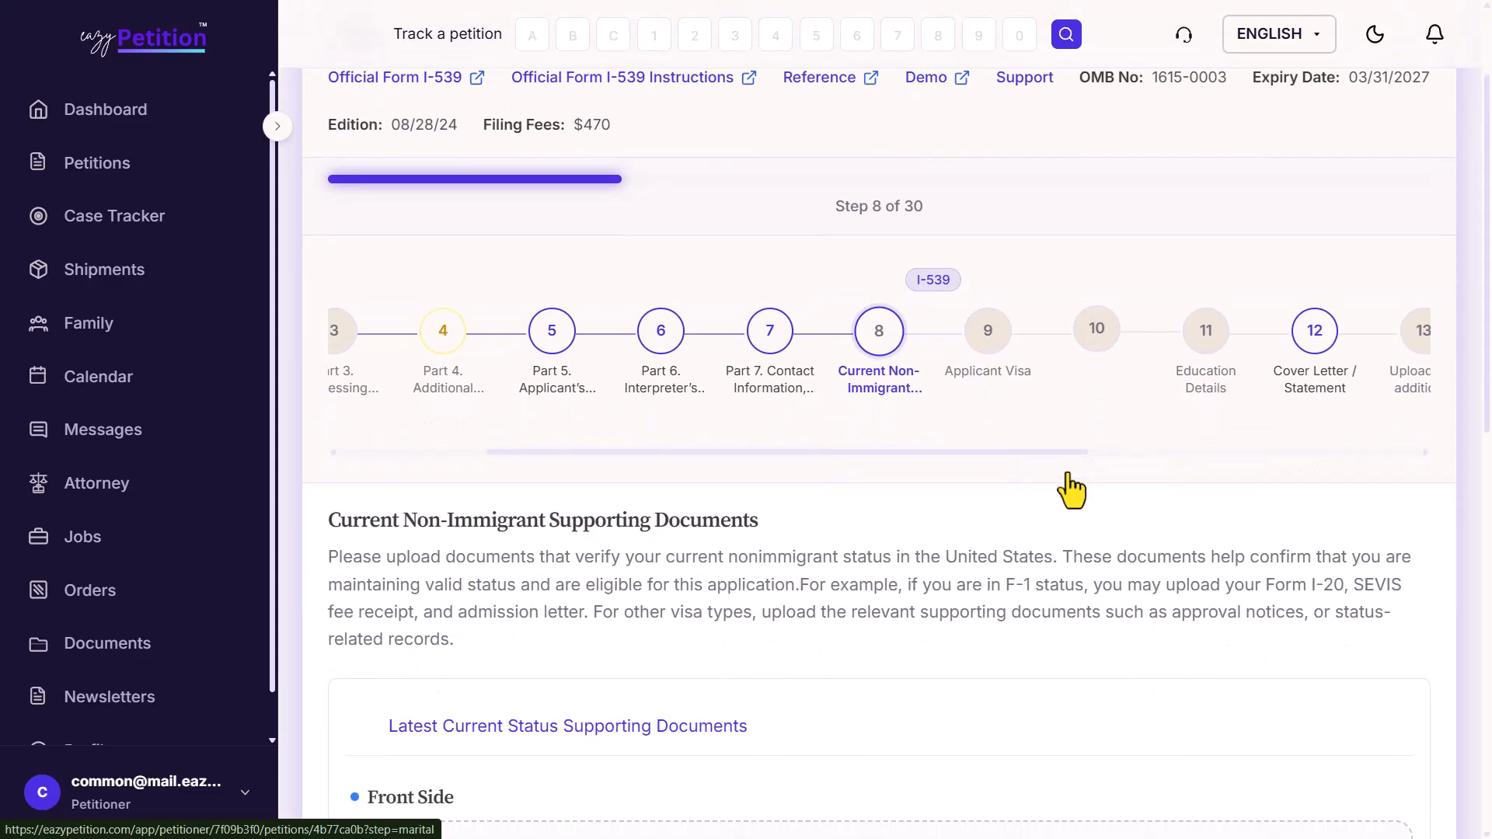
scroll(1073, 489, down, 2)
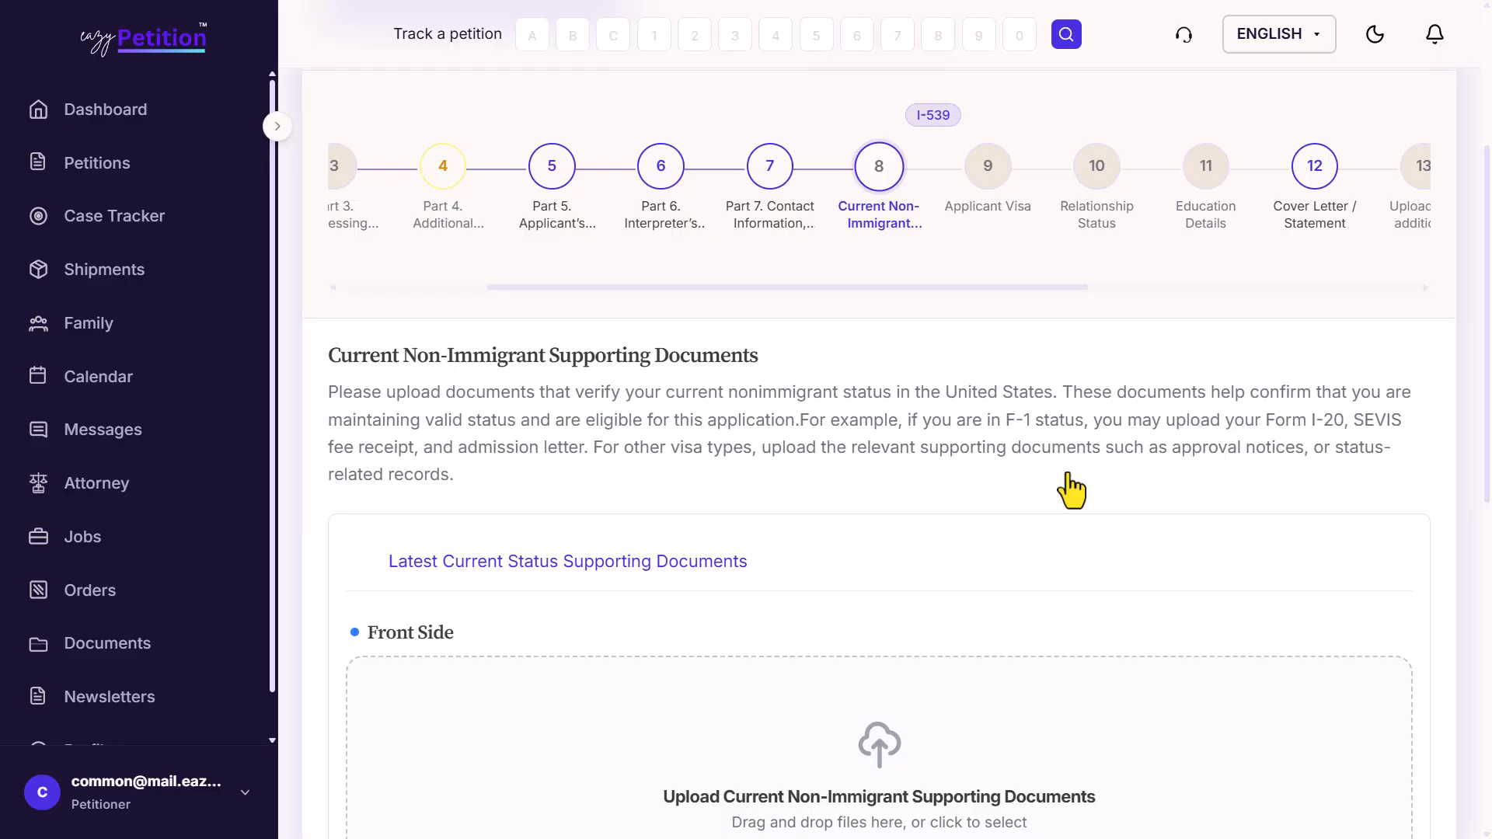
scroll(1072, 489, down, 7)
scroll(1072, 490, up, 9)
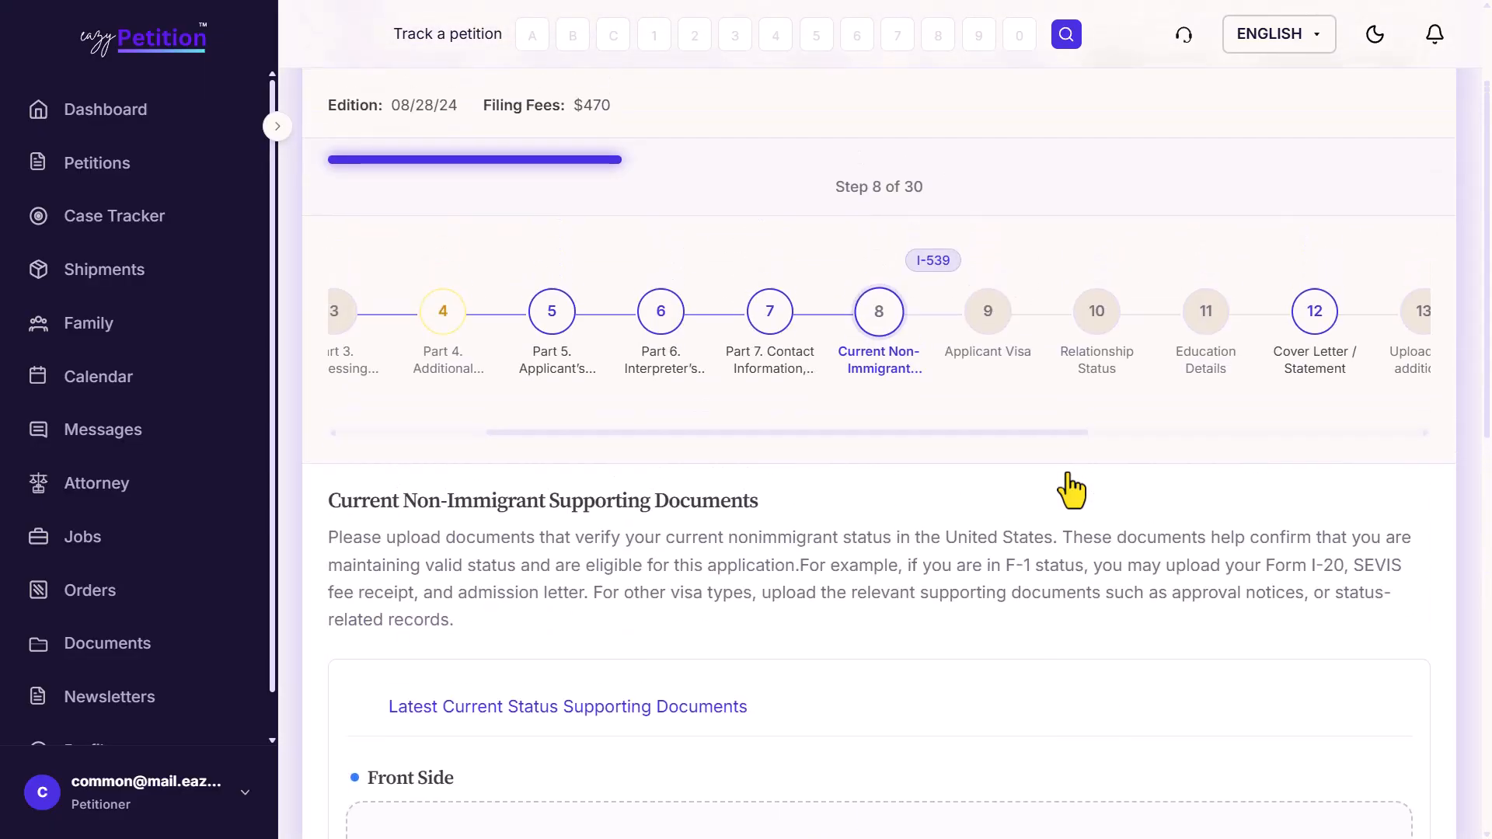
click(988, 353)
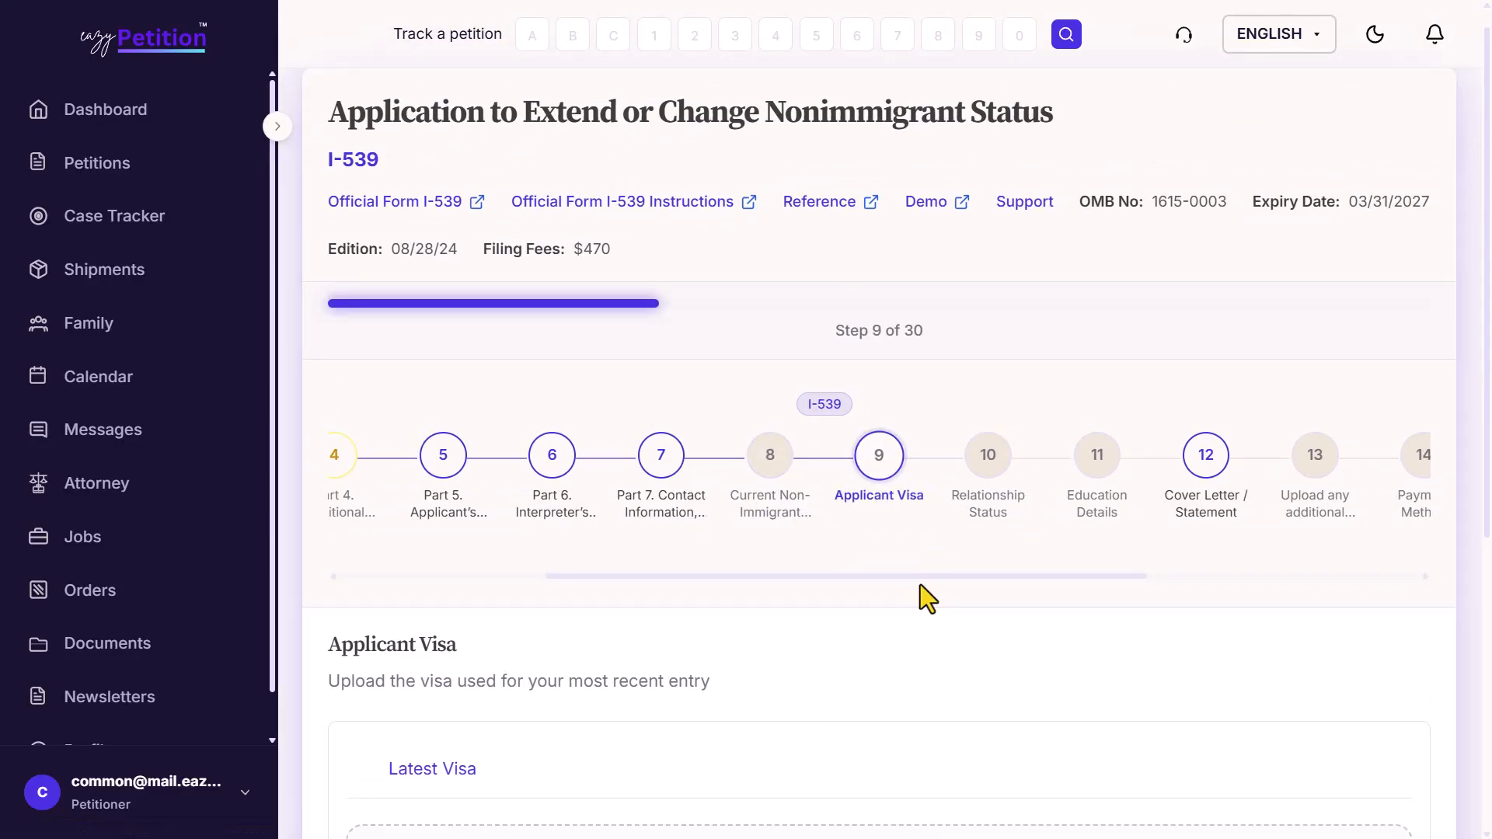
Step: Open the Relationship Status section and set the applicant's current relationship status to Married
click(998, 501)
scroll(776, 608, down, 4)
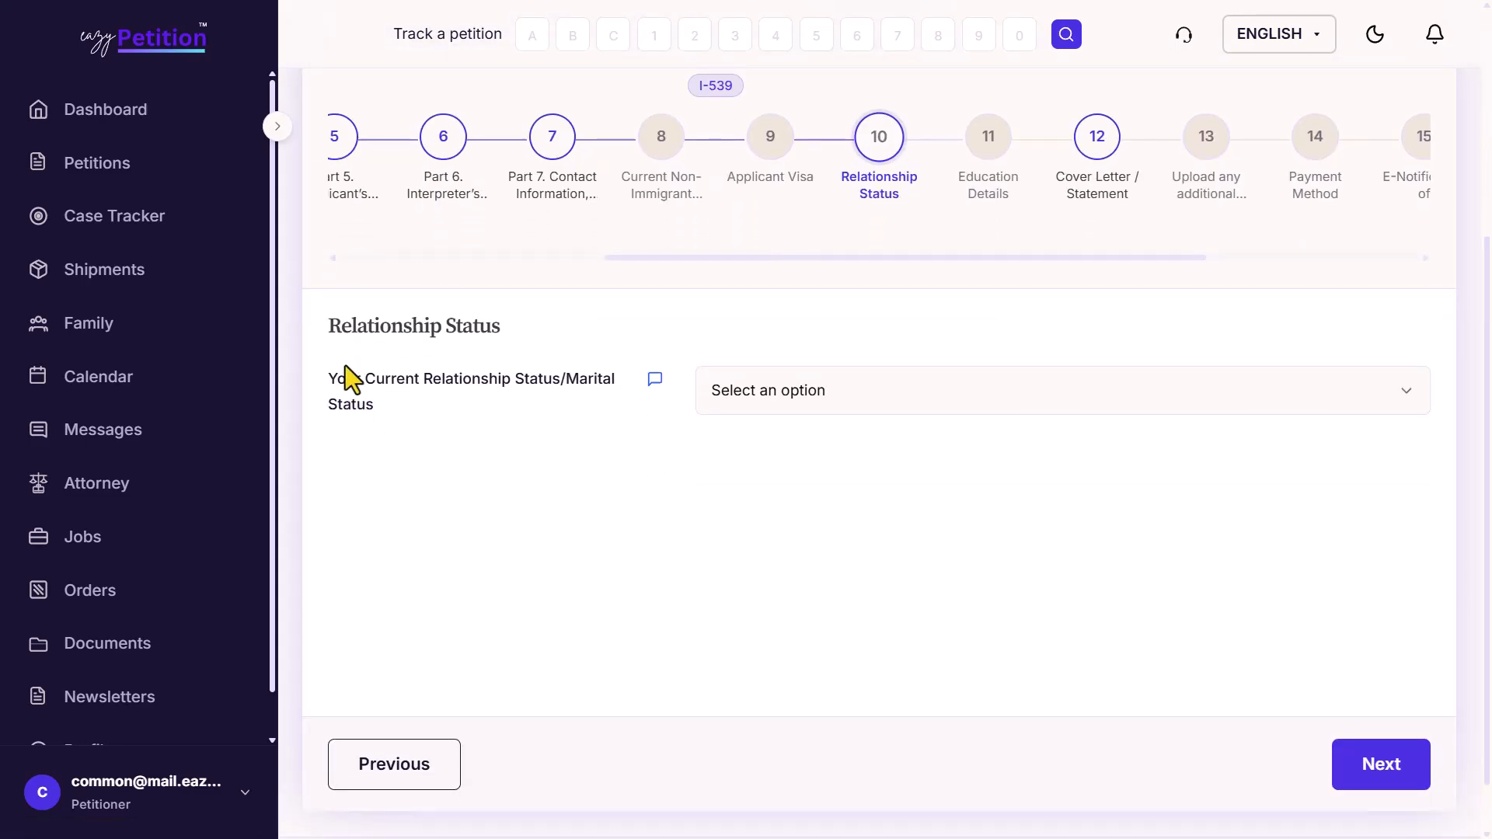
drag(347, 379, 506, 381)
click(806, 390)
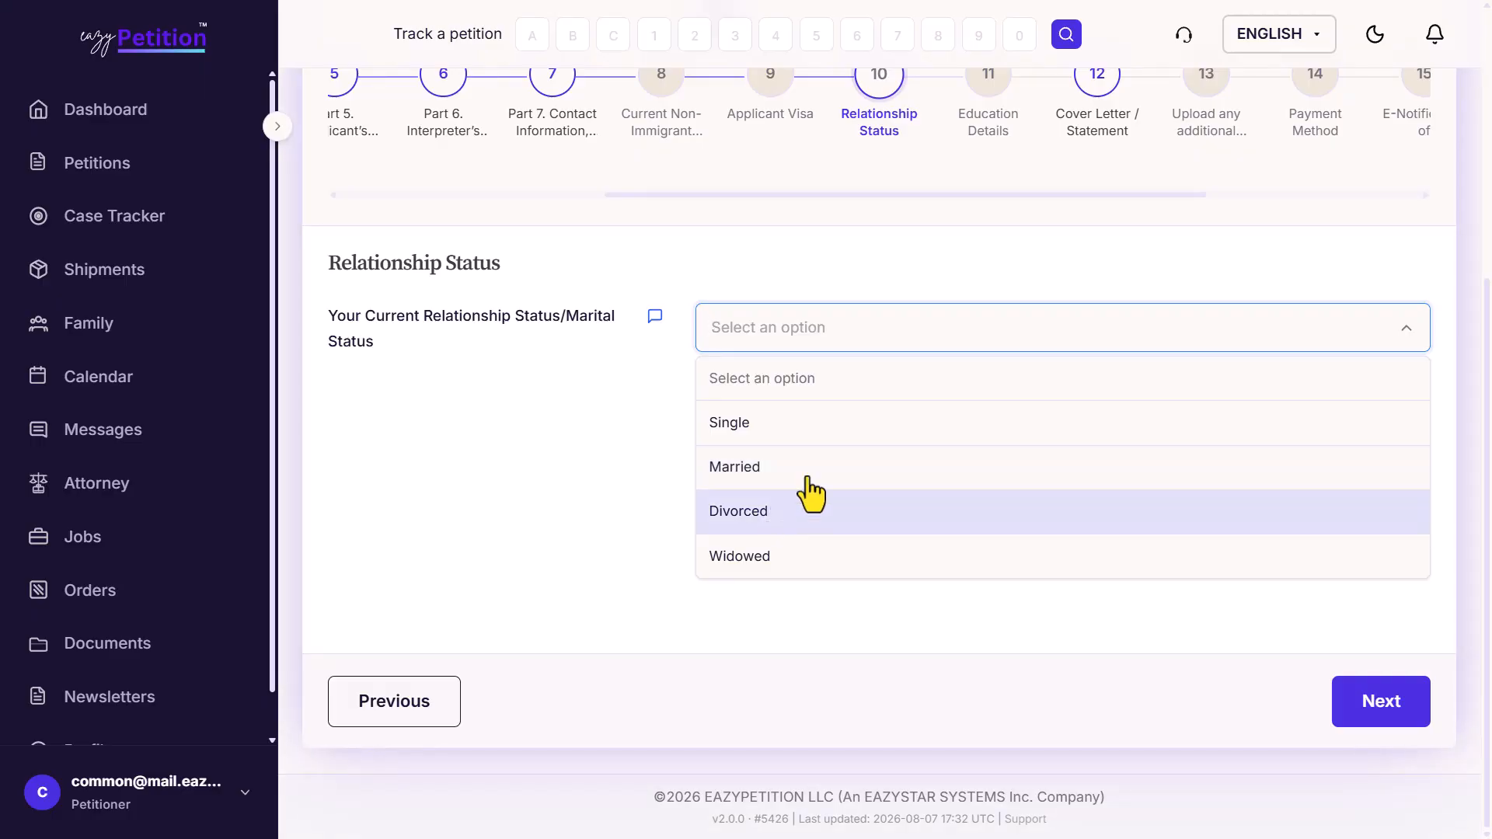
click(874, 466)
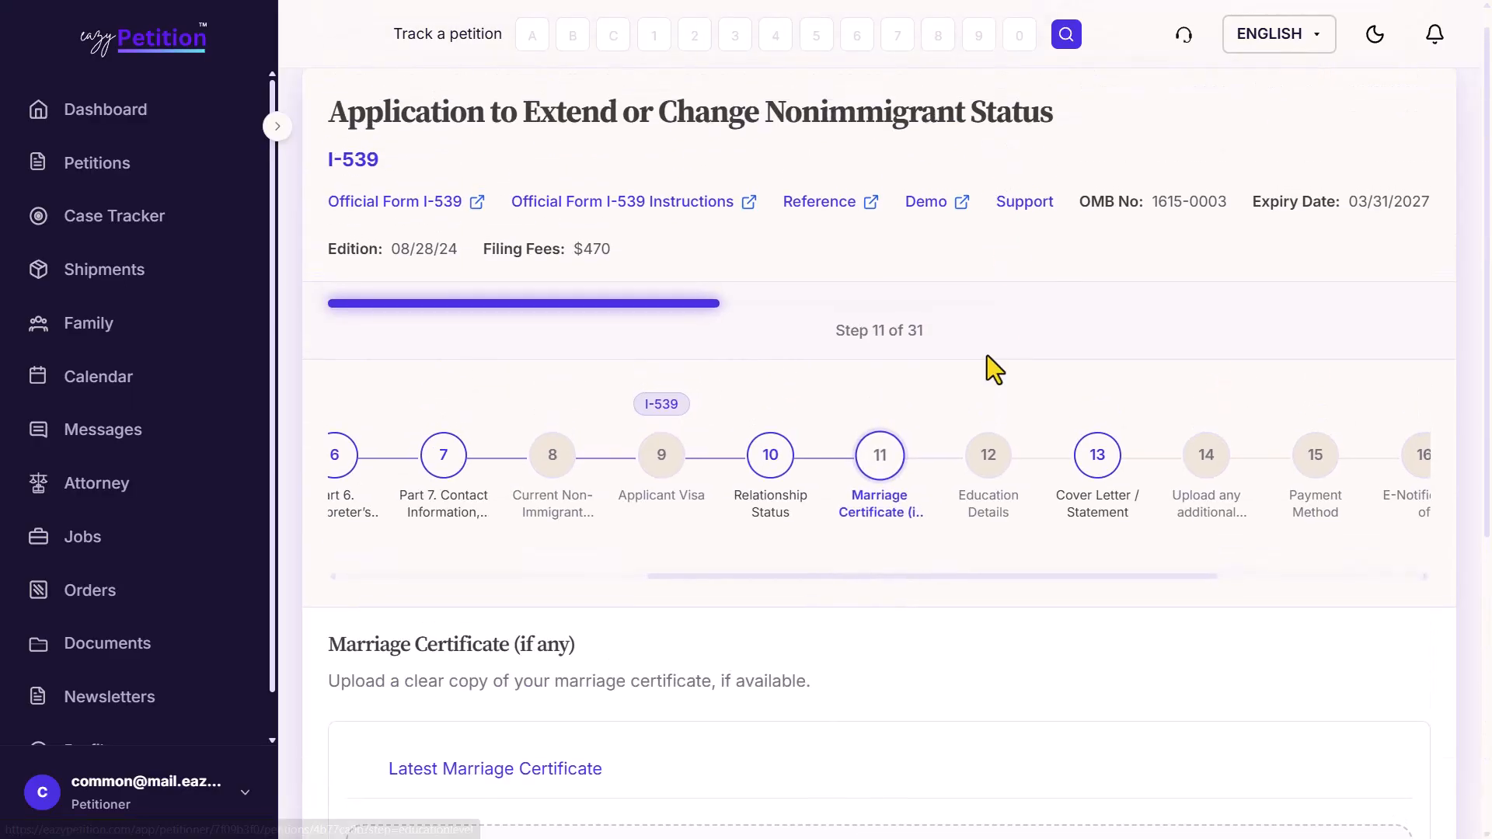
Step: Open the Education Details section and set the highest level of education to Bachelor's degree
click(986, 491)
scroll(735, 538, down, 3)
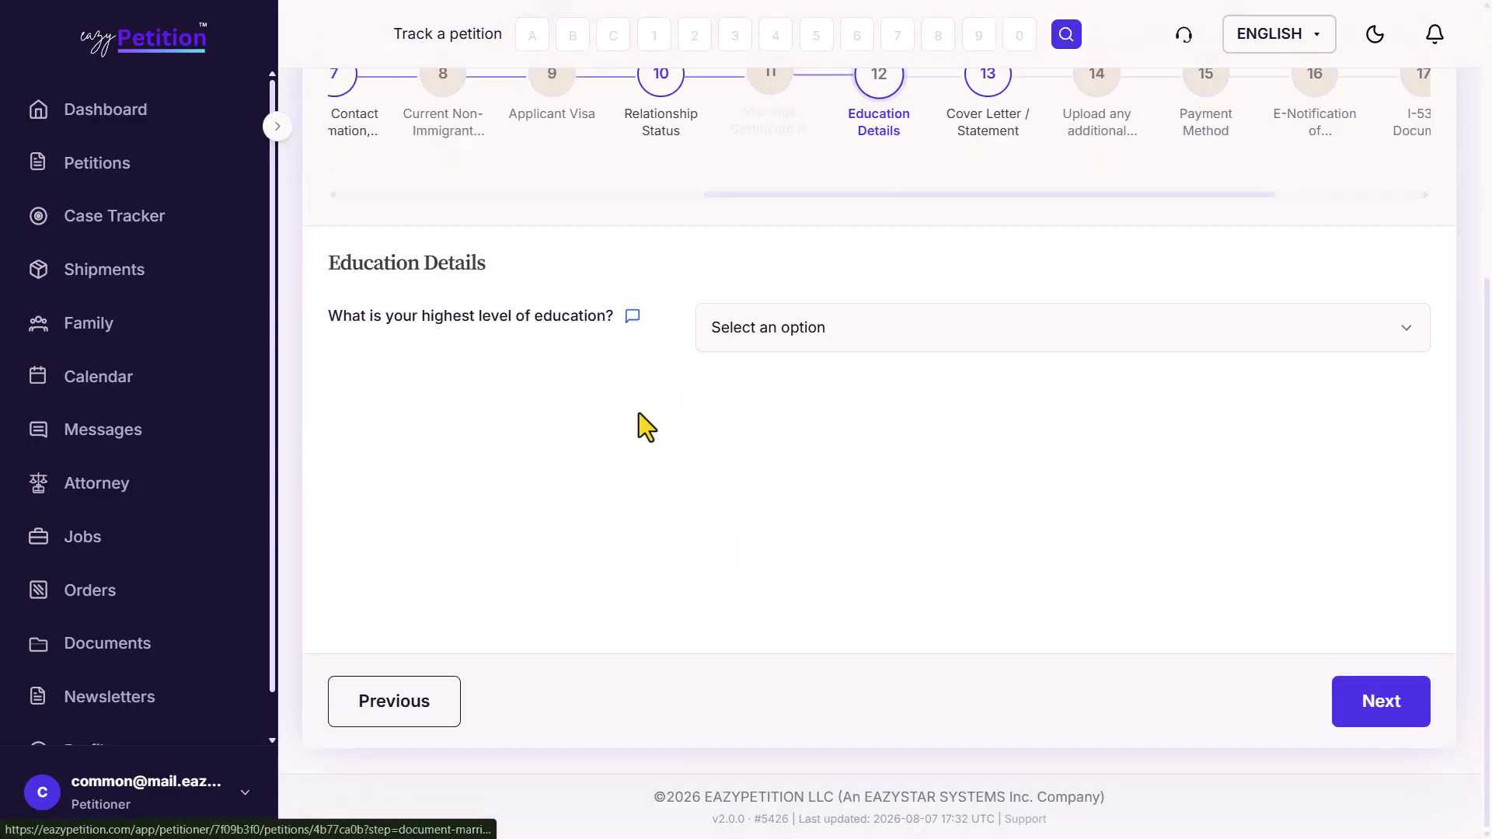
scroll(695, 389, up, 1)
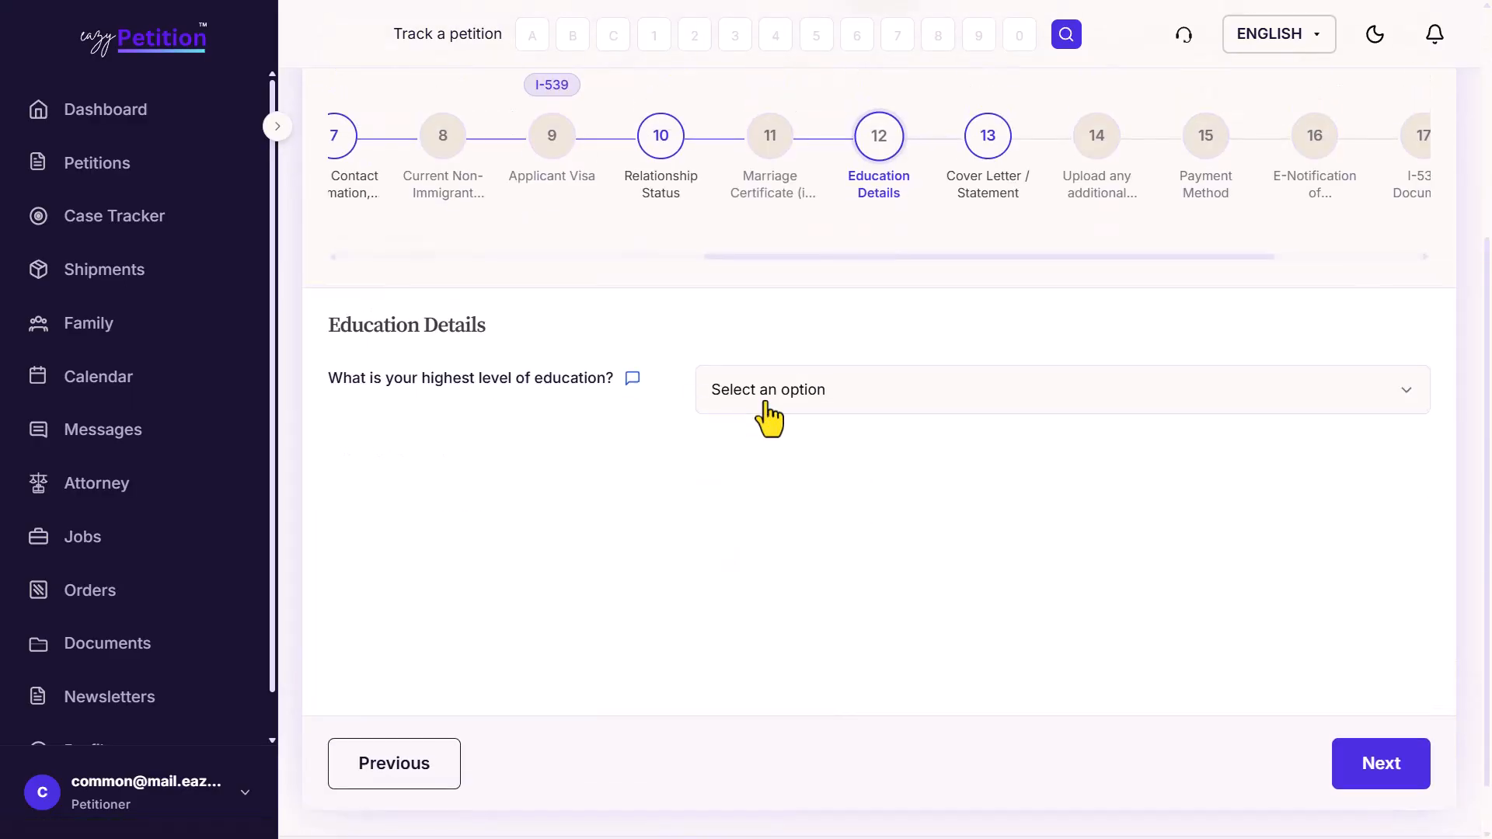
click(828, 402)
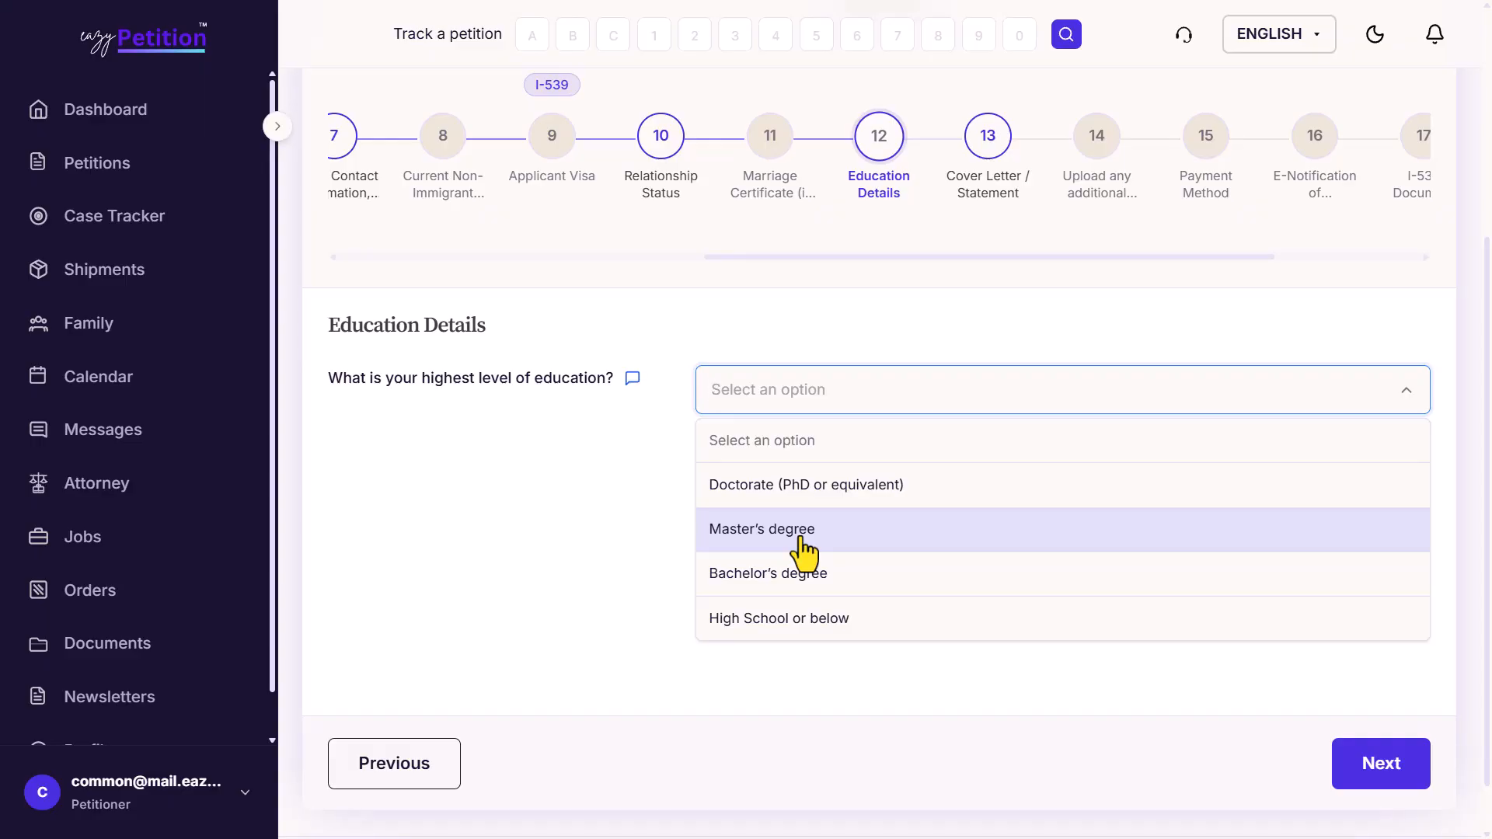
click(800, 572)
Step: Go through the Bachelor's Degree Documents and High School Documents sections to the Cover Letter / Statement section
scroll(716, 404, up, 2)
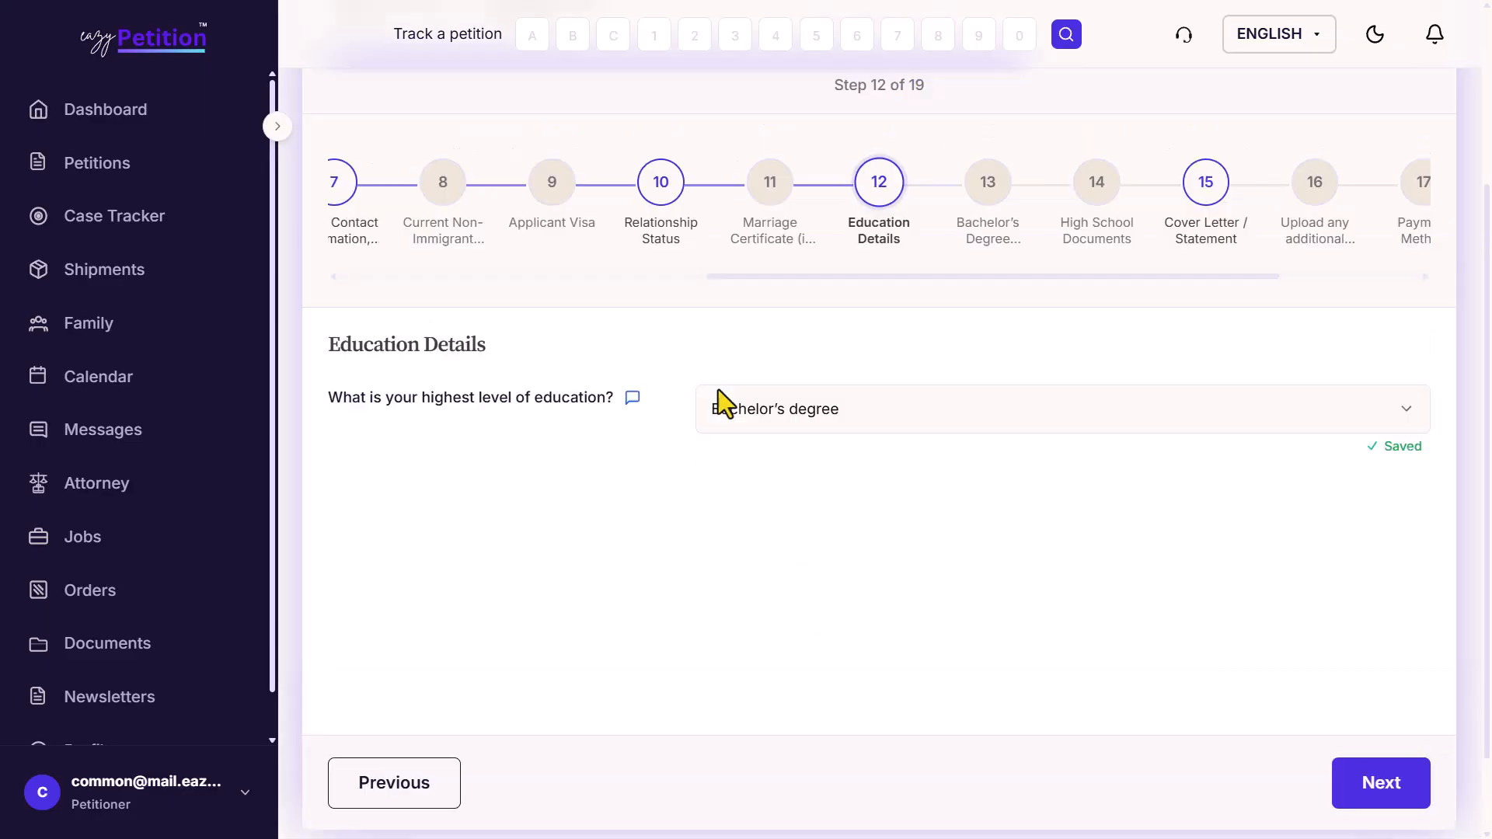
click(978, 335)
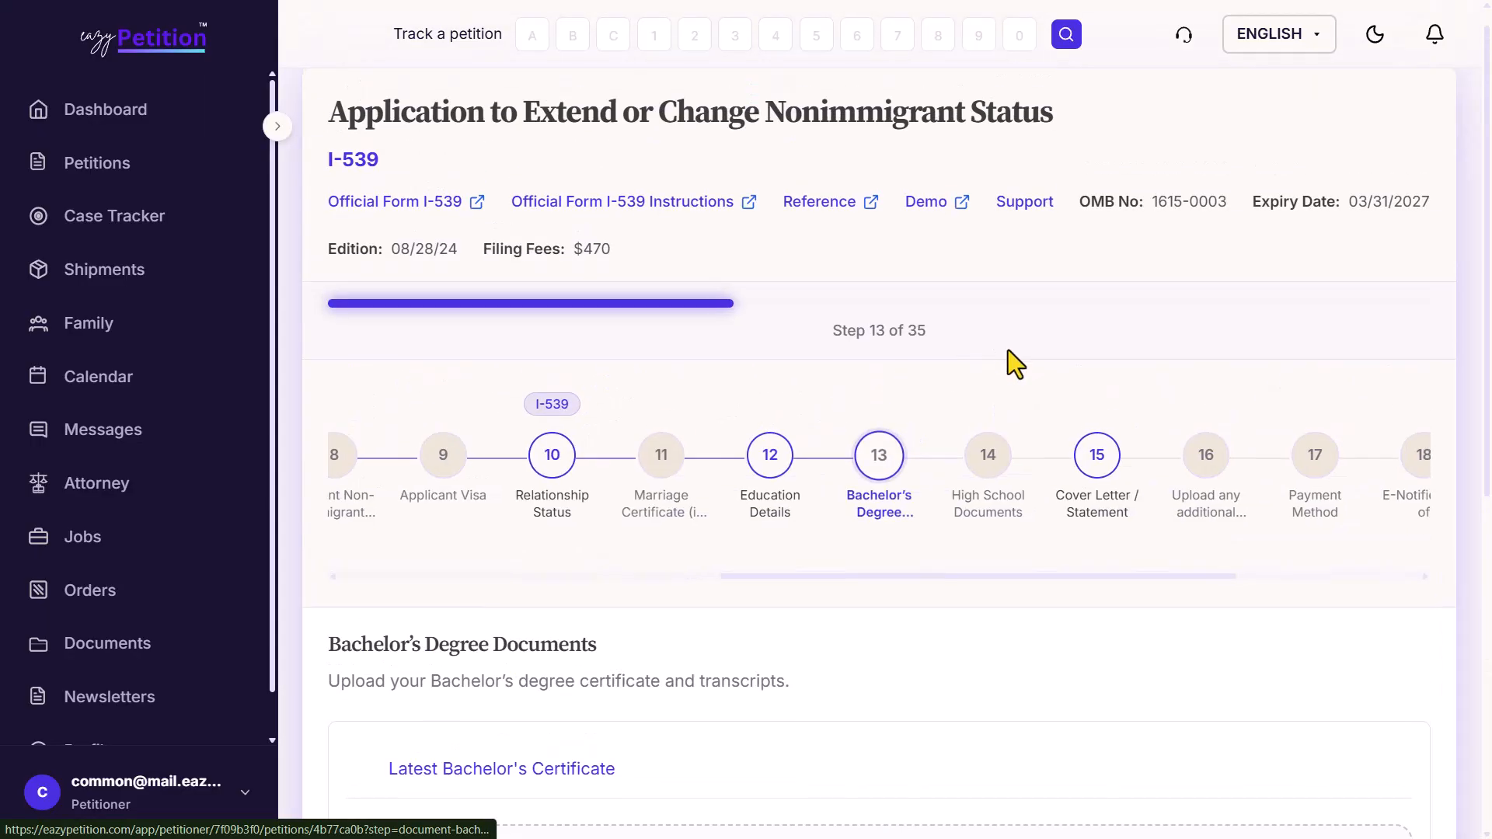
click(989, 463)
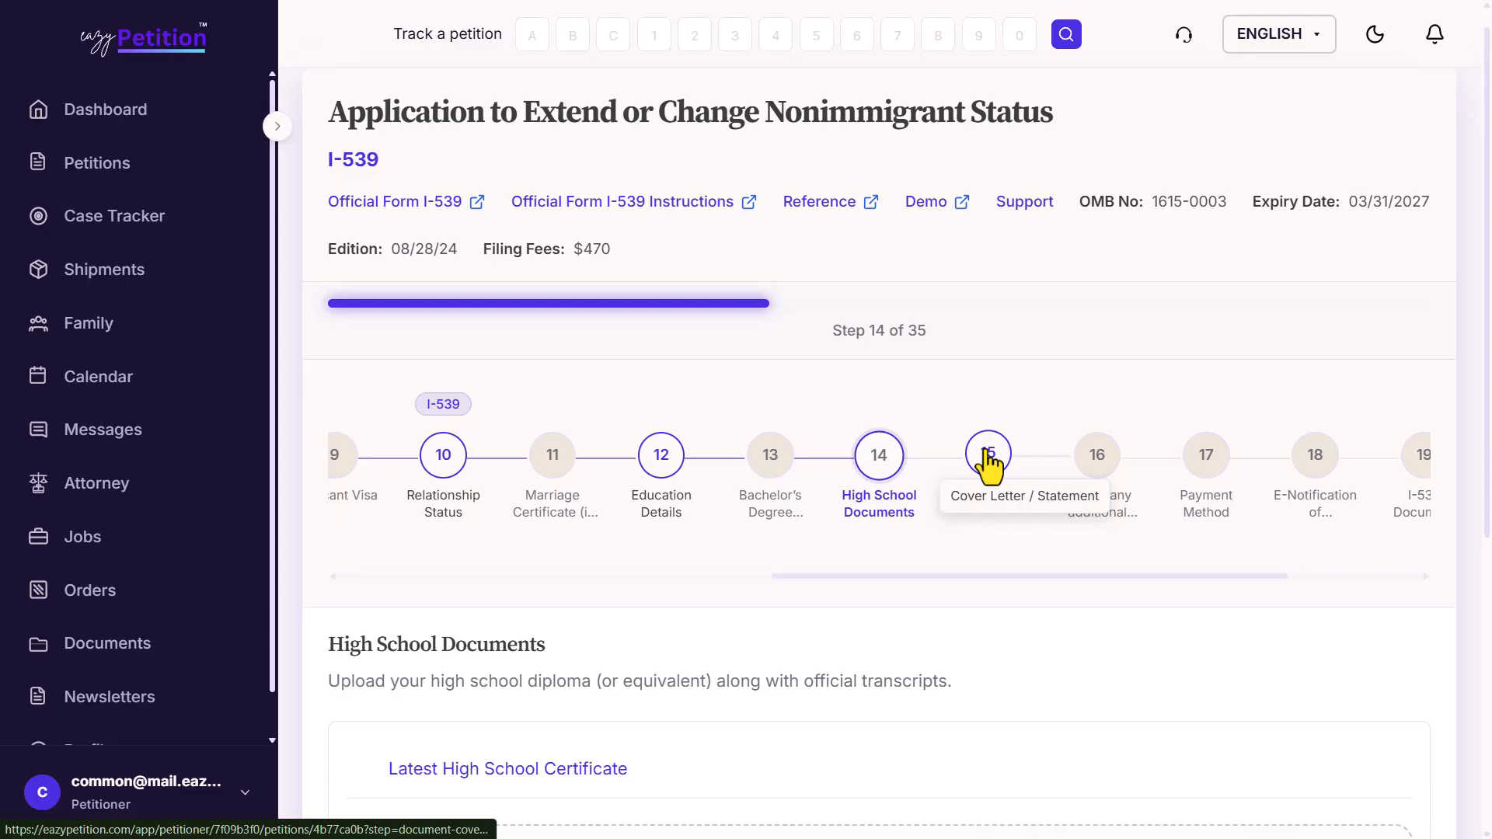
click(989, 463)
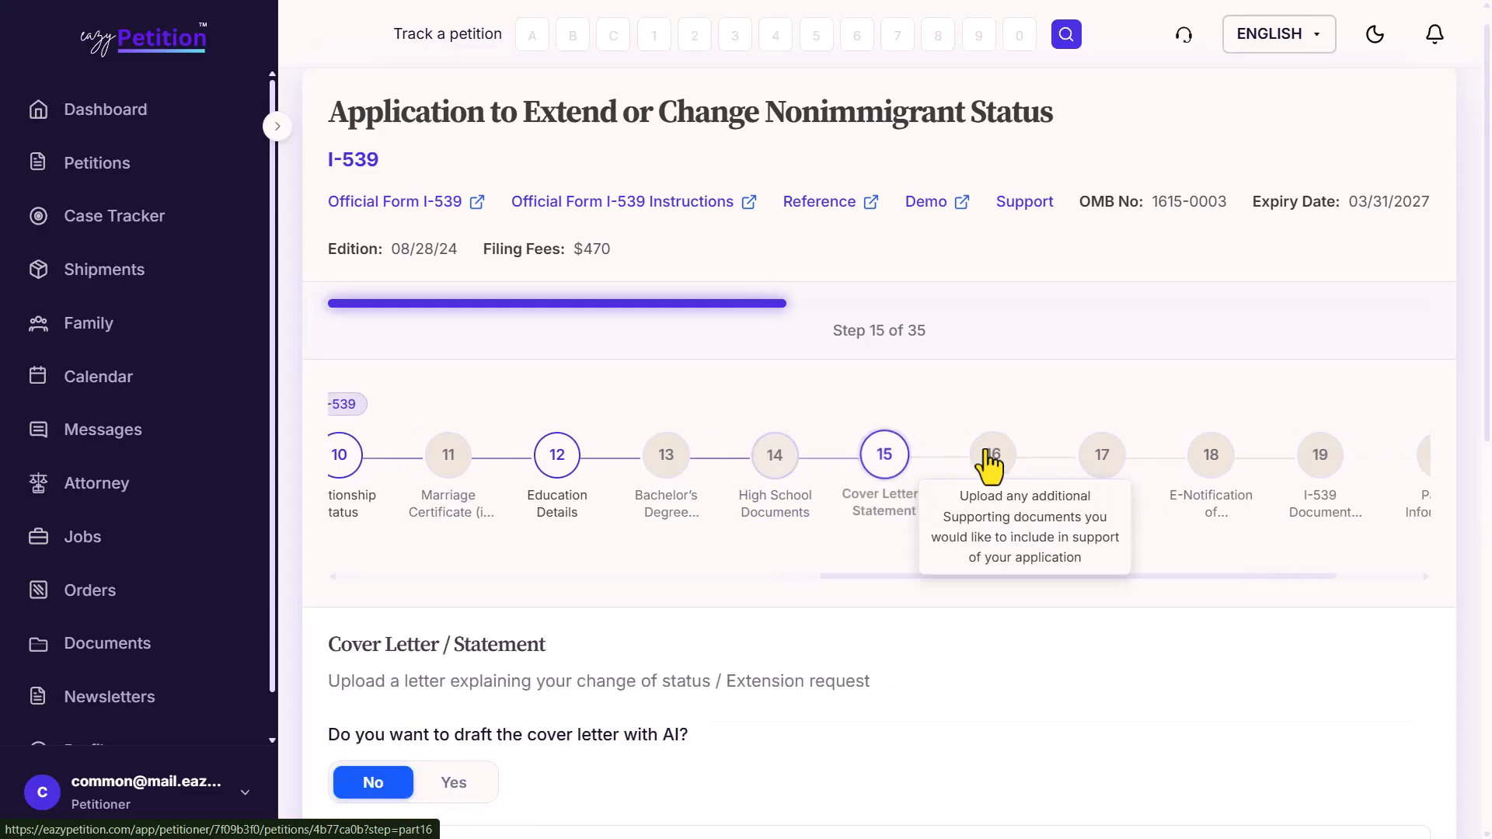
Step: Choose to draft the cover letter with AI in the Cover Letter / Statement section
scroll(894, 435, down, 3)
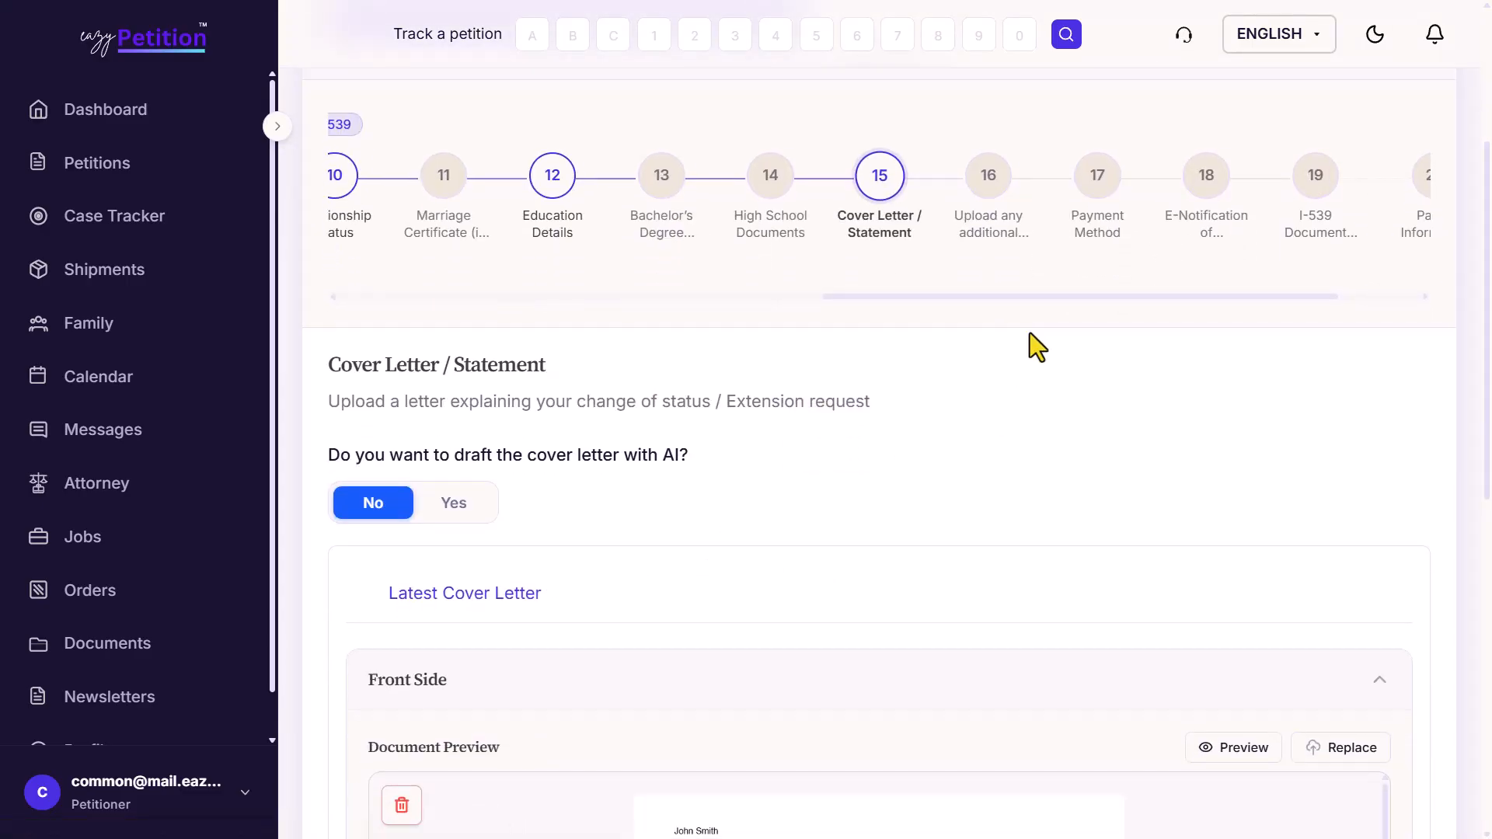
scroll(1079, 281, up, 2)
scroll(889, 542, down, 4)
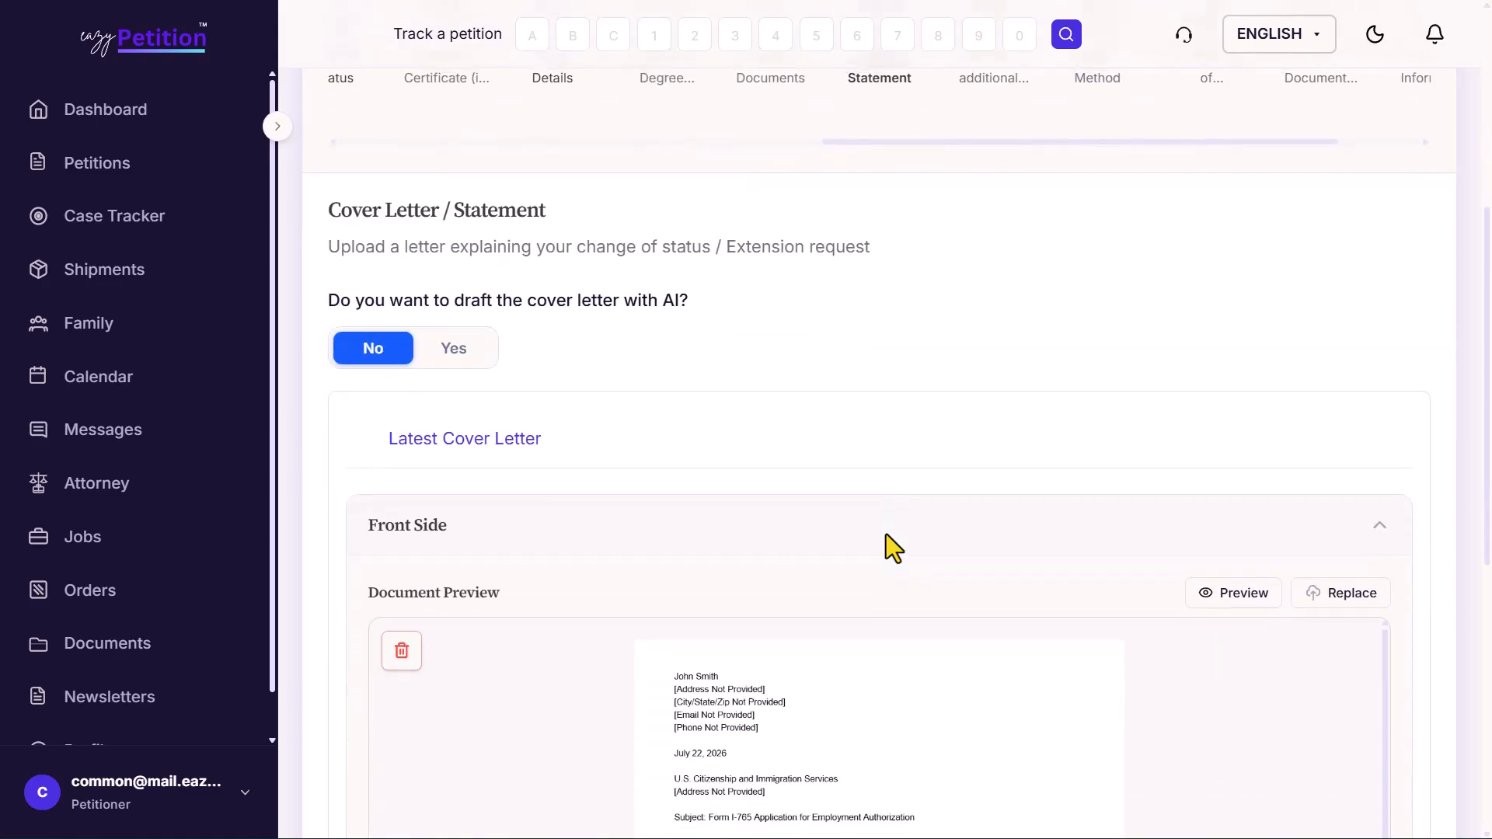
scroll(487, 363, down, 1)
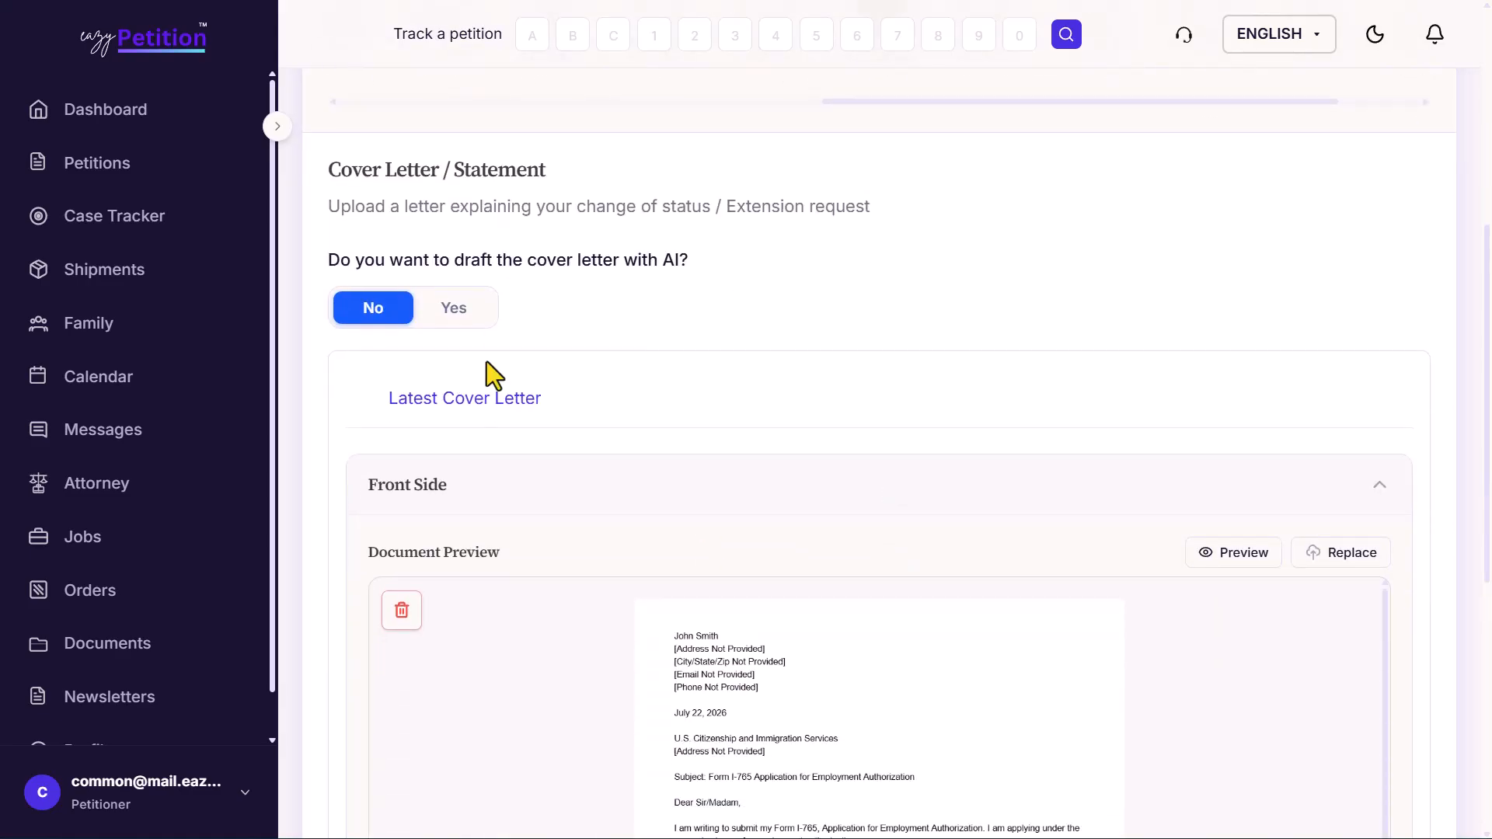
click(452, 314)
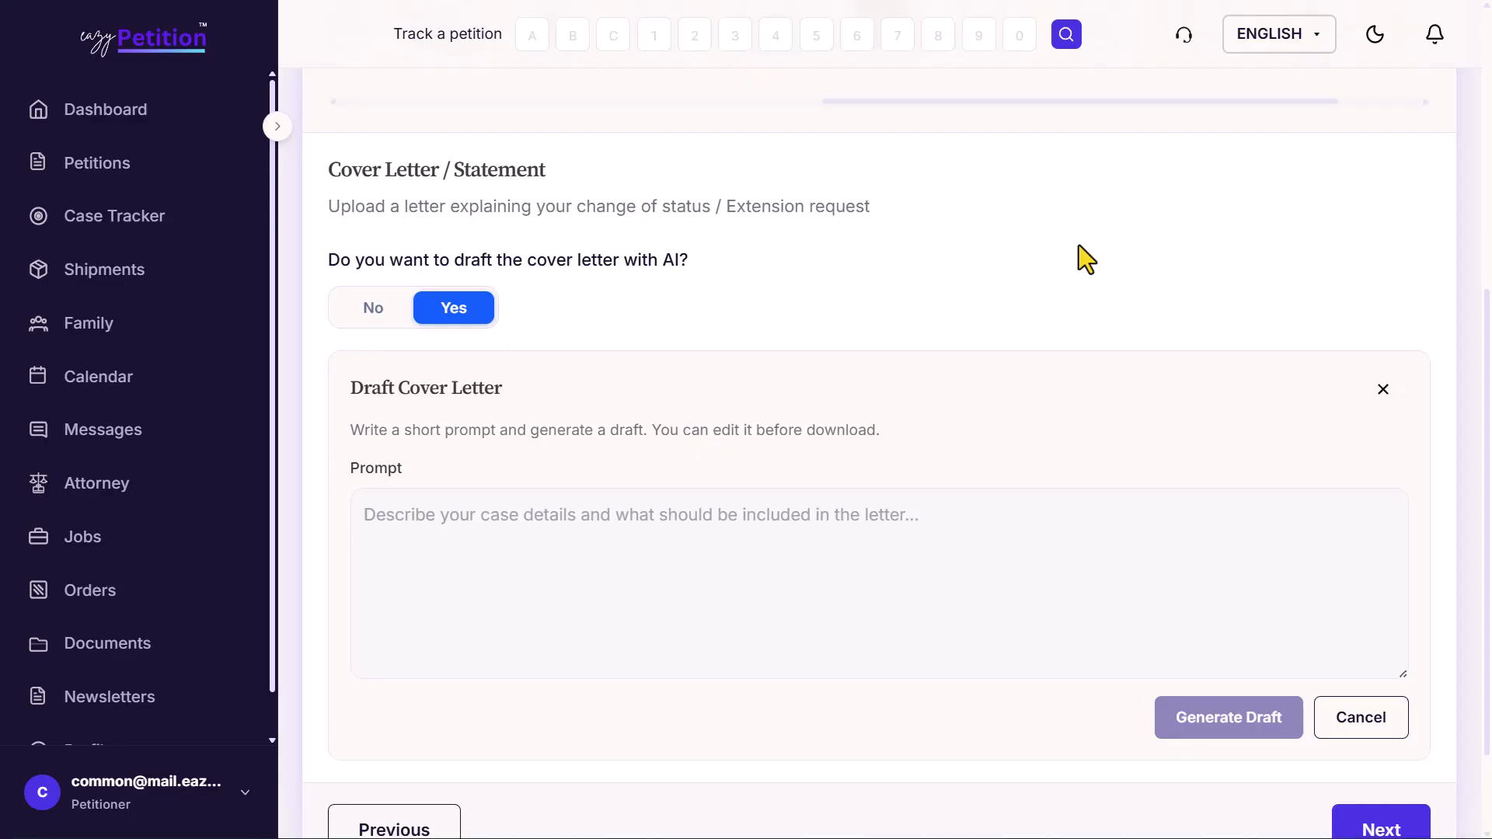
Step: Open the additional supporting documents section and answer Yes to having additional supporting documents
scroll(1118, 210, up, 3)
click(988, 233)
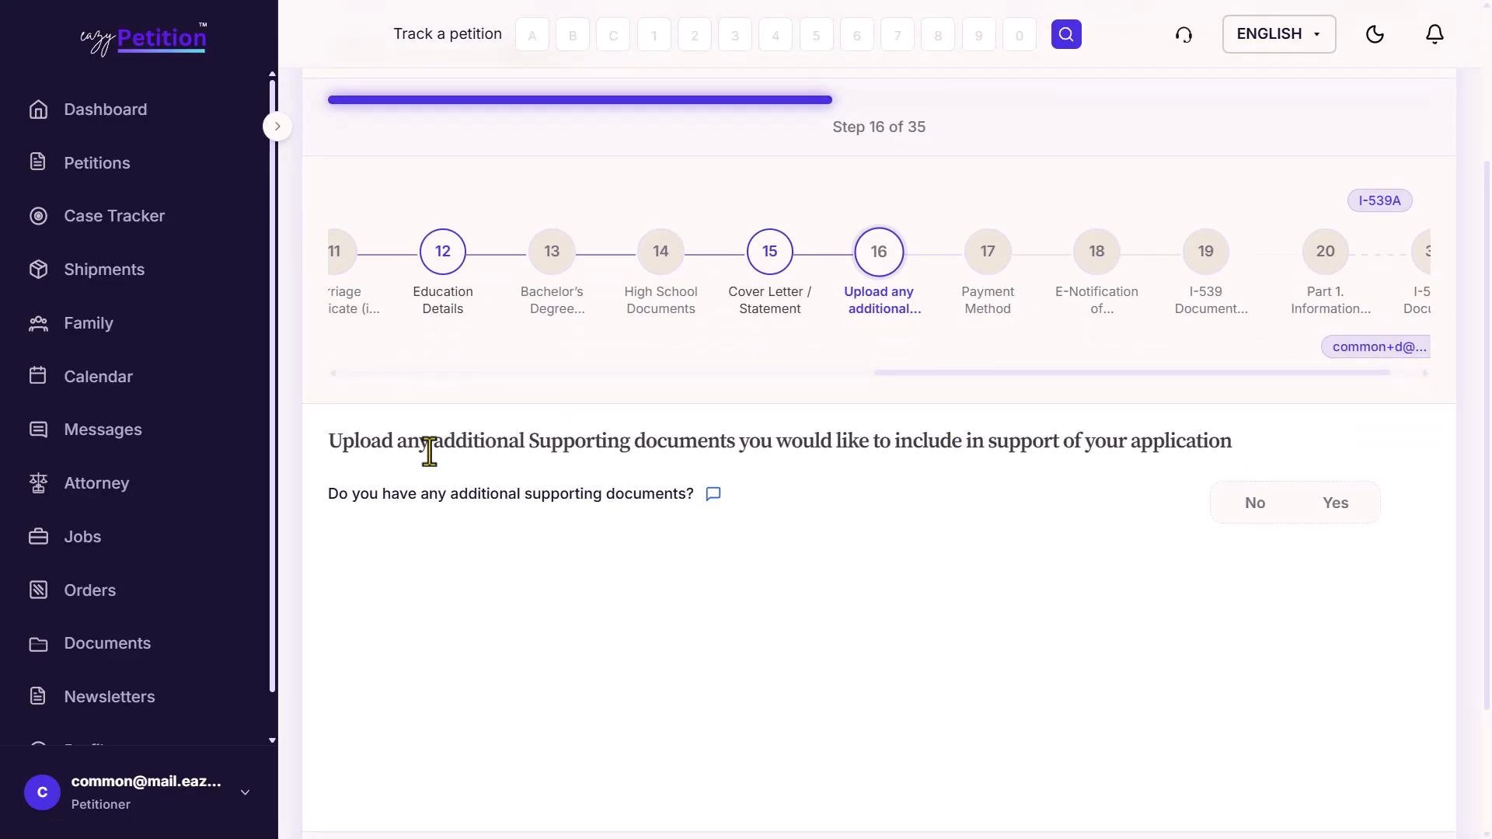
drag(429, 450, 692, 445)
click(696, 445)
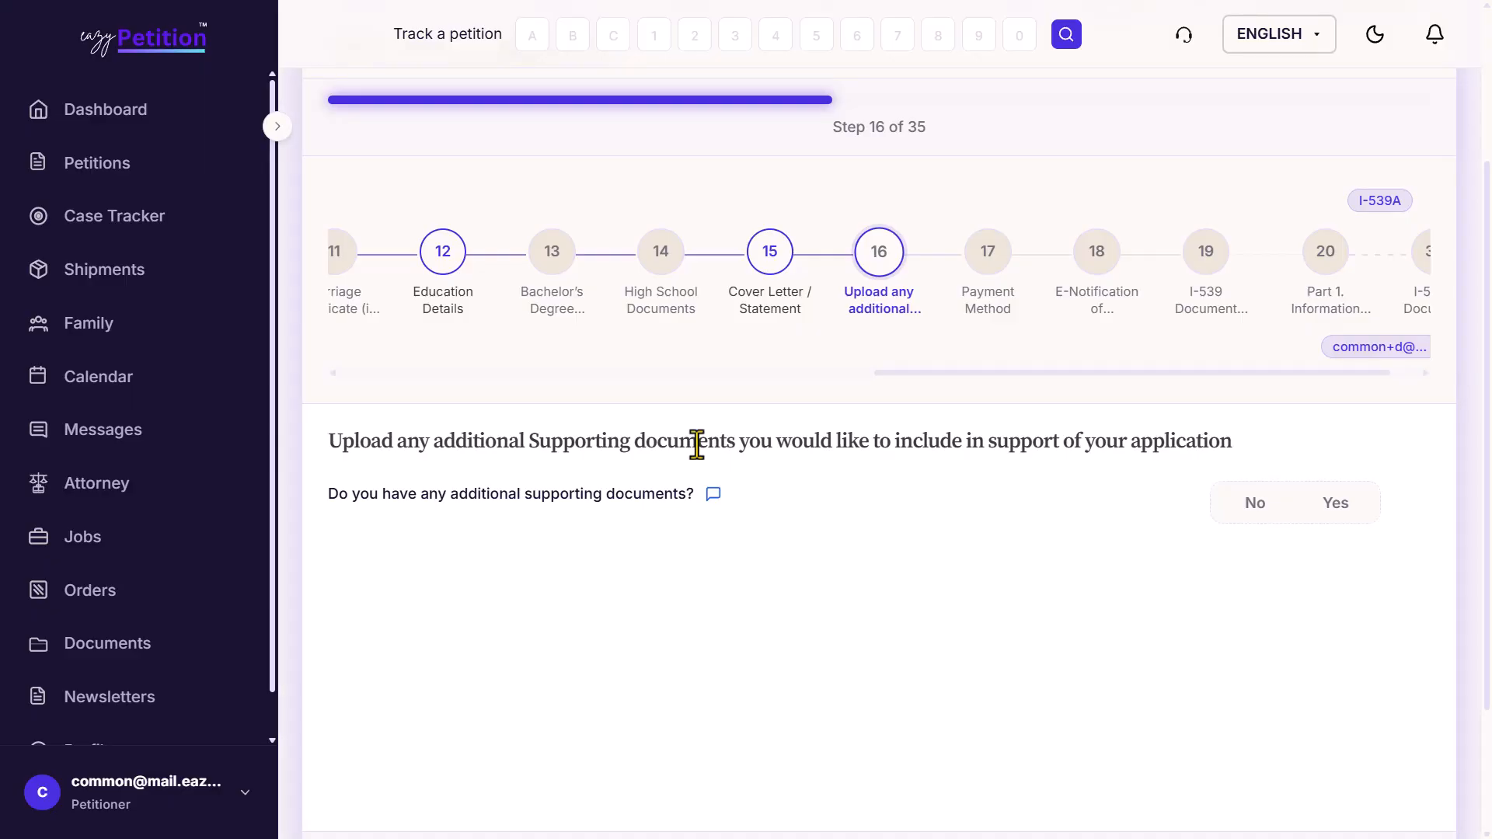
scroll(696, 444, up, 3)
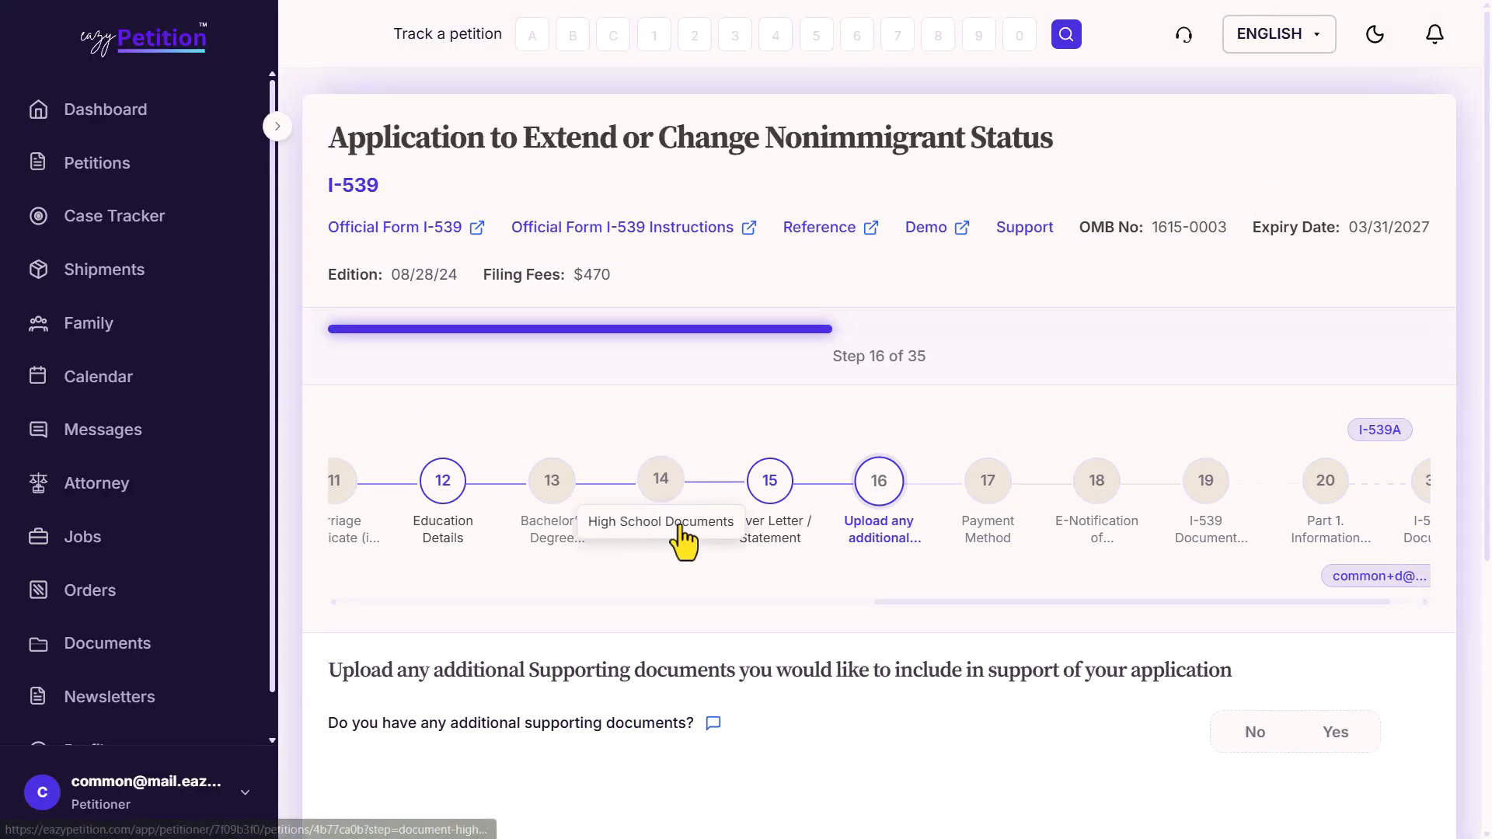
scroll(684, 536, down, 3)
click(1349, 468)
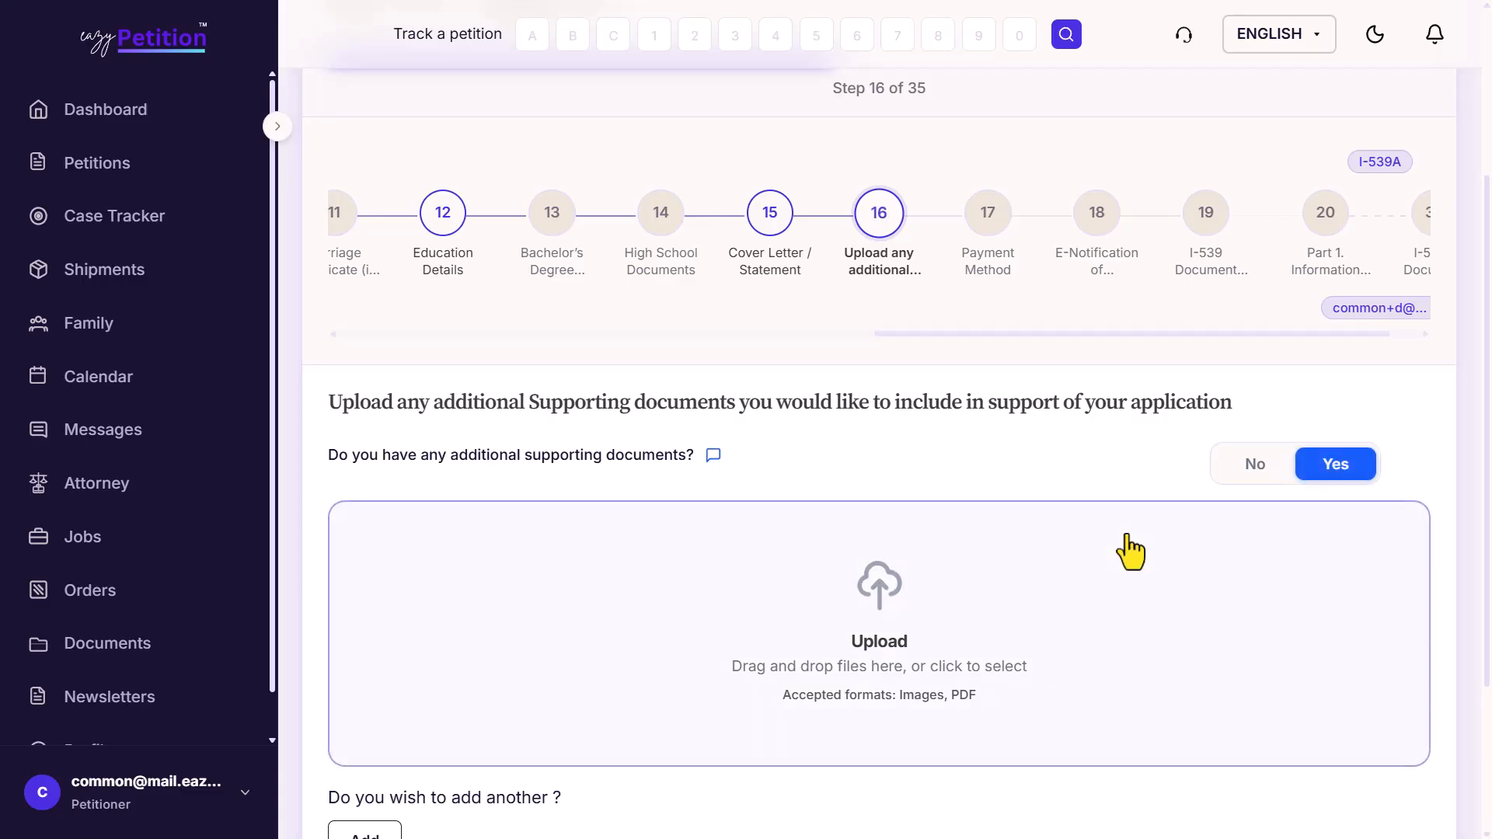
scroll(1131, 550, down, 3)
scroll(1132, 549, up, 6)
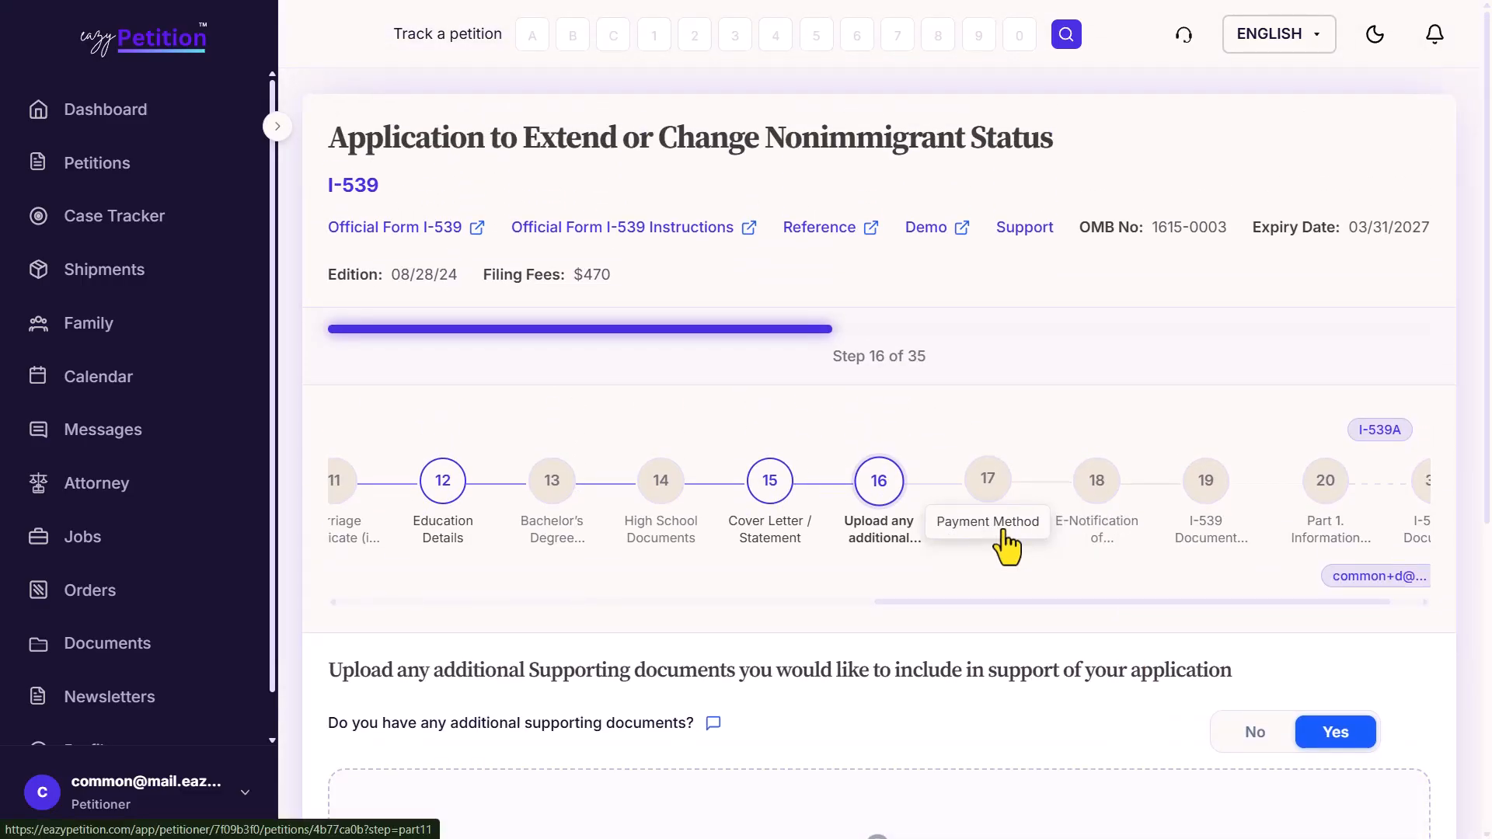
Step: Open the Payment Method section and select Credit Card as the payment method
click(1003, 536)
scroll(976, 658, down, 3)
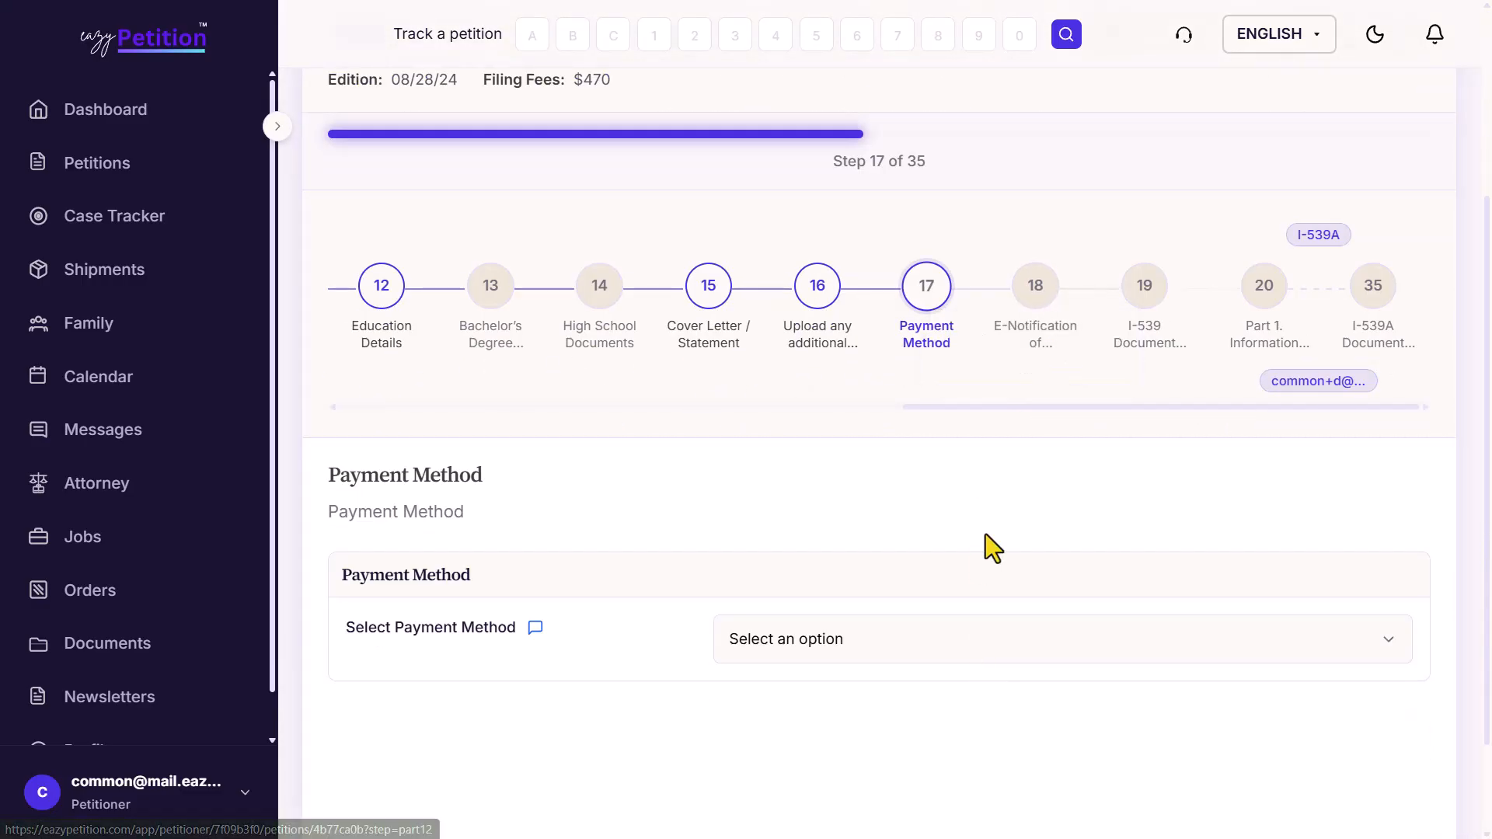
scroll(986, 534, down, 3)
click(810, 432)
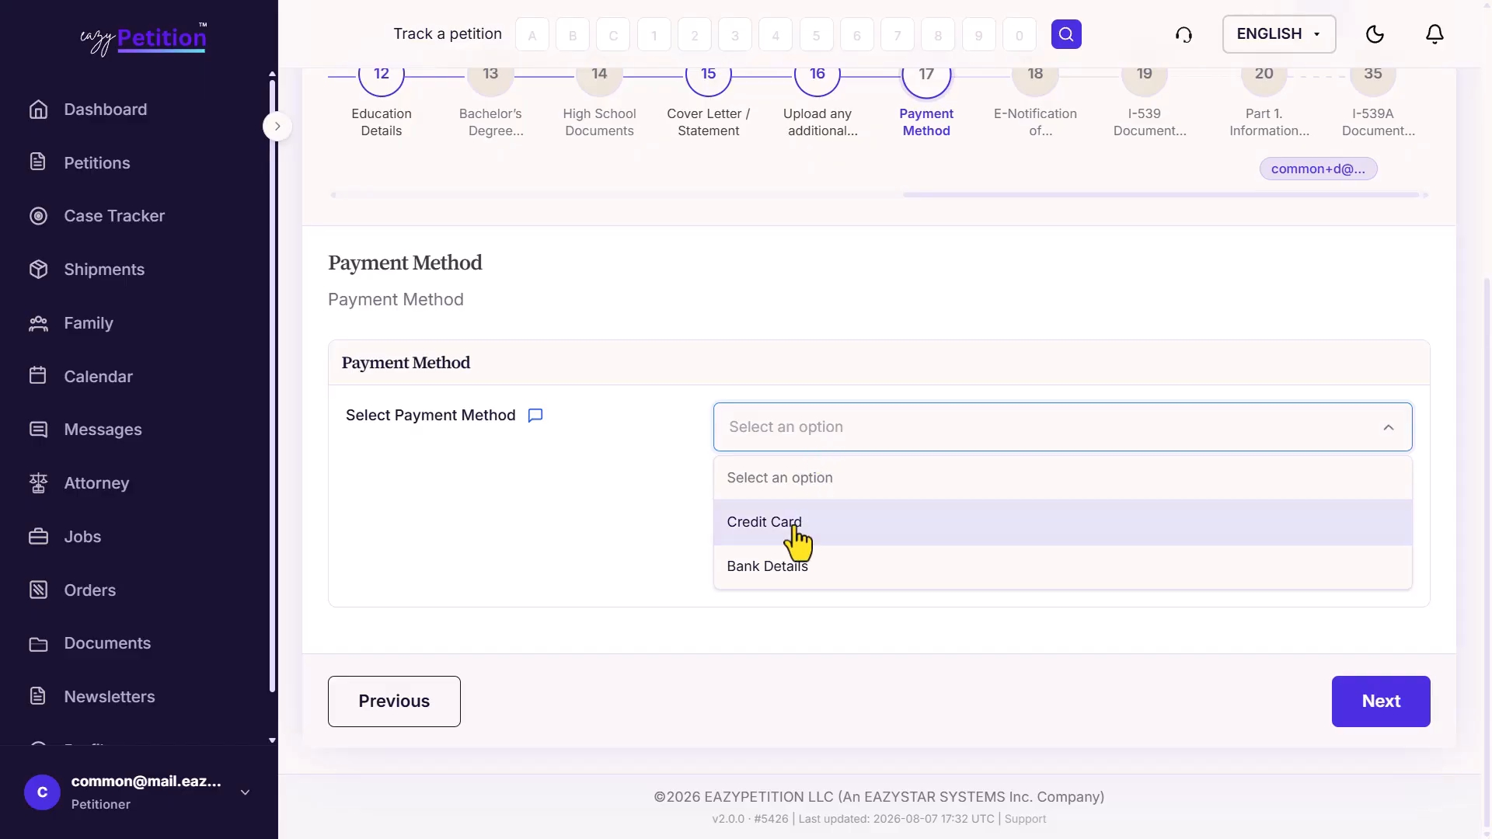
click(853, 536)
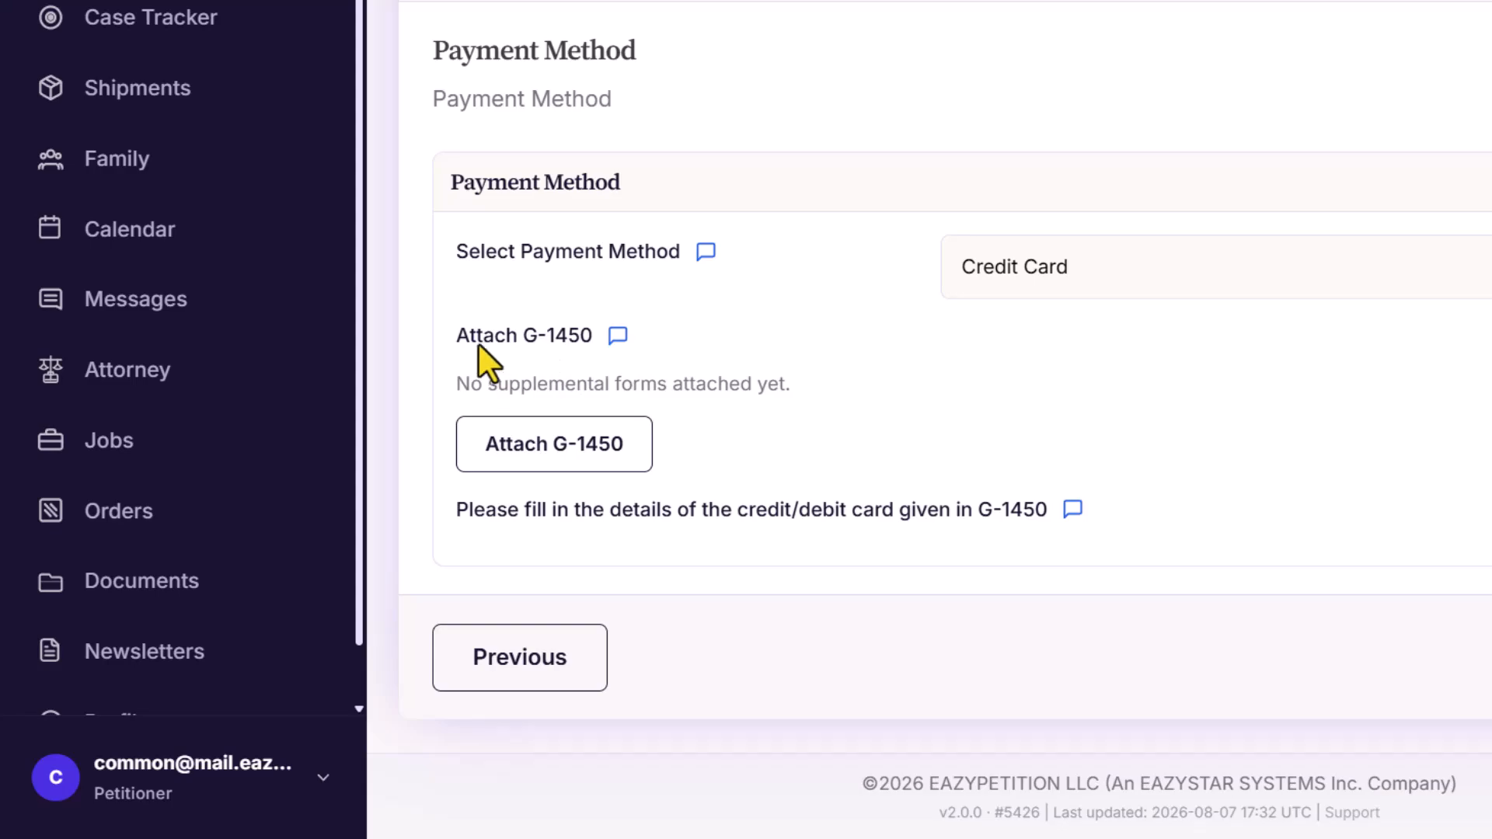
Step: Attach a newly created G-1450 form to the credit card payment method
drag(566, 342, 580, 342)
click(580, 342)
click(587, 438)
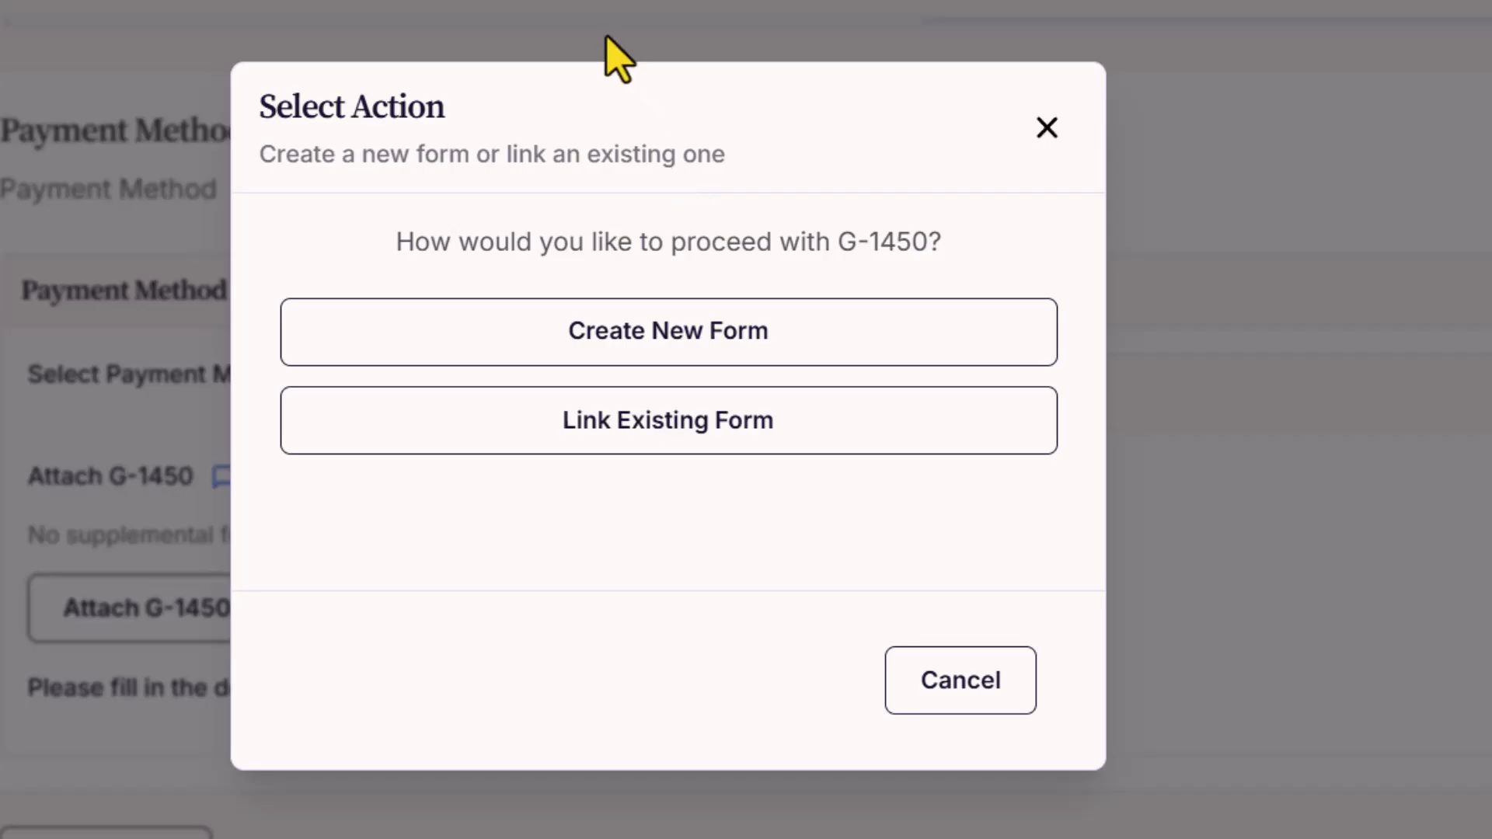
click(734, 334)
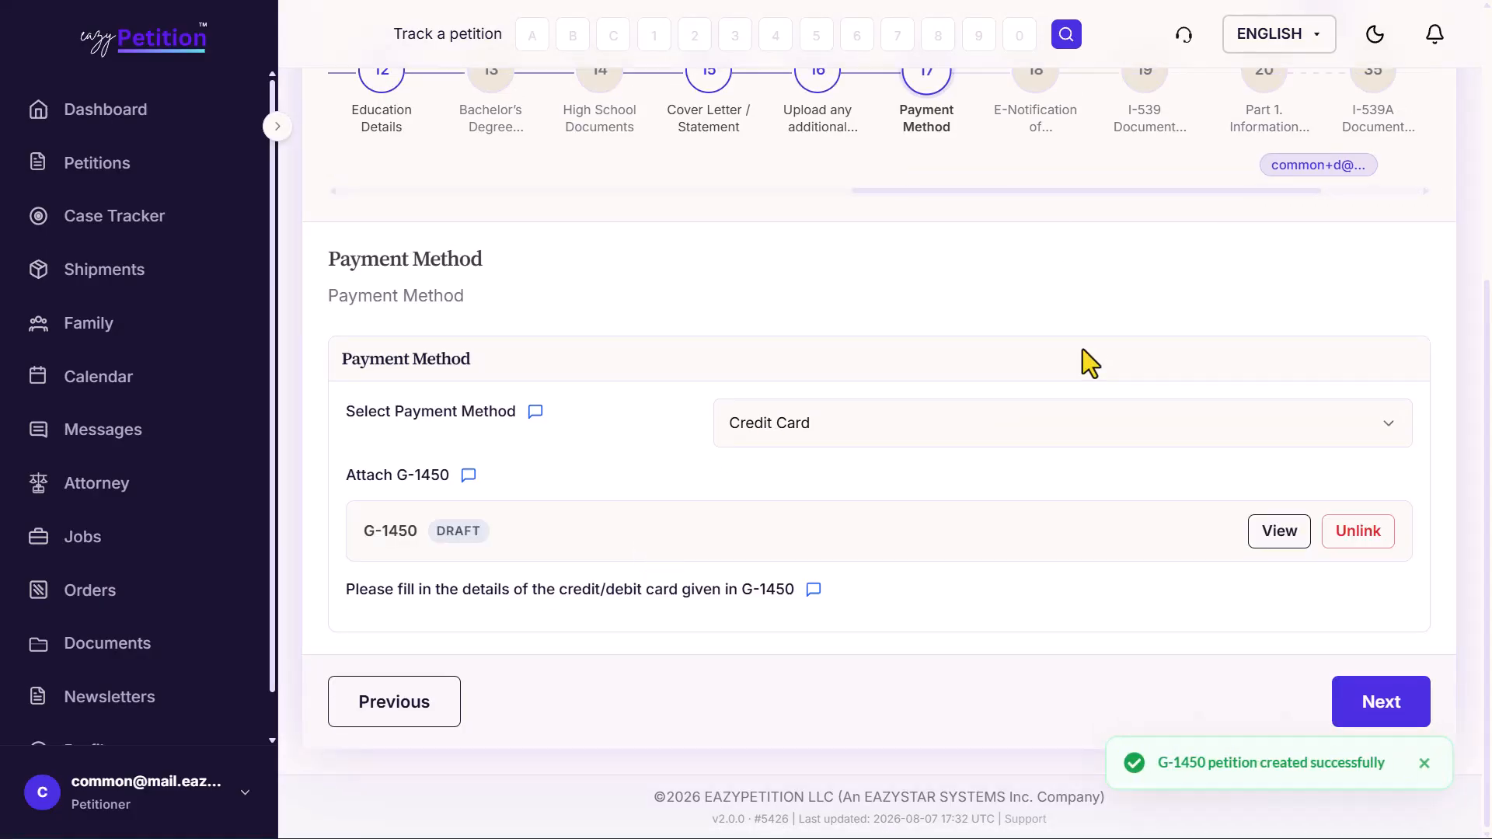
scroll(1083, 348, up, 3)
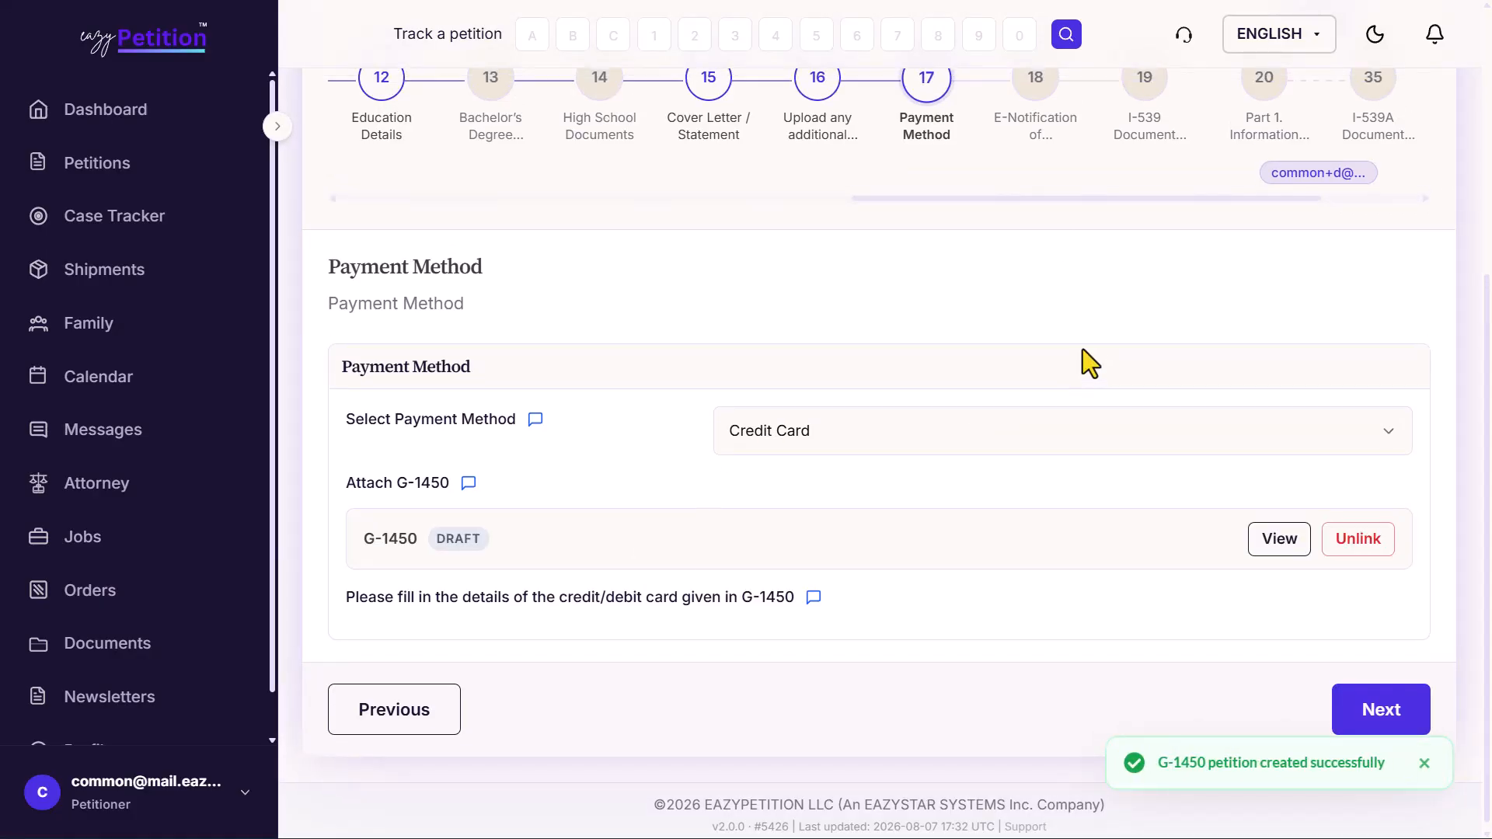
scroll(1221, 309, right, 3)
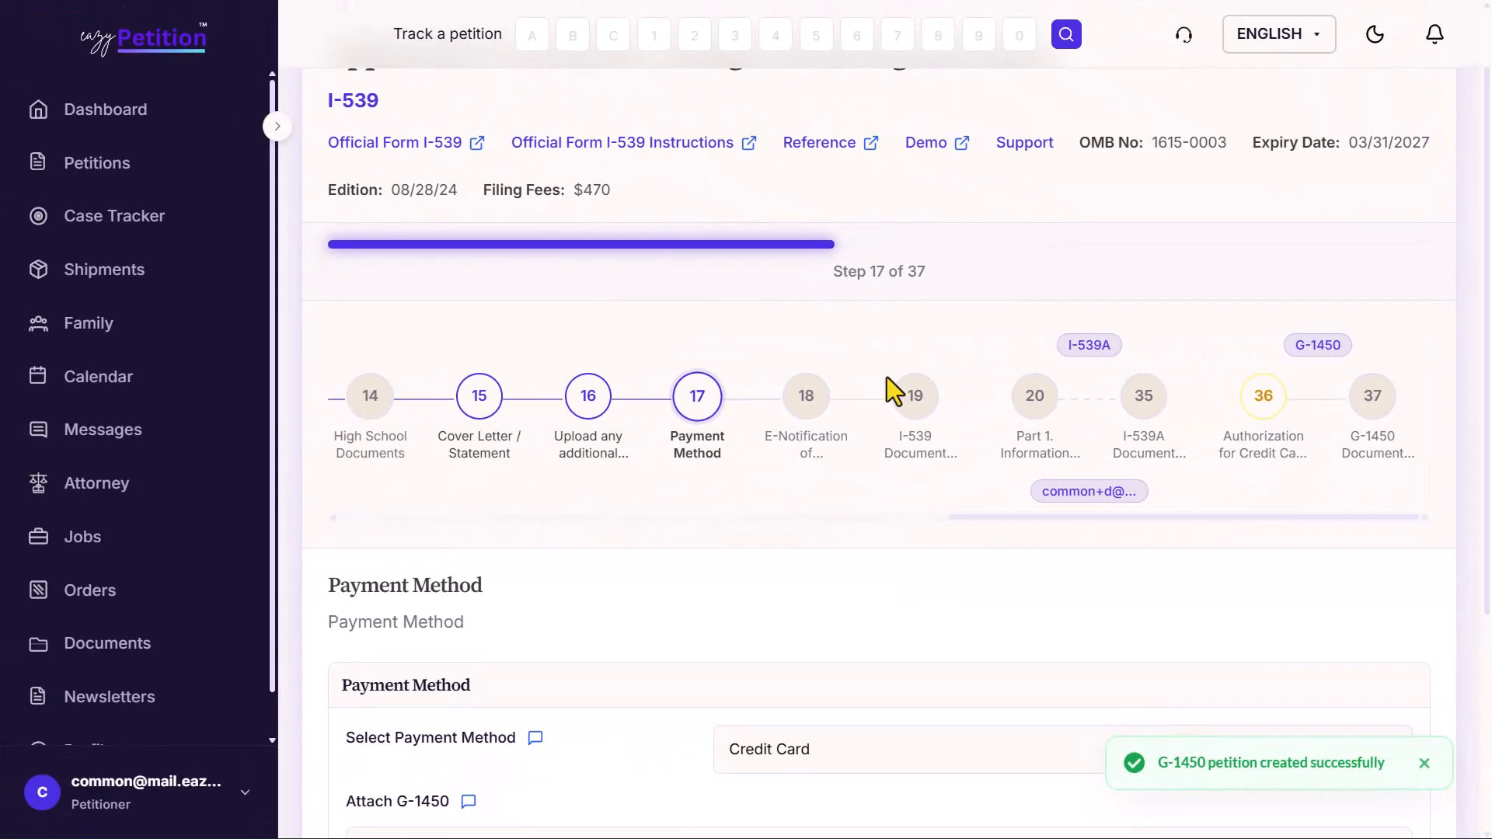
Step: Open the E-Notification of Application/Petition Acceptance section and answer Yes to attaching Form G-1145
scroll(161, 603, down, 2)
click(805, 293)
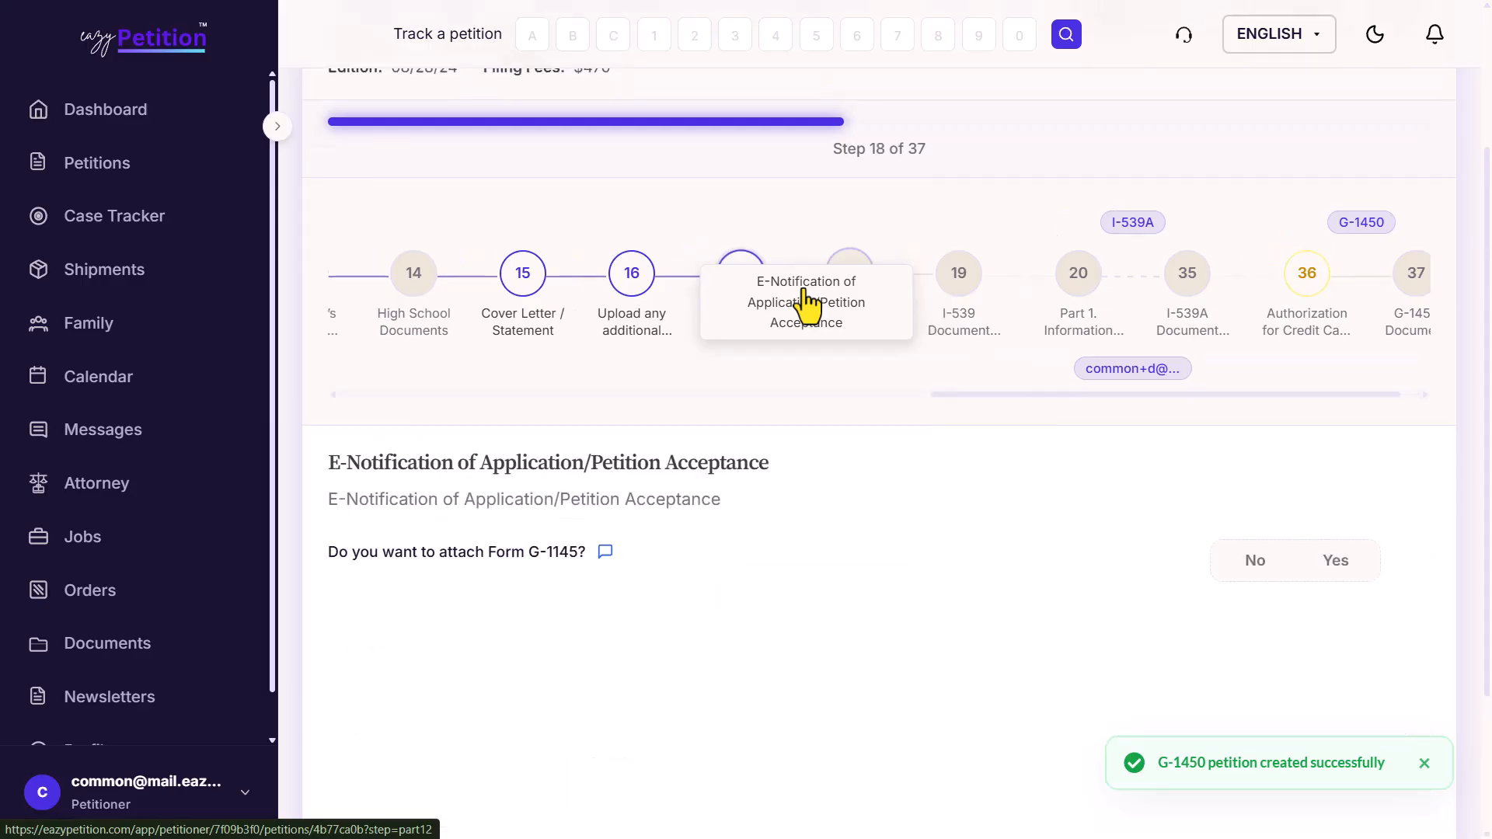
scroll(626, 510, down, 2)
drag(376, 261, 710, 256)
double_click(616, 260)
click(712, 255)
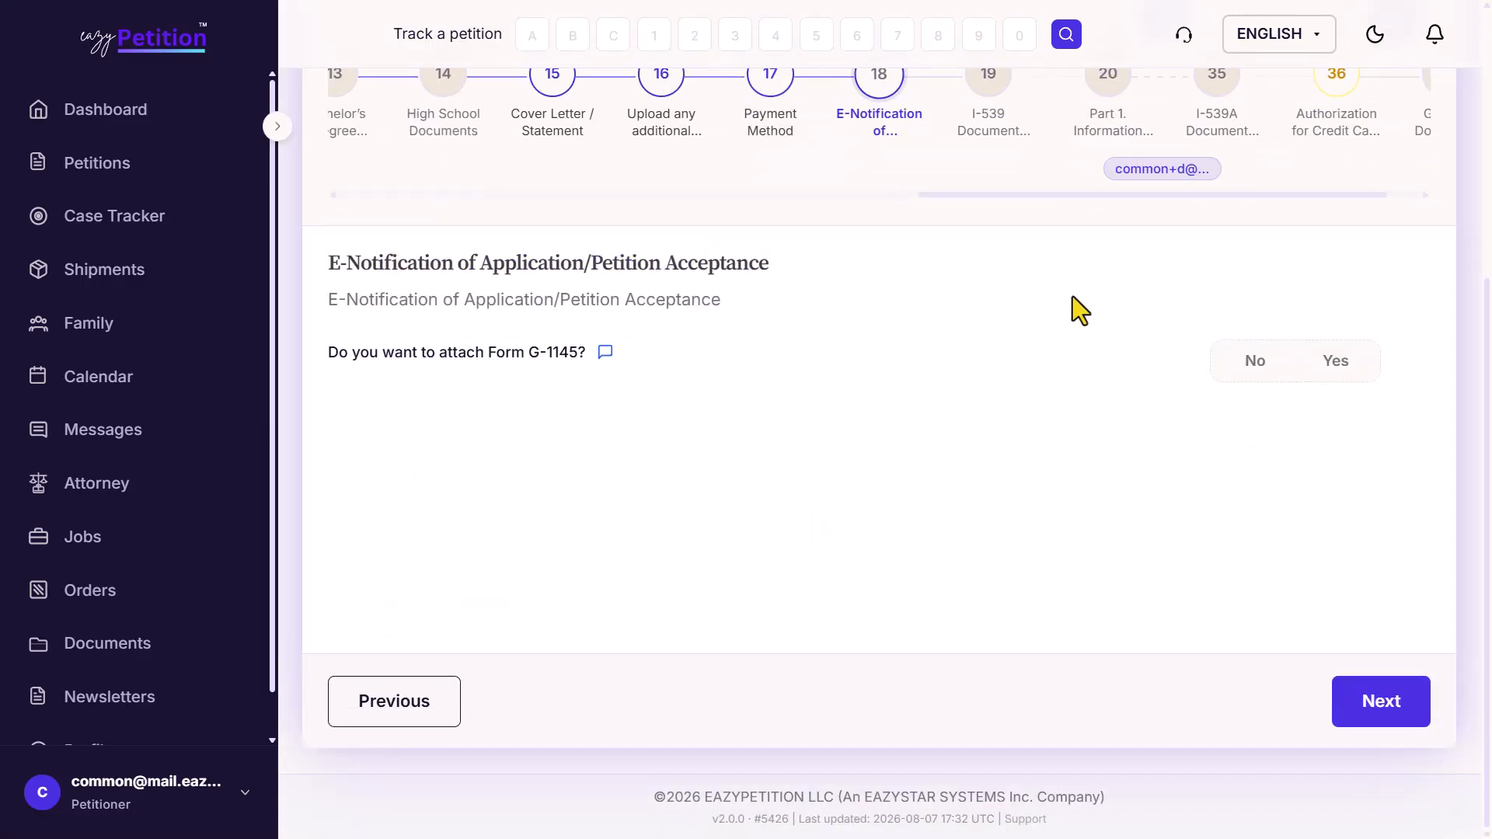
click(1333, 361)
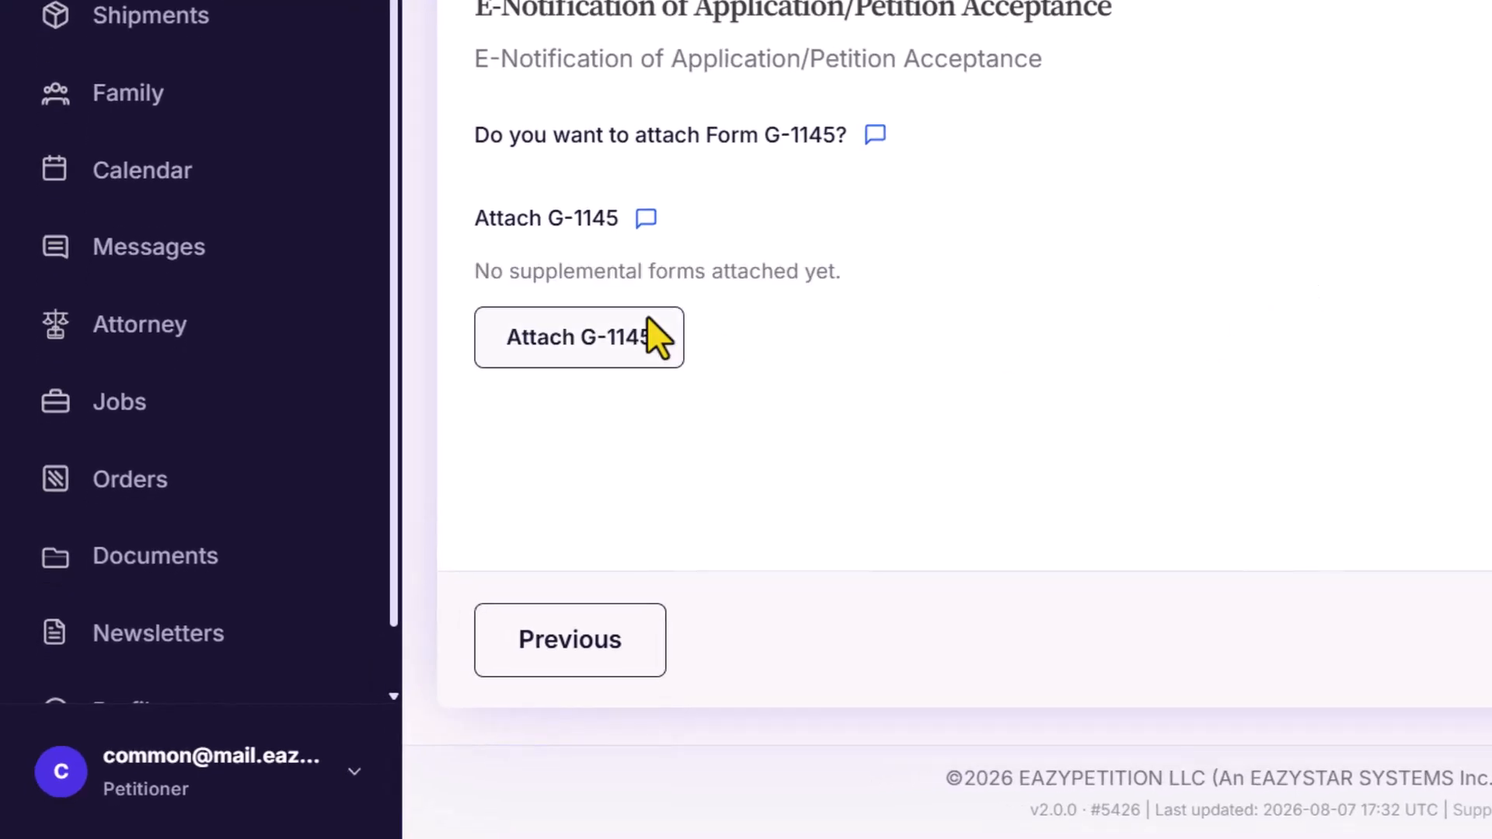
Step: Attach a newly created G-1145 form to the petition
click(649, 322)
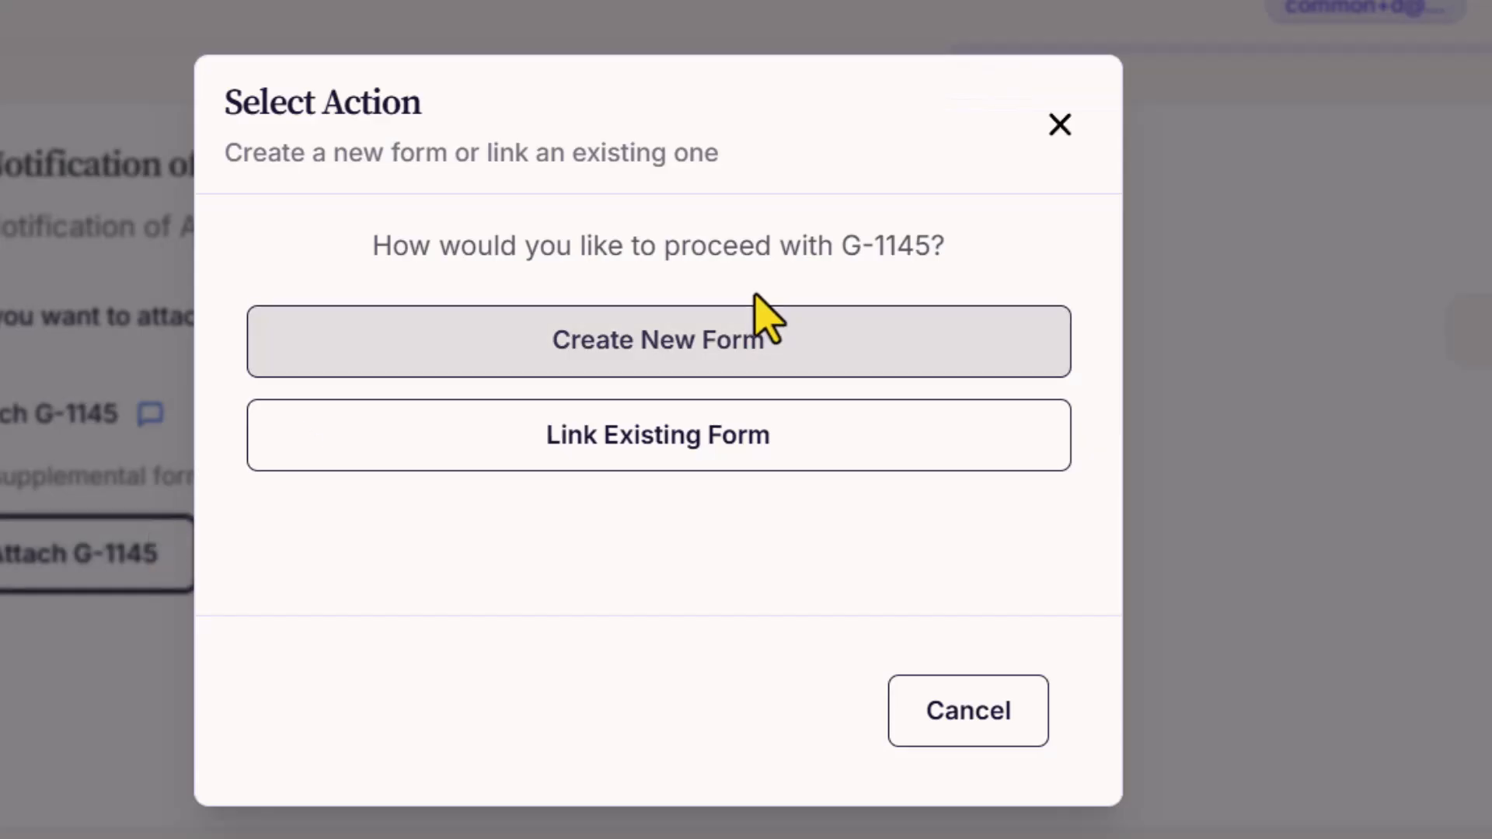
click(767, 333)
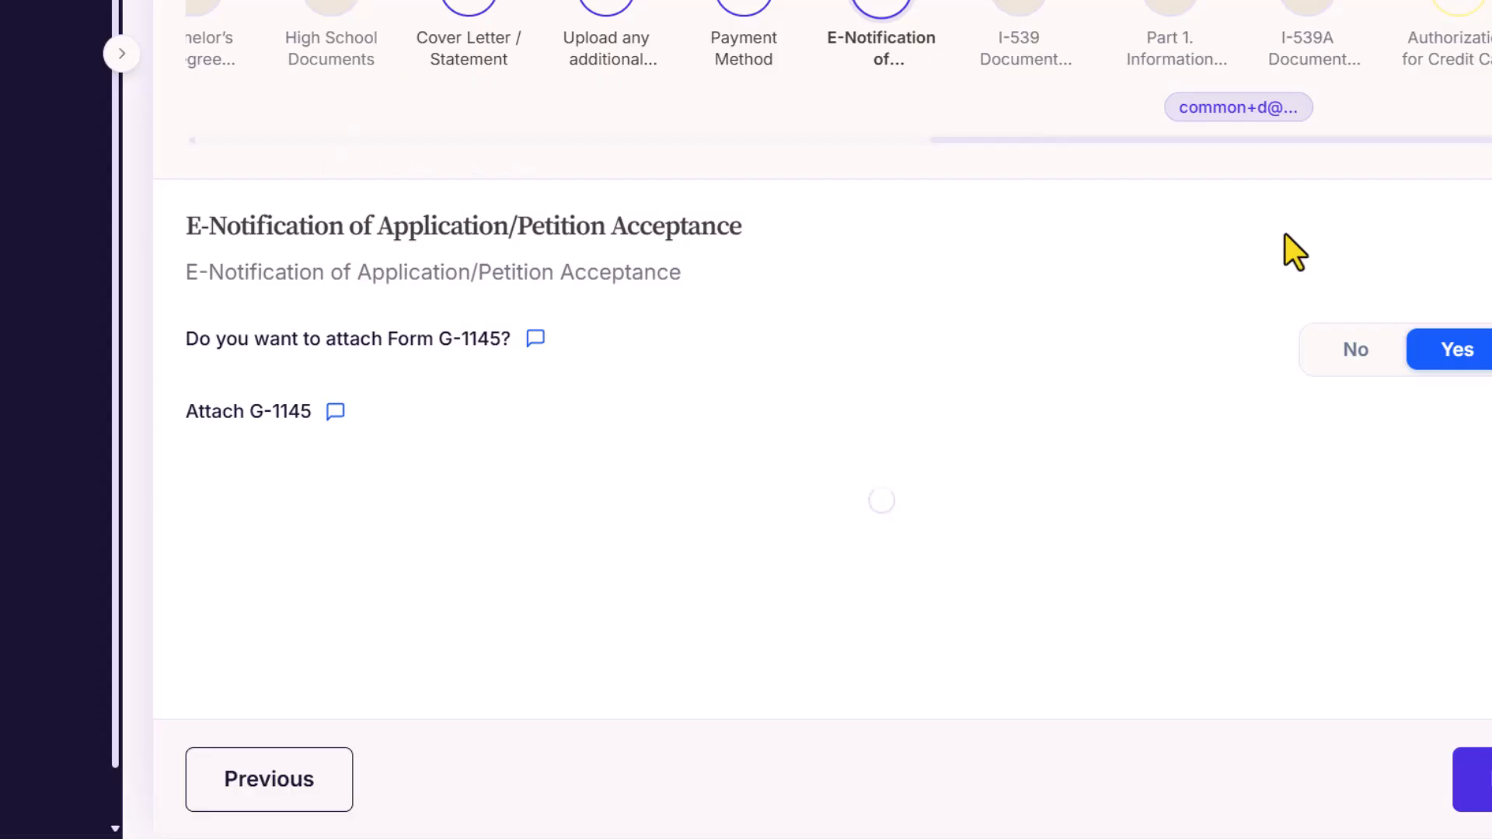
scroll(1285, 234, up, 3)
scroll(1418, 268, right, 4)
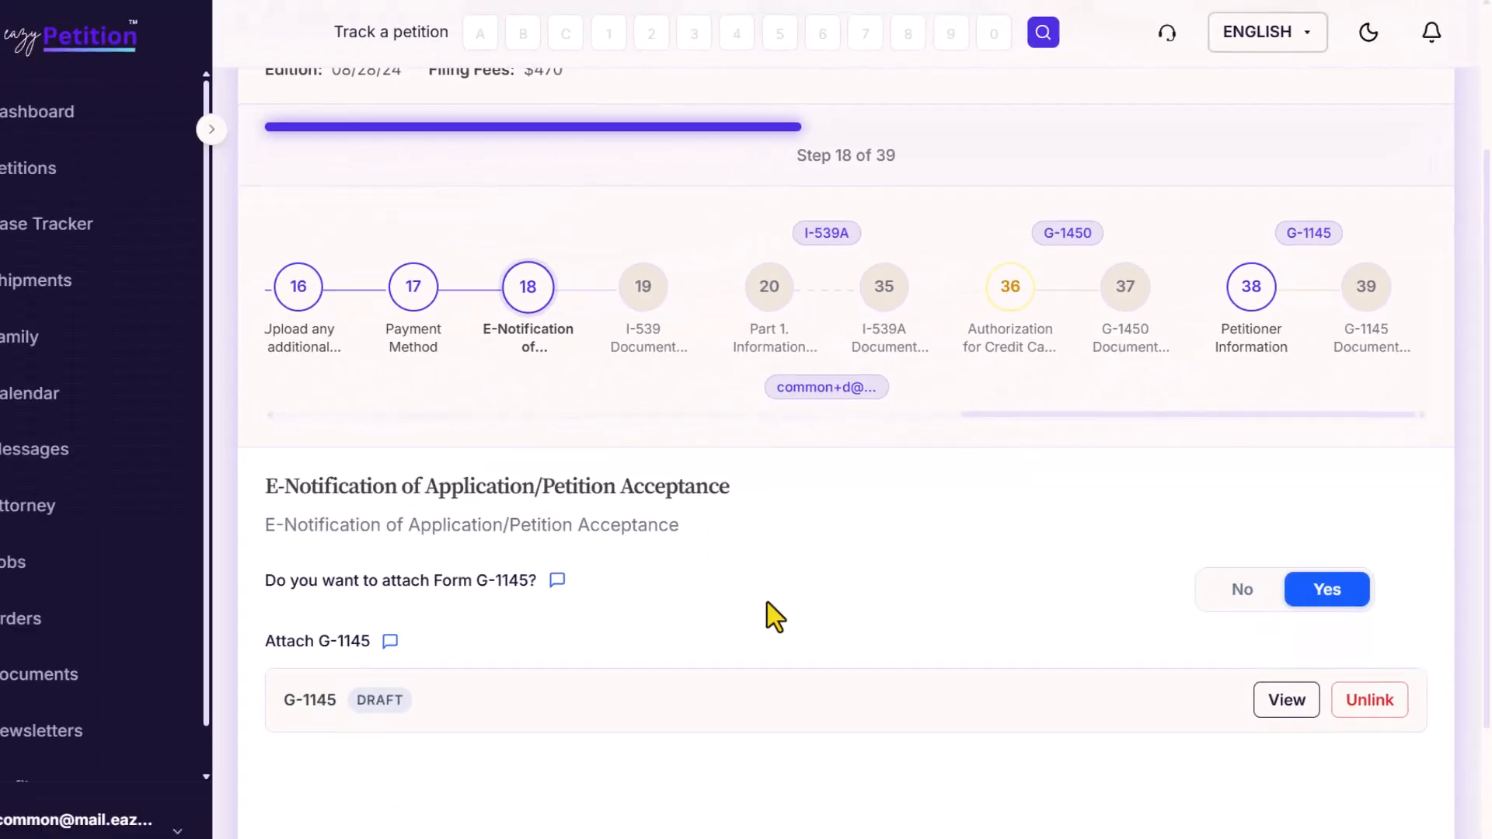
Step: Go to the I-539 Document Review and expand the Cover Letter section to review it
scroll(804, 575, down, 3)
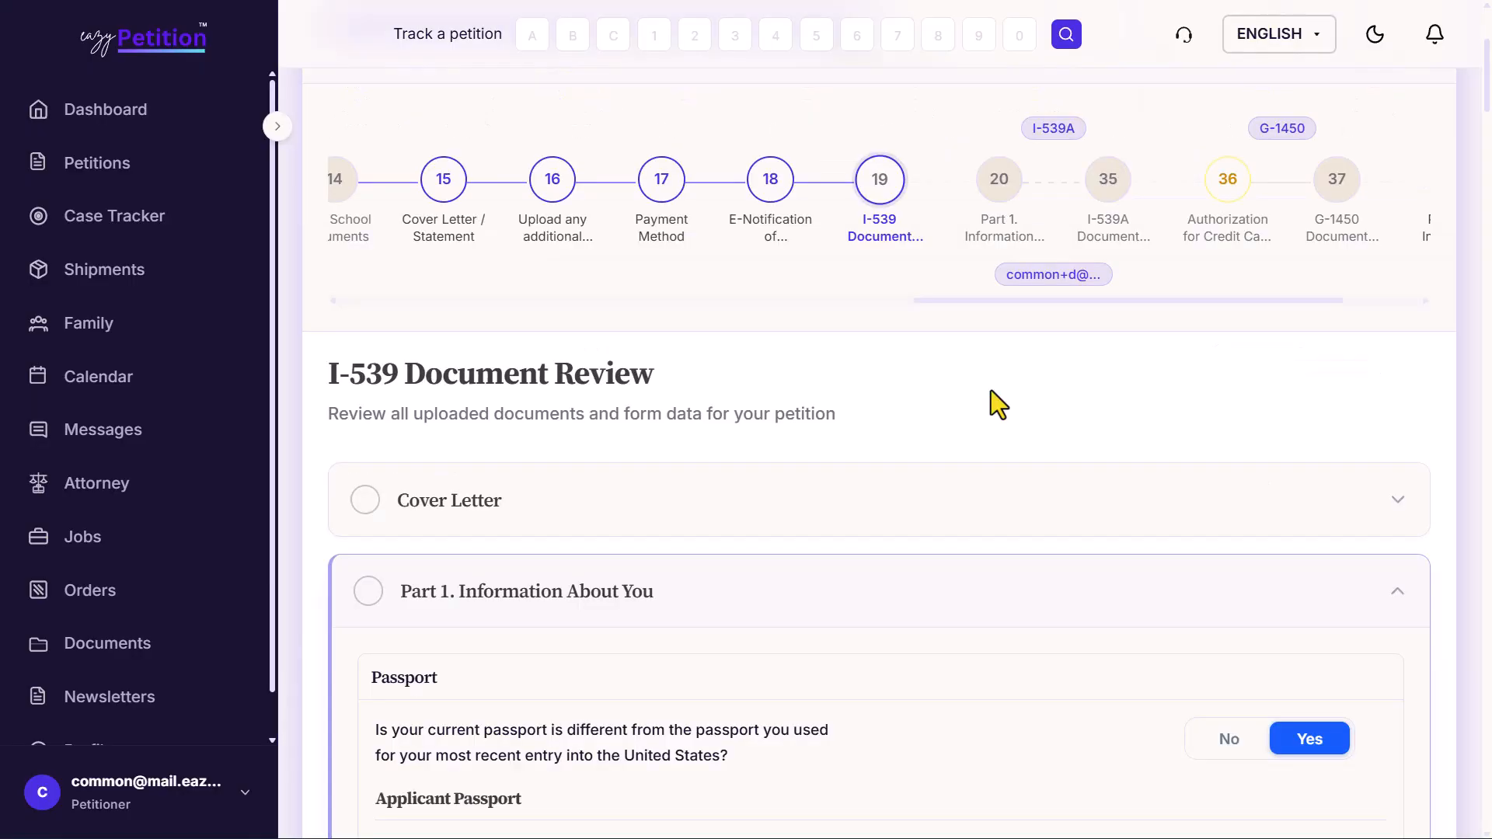
scroll(991, 390, down, 2)
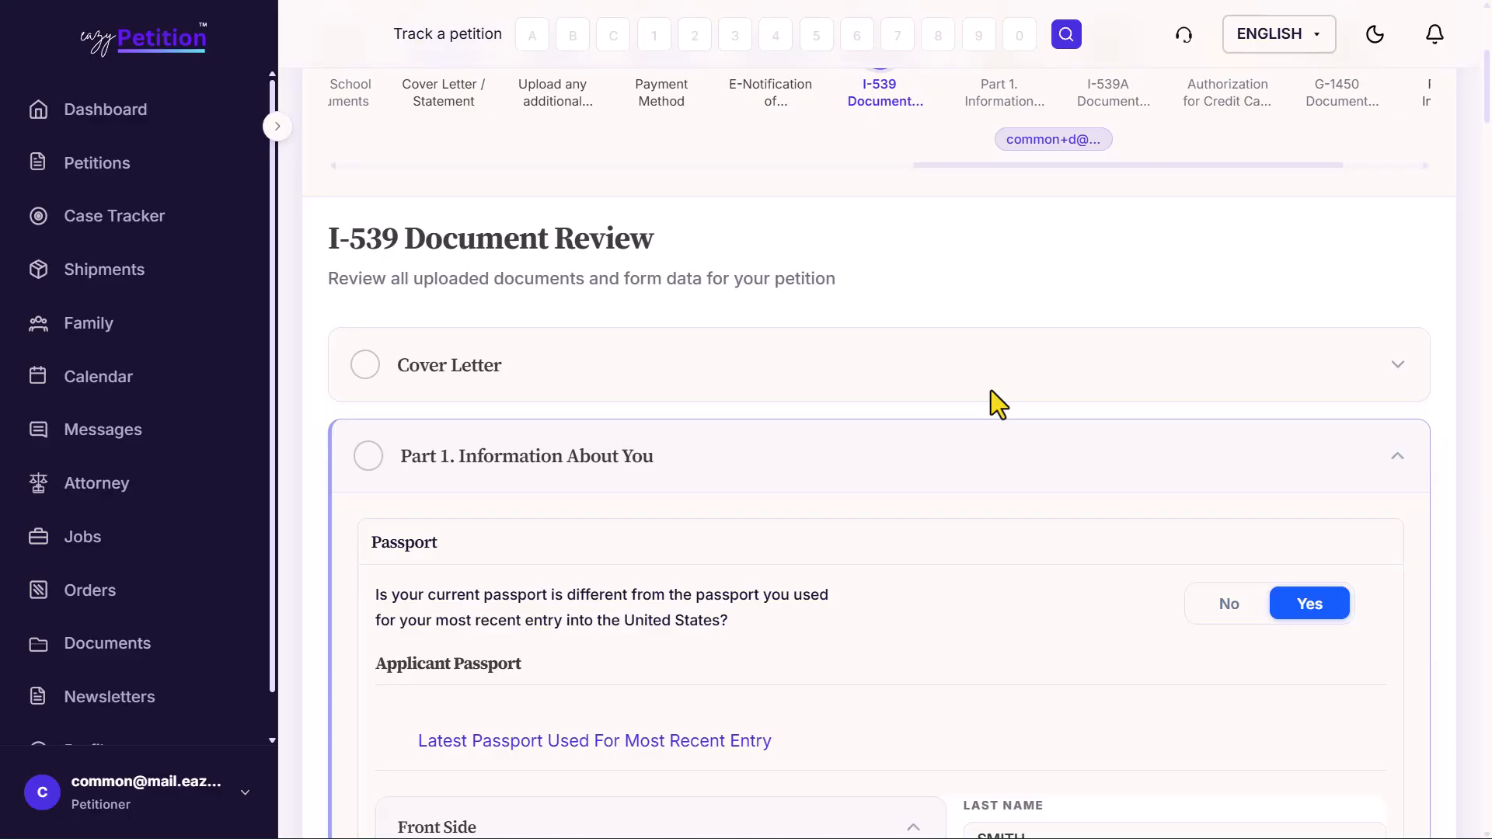
click(737, 392)
scroll(739, 406, down, 4)
scroll(739, 407, up, 4)
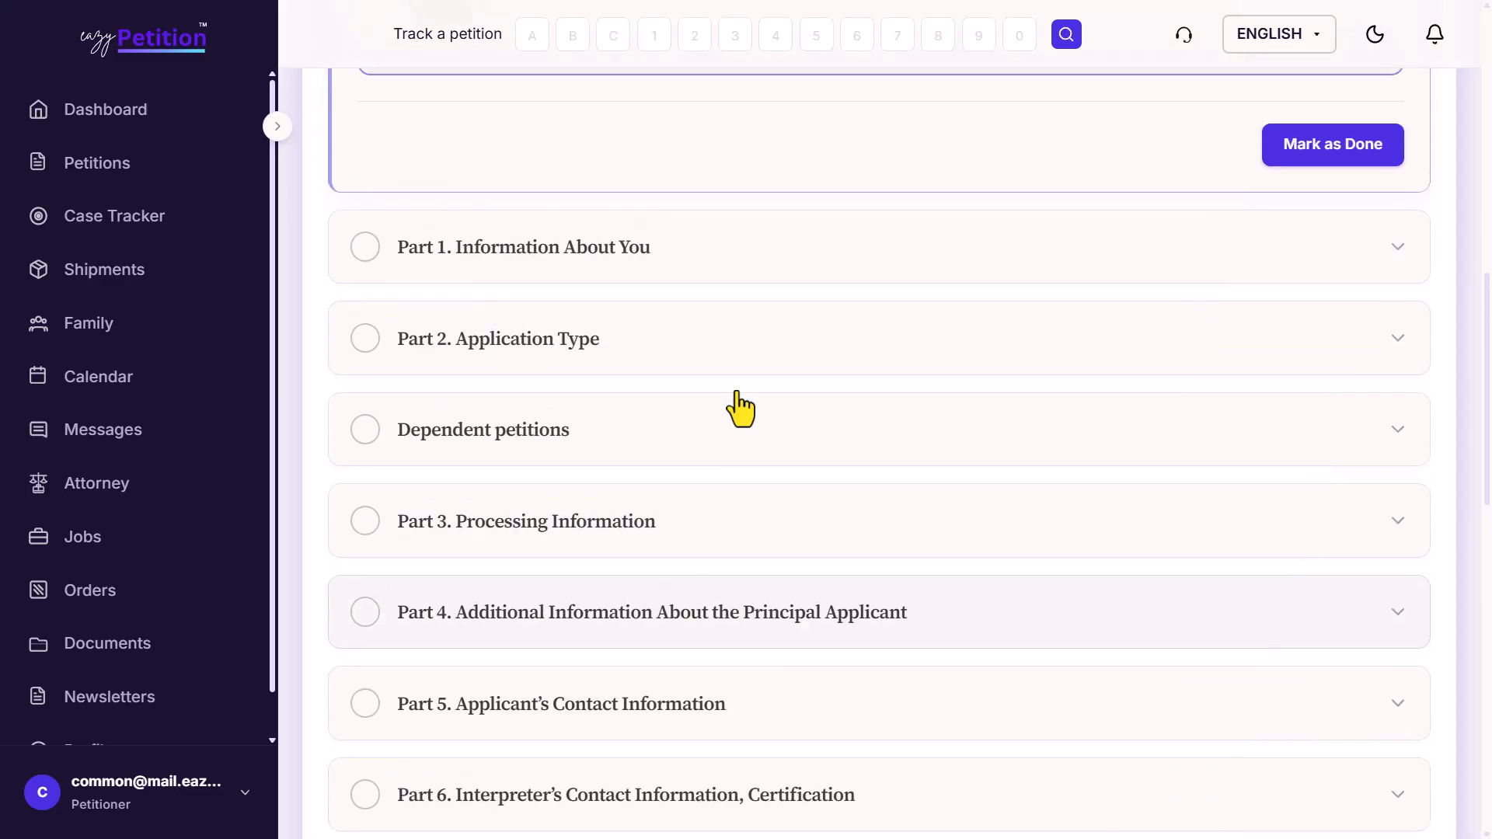
Step: Review Part 1. Information About You and Part 2. Application Type, marking both sections as done
click(579, 326)
scroll(666, 476, down, 3)
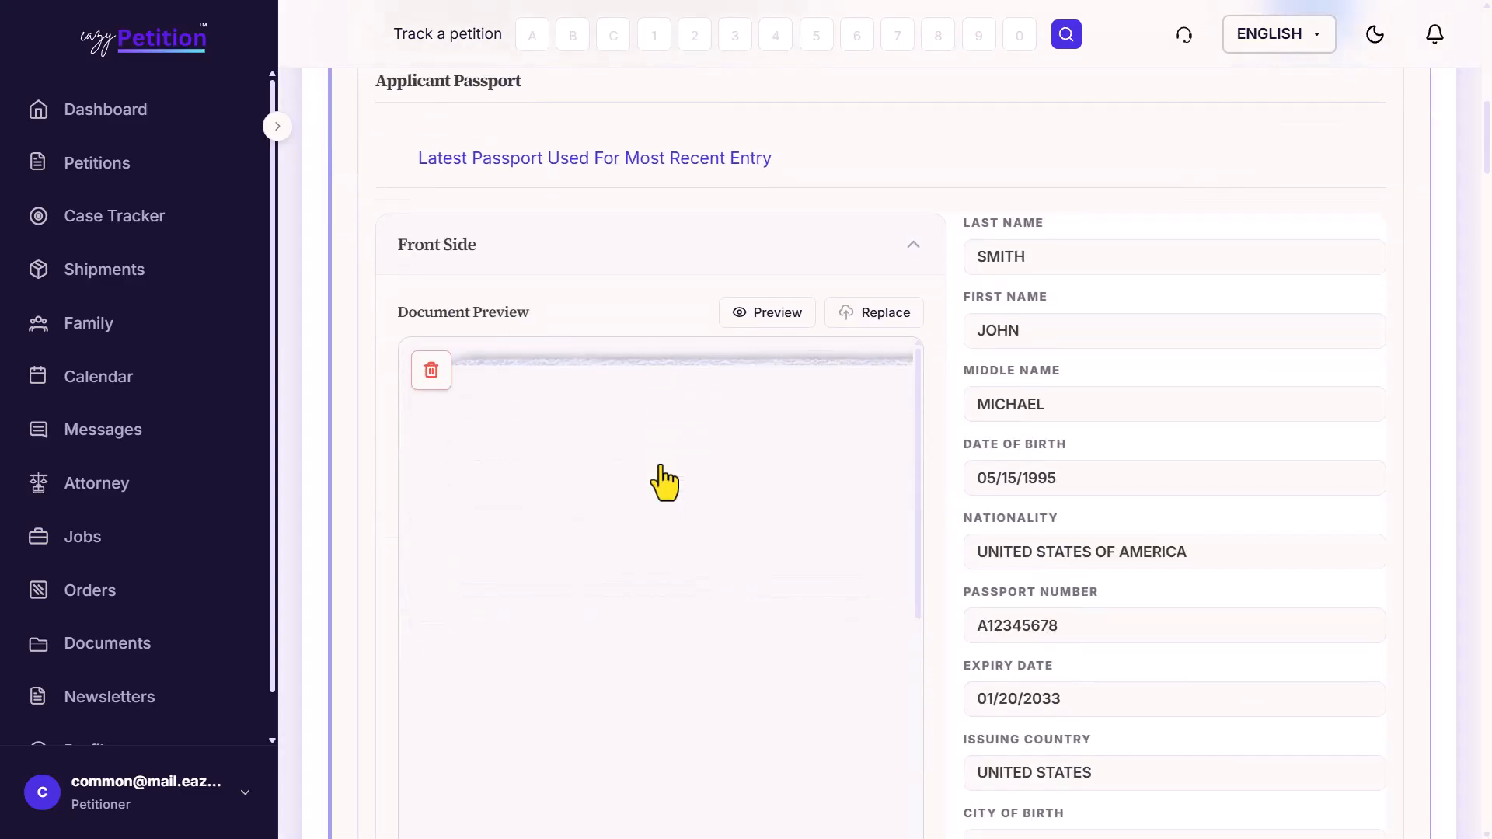
scroll(664, 481, down, 15)
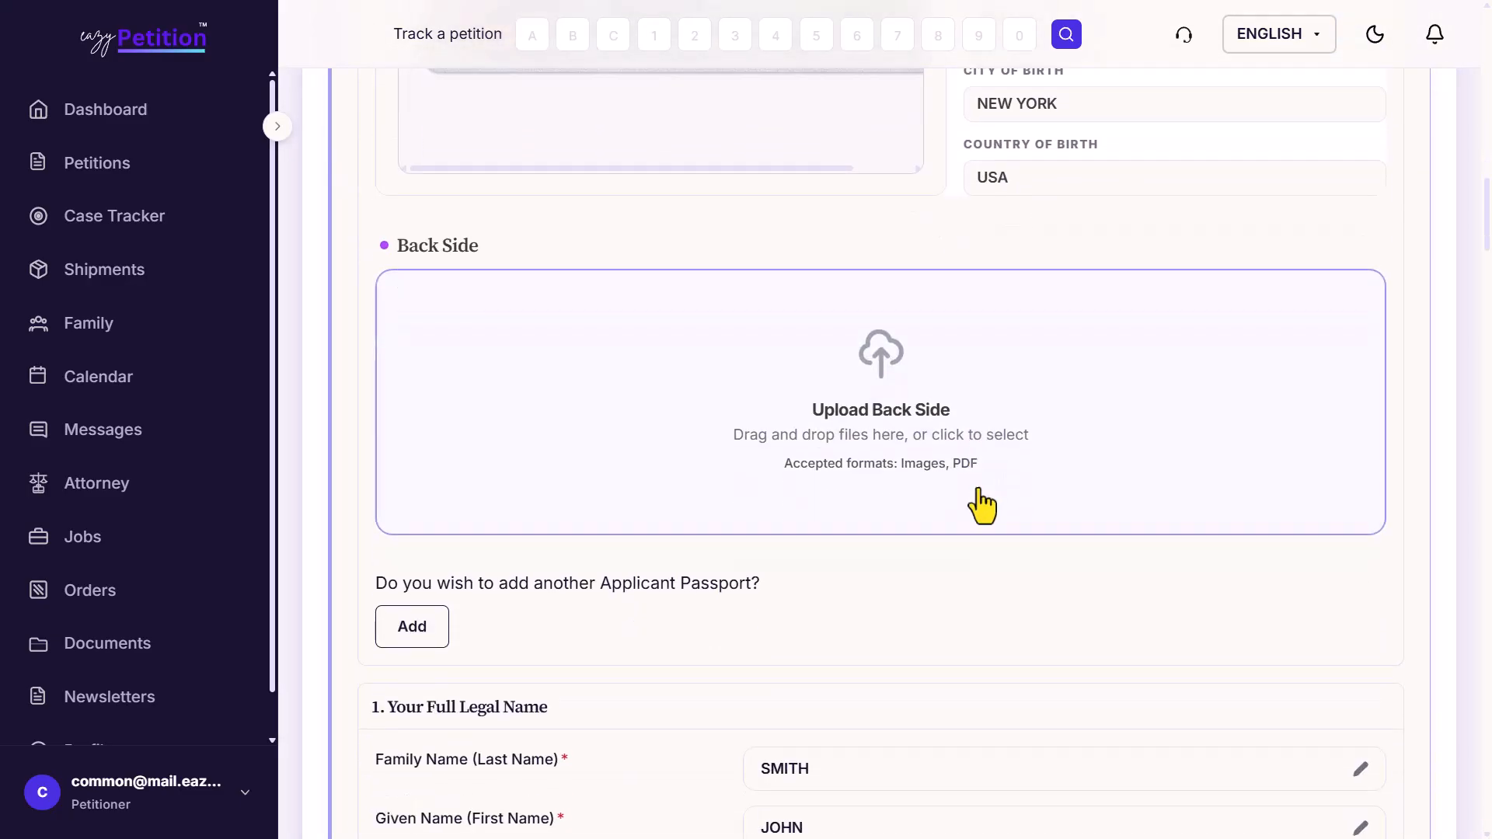
scroll(1264, 389, down, 2)
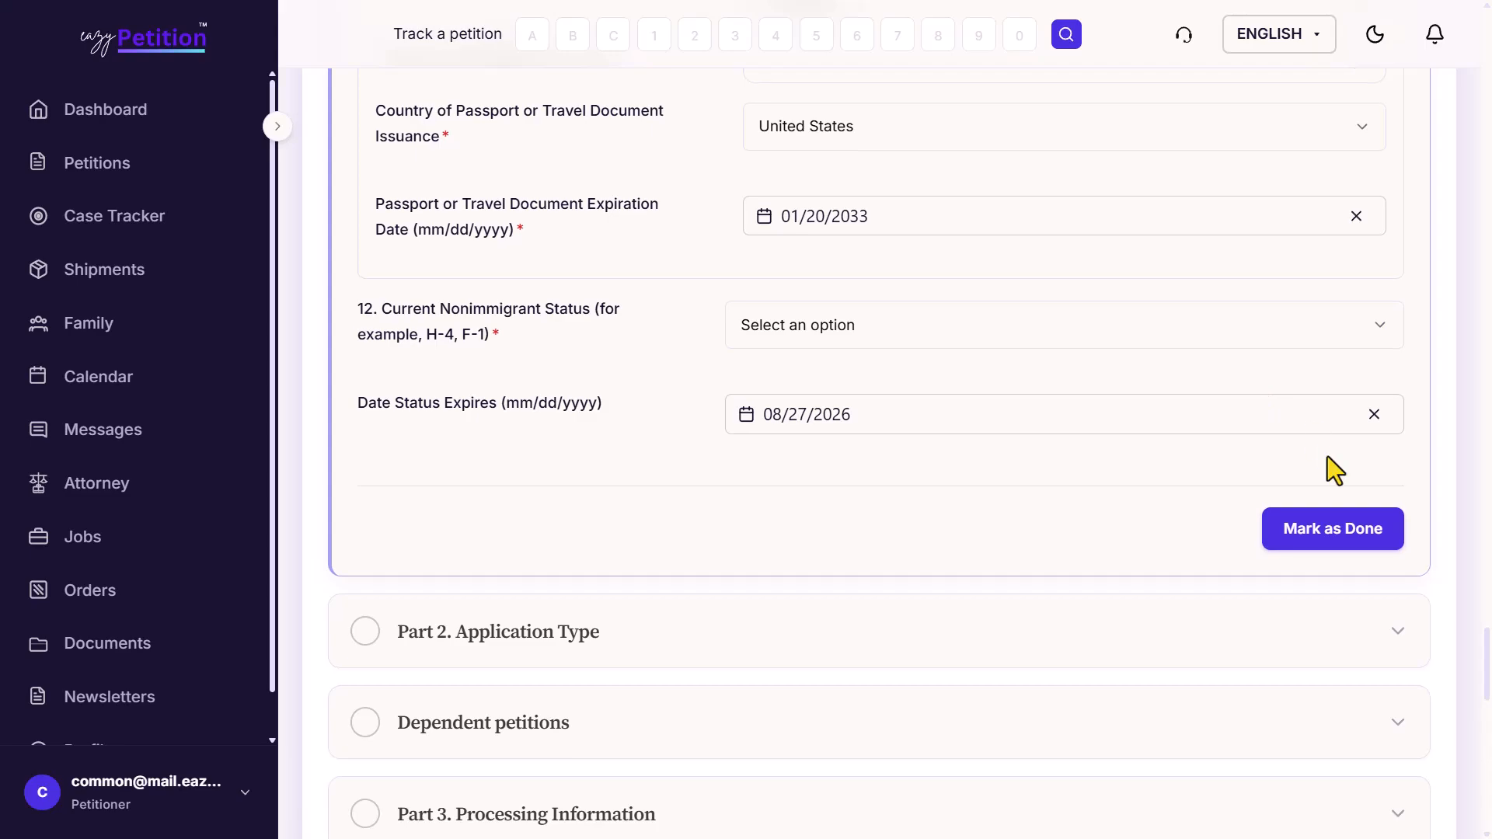
click(1376, 544)
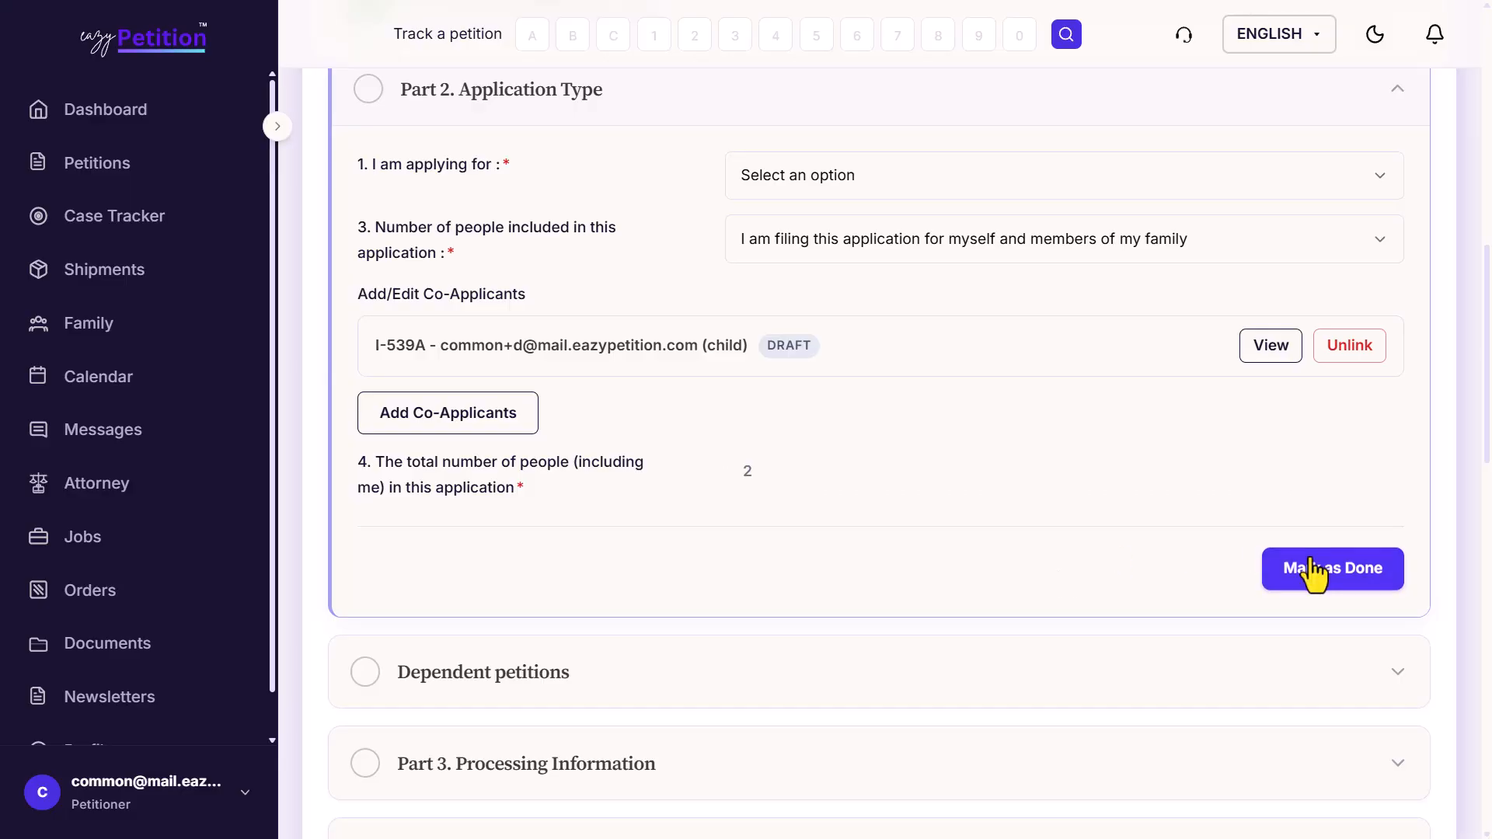
click(1331, 578)
Step: Check the Review Progress summary of the I-539 document review and continue to Part 1 of the I-539A
scroll(1033, 582, down, 10)
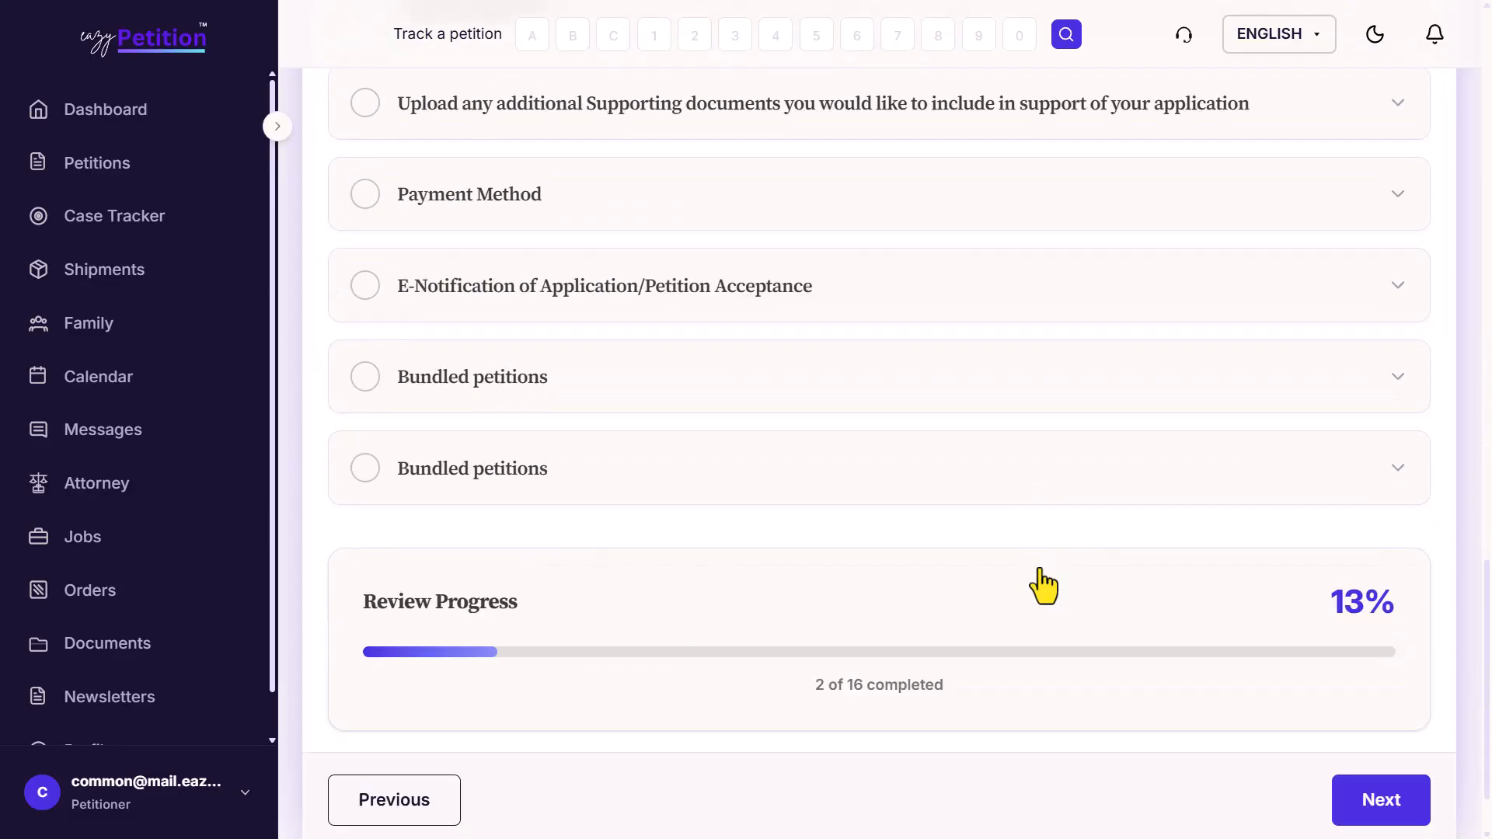
drag(356, 510, 462, 510)
click(490, 510)
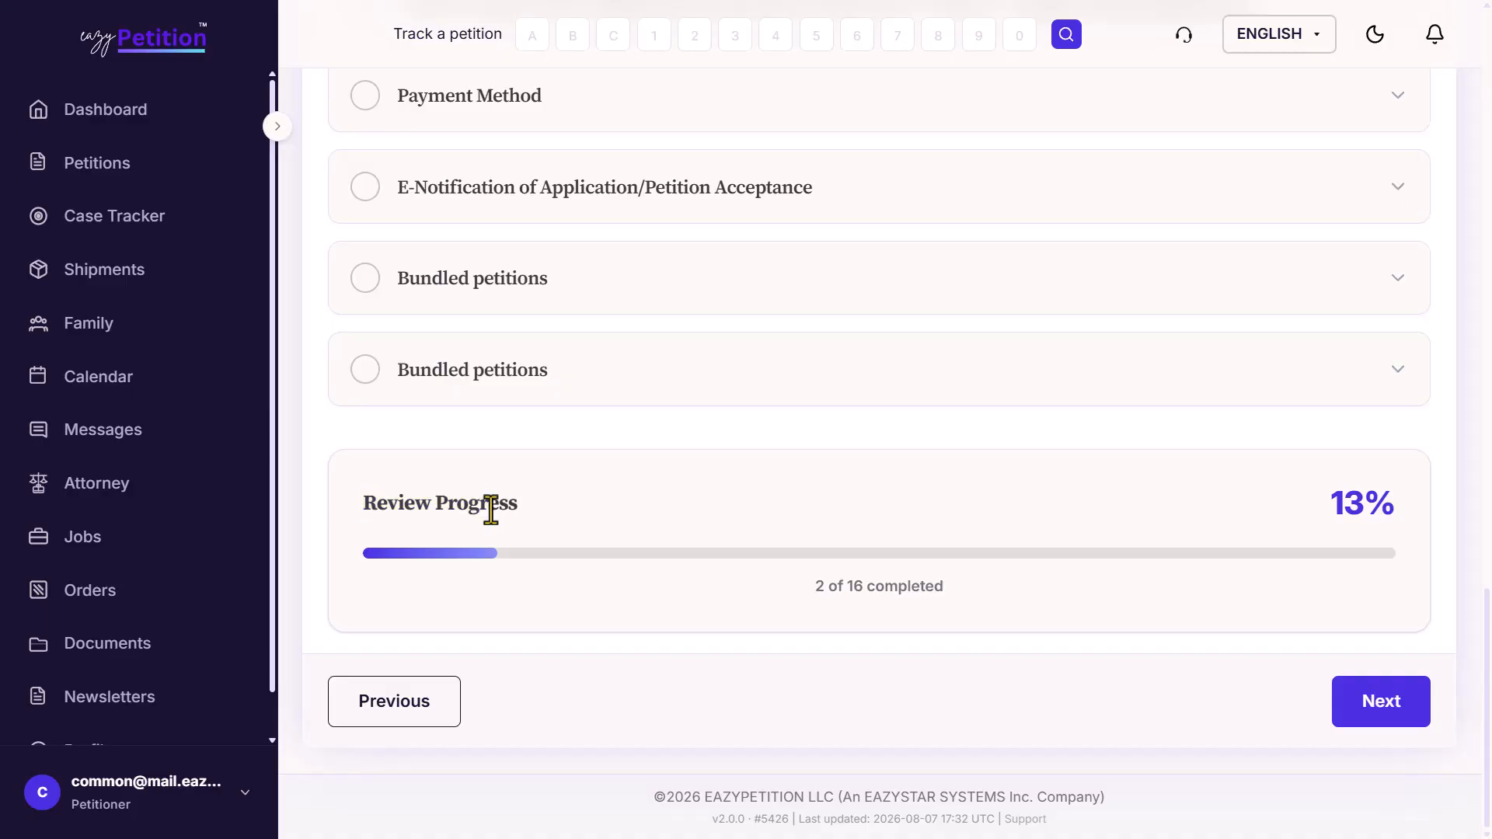
click(1344, 701)
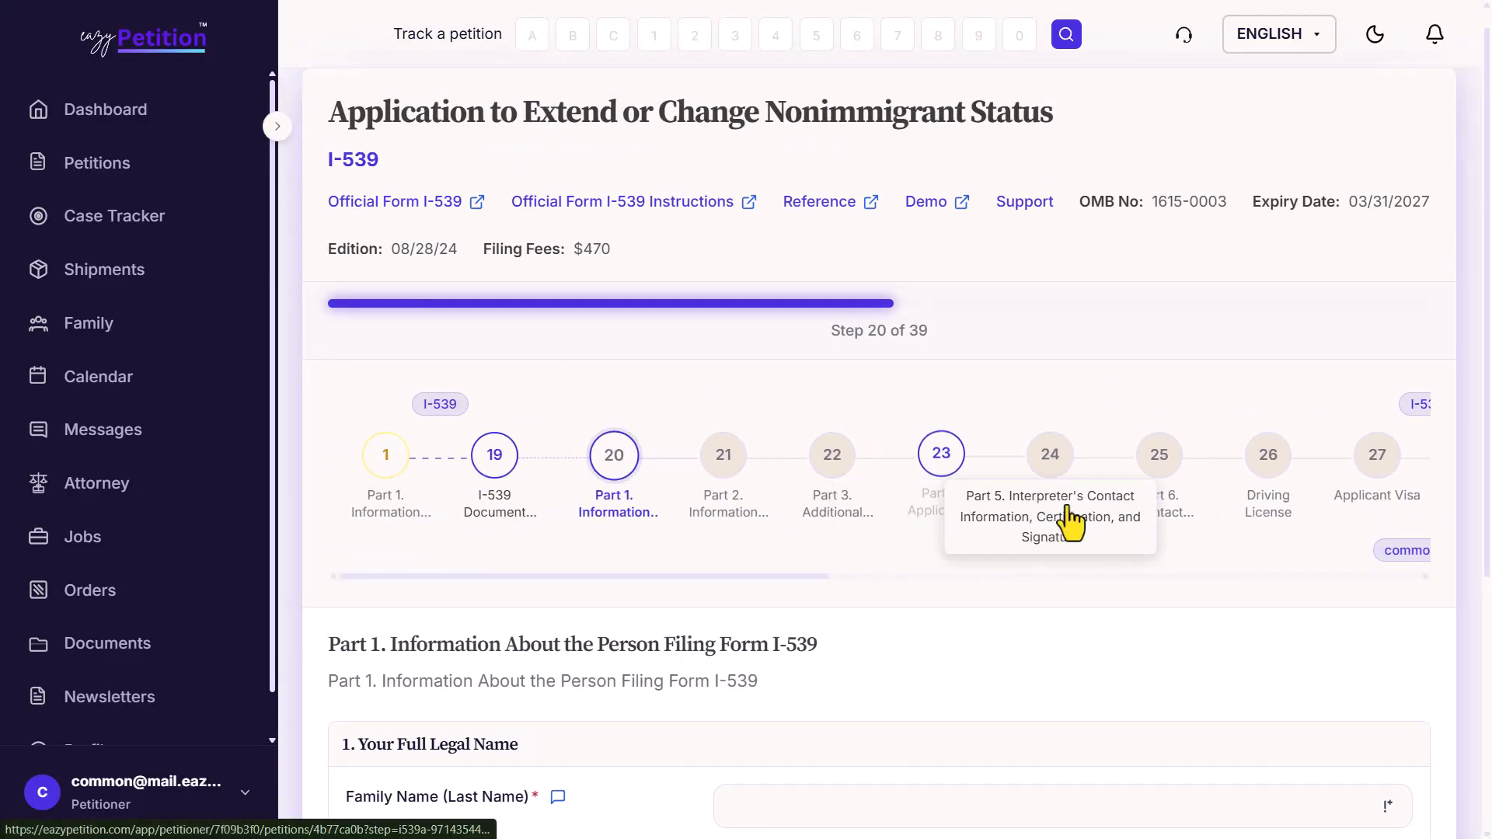
Step: Open the Authorization for Credit Card Transactions section of the G-1450
scroll(1068, 513, down, 10)
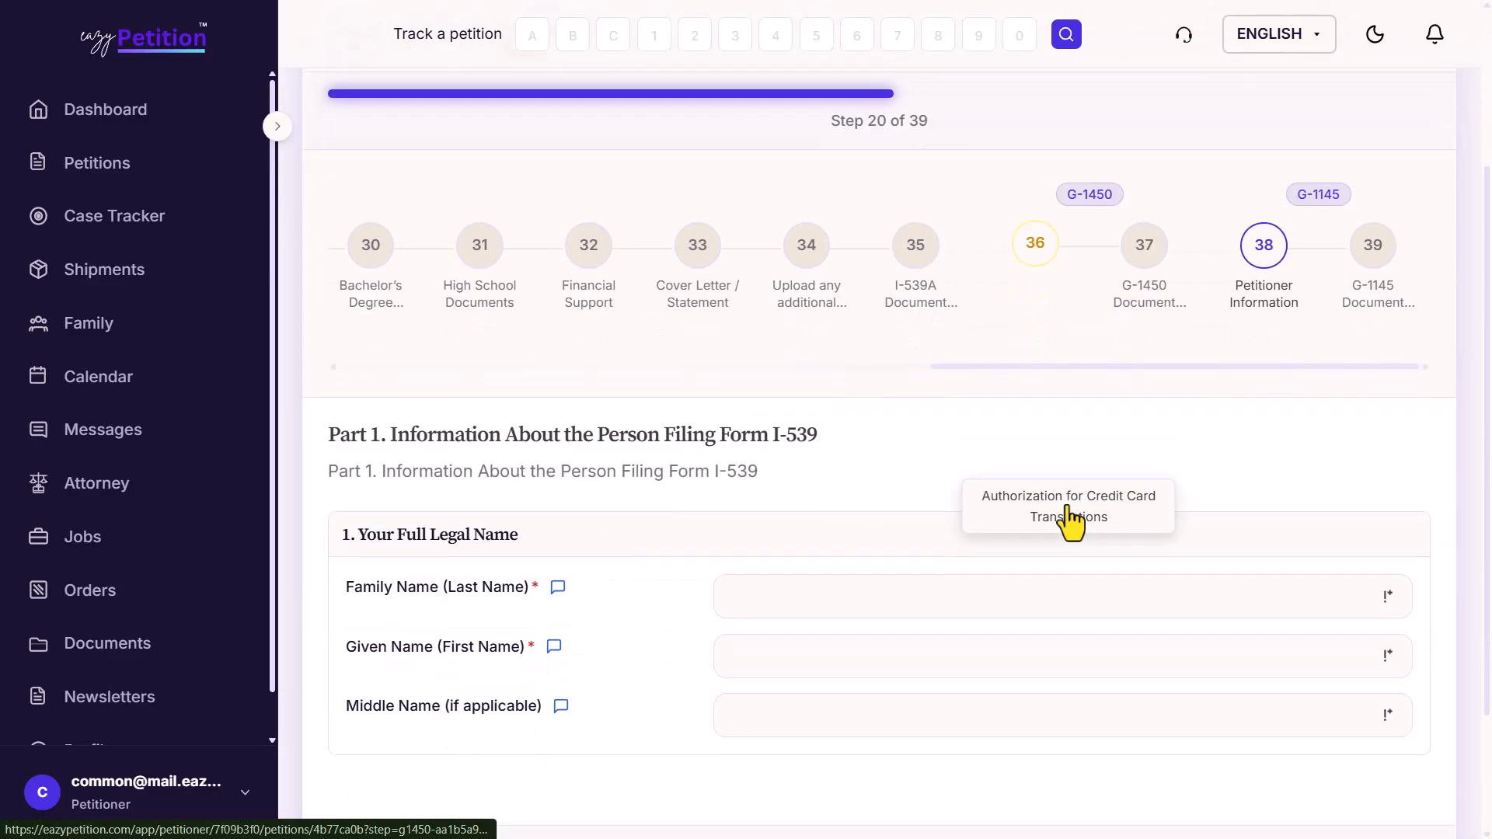
scroll(1073, 519, up, 2)
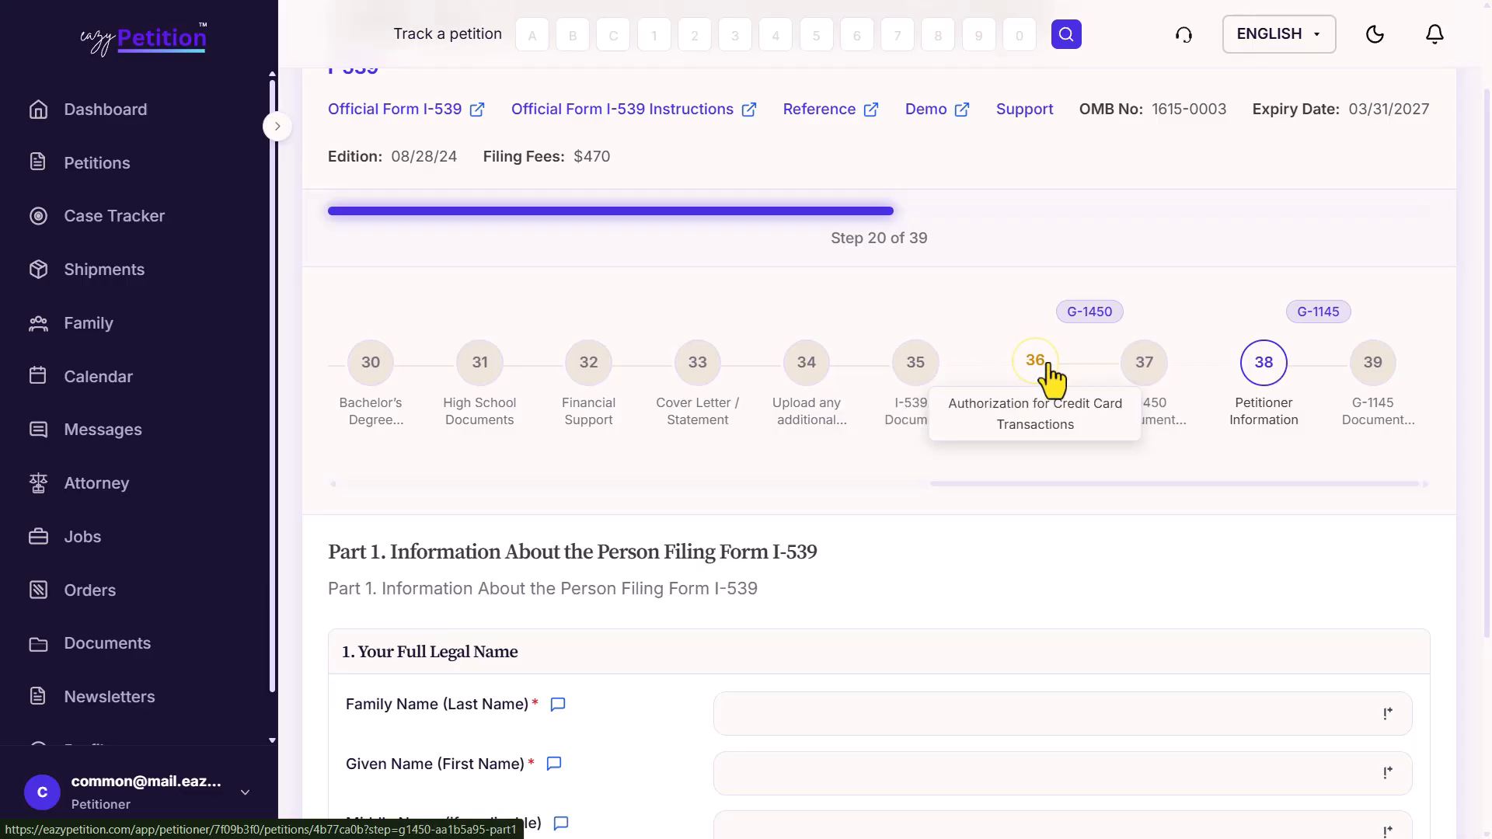
click(1049, 365)
scroll(858, 431, down, 1)
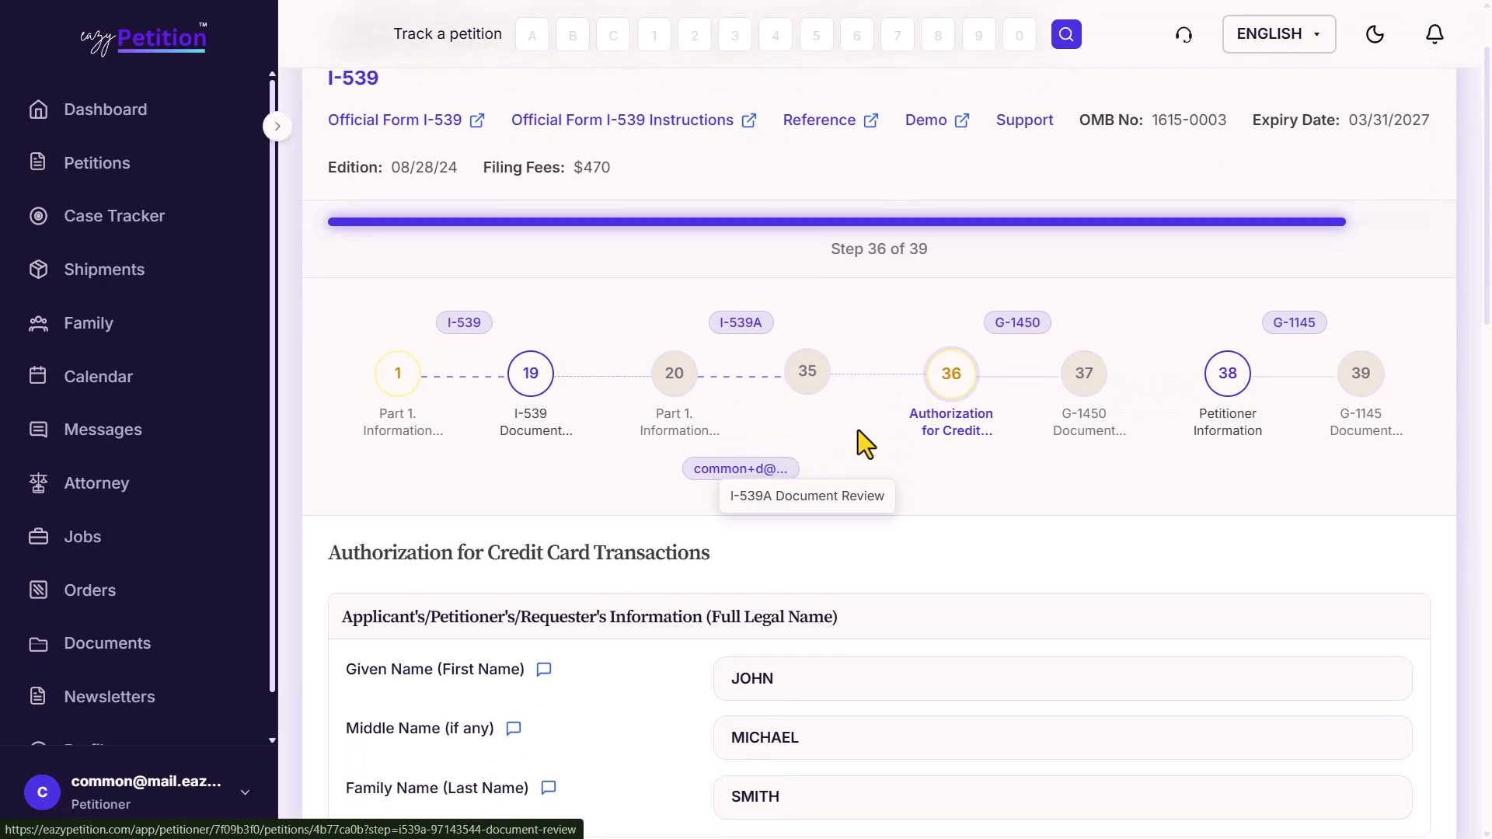
Step: Review the G-1450 names, billing address, contact and credit card information fields in the Authorization for Credit Card Transactions section
scroll(962, 444, down, 4)
scroll(473, 499, up, 2)
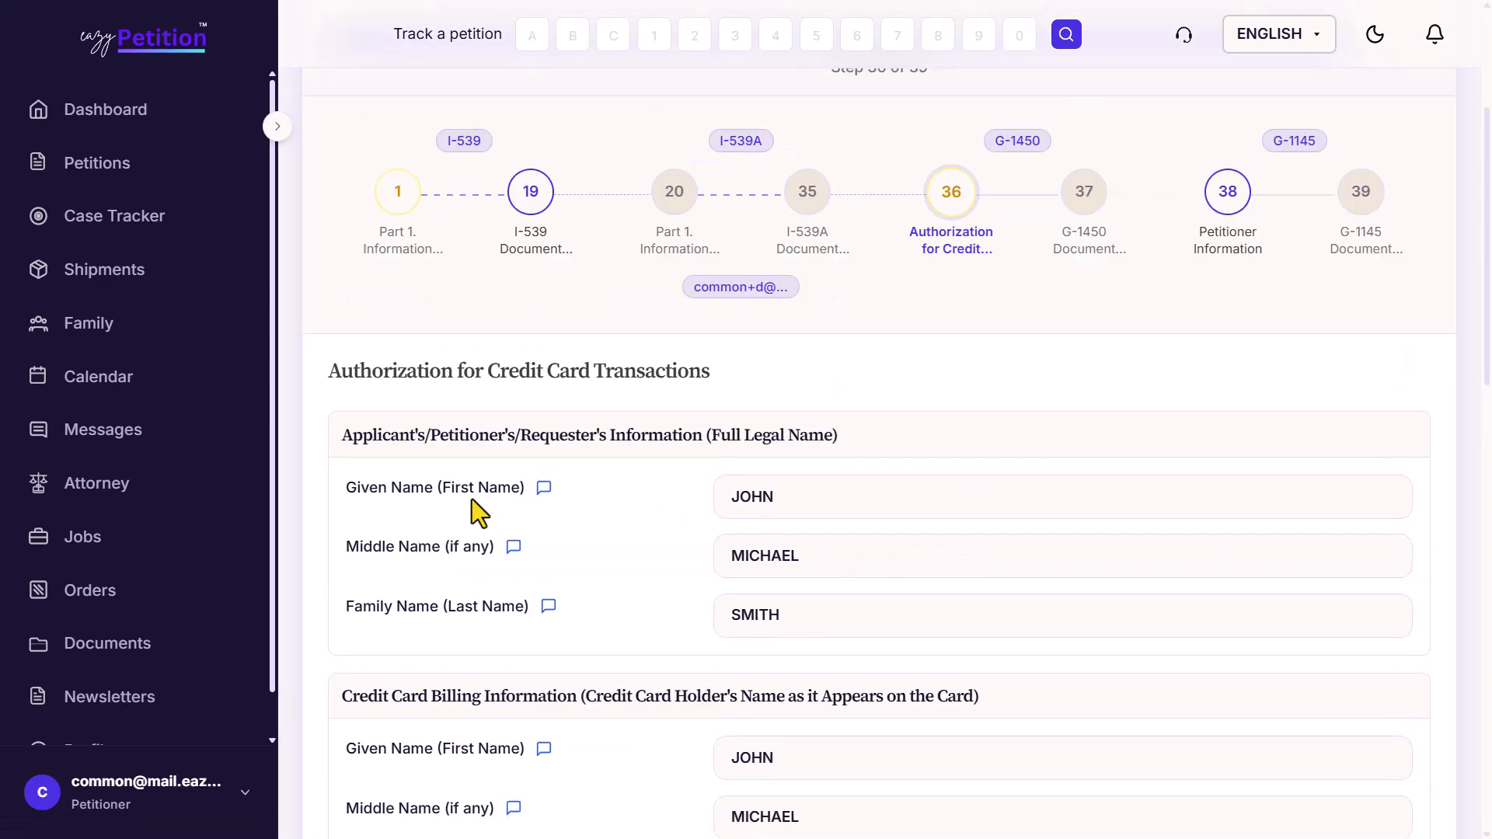
drag(357, 481, 486, 622)
click(487, 622)
scroll(486, 621, down, 4)
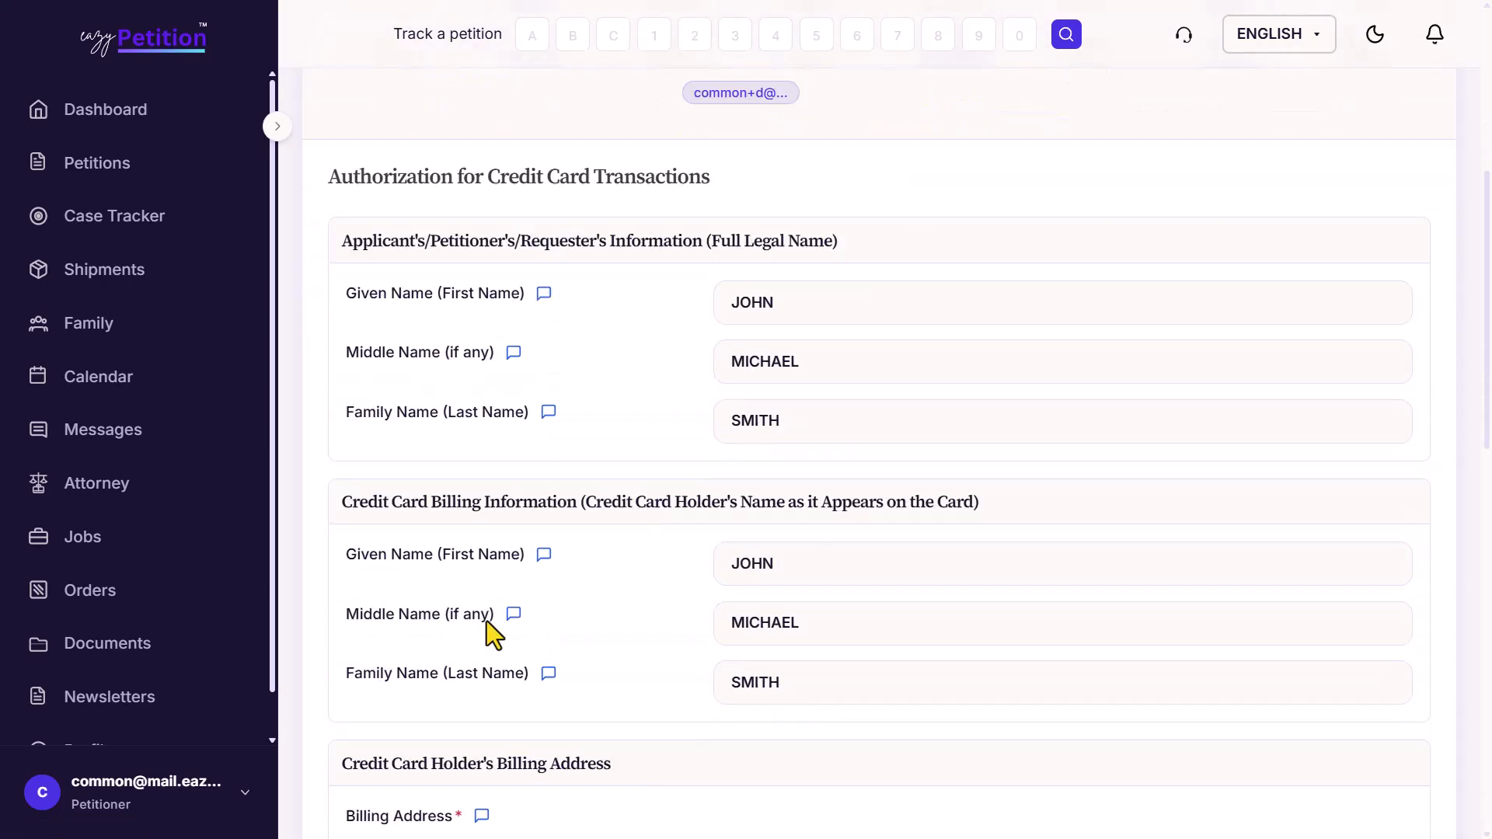
scroll(486, 622, down, 10)
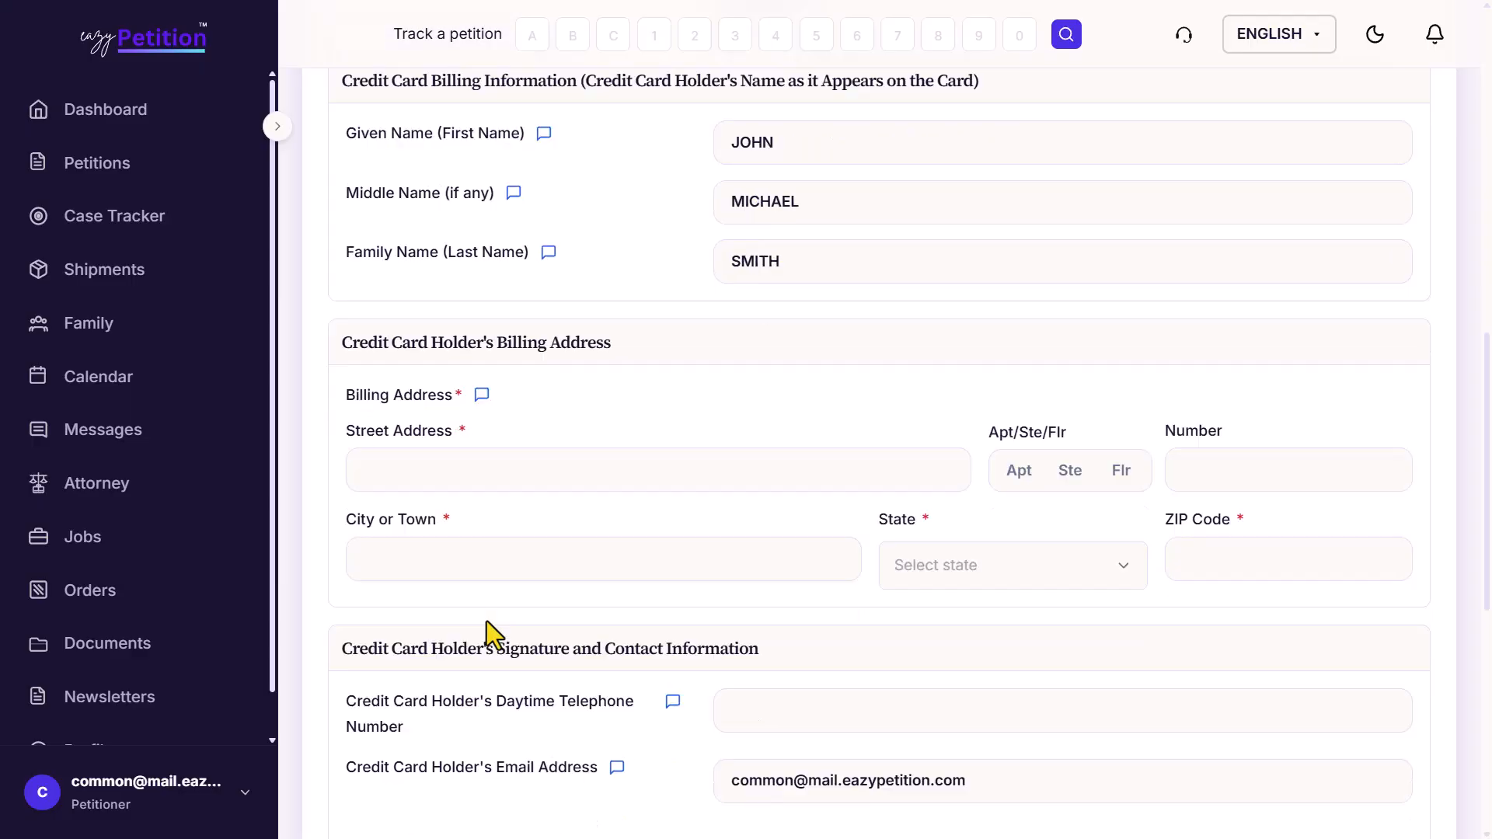
scroll(486, 622, down, 1)
scroll(918, 470, up, 7)
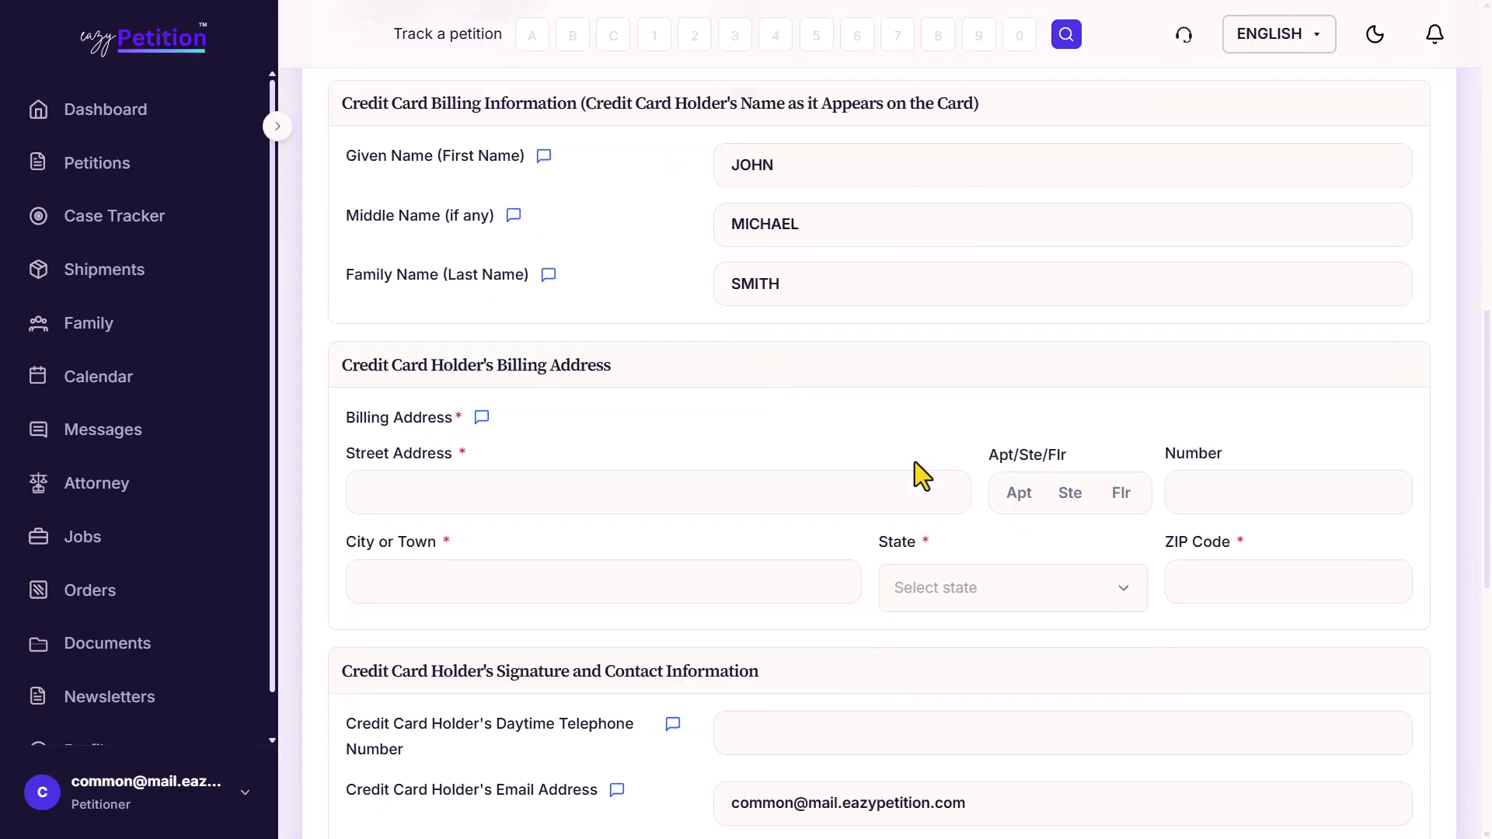
scroll(915, 461, down, 3)
scroll(915, 462, down, 2)
scroll(915, 461, down, 3)
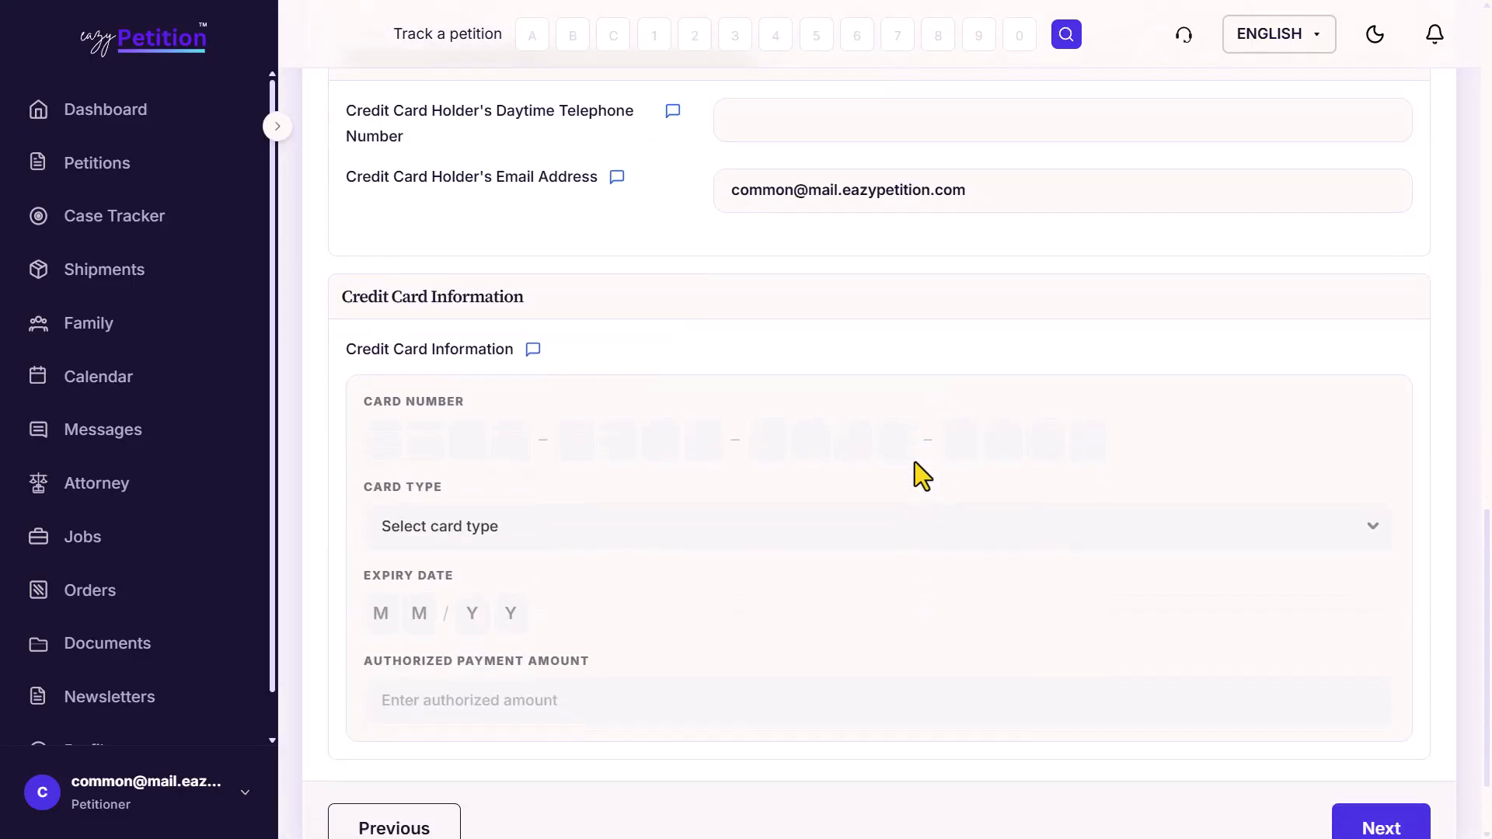
scroll(915, 462, up, 20)
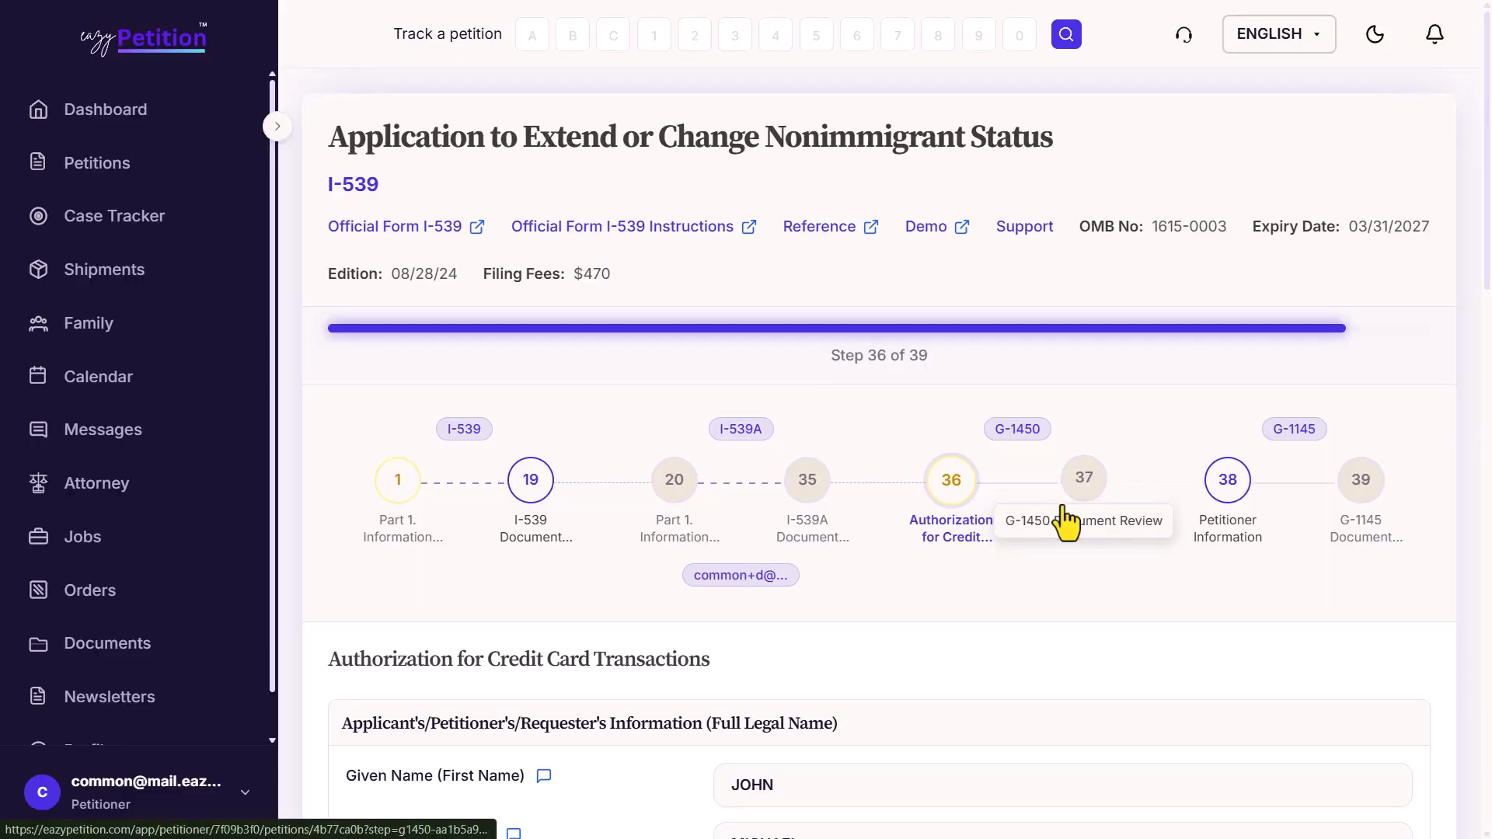
Step: Open the G-1145 Petitioner Information section and review its name, email address and mobile phone fields
click(1226, 484)
scroll(986, 553, down, 6)
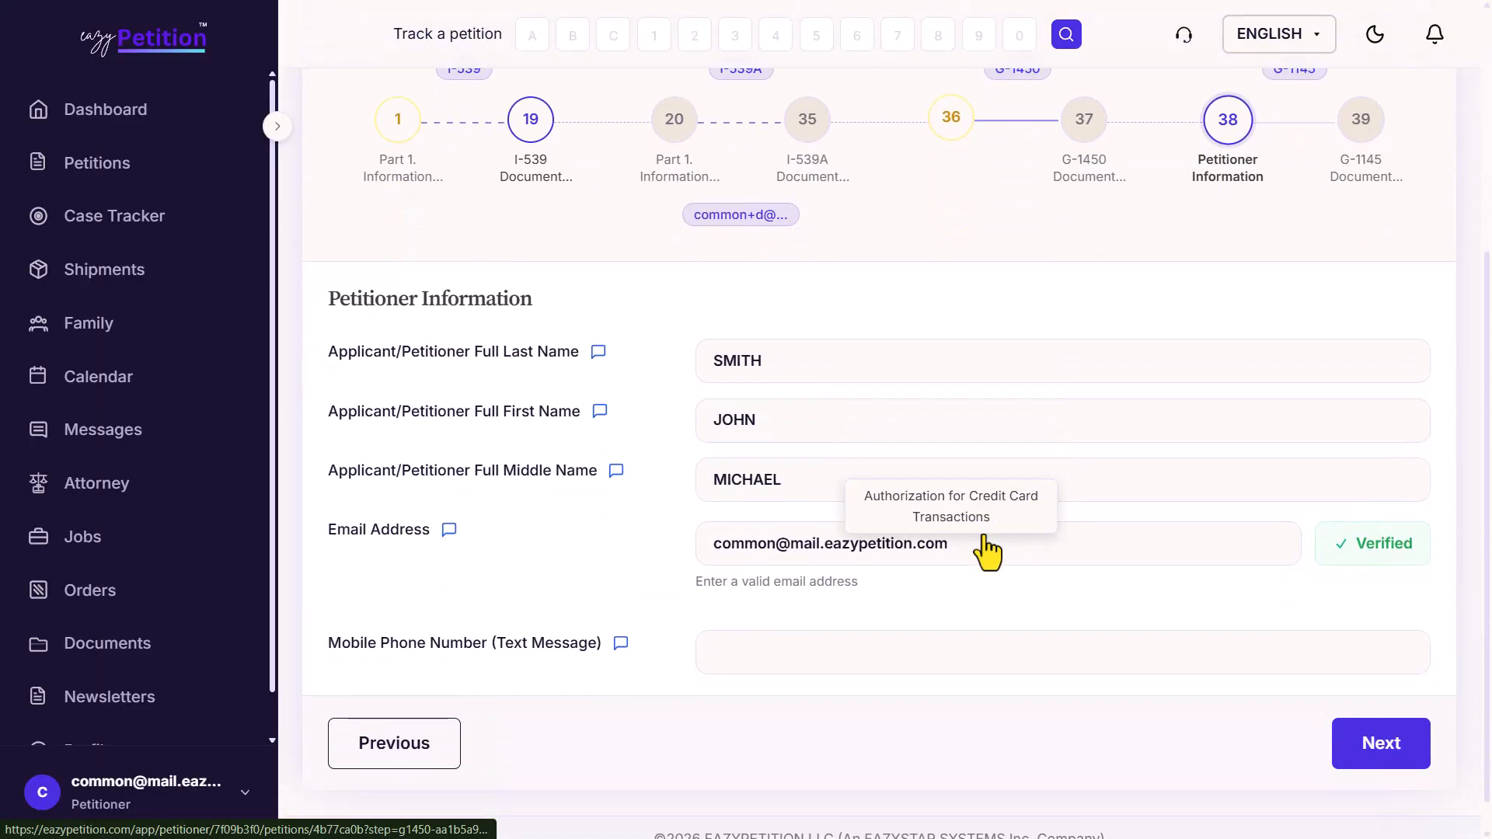
scroll(987, 553, up, 2)
scroll(989, 576, up, 1)
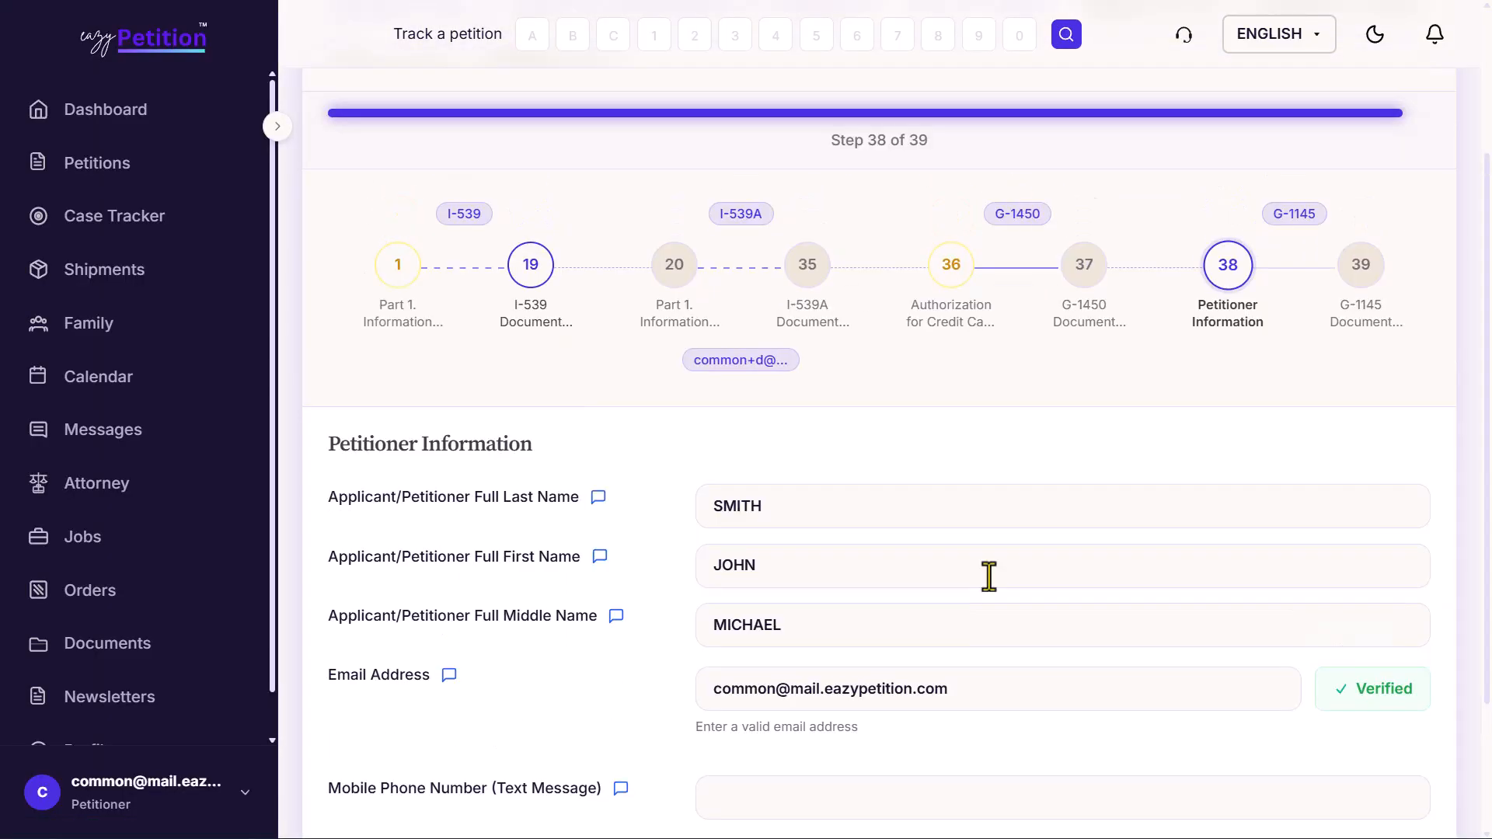
scroll(989, 576, down, 3)
scroll(989, 575, up, 6)
scroll(1315, 486, down, 3)
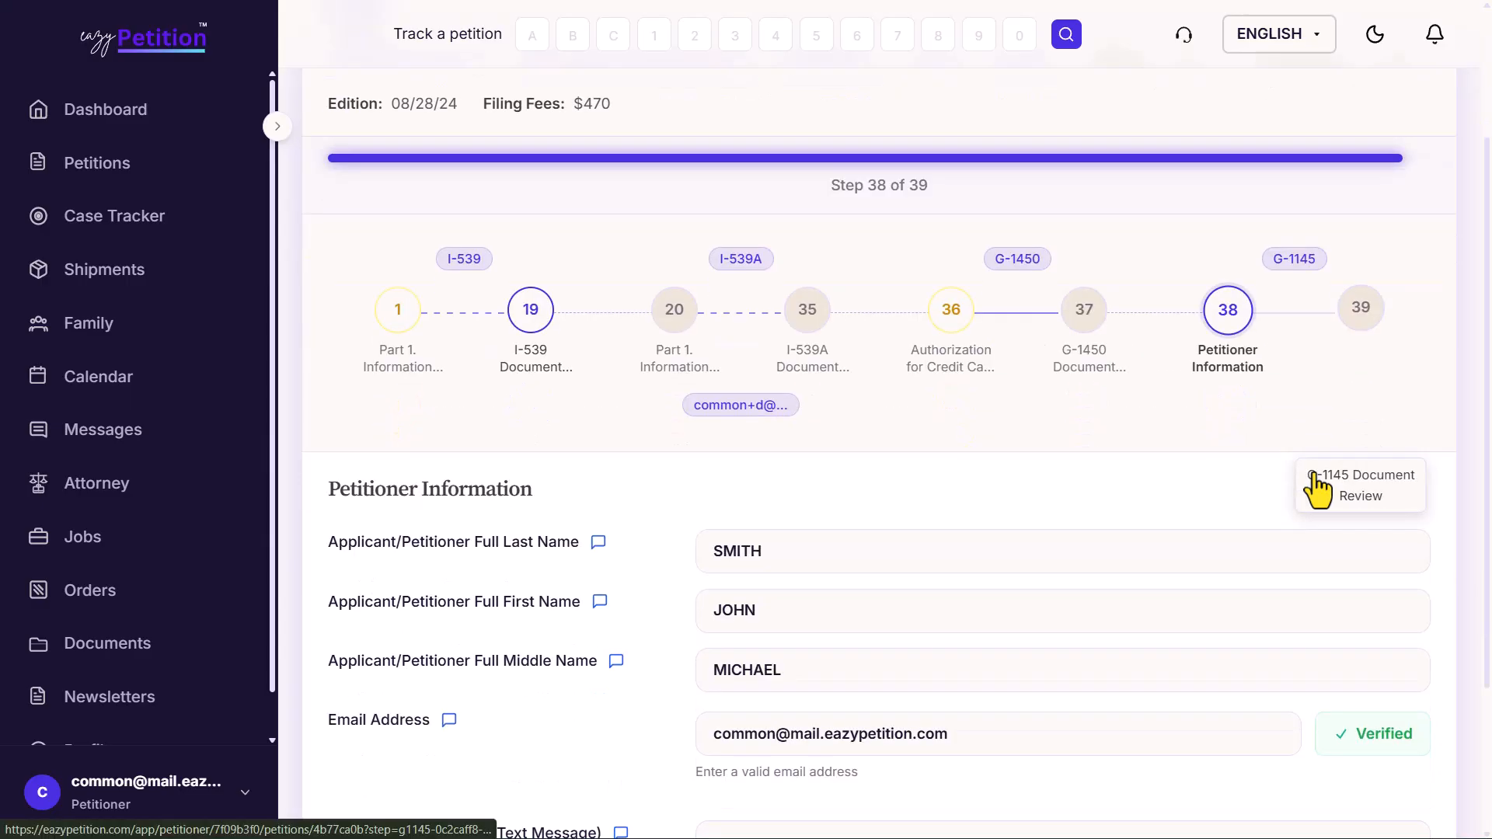
drag(371, 430, 478, 564)
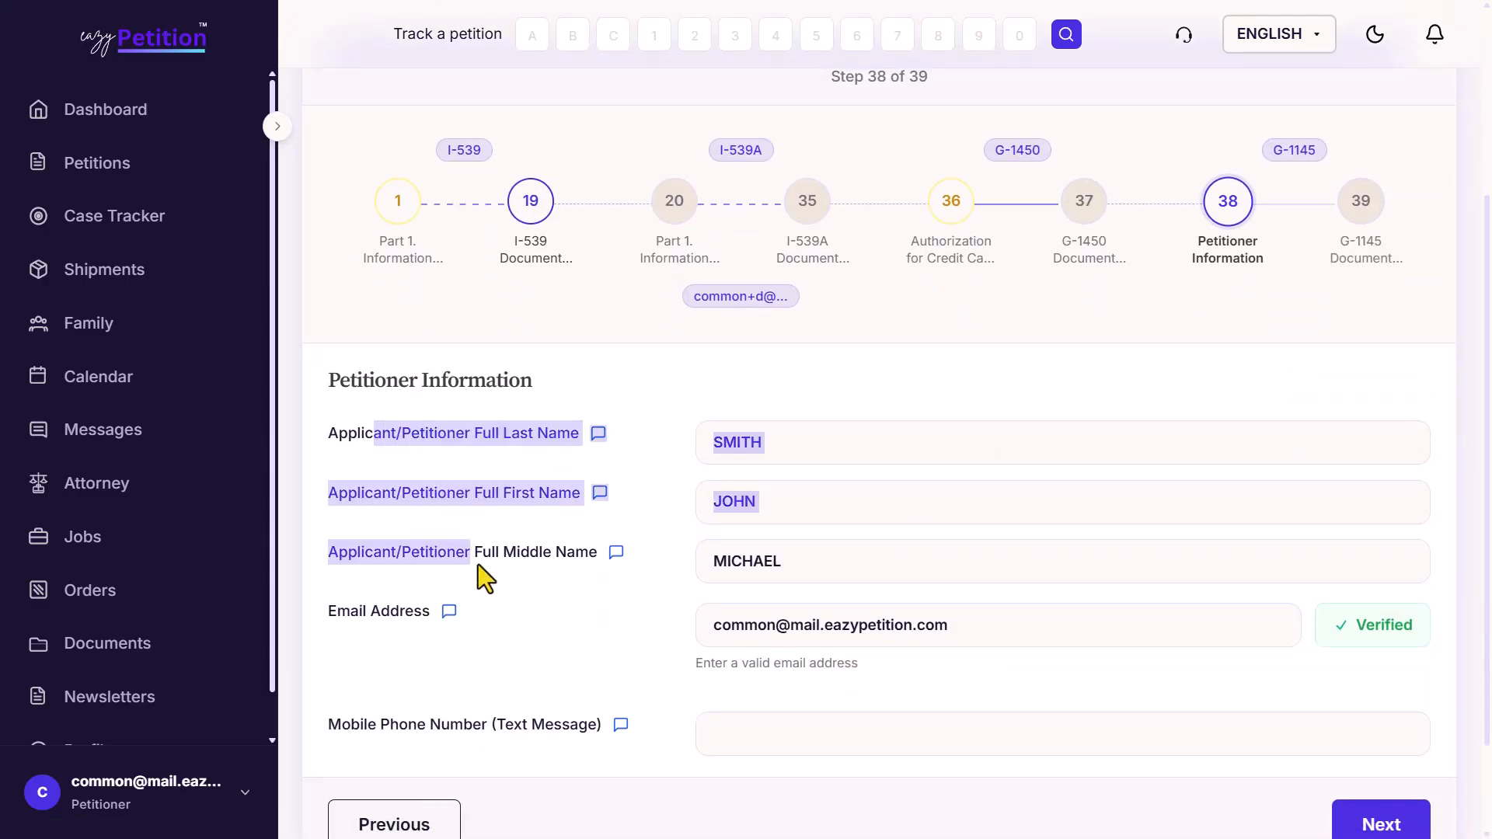
click(478, 564)
Step: Go through the G-1145 Document Review and continue, declining both the attorney review and the shipping label
click(1324, 233)
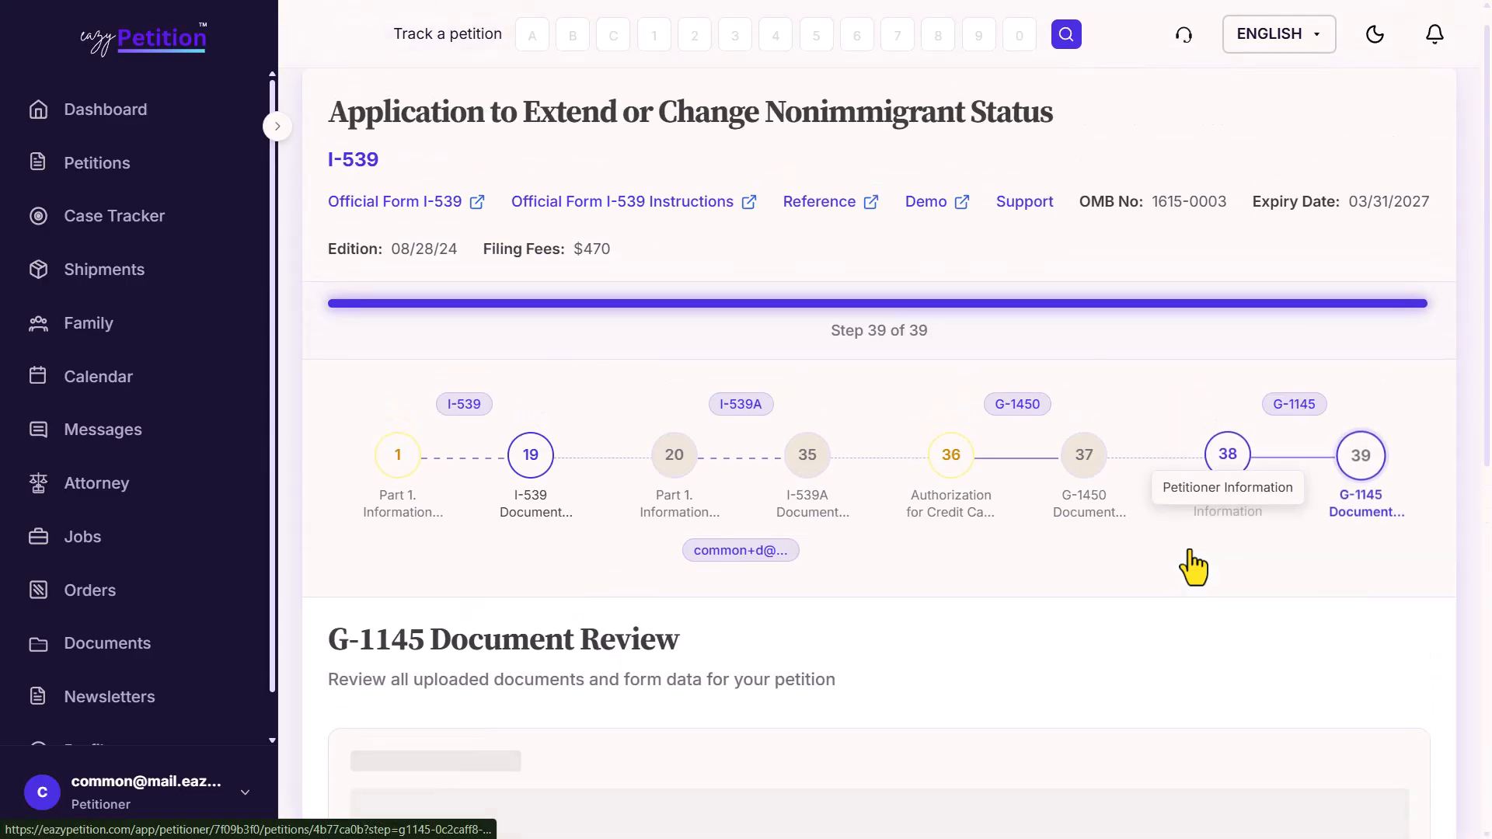
scroll(1274, 715, down, 3)
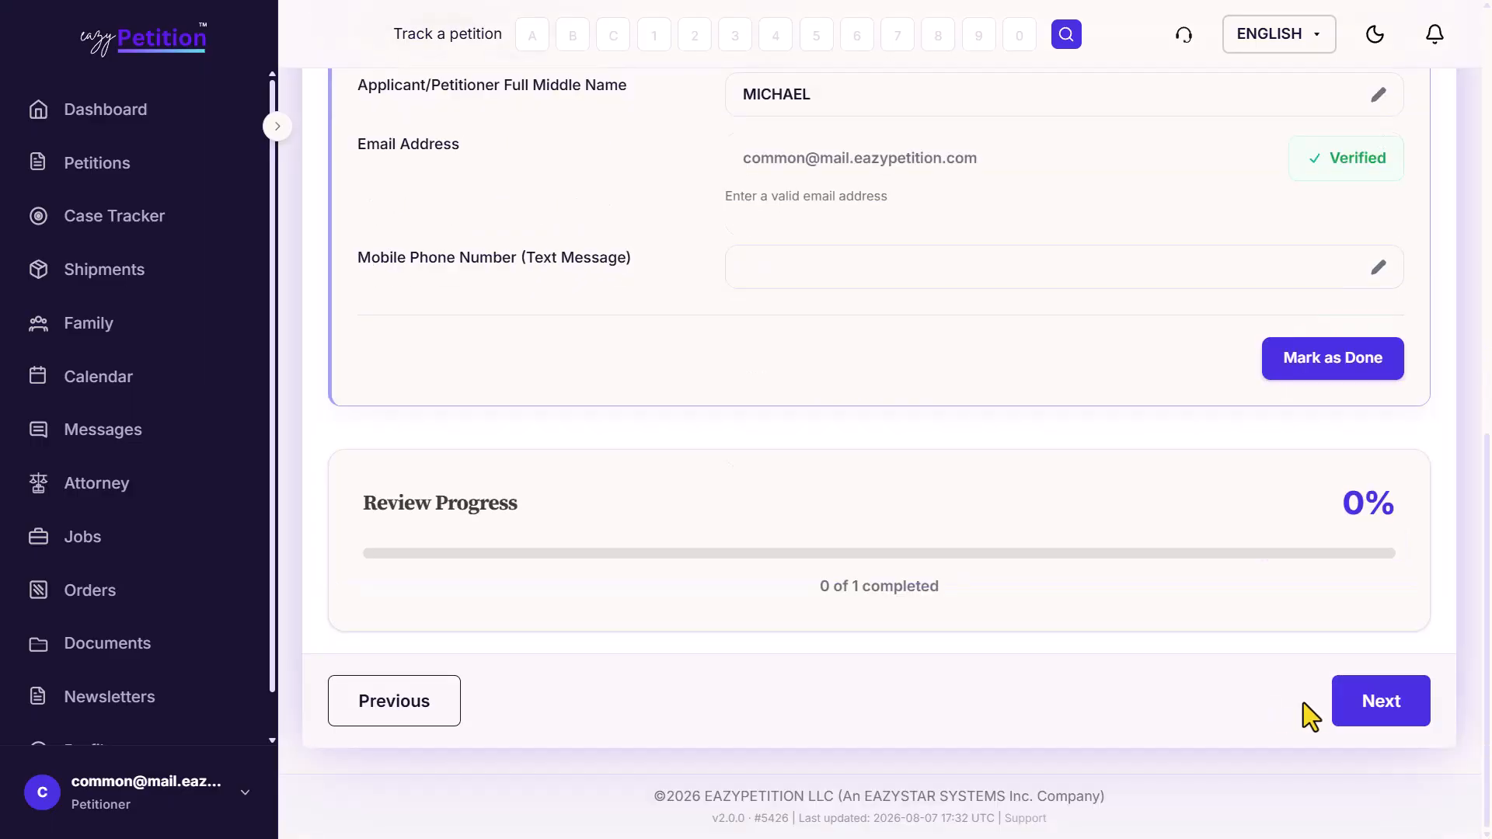
click(1370, 701)
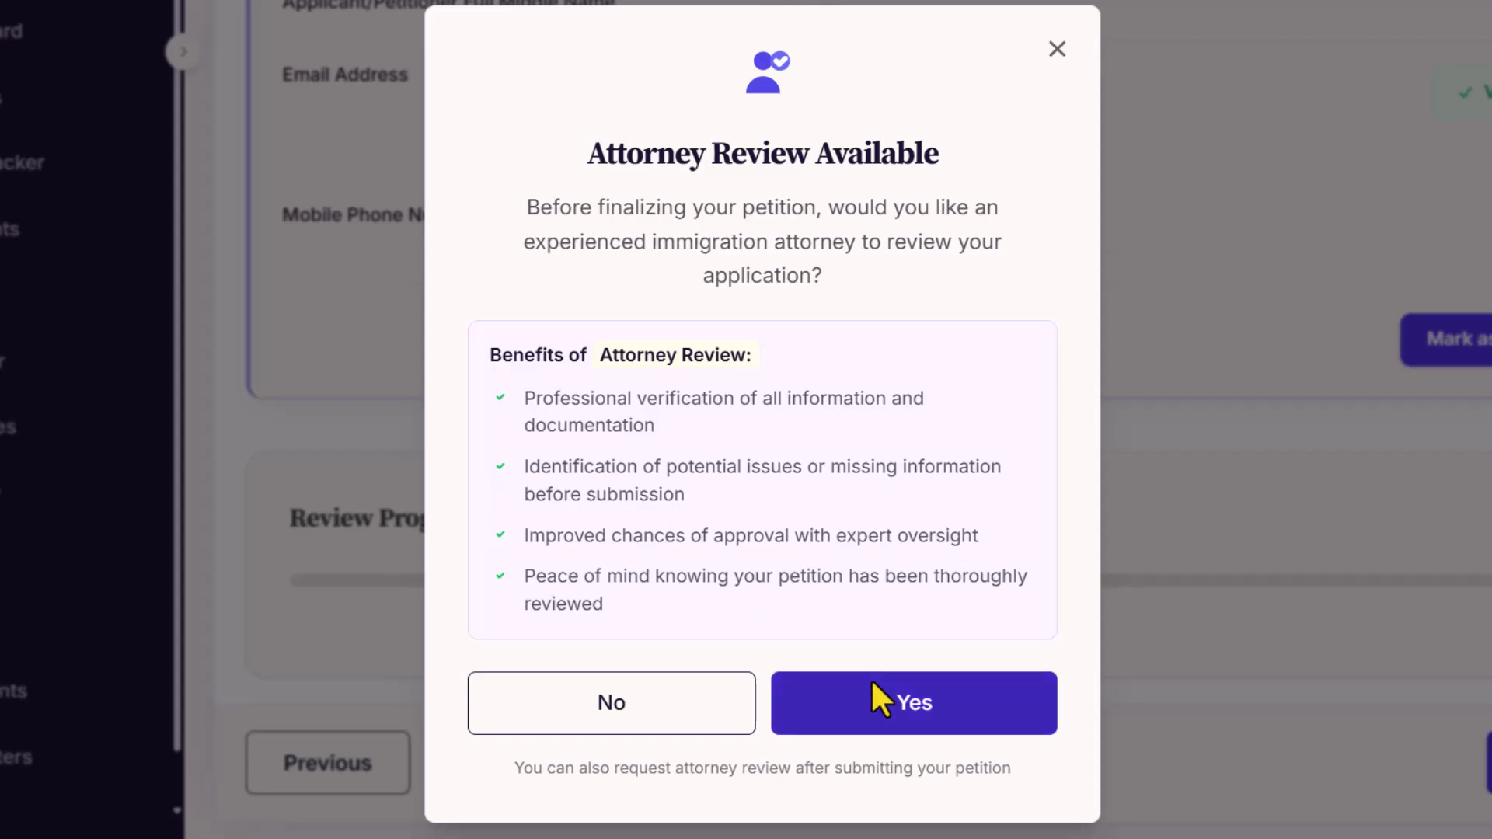
click(659, 693)
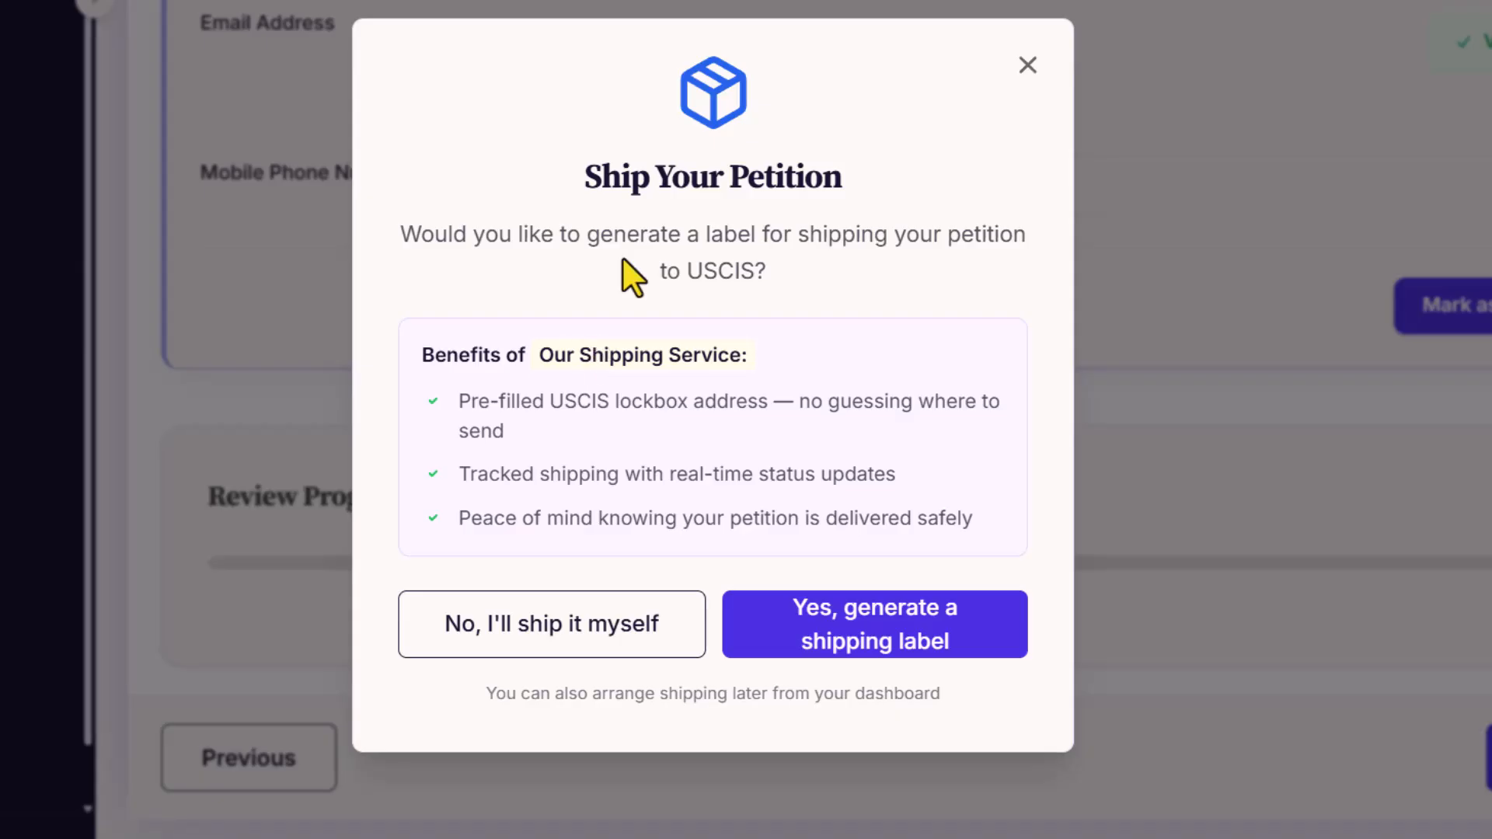
click(556, 625)
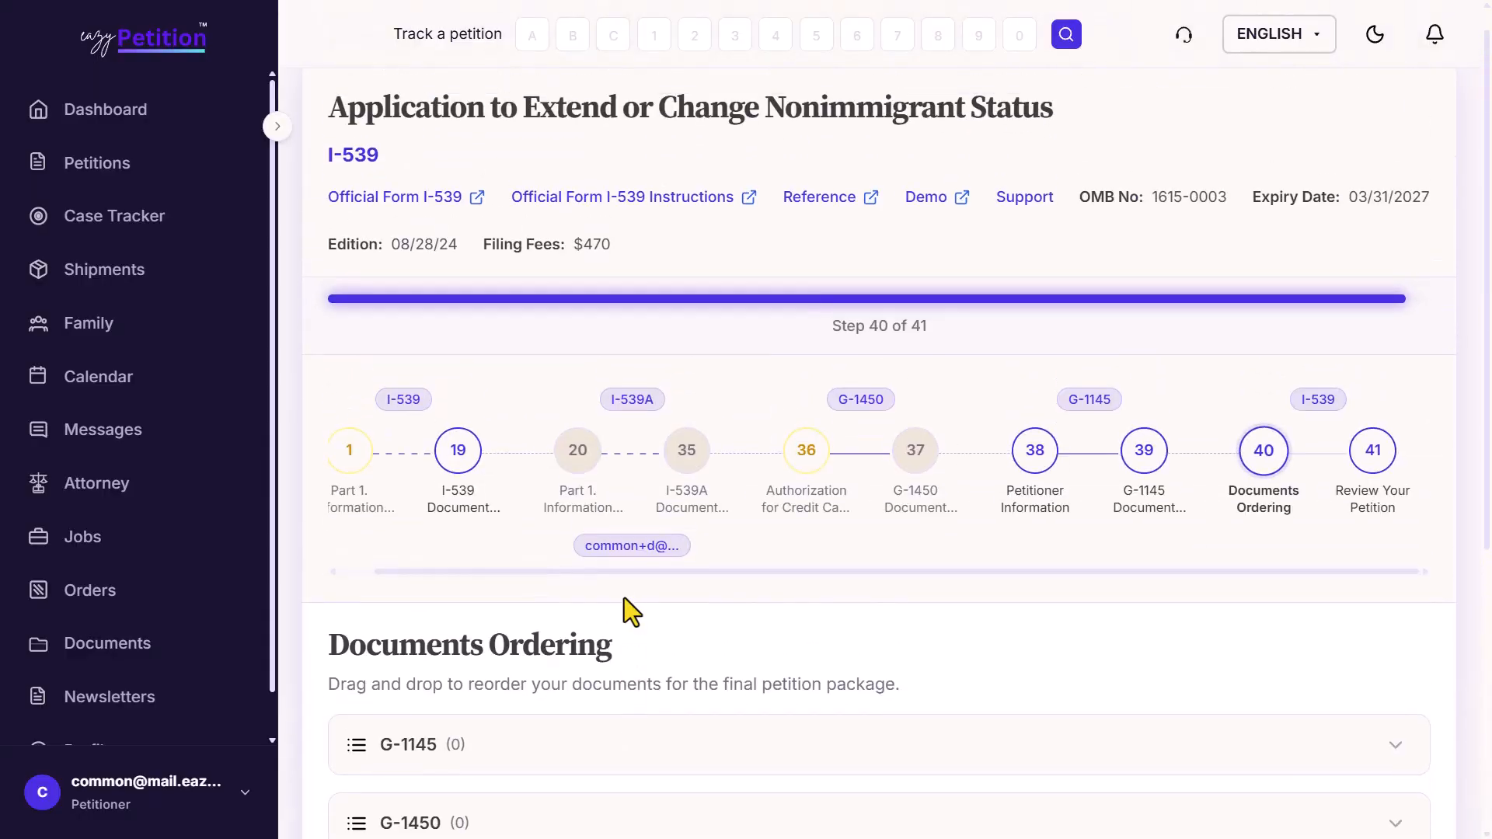
Step: Reorder the I-539 documents to I-94, Passport Current, Passport Used For Most Recent Entry, Driving License, Cover Letter, and save the order
scroll(669, 470, down, 5)
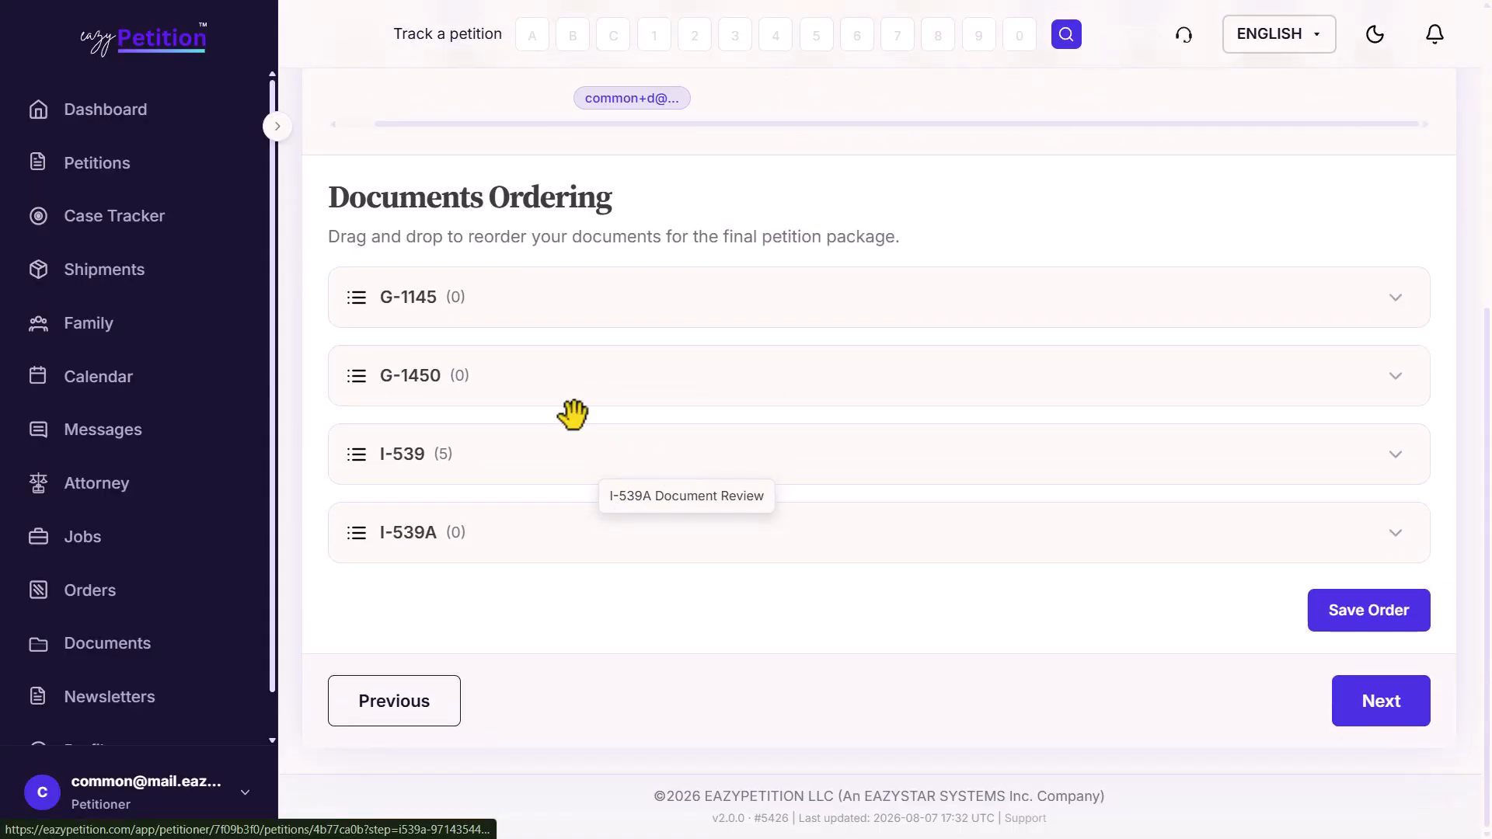
click(587, 303)
scroll(598, 459, down, 1)
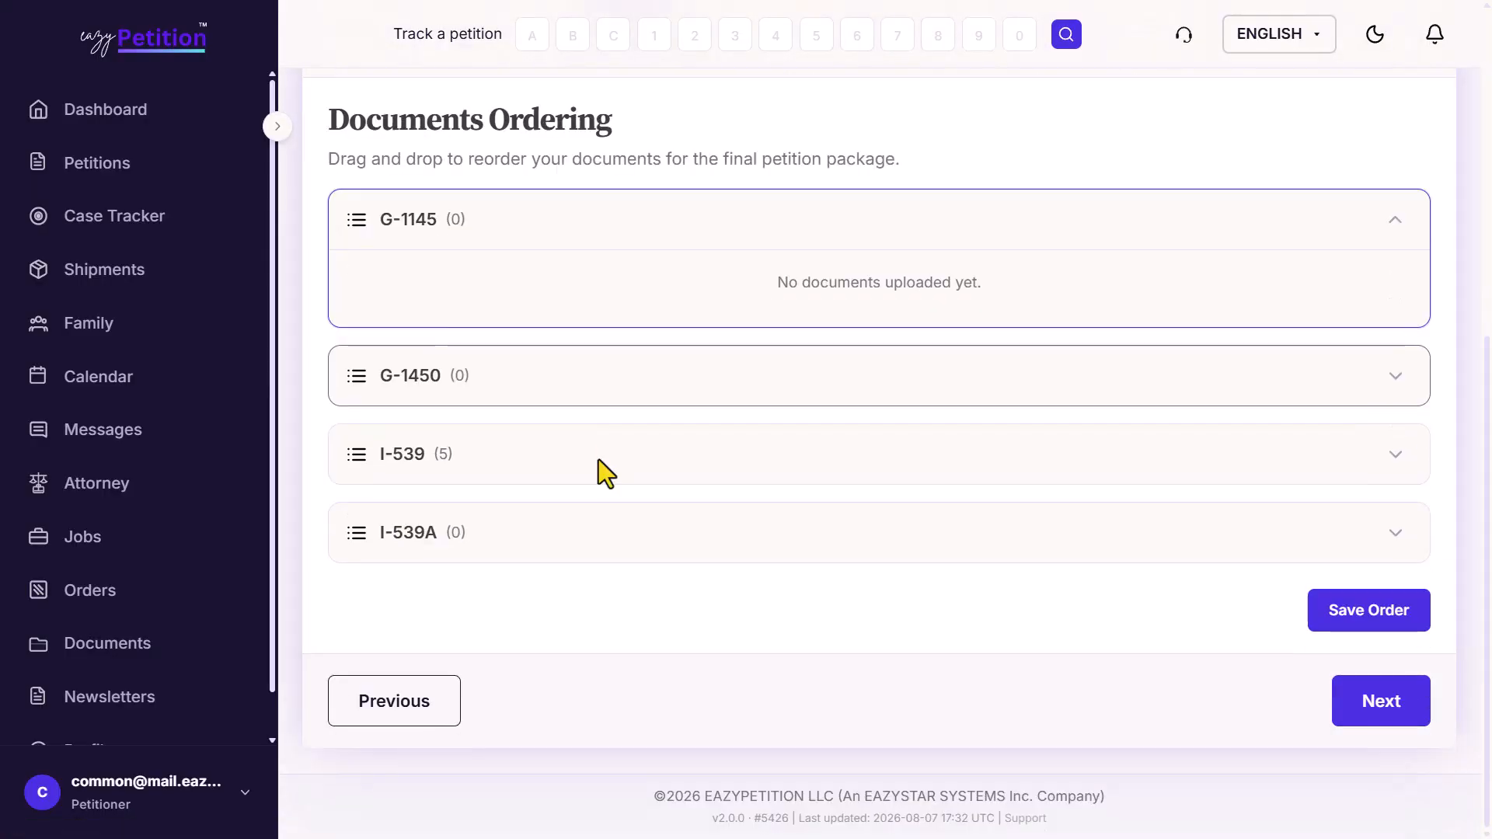
click(574, 454)
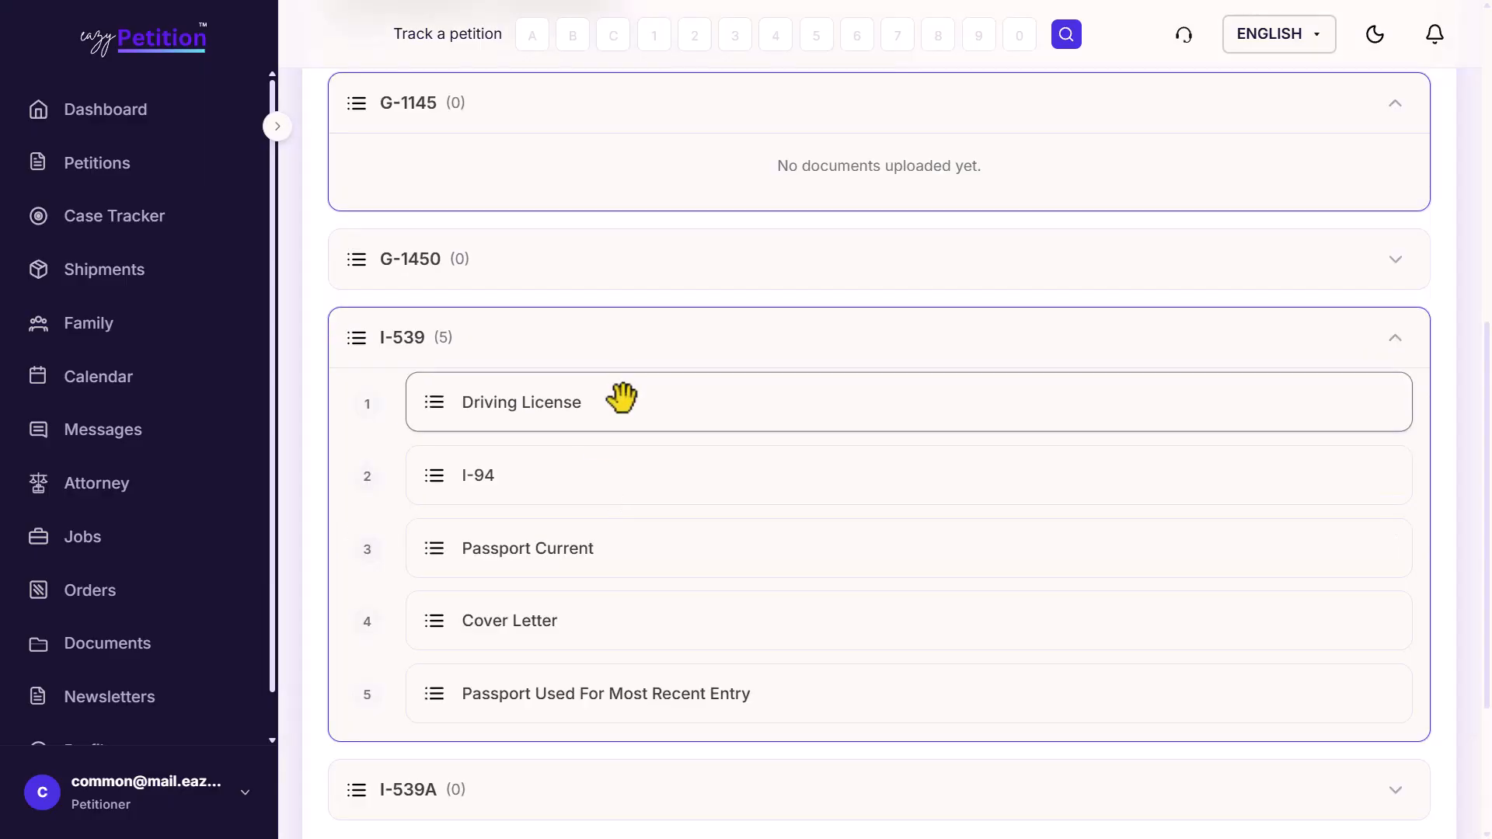
drag(619, 396, 627, 575)
drag(645, 694, 653, 576)
scroll(653, 576, down, 3)
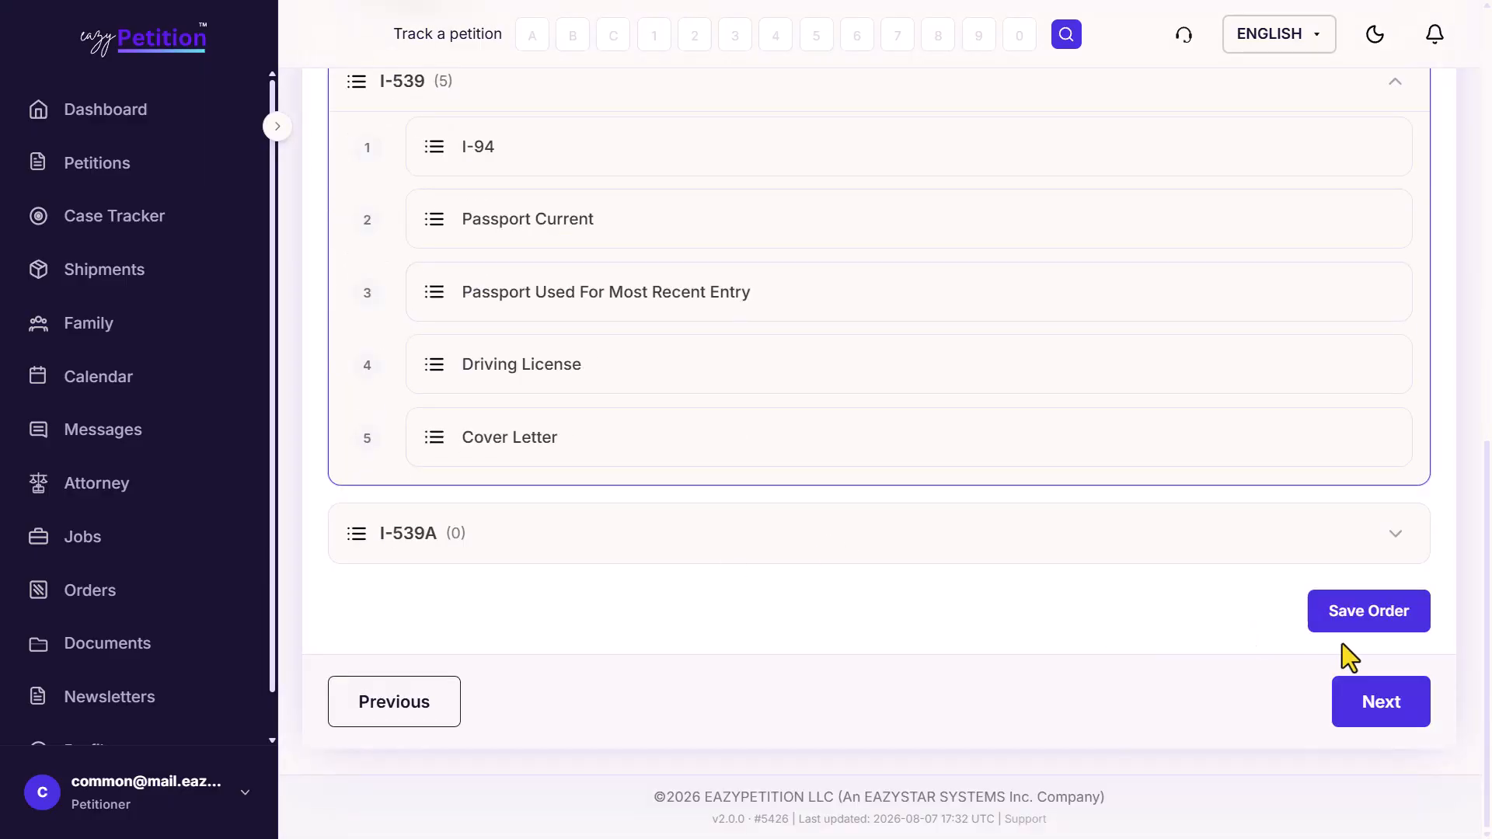
click(1364, 622)
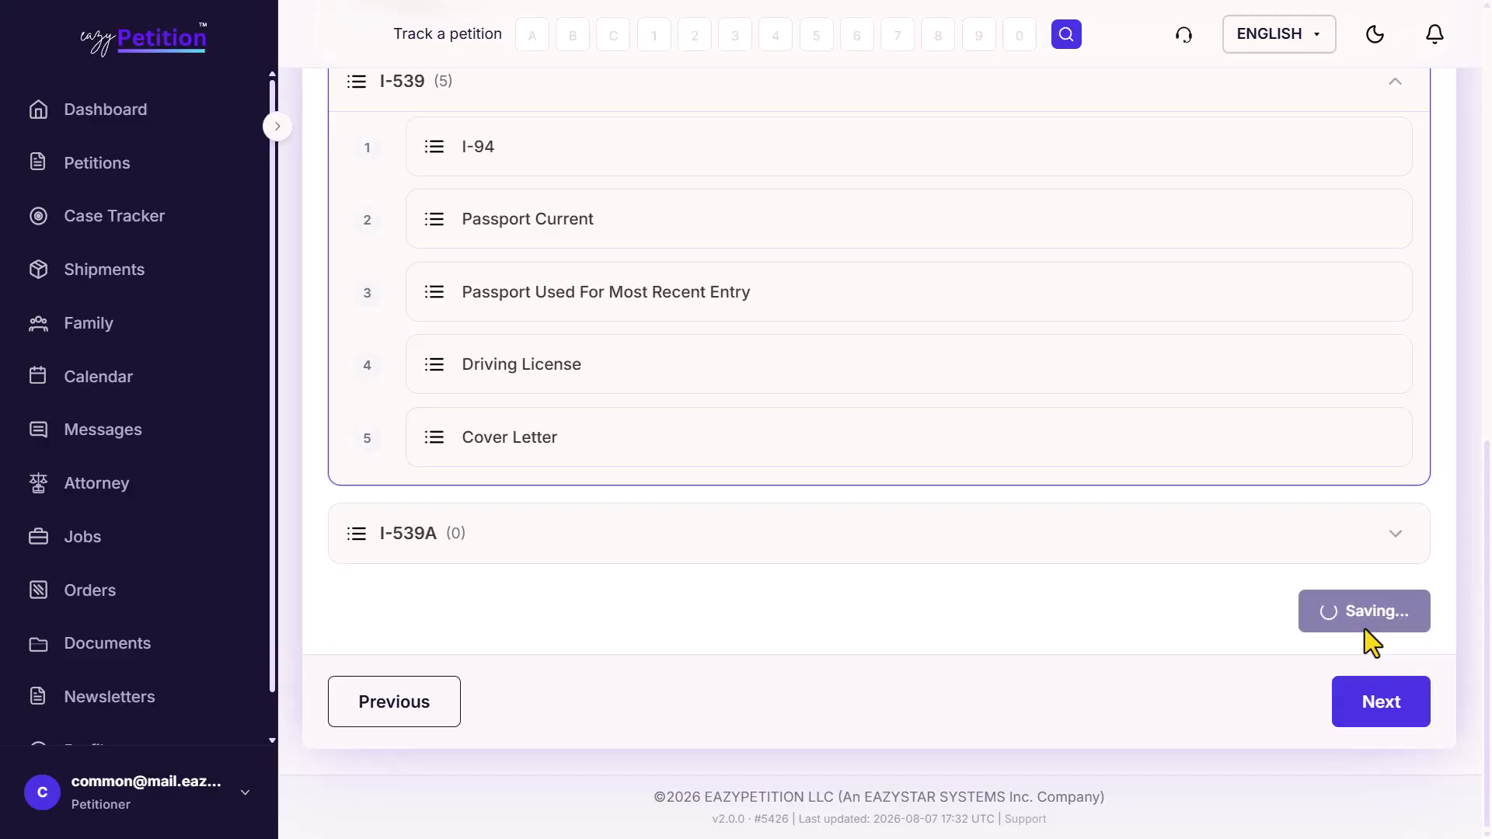
Step: Continue to Review Your Petition and look through the instruction sheet in the petition preview
scroll(1308, 533, down, 10)
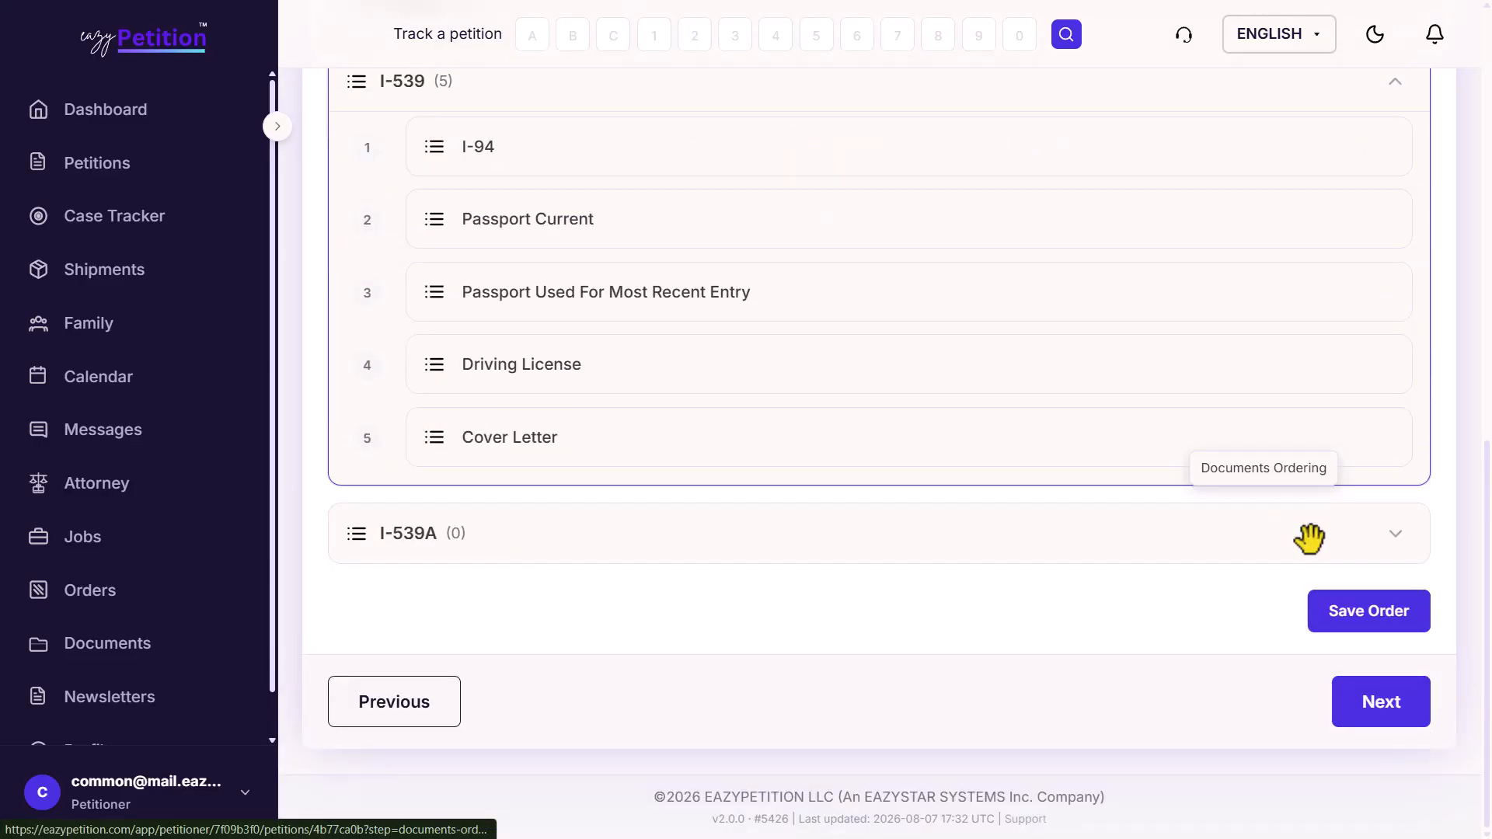
click(1404, 698)
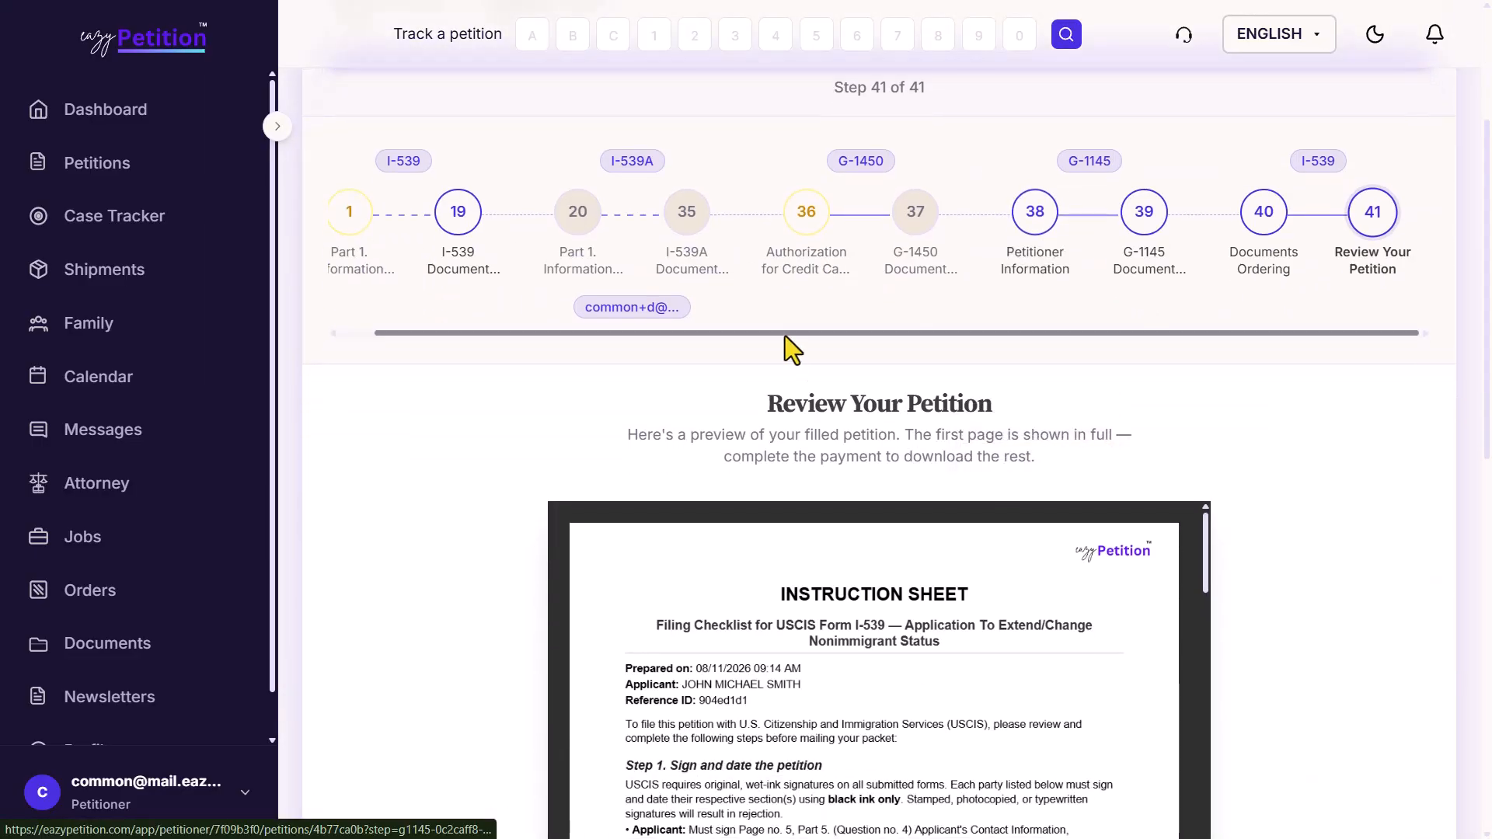
scroll(1096, 412, down, 10)
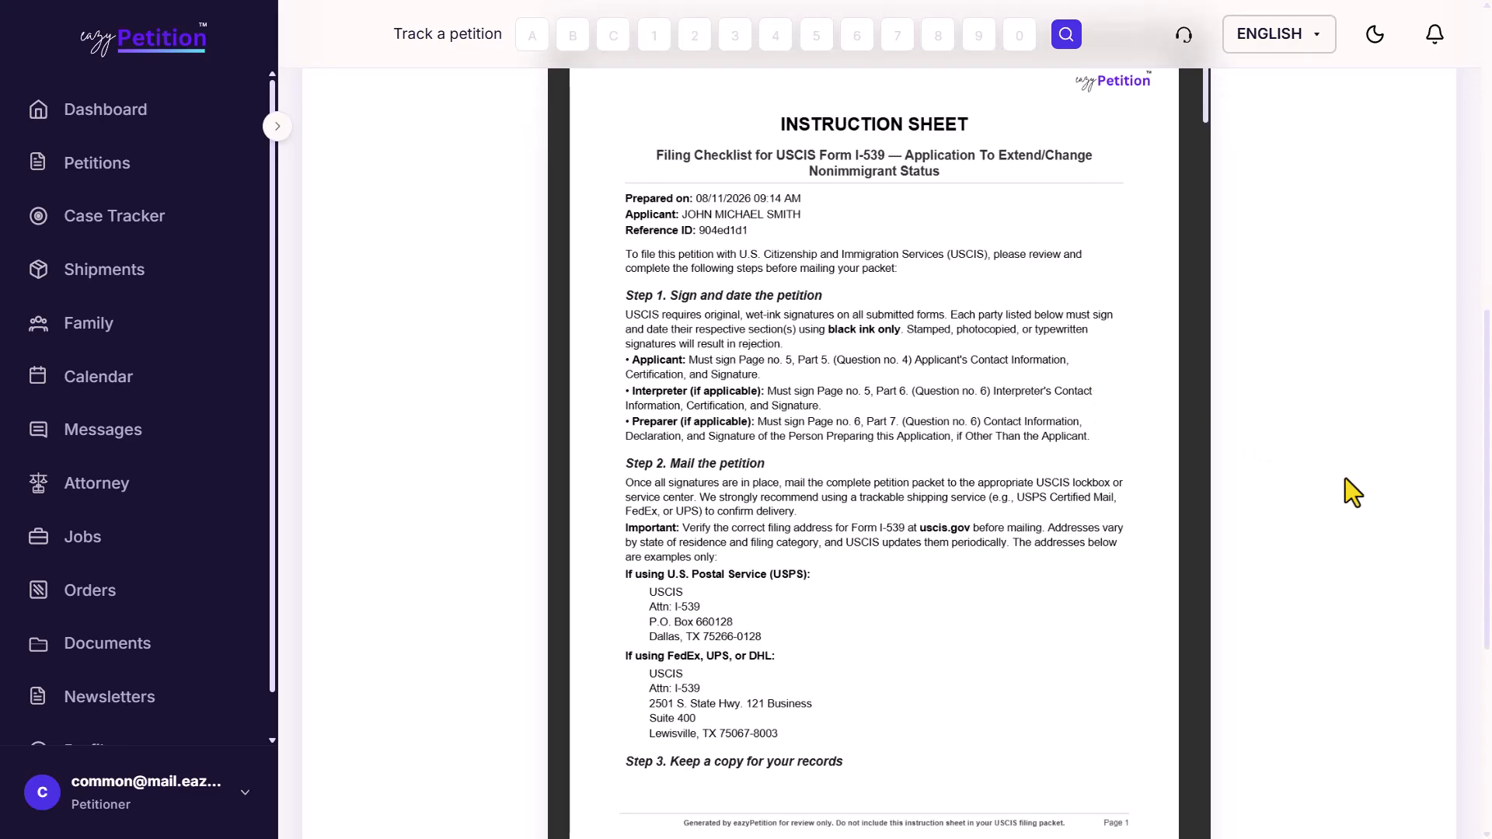
scroll(1091, 438, down, 1)
scroll(1093, 439, down, 5)
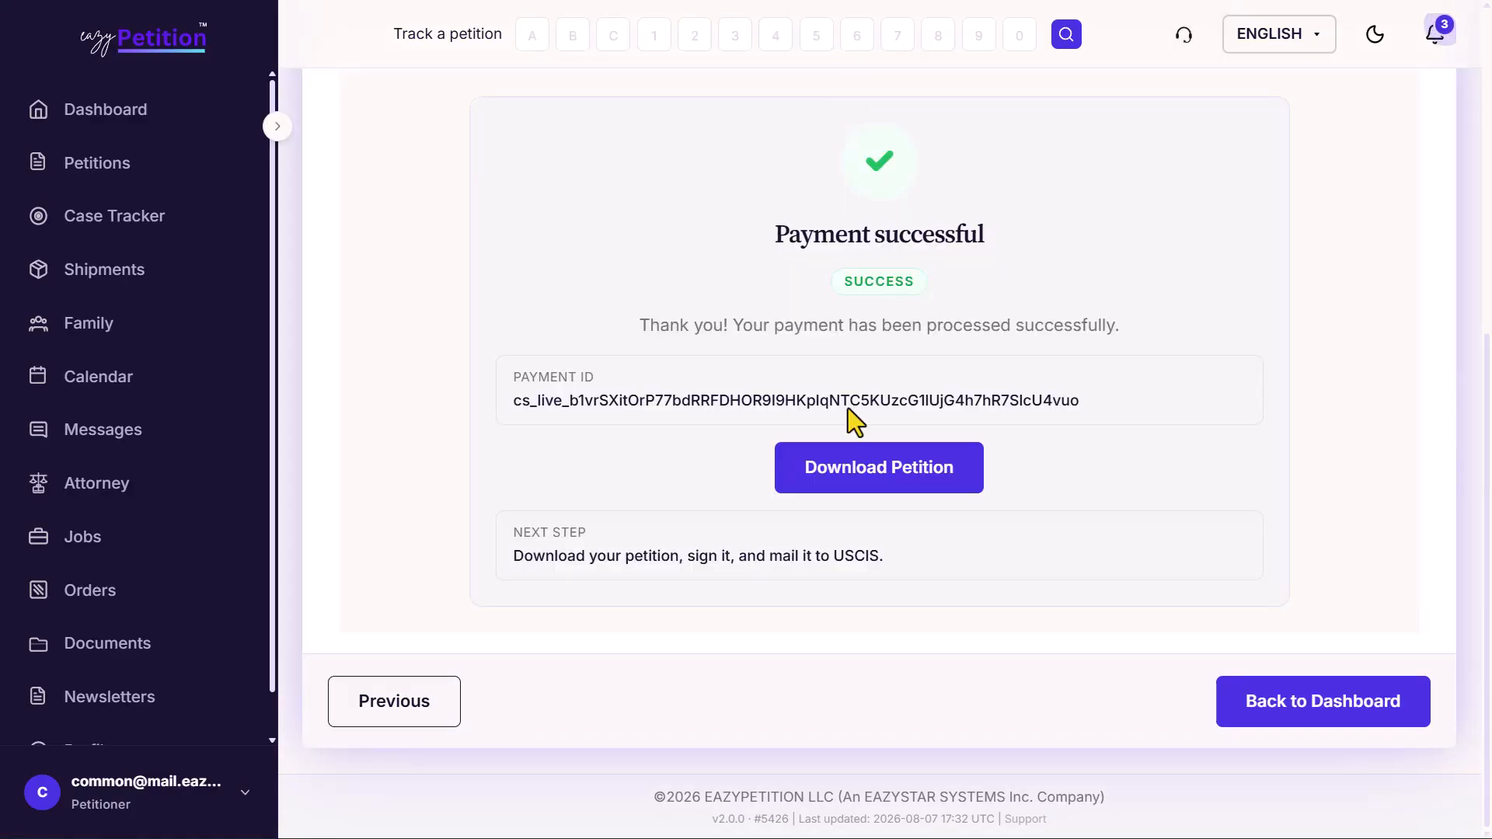
Step: Download the paid petition package and review its instruction sheets and filled Form G-1450 in the PDF
click(875, 485)
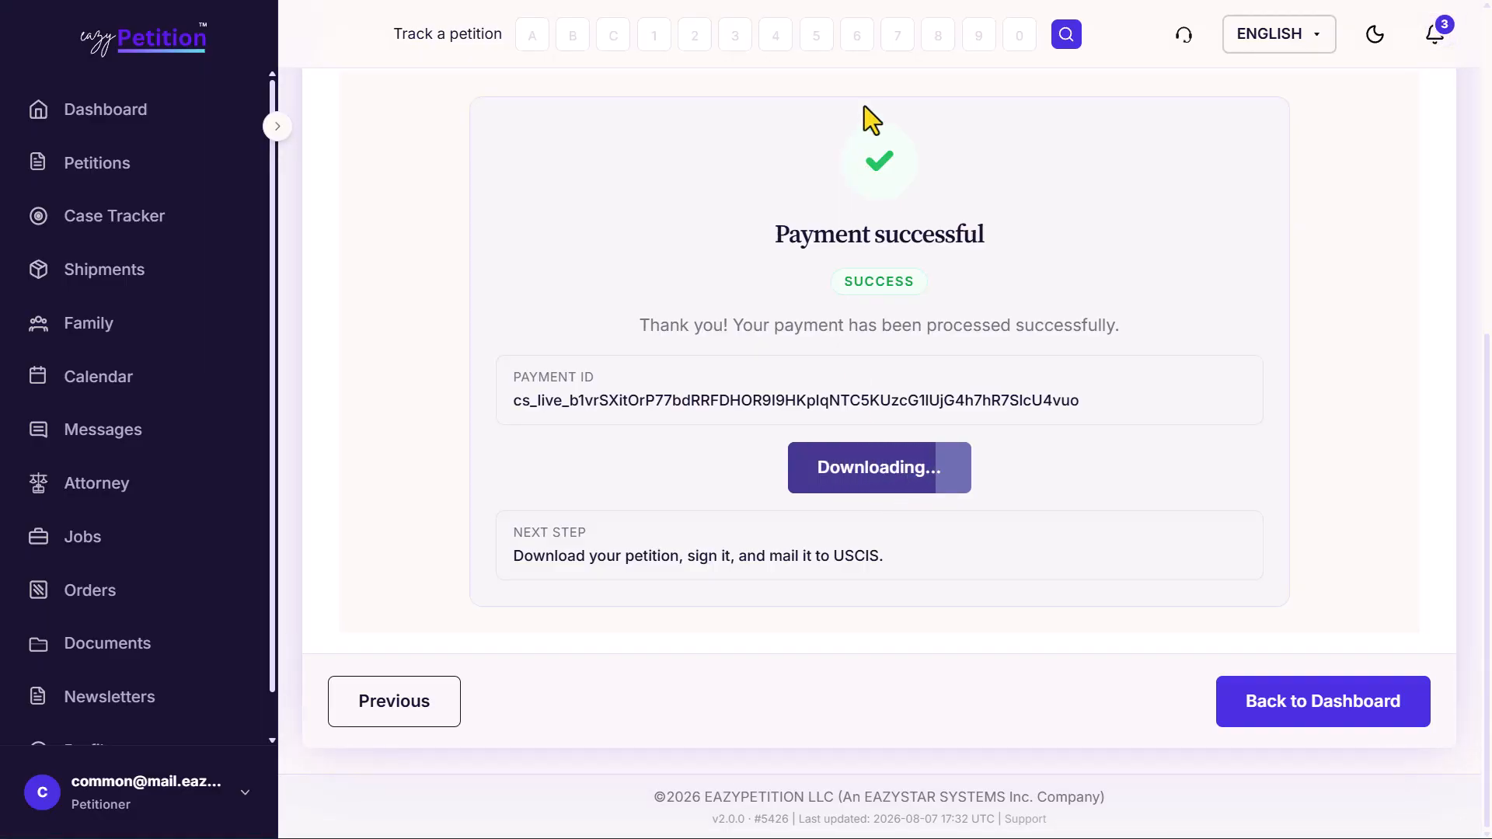
scroll(828, 563, down, 19)
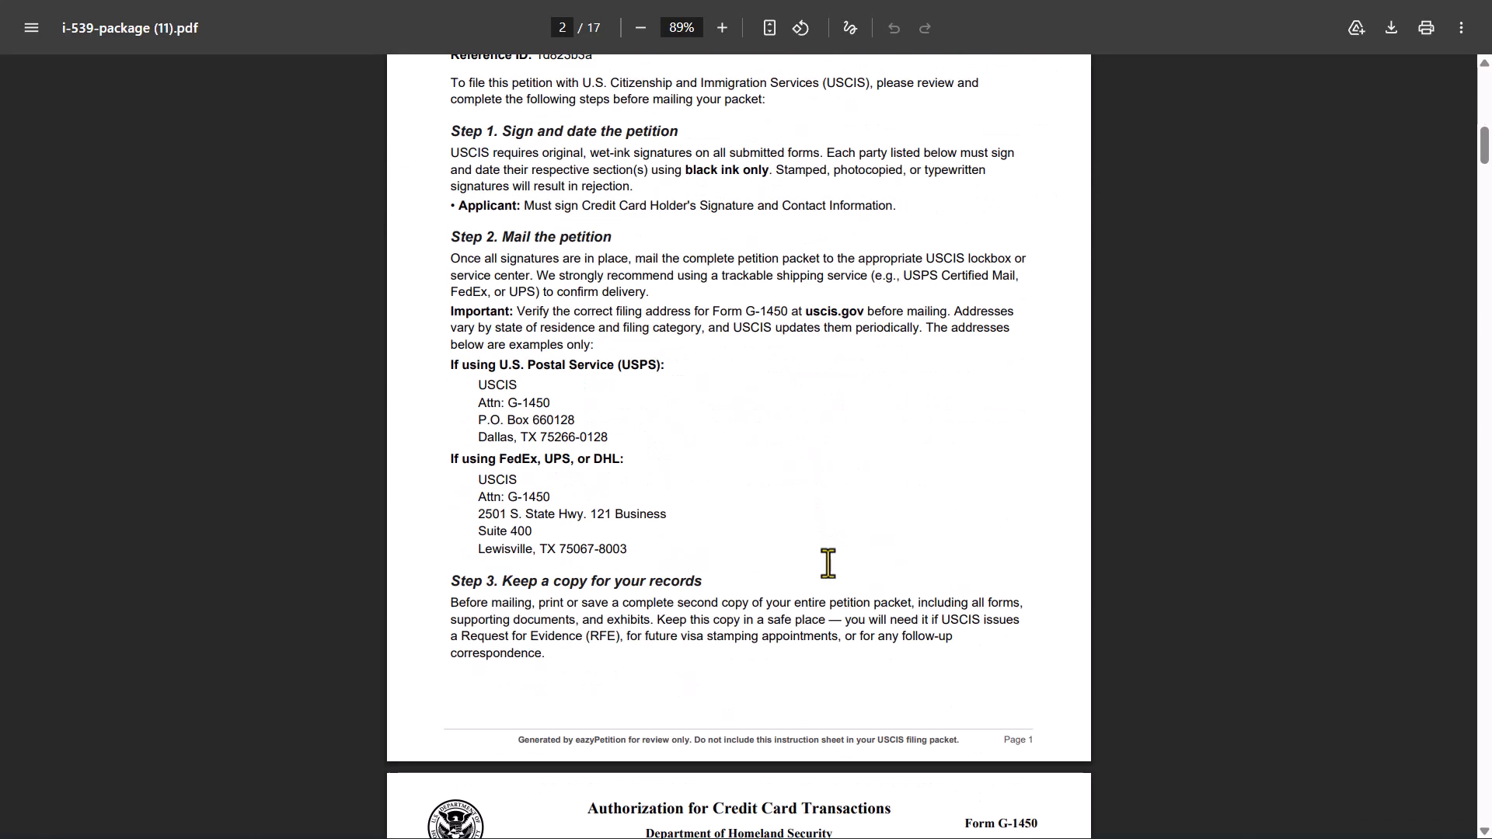
scroll(827, 563, down, 8)
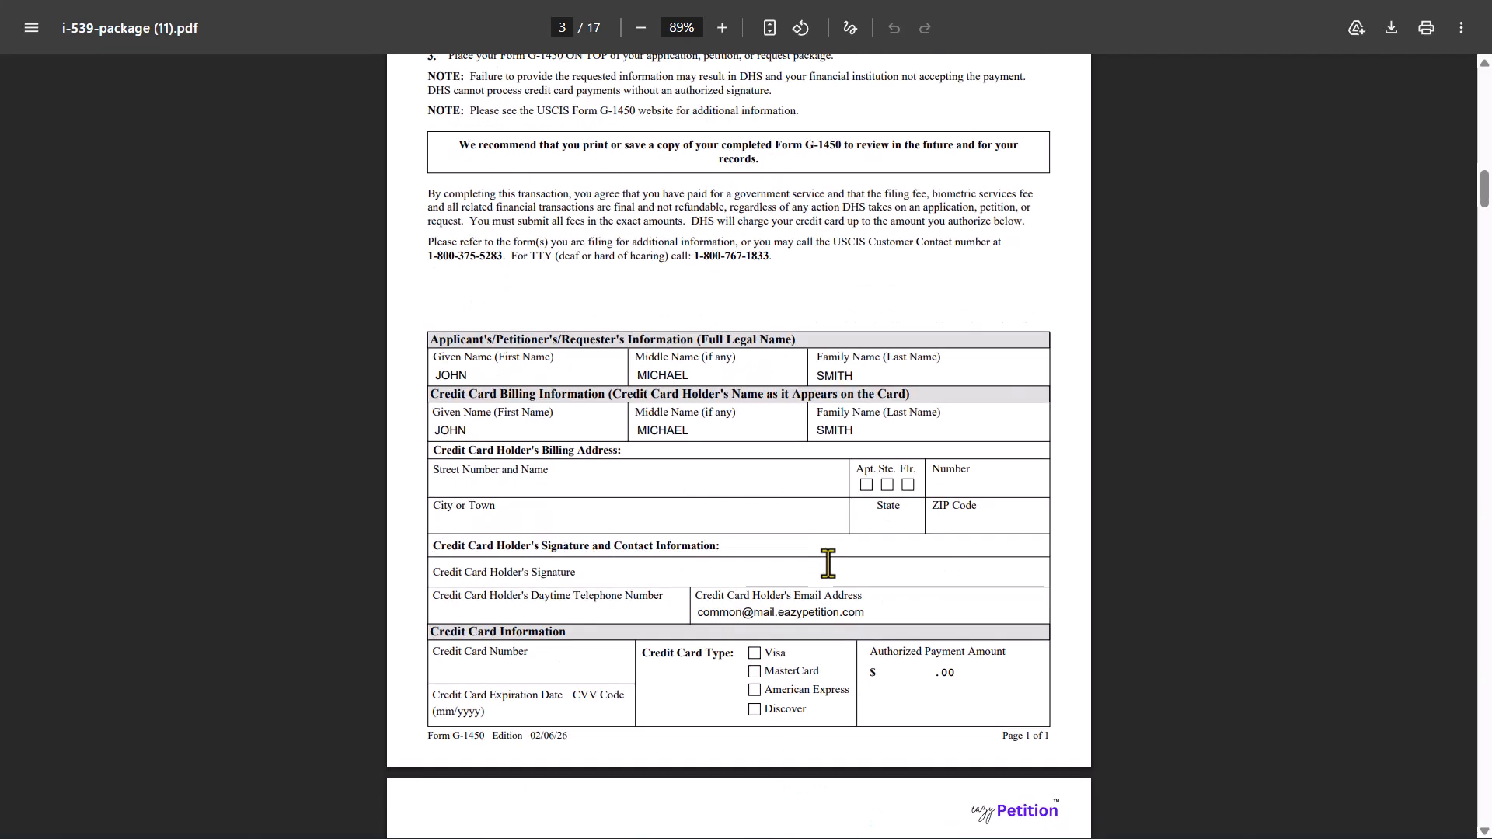
scroll(827, 563, down, 20)
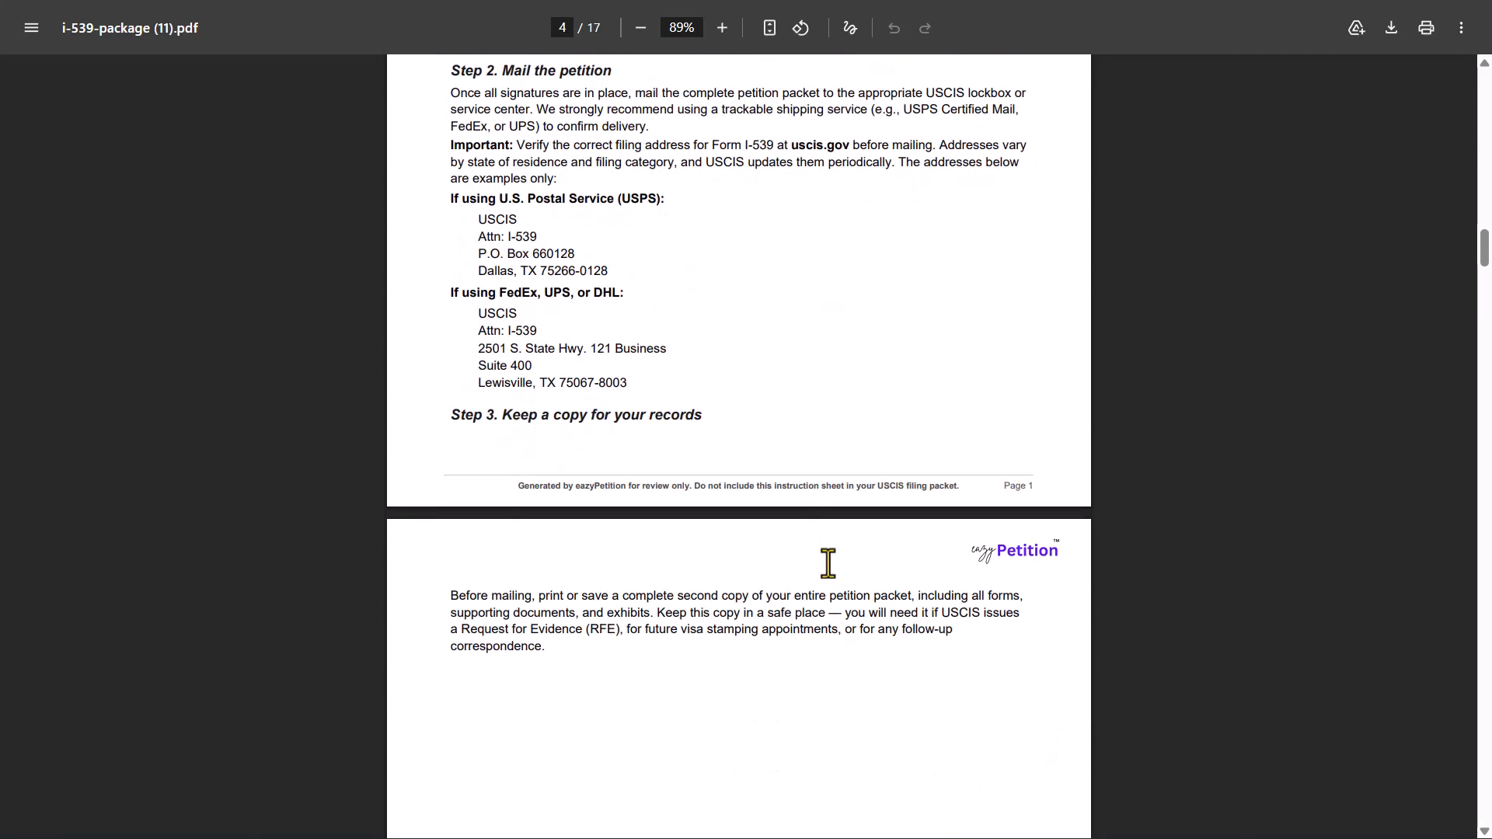
scroll(827, 564, down, 18)
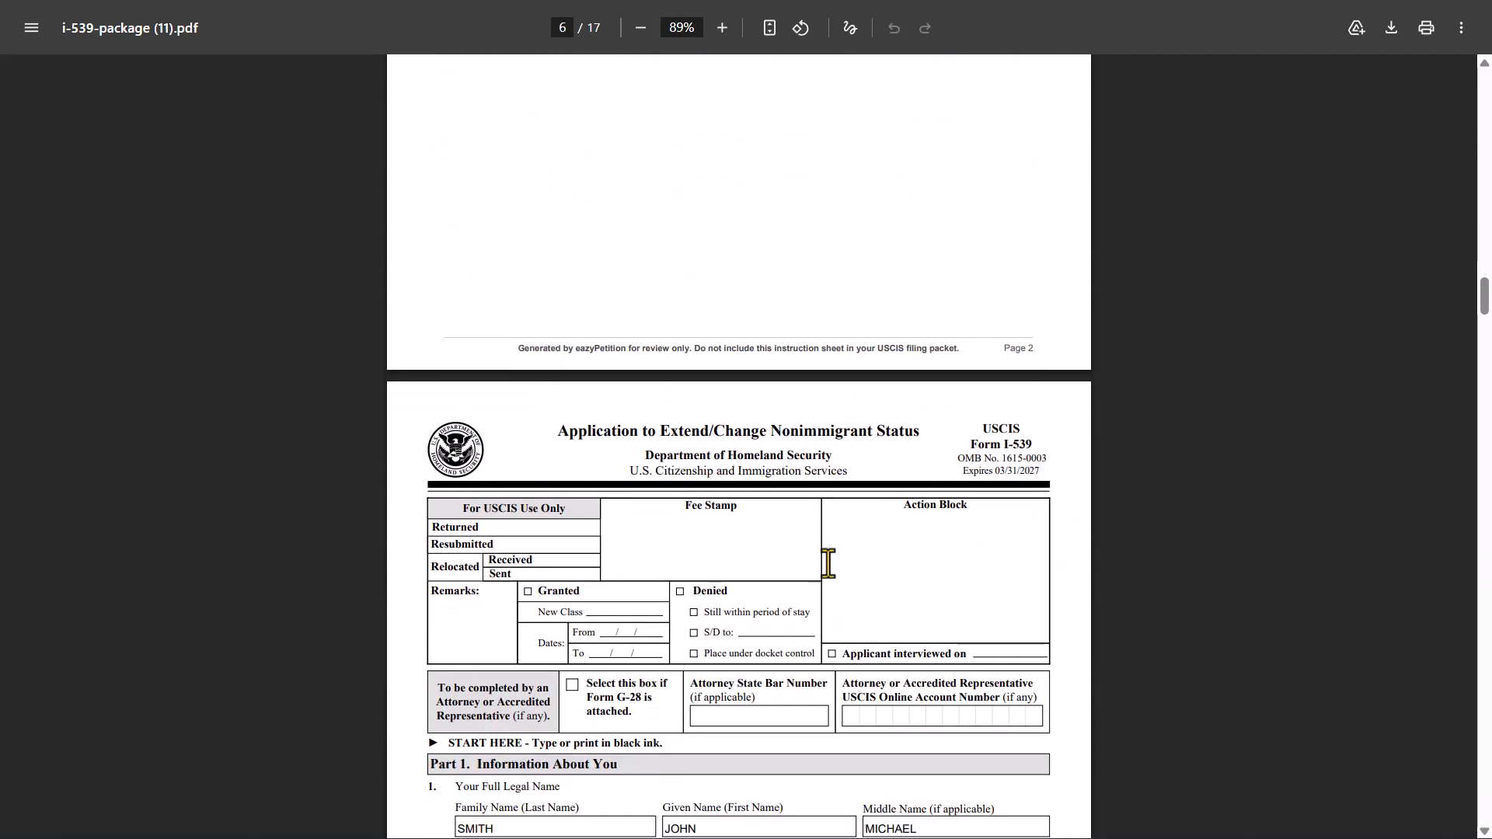
Step: Check Parts 1 through 4 of the filled Form I-539 in the downloaded package
scroll(828, 564, down, 5)
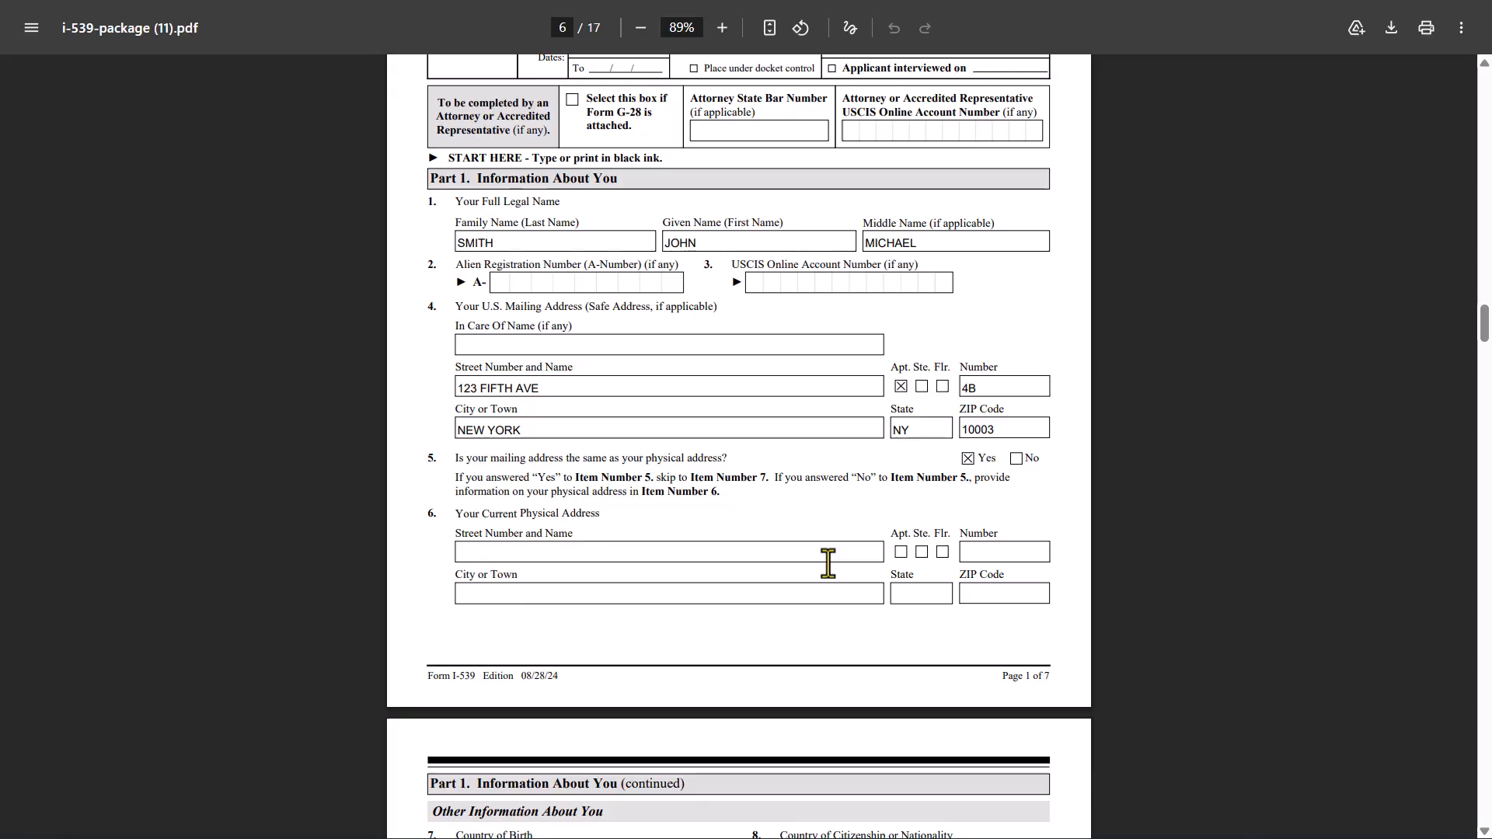
scroll(828, 563, down, 10)
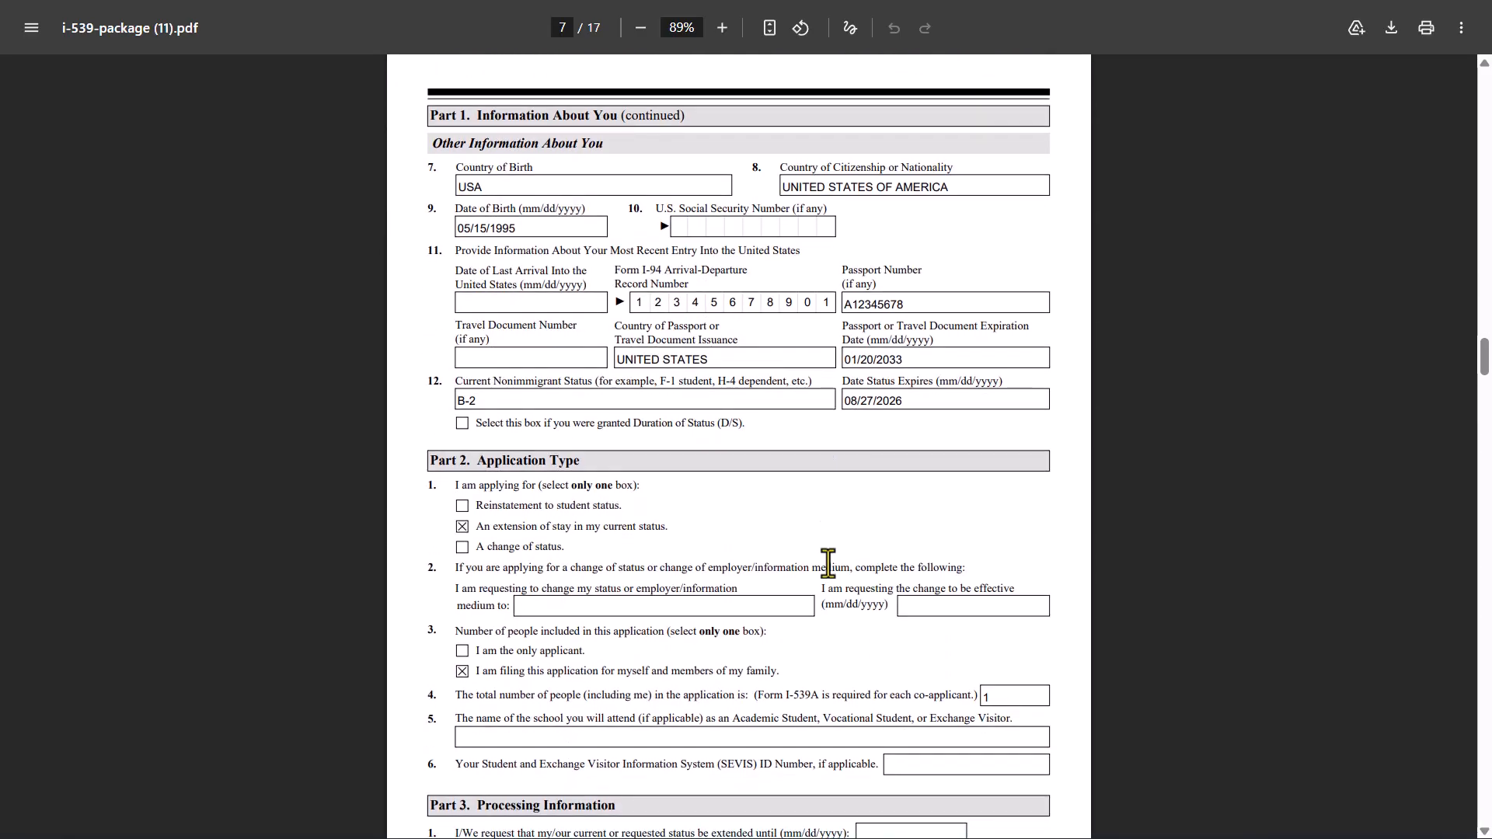
scroll(828, 563, down, 14)
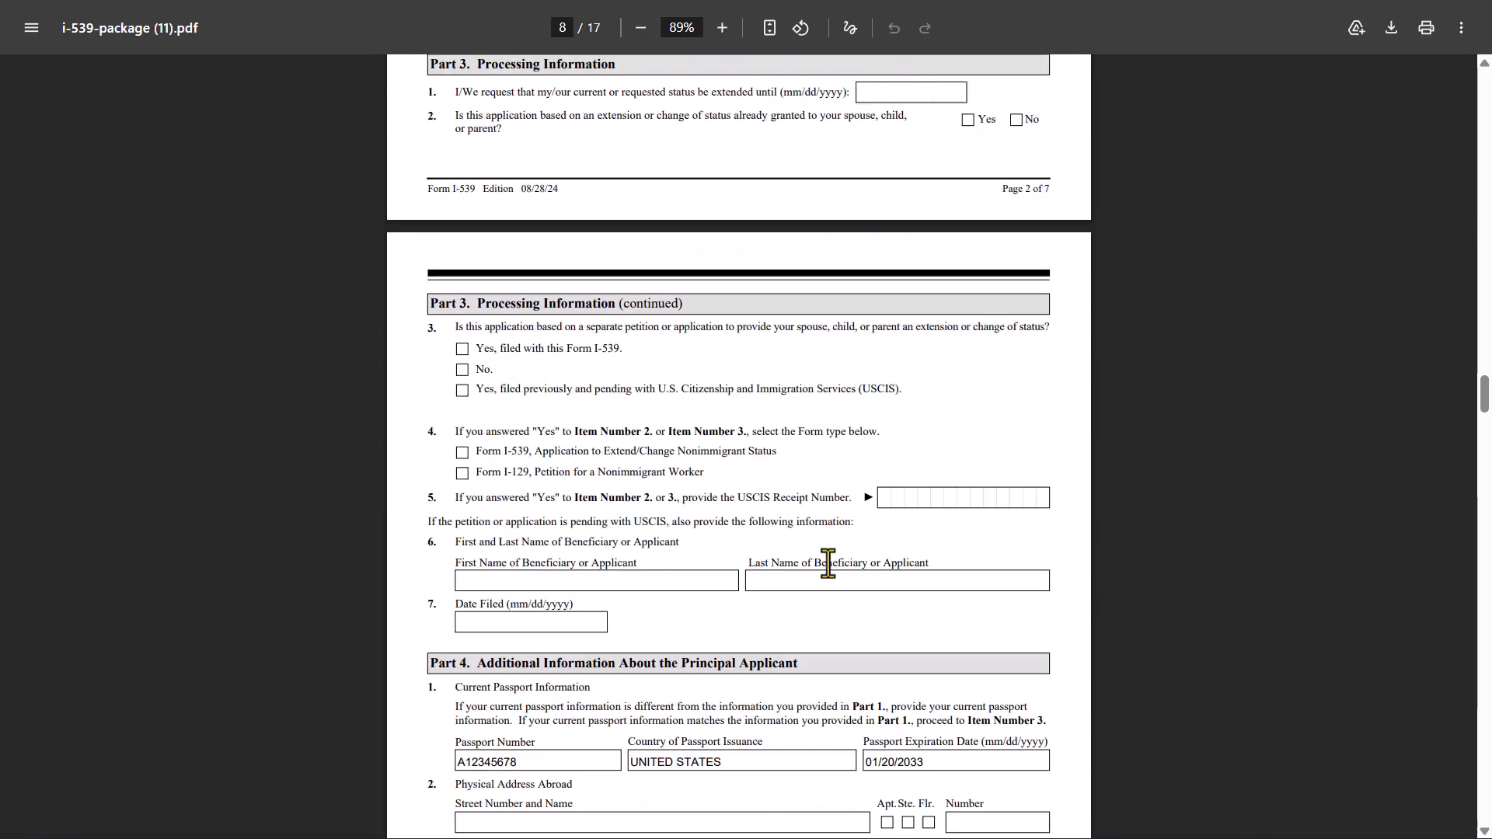
scroll(827, 564, down, 17)
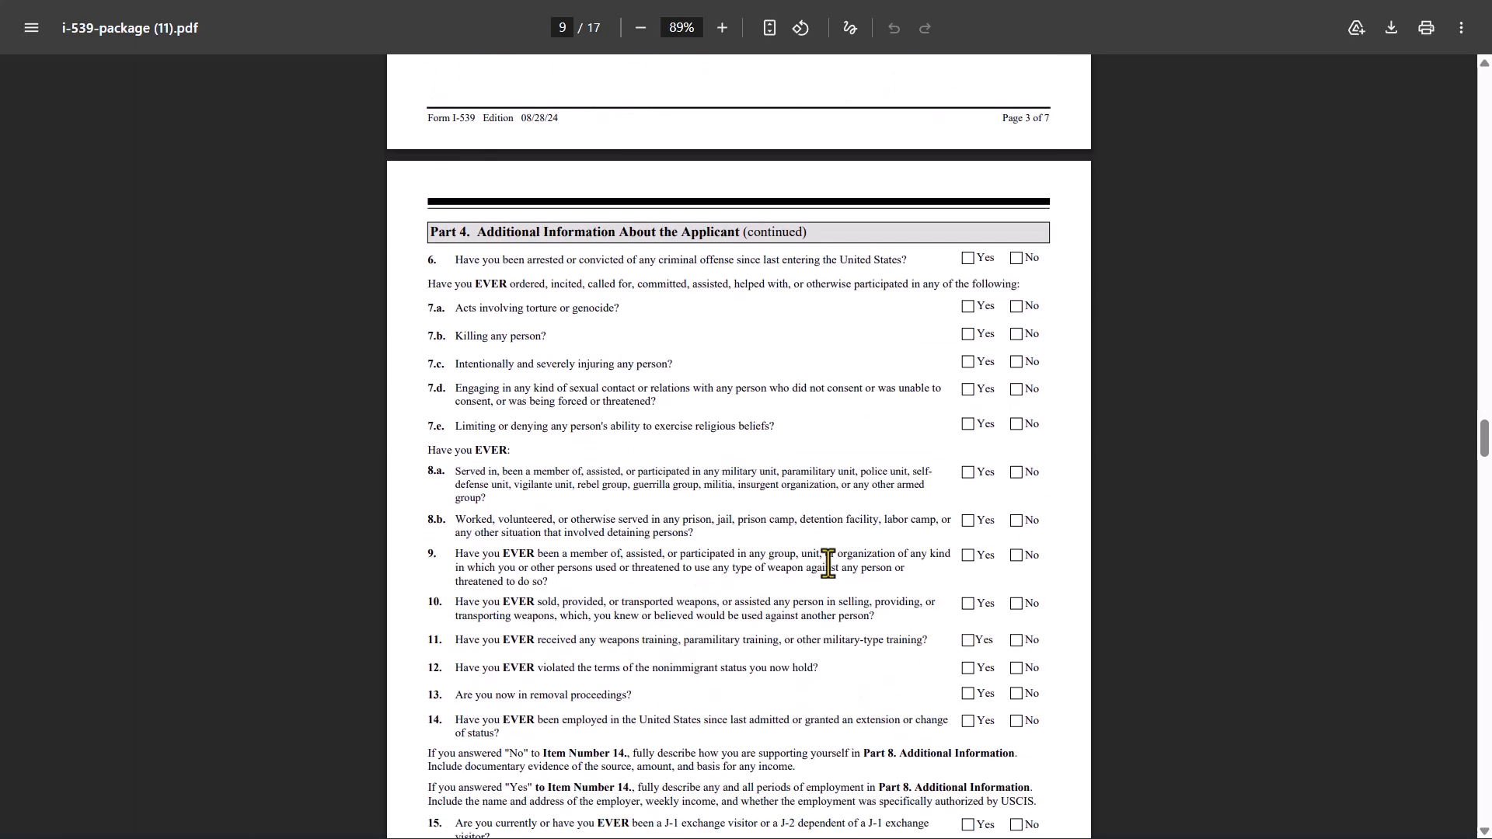
scroll(828, 563, down, 2)
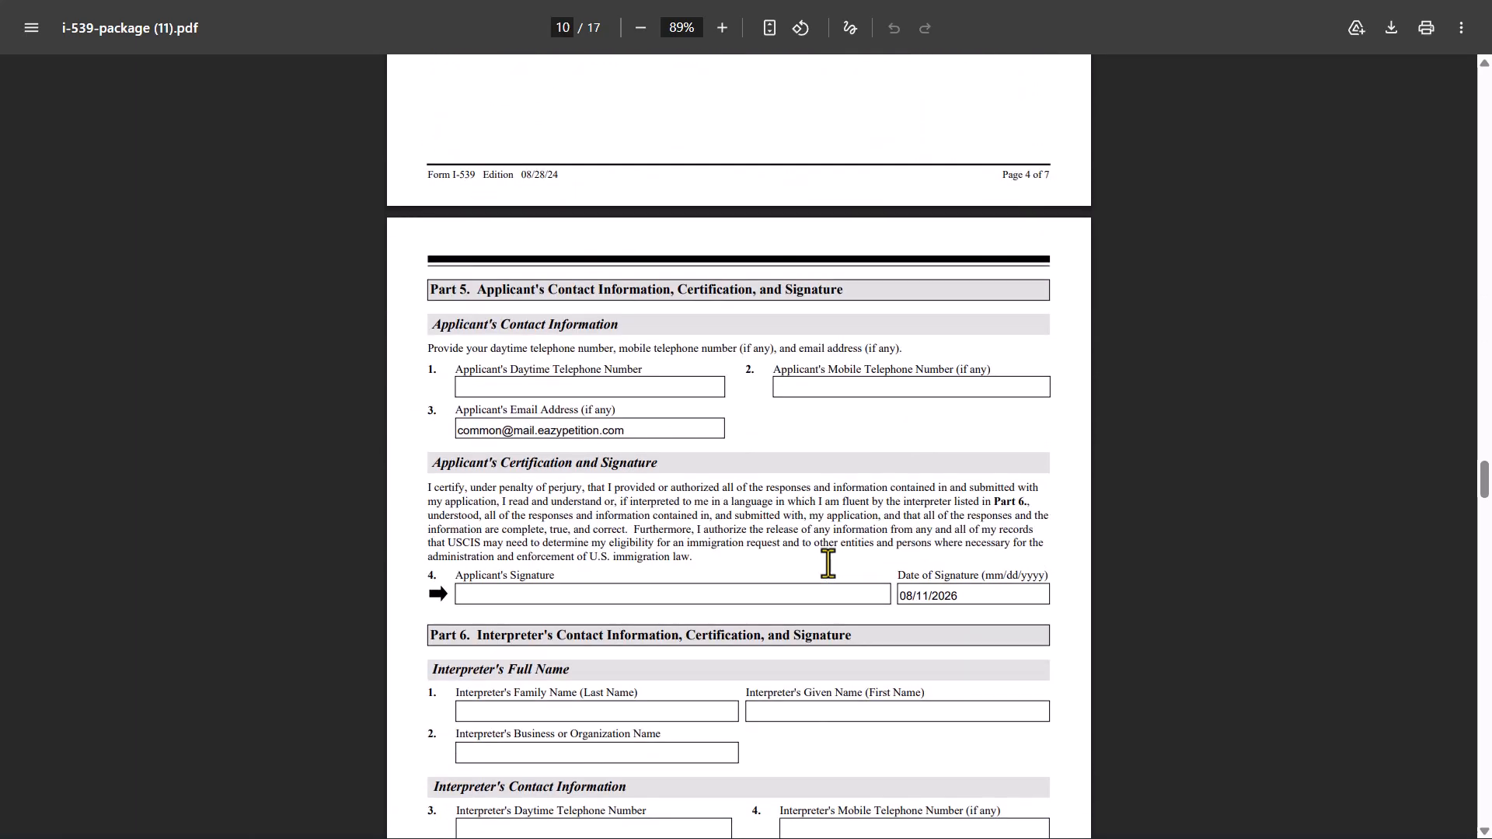
Step: Examine the applicant, interpreter and preparer signature sections in Parts 5, 6 and 7 of the downloaded Form I-539
scroll(828, 563, down, 3)
scroll(559, 359, up, 4)
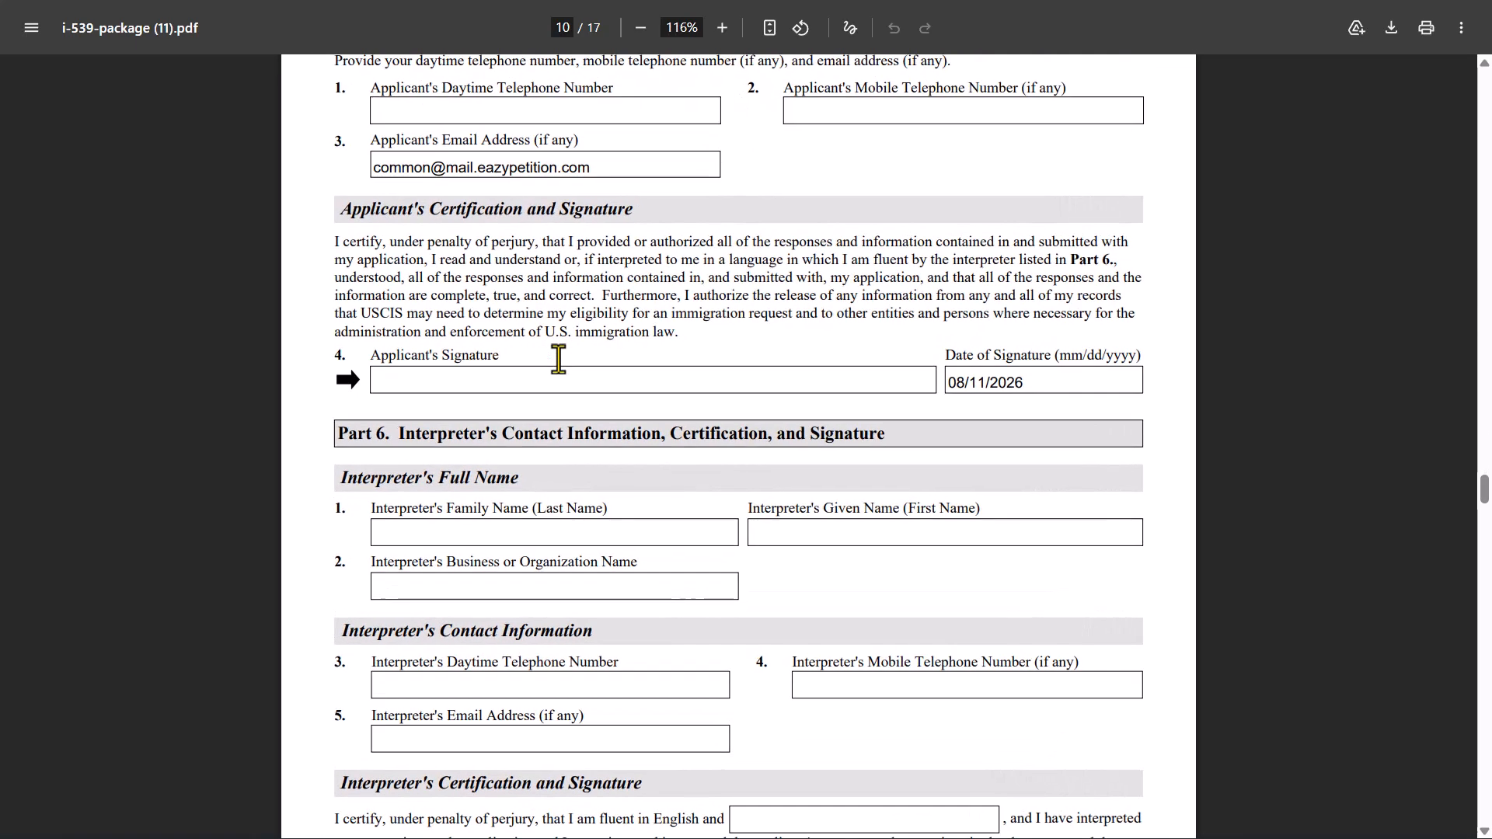
scroll(559, 359, up, 1)
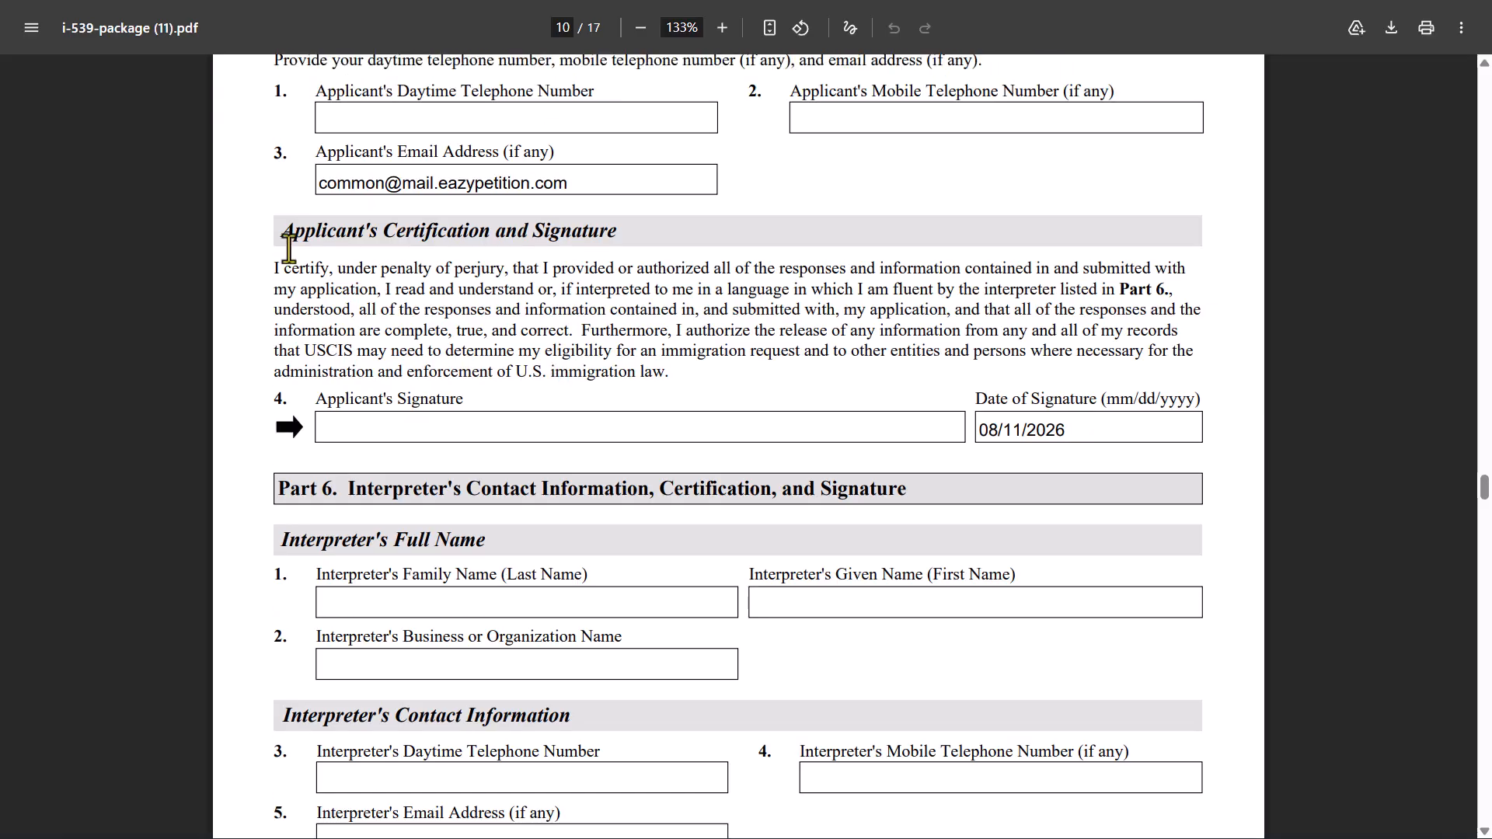
scroll(421, 465, down, 5)
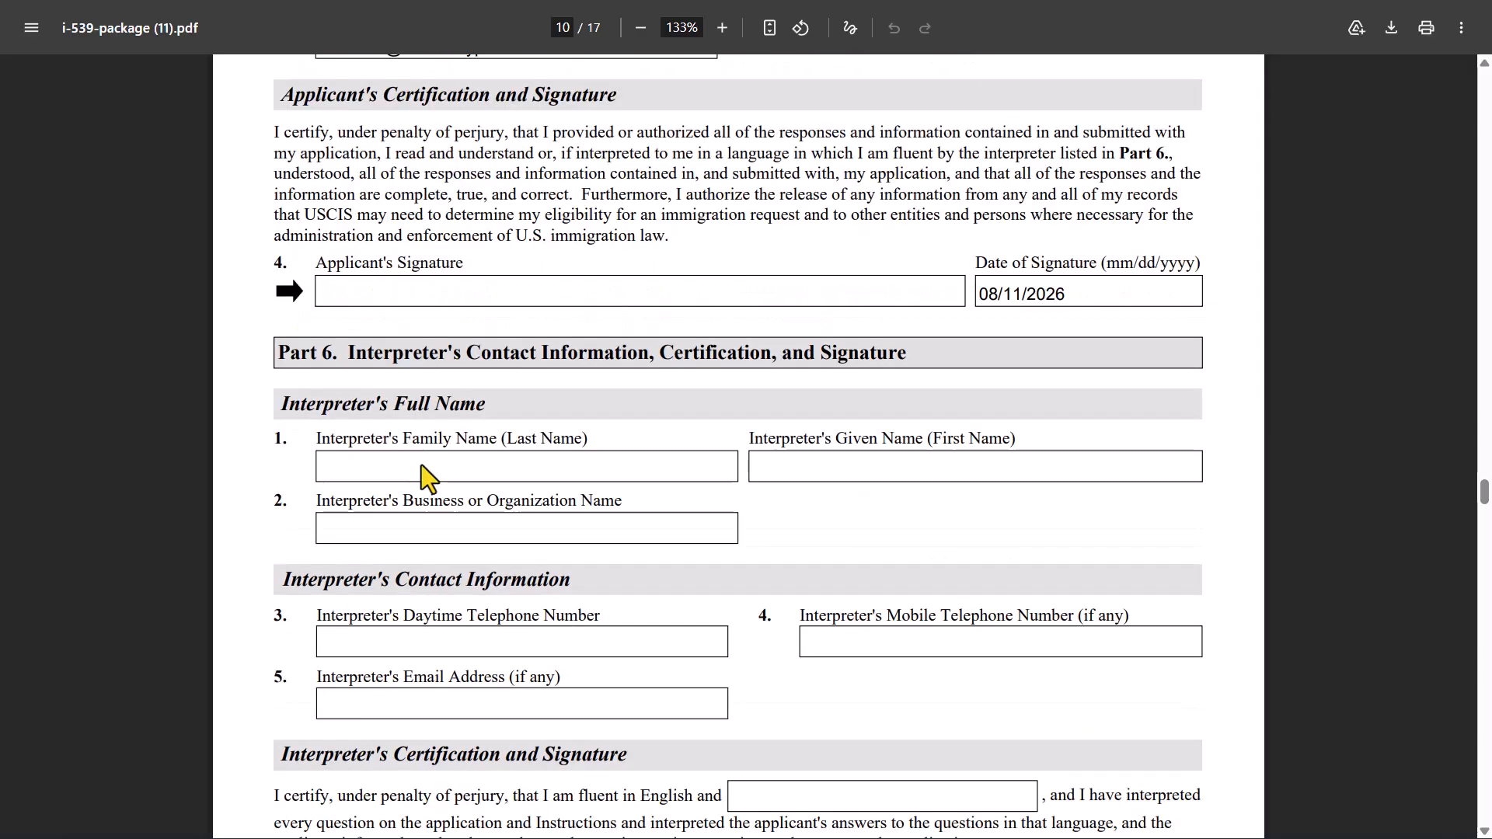
scroll(421, 465, up, 1)
scroll(421, 465, down, 10)
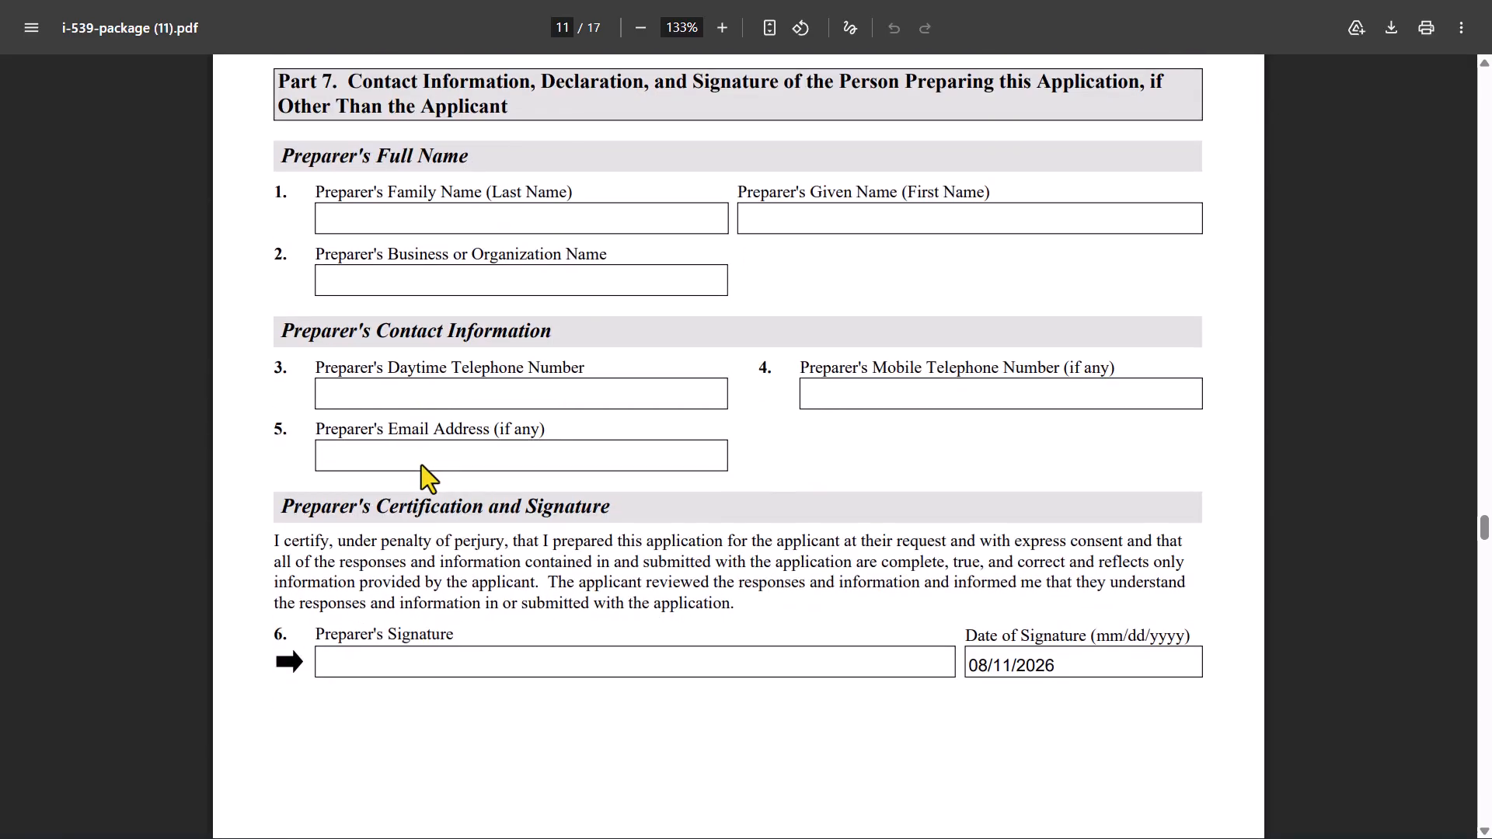
scroll(421, 464, down, 3)
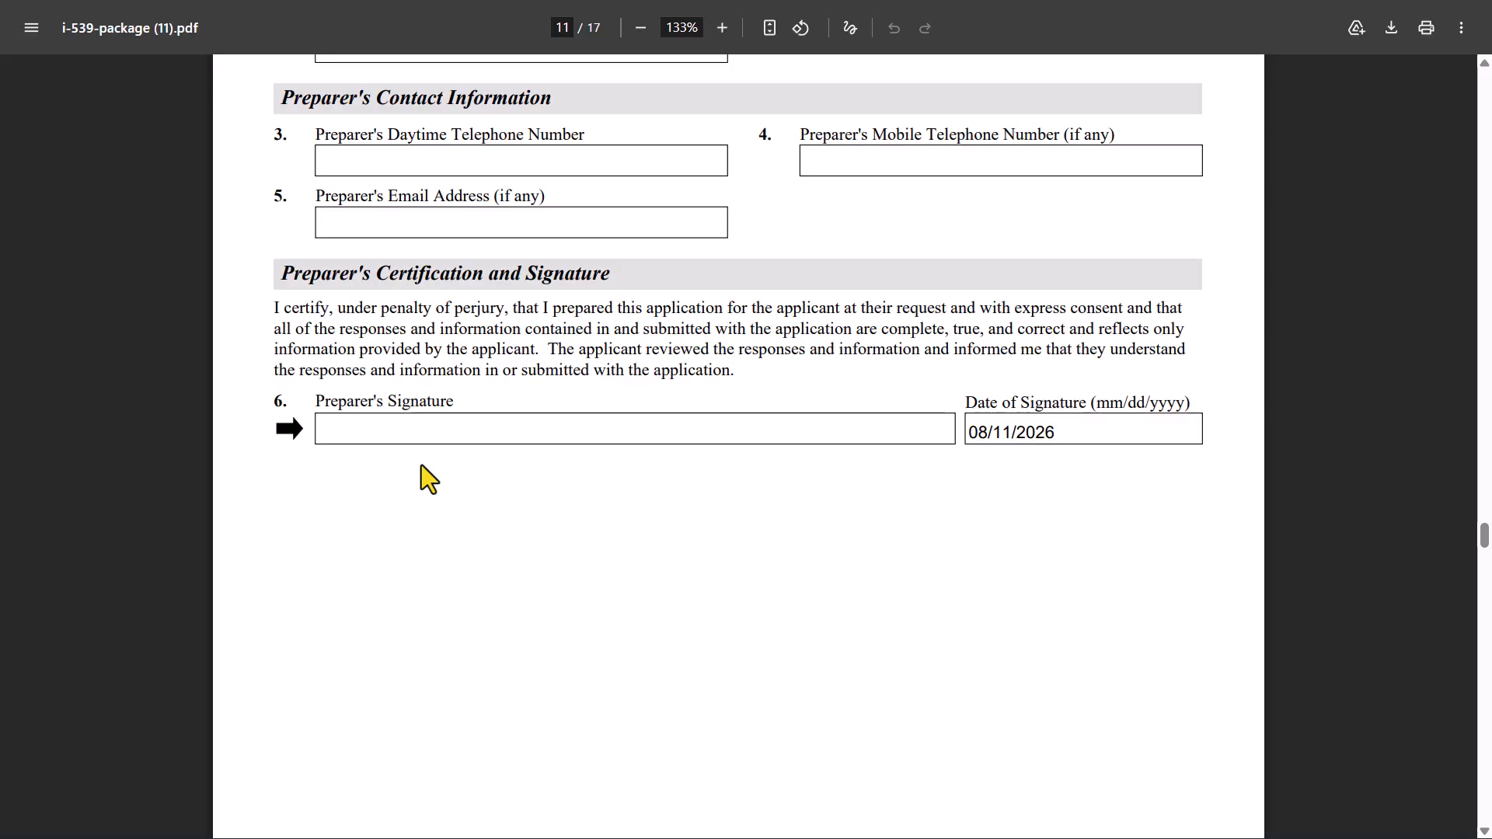
scroll(421, 465, down, 2)
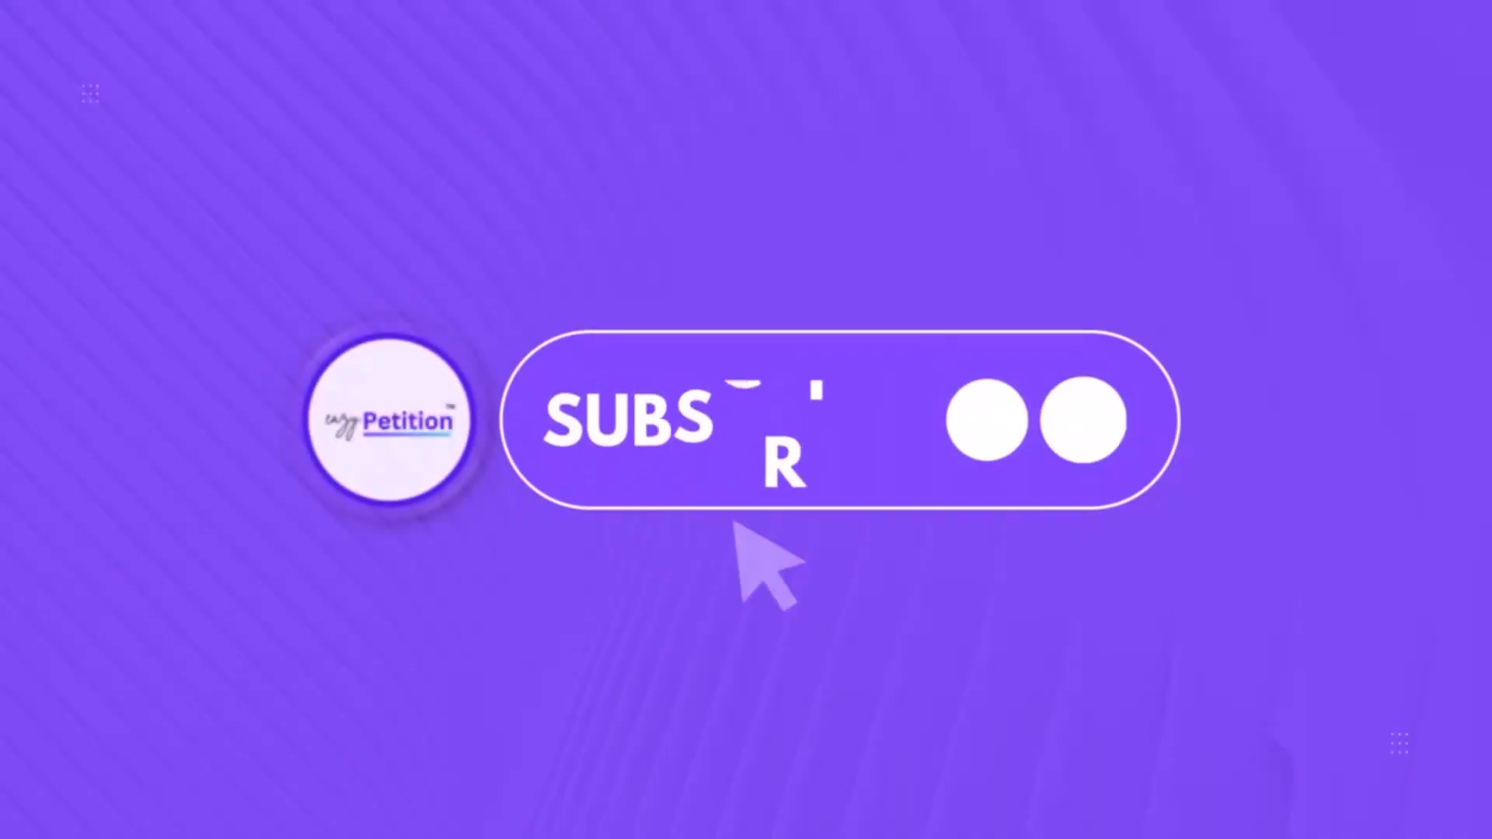